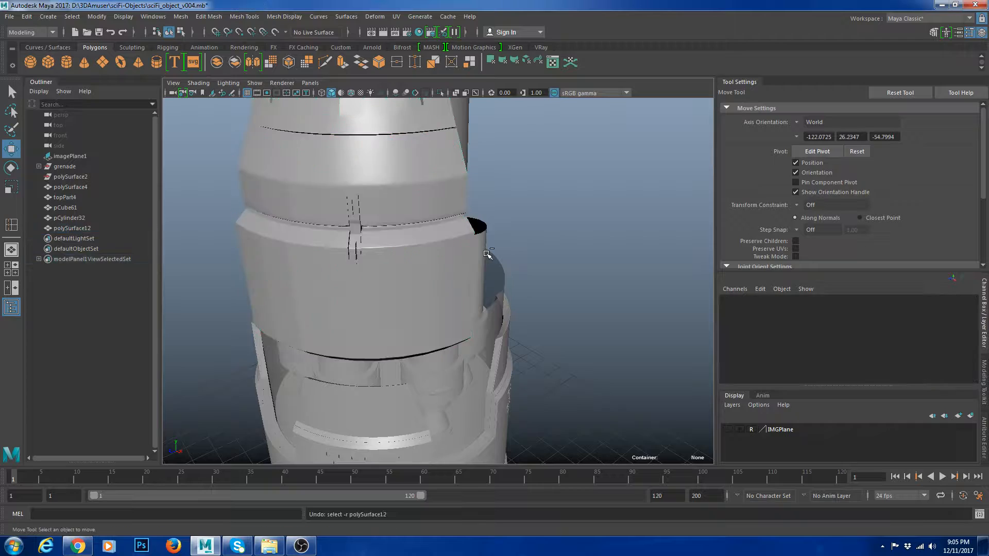
# Undo the recent face deletion on the upper shell and smooth polySurface12 with one division.
pyautogui.hotkey('ctrl', 'z')
pyautogui.hotkey('ctrl', 'z')
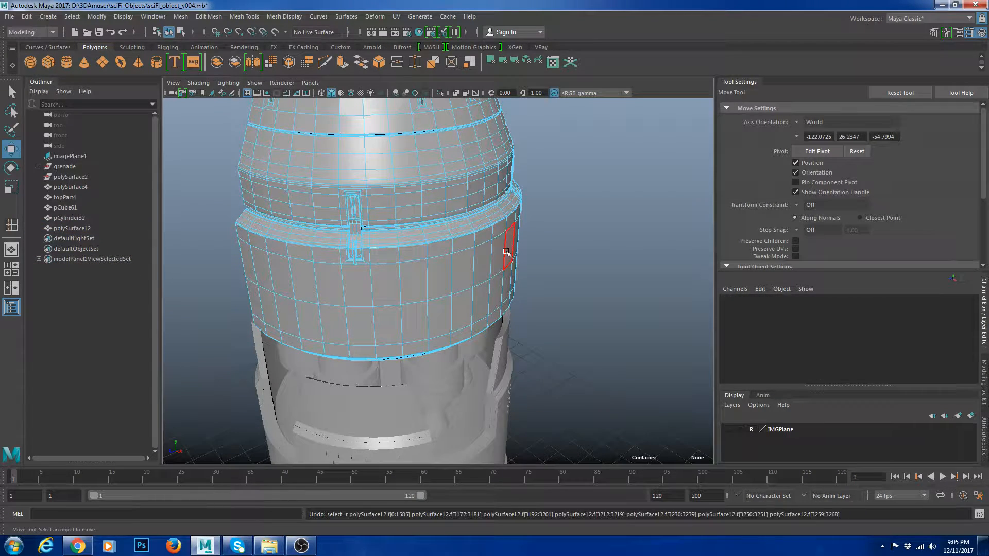
pyautogui.hotkey('ctrl', 'z')
pyautogui.keyDown('shift'); pyautogui.moveTo(577, 168); pyautogui.dragTo(550, 230, button='right'); pyautogui.keyUp('shift')
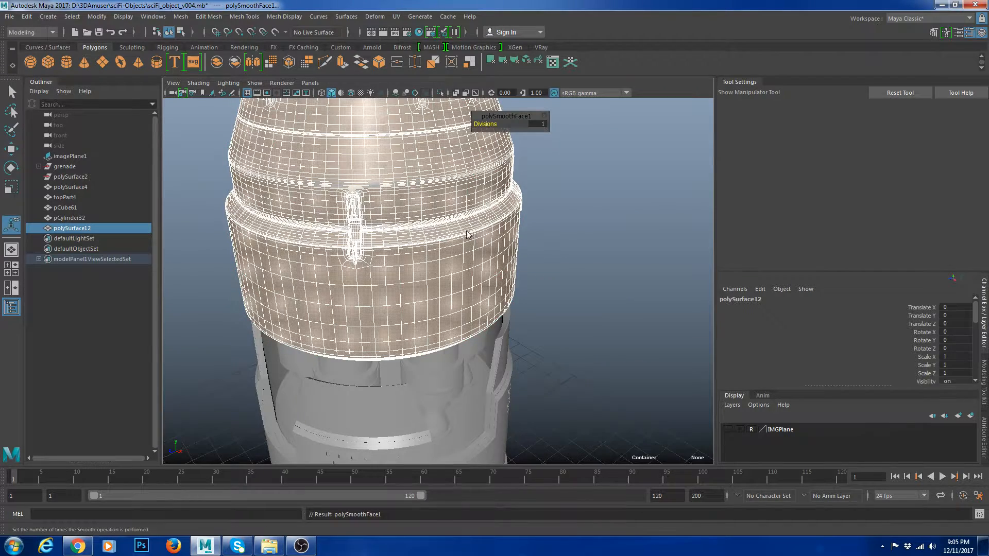
pyautogui.press('q')
pyautogui.click(556, 225)
pyautogui.click(445, 252)
pyautogui.scroll(-3, 446, 251)
pyautogui.click(588, 260)
# In the top view, delete the half of the shell's faces on the negative X side.
pyautogui.click(329, 237)
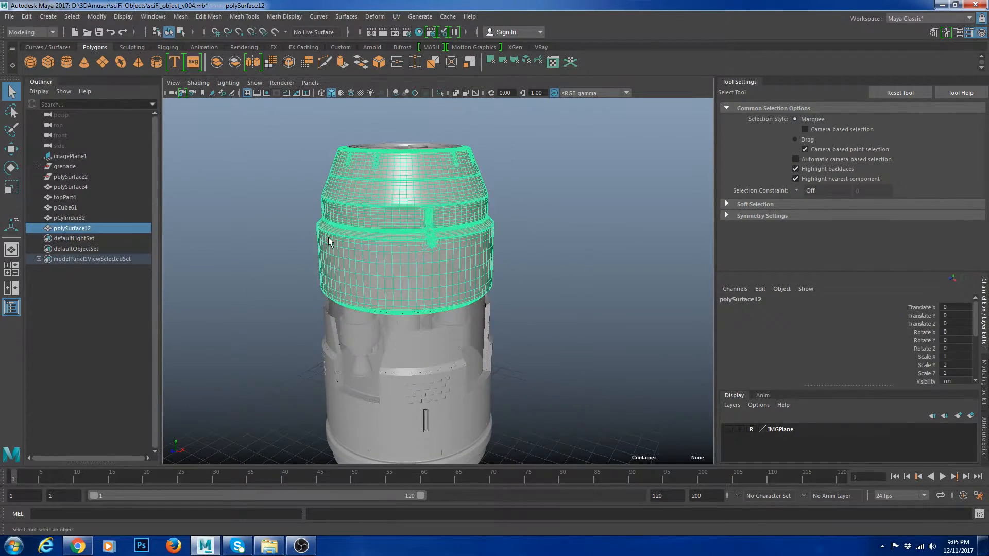
pyautogui.click(18, 265)
pyautogui.press('space')
pyautogui.scroll(3, 309, 226)
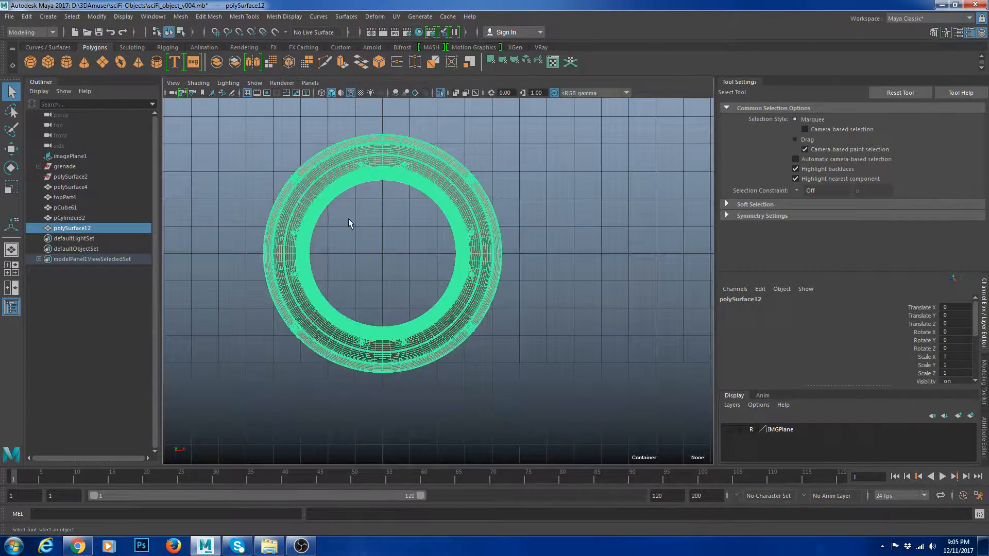
pyautogui.click(249, 132)
pyautogui.moveTo(382, 413); pyautogui.dragTo(378, 411)
pyautogui.press('Delete')
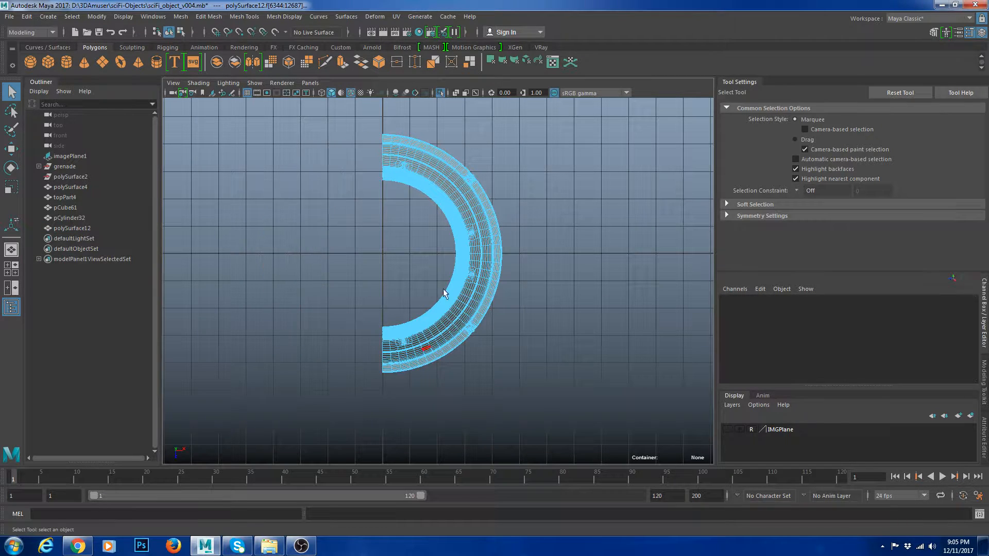
# Delete the rear half of the remaining shell faces, keeping one quarter, and return to the perspective view.
pyautogui.moveTo(330, 131); pyautogui.dragTo(499, 199)
pyautogui.moveTo(550, 252); pyautogui.dragTo(550, 252)
pyautogui.press('Delete')
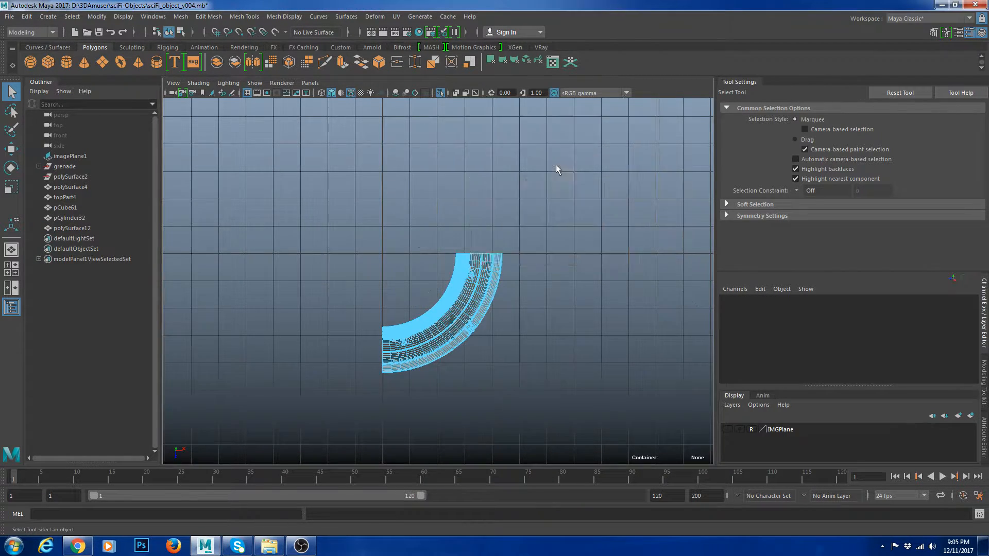
pyautogui.press('space')
pyautogui.press('space')
# Select two vertical edge lines on the lower band of the quarter shell as the sides of a panel.
pyautogui.click(405, 227)
pyautogui.scroll(5, 434, 280)
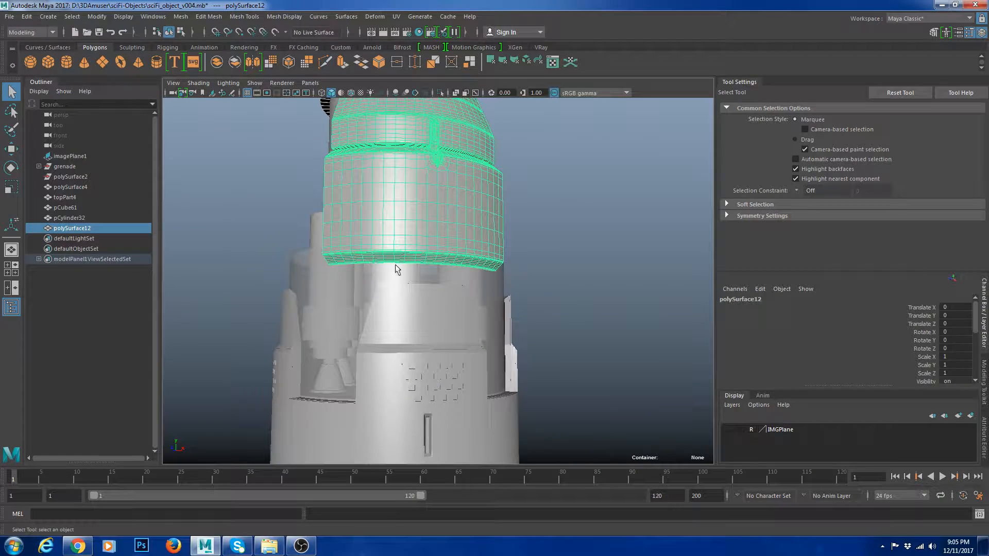
pyautogui.scroll(6, 448, 281)
pyautogui.keyDown('alt'); pyautogui.moveTo(453, 272); pyautogui.dragTo(367, 264); pyautogui.keyUp('alt')
pyautogui.scroll(3, 454, 288)
pyautogui.moveTo(367, 264); pyautogui.dragTo(419, 214, button='right')
pyautogui.moveTo(337, 258); pyautogui.dragTo(337, 229, button='right')
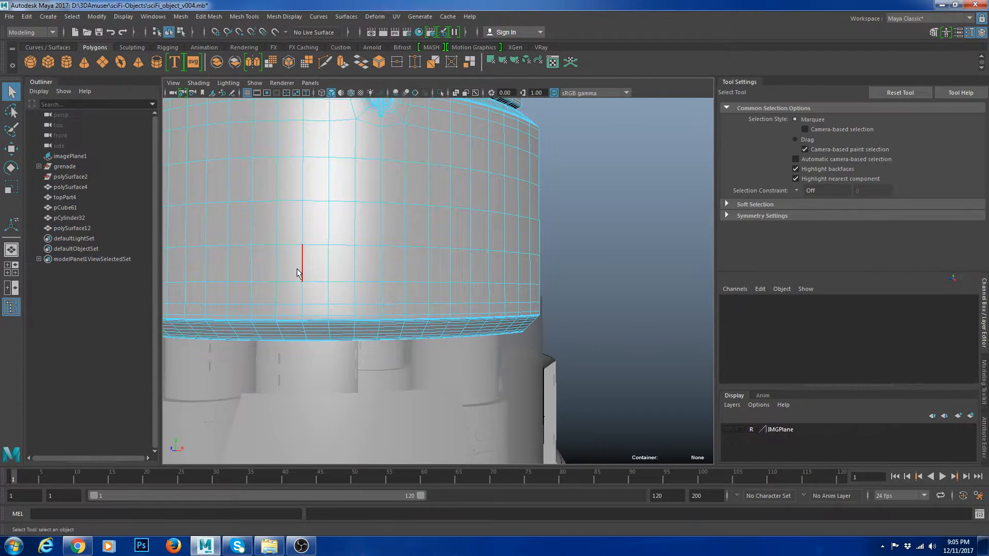
pyautogui.doubleClick(299, 267)
pyautogui.keyDown('alt'); pyautogui.moveTo(443, 273); pyautogui.dragTo(389, 218); pyautogui.keyUp('alt')
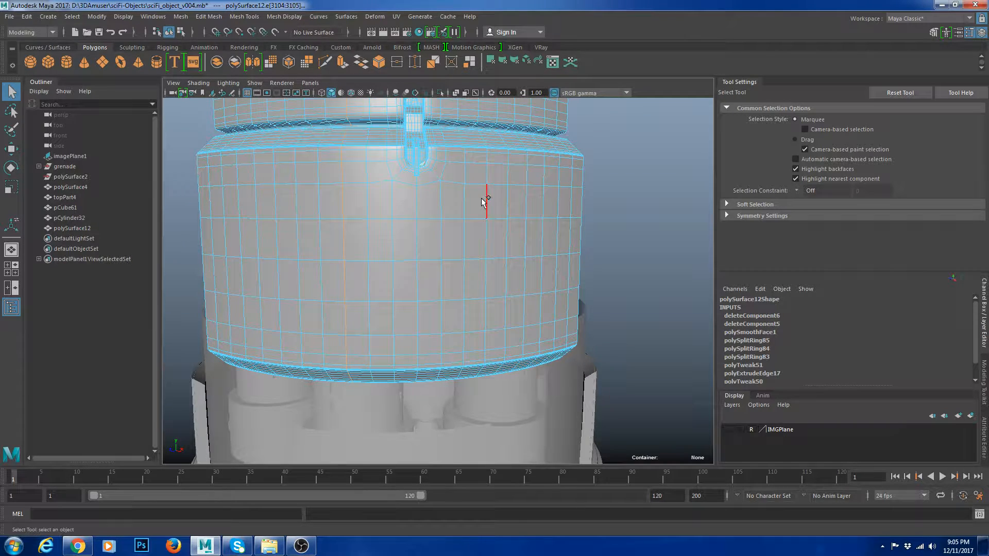
pyautogui.keyDown('shift'); pyautogui.doubleClick(483, 202); pyautogui.keyUp('shift')
# Trim the edge selection to the lower part of the band and add the horizontal edges between, outlining a rectangular panel.
pyautogui.scroll(-4, 500, 226)
pyautogui.keyDown('alt'); pyautogui.moveTo(501, 230); pyautogui.dragTo(489, 224); pyautogui.keyUp('alt')
pyautogui.scroll(5, 499, 298)
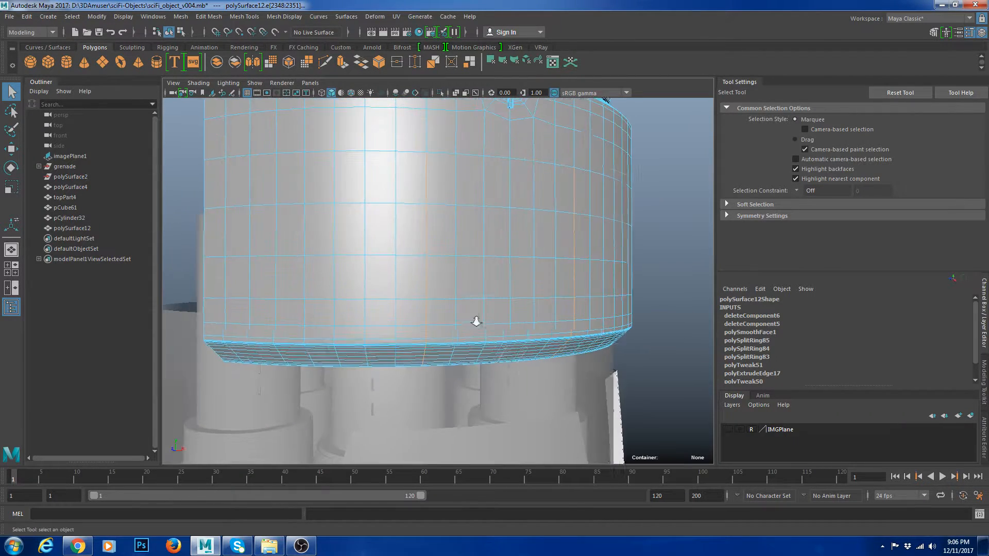
pyautogui.keyDown('ctrl'); pyautogui.moveTo(617, 195); pyautogui.dragTo(618, 197); pyautogui.keyUp('ctrl')
pyautogui.keyDown('alt'); pyautogui.moveTo(630, 219); pyautogui.dragTo(613, 223); pyautogui.keyUp('alt')
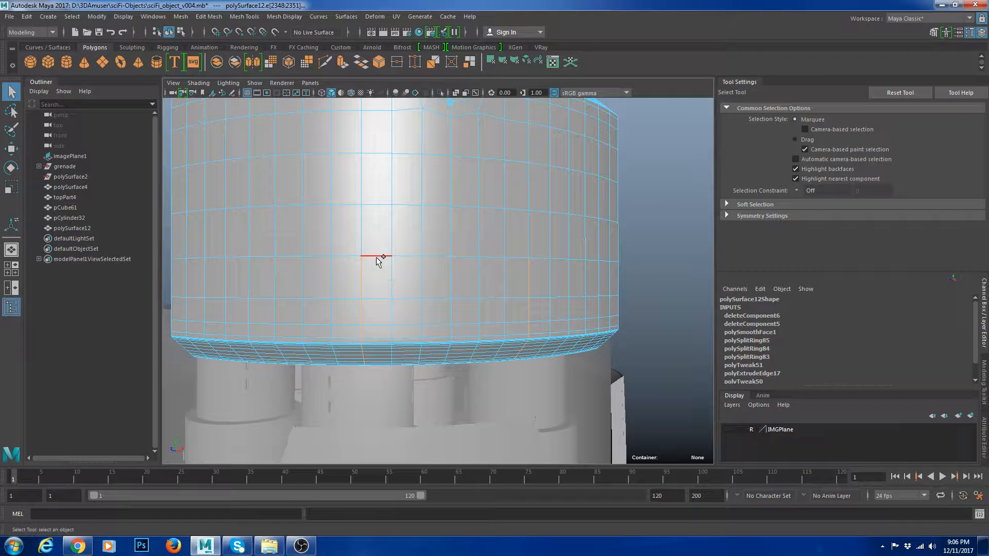
pyautogui.keyDown('shift'); pyautogui.doubleClick(513, 259); pyautogui.keyUp('shift')
pyautogui.keyDown('alt'); pyautogui.moveTo(513, 315); pyautogui.dragTo(506, 294); pyautogui.keyUp('alt')
# Bevel the panel outline edges with a fraction of 0.05.
pyautogui.keyDown('shift'); pyautogui.moveTo(618, 241); pyautogui.dragTo(656, 239, button='right'); pyautogui.keyUp('shift')
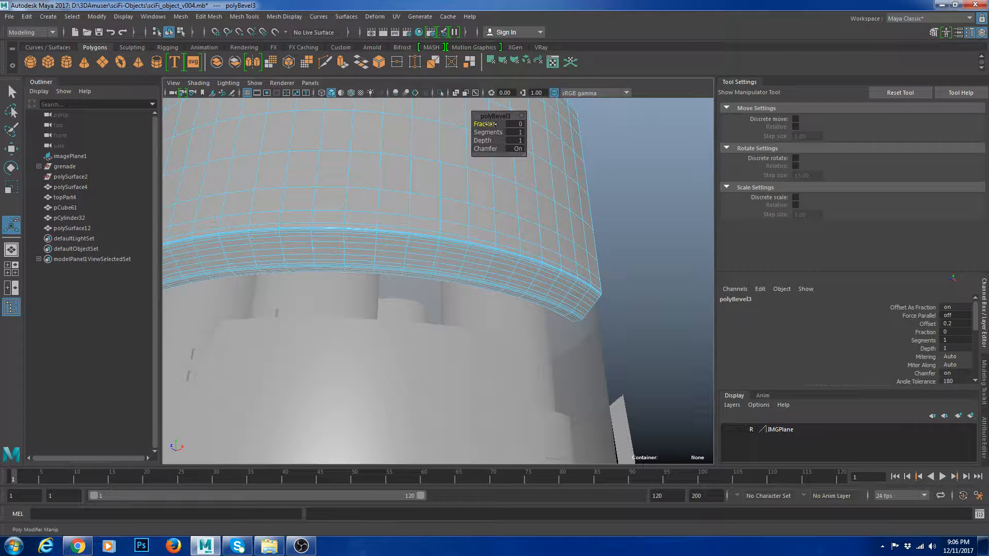
pyautogui.hotkey('ctrl', 'a')
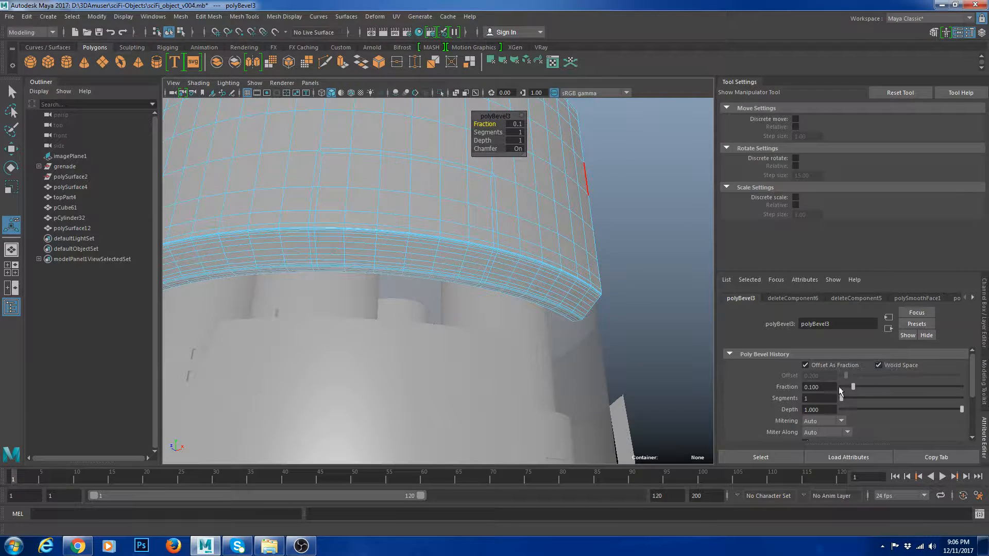
pyautogui.write('05')
pyautogui.press('Return')
pyautogui.scroll(5, 402, 256)
pyautogui.scroll(4, 403, 255)
# Try to extrude part of the beveled strip inward by about 0.026, and undo the extrusion.
pyautogui.moveTo(340, 233); pyautogui.dragTo(342, 253, button='right')
pyautogui.click(265, 192)
pyautogui.keyDown('shift'); pyautogui.doubleClick(271, 174); pyautogui.keyUp('shift')
pyautogui.scroll(-10, 477, 264)
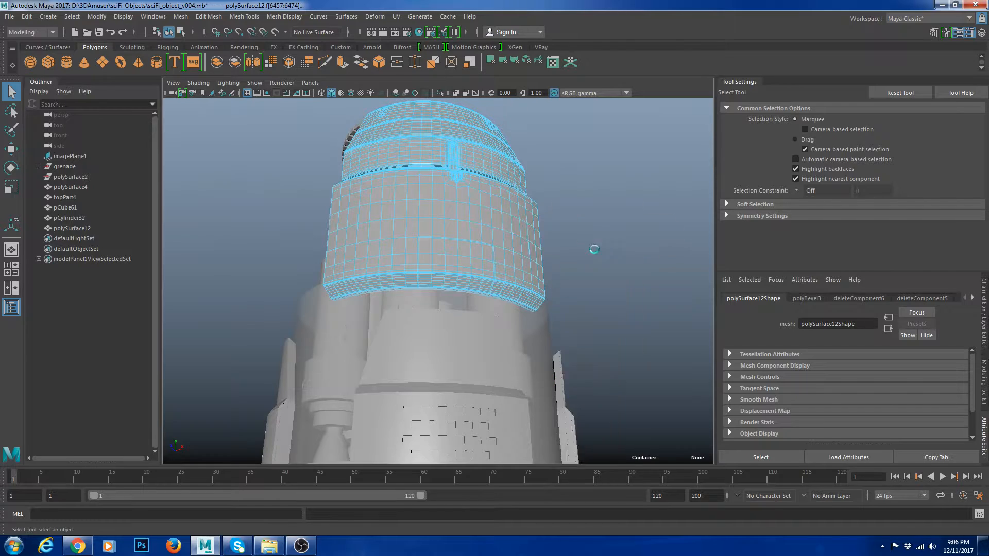
pyautogui.hotkey('ctrl', 'e')
pyautogui.scroll(8, 463, 288)
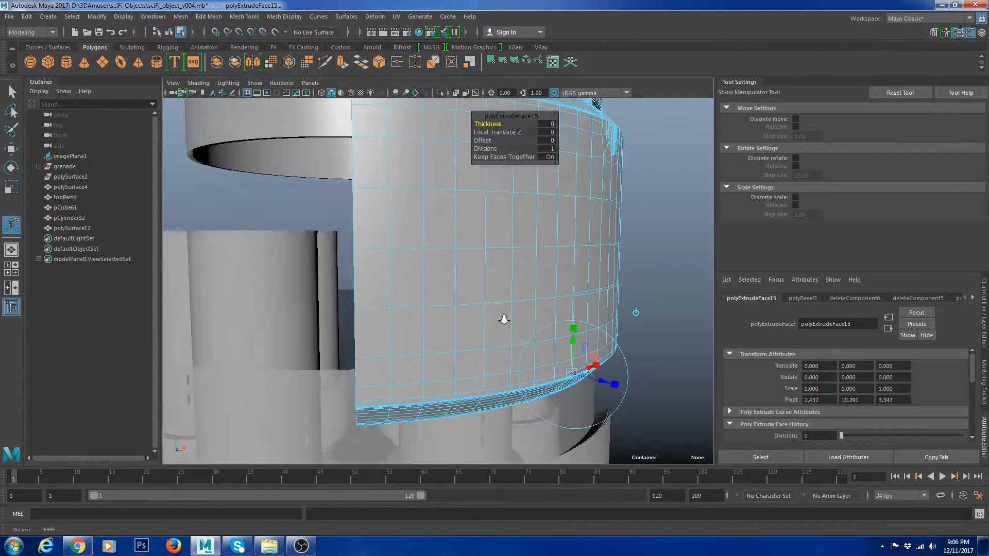
pyautogui.scroll(3, 452, 301)
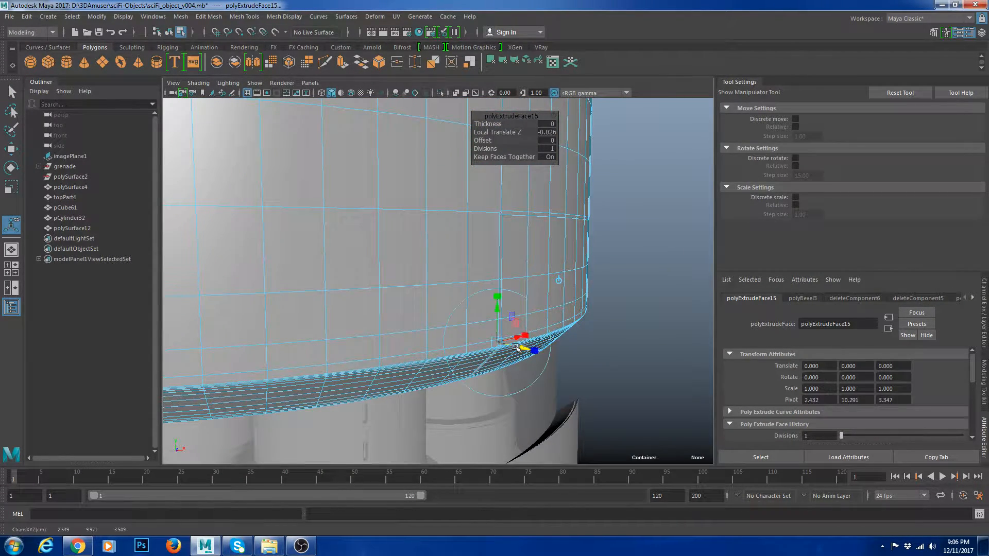
pyautogui.hotkey('ctrl', 'z')
pyautogui.keyDown('alt'); pyautogui.moveTo(543, 296); pyautogui.dragTo(414, 269); pyautogui.keyUp('alt')
pyautogui.hotkey('ctrl', 'z')
pyautogui.scroll(4, 326, 231)
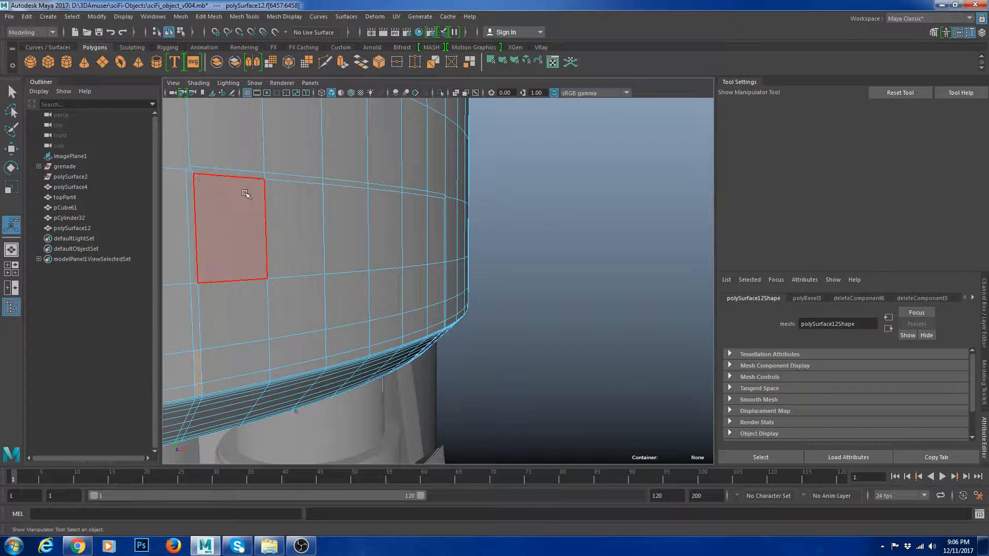
# Select all the narrow beveled strip faces along the top and both sides of the panel, including the bottom rim.
pyautogui.click(200, 171)
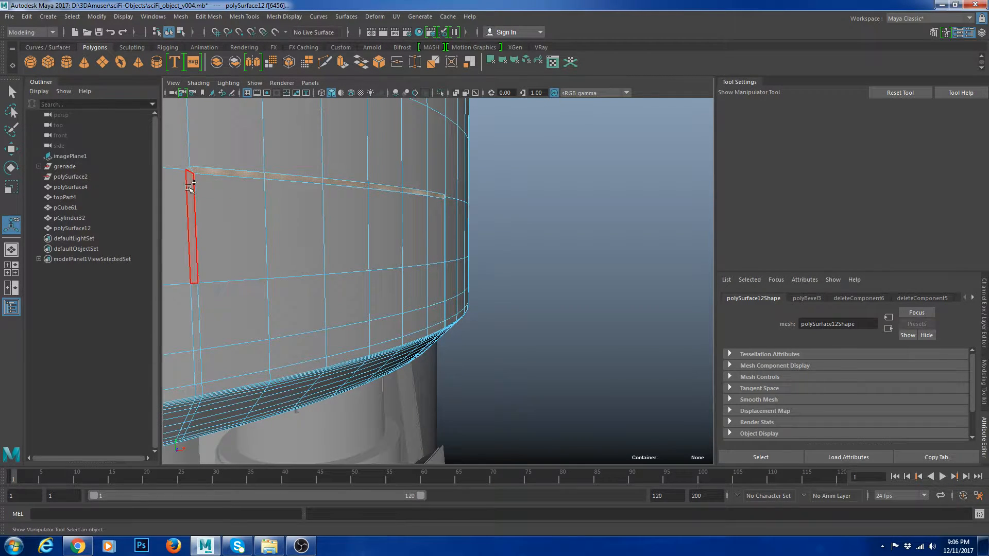
pyautogui.keyDown('shift'); pyautogui.doubleClick(199, 380); pyautogui.keyUp('shift')
pyautogui.keyDown('alt'); pyautogui.moveTo(376, 319); pyautogui.dragTo(330, 329); pyautogui.keyUp('alt')
pyautogui.keyDown('alt'); pyautogui.moveTo(330, 330); pyautogui.dragTo(369, 342, button='right'); pyautogui.keyUp('alt')
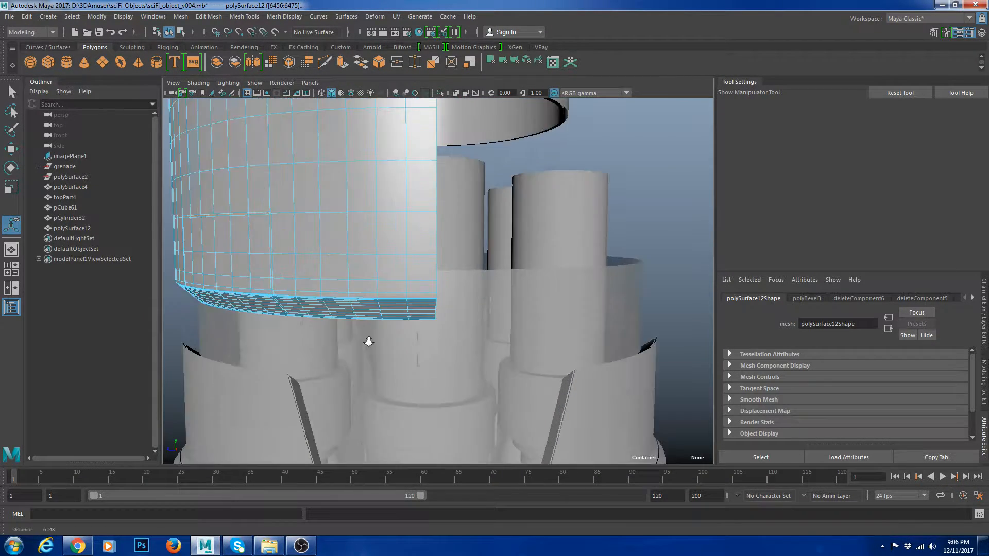
pyautogui.keyDown('alt'); pyautogui.moveTo(369, 342); pyautogui.dragTo(330, 317); pyautogui.keyUp('alt')
pyautogui.keyDown('alt'); pyautogui.moveTo(330, 316); pyautogui.dragTo(348, 324, button='right'); pyautogui.keyUp('alt')
pyautogui.keyDown('alt'); pyautogui.moveTo(235, 268); pyautogui.dragTo(356, 237); pyautogui.keyUp('alt')
pyautogui.keyDown('alt'); pyautogui.moveTo(355, 236); pyautogui.dragTo(309, 211, button='right'); pyautogui.keyUp('alt')
pyautogui.keyDown('shift'); pyautogui.click(358, 205); pyautogui.keyUp('shift')
pyautogui.keyDown('shift'); pyautogui.doubleClick(359, 218); pyautogui.keyUp('shift')
pyautogui.keyDown('alt'); pyautogui.moveTo(426, 285); pyautogui.dragTo(543, 283); pyautogui.keyUp('alt')
# Extrude the narrow strip faces around the panel slightly inward and leave component selection.
pyautogui.keyDown('shift'); pyautogui.moveTo(595, 235); pyautogui.dragTo(596, 260, button='right'); pyautogui.keyUp('shift')
pyautogui.keyDown('alt'); pyautogui.moveTo(535, 268); pyautogui.dragTo(544, 301); pyautogui.keyUp('alt')
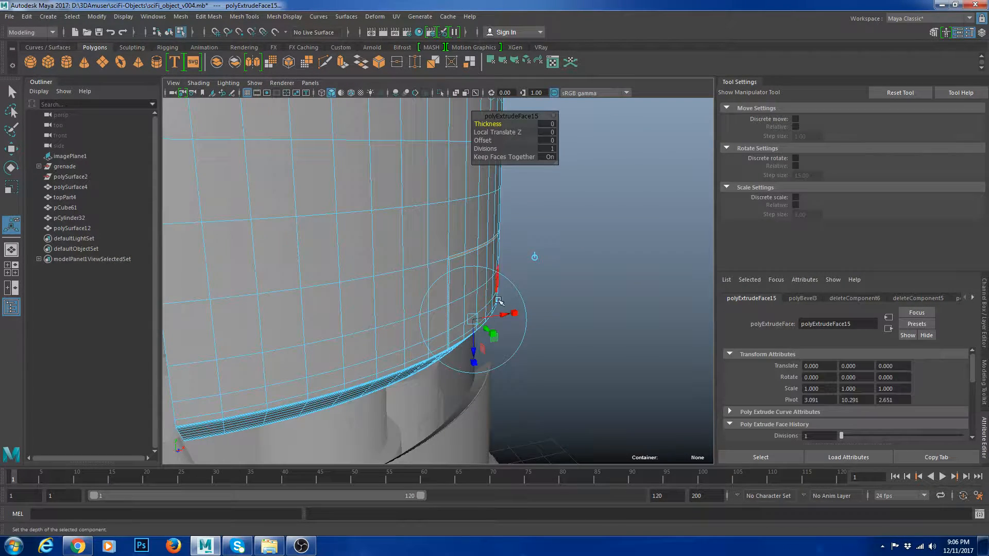
pyautogui.keyDown('alt'); pyautogui.moveTo(483, 347); pyautogui.dragTo(468, 332); pyautogui.keyUp('alt')
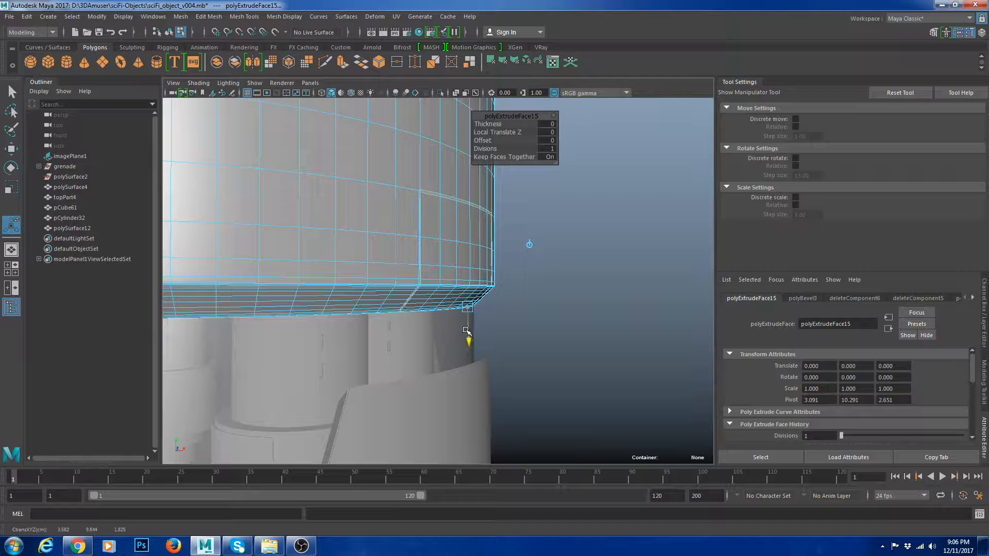
pyautogui.press('w')
pyautogui.moveTo(424, 205); pyautogui.dragTo(458, 177, button='right')
pyautogui.click(592, 214)
# Examine the panel groove in smooth preview, then return the shell to unsmoothed display and inspect the upper corner.
pyautogui.scroll(-5, 611, 220)
pyautogui.keyDown('alt'); pyautogui.moveTo(613, 271); pyautogui.dragTo(635, 270); pyautogui.keyUp('alt')
pyautogui.click(455, 278)
pyautogui.scroll(5, 450, 278)
pyautogui.press('3')
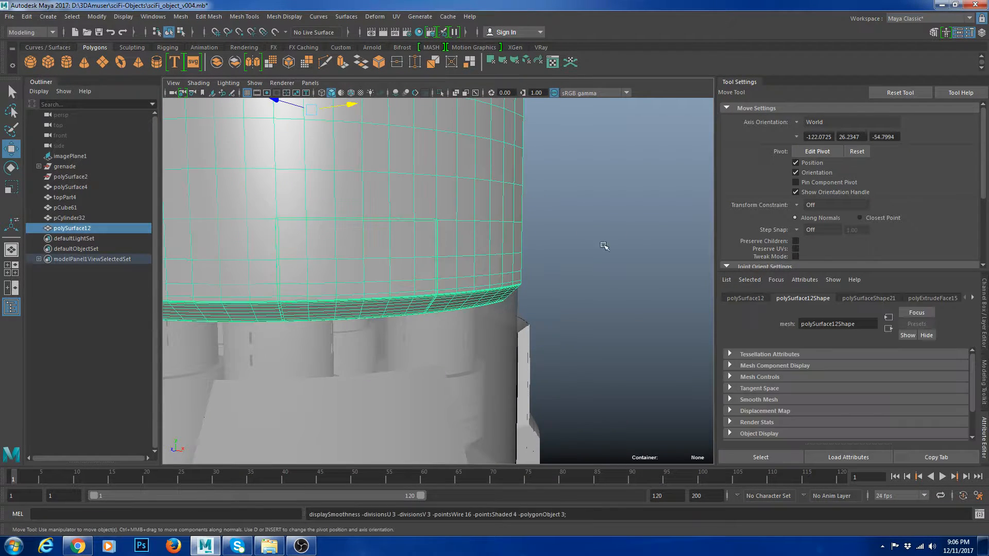
pyautogui.click(601, 243)
pyautogui.scroll(5, 558, 237)
pyautogui.click(510, 195)
pyautogui.press('1')
pyautogui.keyDown('alt'); pyautogui.moveTo(502, 205); pyautogui.dragTo(500, 249, button='middle'); pyautogui.keyUp('alt')
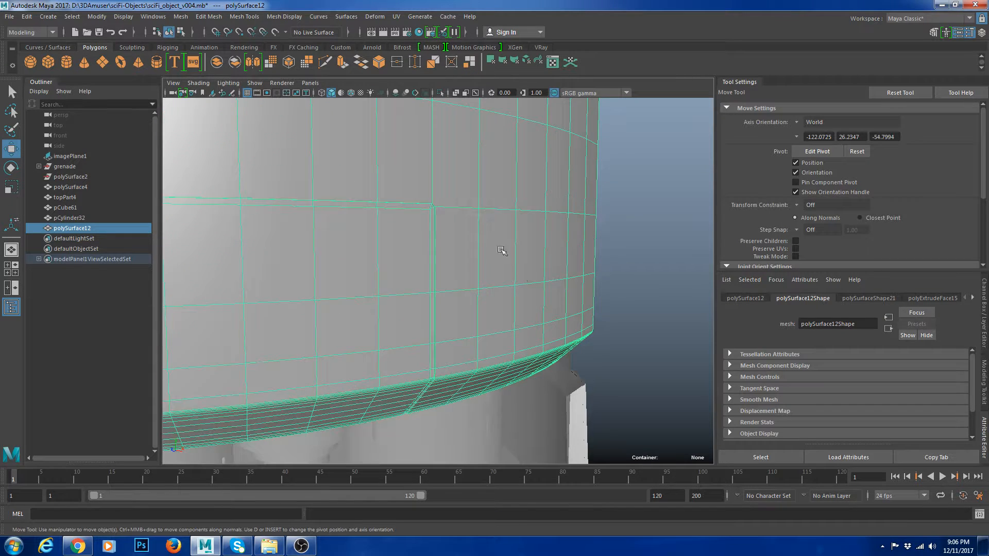
pyautogui.scroll(1, 502, 251)
# Undo the groove extrusion, going back to the selected strip faces.
pyautogui.hotkey('ctrl', 'z')
pyautogui.hotkey('ctrl', 'z')
pyautogui.hotkey('ctrl', 'z')
pyautogui.hotkey('ctrl', 'z')
pyautogui.hotkey('ctrl', 'z')
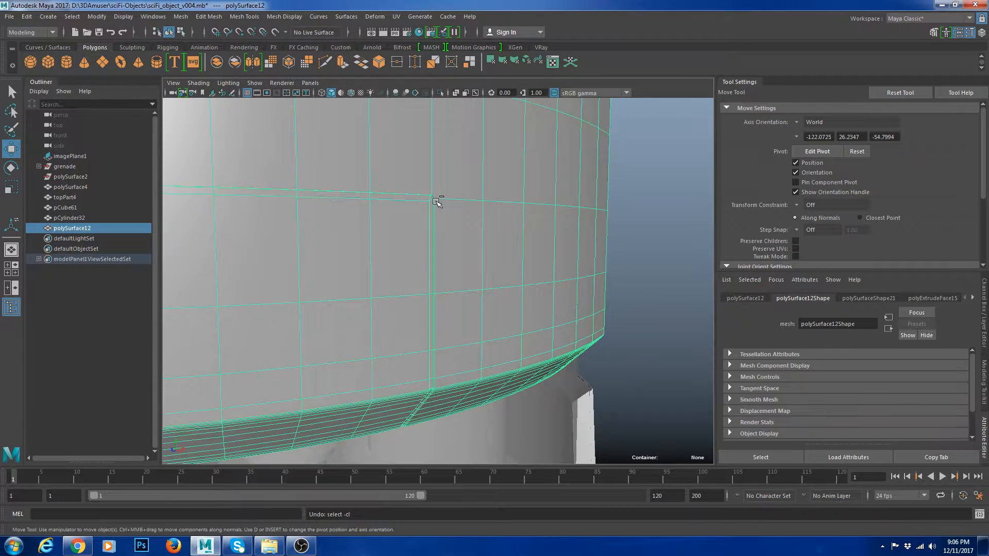
pyautogui.hotkey('ctrl', 'z')
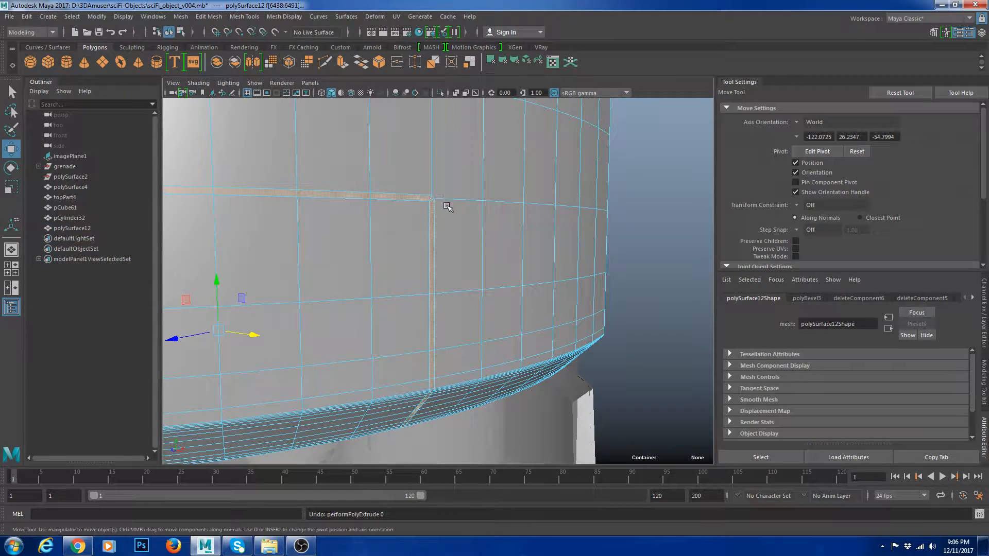
# Collapse the tiny extra edge at each of the two upper corners of the beveled panel outline.
pyautogui.keyDown('alt'); pyautogui.moveTo(466, 223); pyautogui.dragTo(467, 250, button='middle'); pyautogui.keyUp('alt')
pyautogui.keyDown('alt'); pyautogui.moveTo(467, 250); pyautogui.dragTo(487, 241, button='right'); pyautogui.keyUp('alt')
pyautogui.click(426, 194)
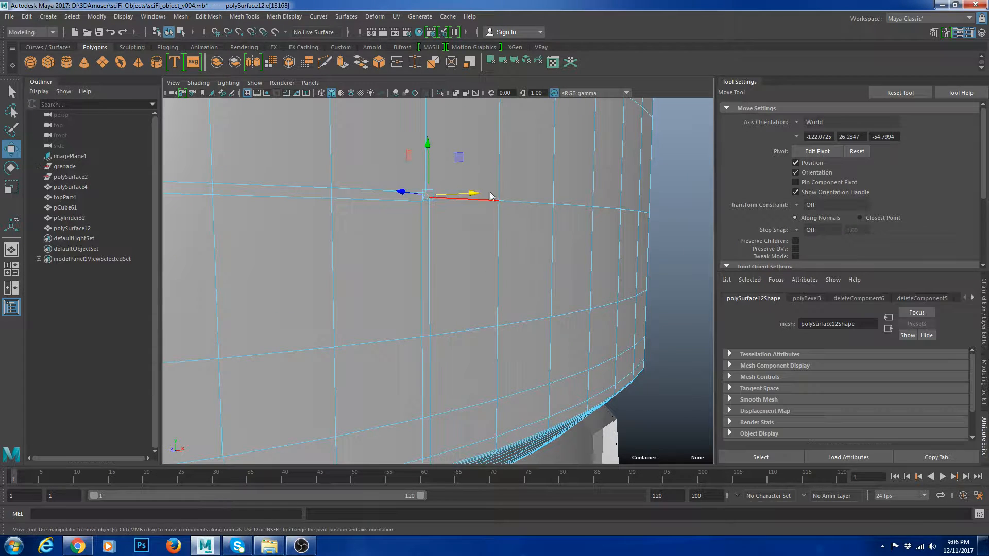
pyautogui.keyDown('shift'); pyautogui.moveTo(492, 196); pyautogui.dragTo(550, 154, button='right'); pyautogui.keyUp('shift')
pyautogui.keyDown('alt'); pyautogui.moveTo(432, 218); pyautogui.dragTo(564, 220, button='middle'); pyautogui.keyUp('alt')
pyautogui.keyDown('alt'); pyautogui.moveTo(564, 219); pyautogui.dragTo(435, 213, button='right'); pyautogui.keyUp('alt')
pyautogui.click(460, 241)
pyautogui.keyDown('shift'); pyautogui.moveTo(489, 240); pyautogui.dragTo(523, 167, button='right'); pyautogui.keyUp('shift')
# Set the Move tool's axis orientation to Component and nudge the outer vertex at one upper panel corner sideways.
pyautogui.keyDown('alt'); pyautogui.moveTo(554, 245); pyautogui.dragTo(494, 227, button='middle'); pyautogui.keyUp('alt')
pyautogui.keyDown('alt'); pyautogui.moveTo(495, 227); pyautogui.dragTo(507, 258, button='right'); pyautogui.keyUp('alt')
pyautogui.click(392, 179)
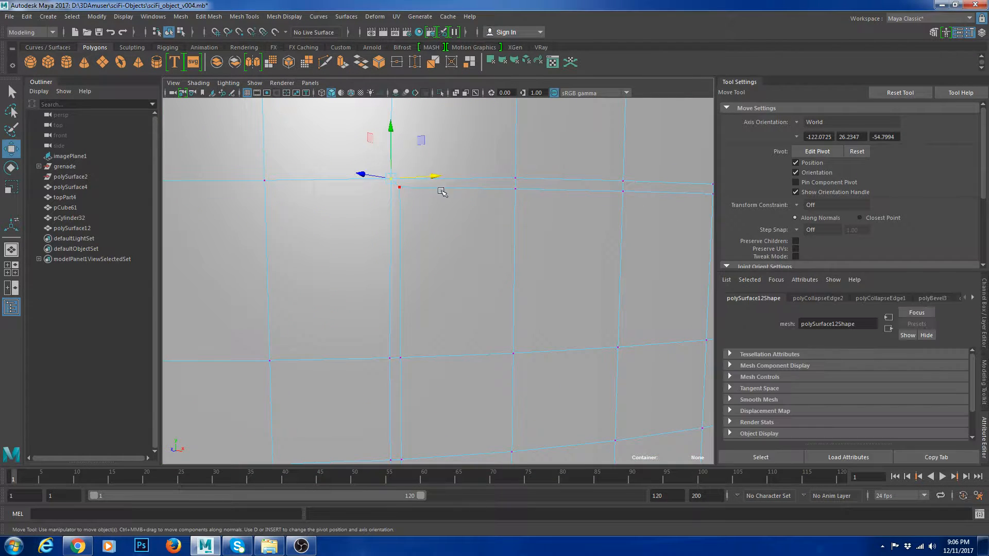
pyautogui.keyDown('ctrl'); pyautogui.keyDown('shift'); pyautogui.moveTo(379, 183); pyautogui.dragTo(508, 141, button='right'); pyautogui.keyUp('shift'); pyautogui.keyUp('ctrl')
pyautogui.moveTo(442, 179); pyautogui.dragTo(436, 178)
# Nudge the outer vertex at the opposite upper panel corner to square up the outline.
pyautogui.keyDown('alt'); pyautogui.moveTo(536, 238); pyautogui.dragTo(512, 227, button='right'); pyautogui.keyUp('alt')
pyautogui.keyDown('alt'); pyautogui.moveTo(512, 227); pyautogui.dragTo(472, 249); pyautogui.keyUp('alt')
pyautogui.keyDown('alt'); pyautogui.moveTo(407, 232); pyautogui.dragTo(423, 241, button='right'); pyautogui.keyUp('alt')
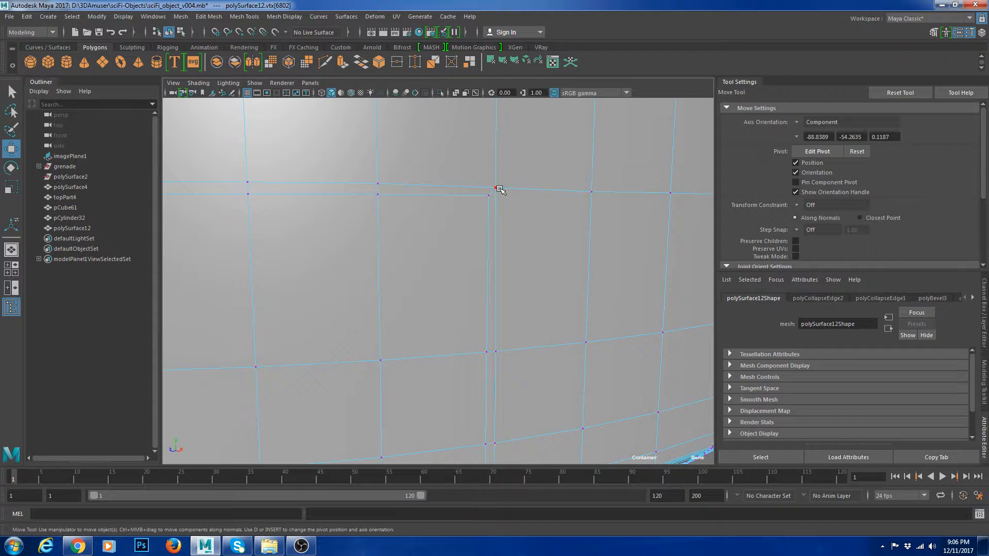
pyautogui.click(499, 189)
pyautogui.press('f')
pyautogui.keyDown('alt'); pyautogui.moveTo(537, 222); pyautogui.dragTo(437, 282); pyautogui.keyUp('alt')
pyautogui.moveTo(438, 330); pyautogui.dragTo(438, 328)
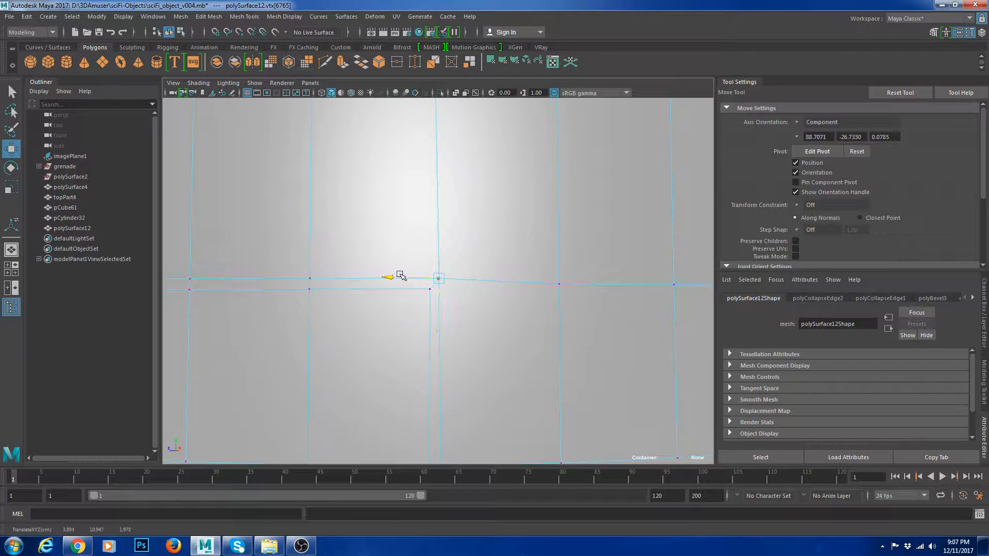
# Select the continuous strip of narrow faces around the panel's top and sides.
pyautogui.press('F11')
pyautogui.click(375, 285)
pyautogui.keyDown('shift'); pyautogui.doubleClick(435, 288); pyautogui.keyUp('shift')
pyautogui.keyDown('alt'); pyautogui.moveTo(464, 304); pyautogui.dragTo(444, 295, button='right'); pyautogui.keyUp('alt')
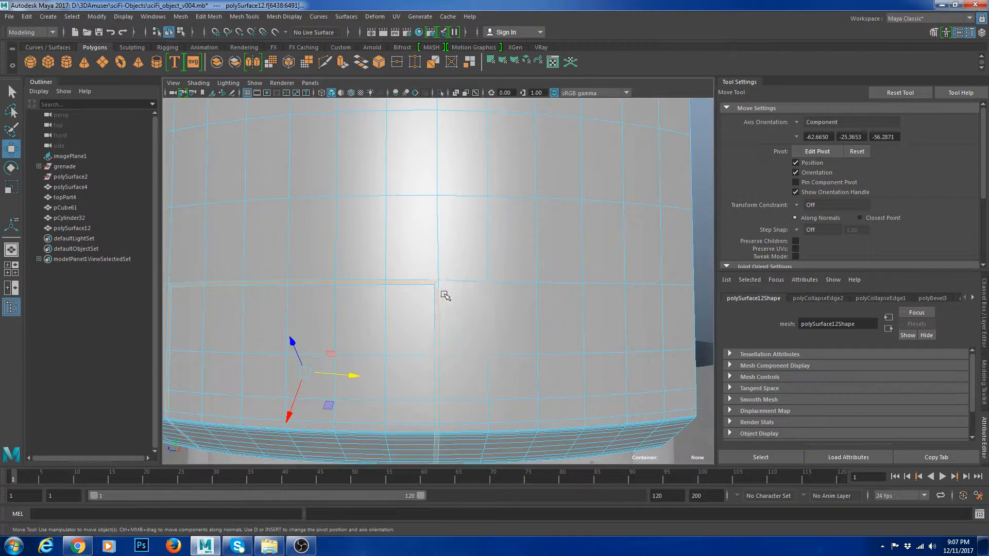
pyautogui.keyDown('alt'); pyautogui.moveTo(444, 295); pyautogui.dragTo(499, 281); pyautogui.keyUp('alt')
pyautogui.keyDown('alt'); pyautogui.moveTo(465, 309); pyautogui.dragTo(433, 302, button='right'); pyautogui.keyUp('alt')
# Extrude the strip faces slightly inward to form the panel groove, then leave component selection.
pyautogui.hotkey('ctrl', 'e')
pyautogui.keyDown('alt'); pyautogui.moveTo(426, 324); pyautogui.dragTo(475, 312, button='middle'); pyautogui.keyUp('alt')
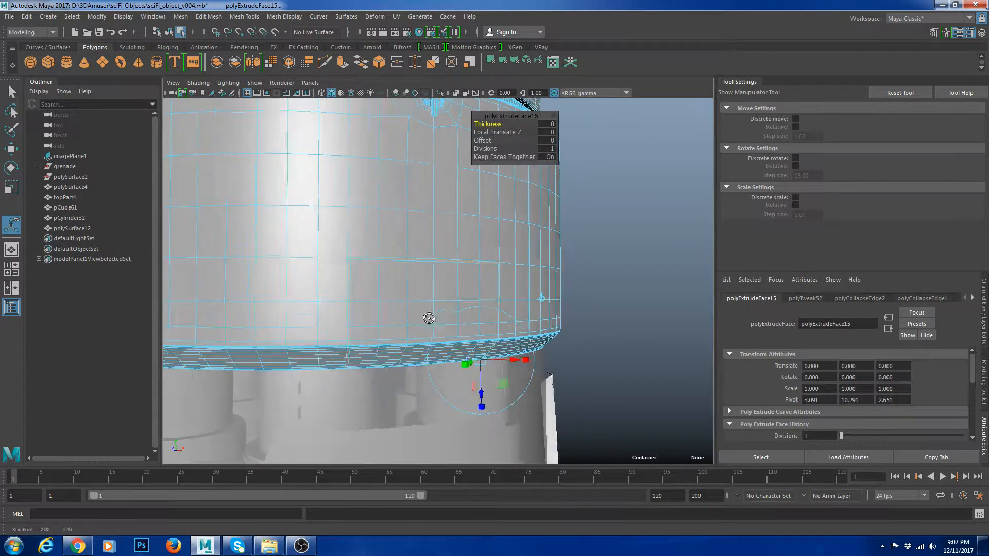
pyautogui.keyDown('alt'); pyautogui.moveTo(428, 318); pyautogui.dragTo(470, 285); pyautogui.keyUp('alt')
pyautogui.keyDown('alt'); pyautogui.moveTo(470, 285); pyautogui.dragTo(485, 296, button='right'); pyautogui.keyUp('alt')
pyautogui.moveTo(473, 362); pyautogui.dragTo(474, 365)
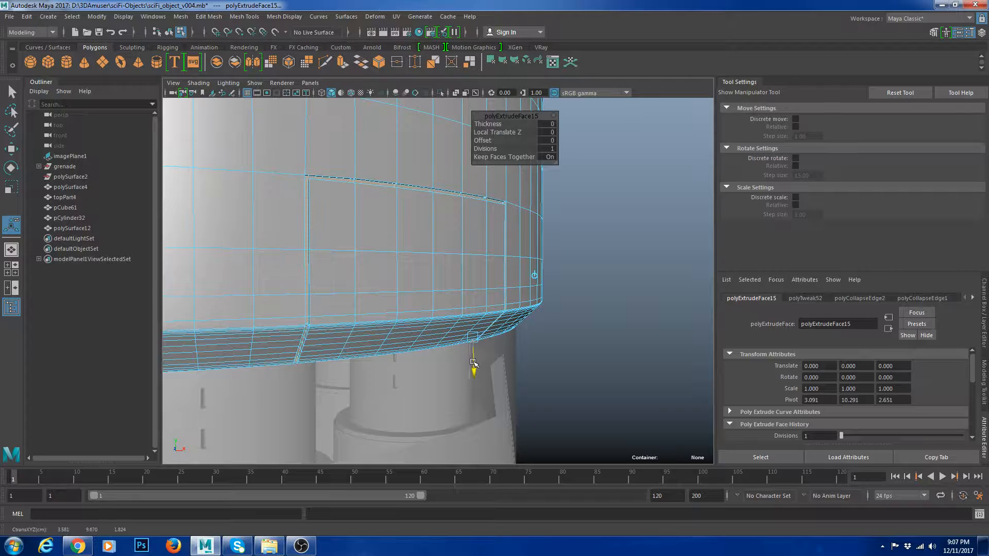
pyautogui.press('F8')
pyautogui.press('w')
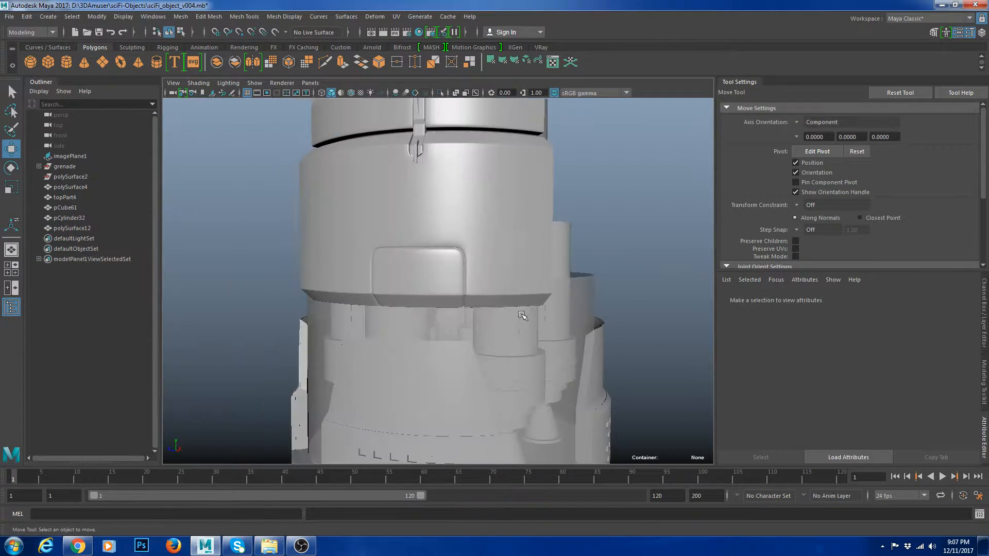
# Insert supporting edge loops just above and just below the panel's top groove and restore the smooth preview.
pyautogui.click(521, 314)
pyautogui.keyDown('alt'); pyautogui.moveTo(469, 263); pyautogui.dragTo(520, 222, button='right'); pyautogui.keyUp('alt')
pyautogui.click(485, 273)
pyautogui.press('1')
pyautogui.keyDown('alt'); pyautogui.moveTo(519, 221); pyautogui.dragTo(468, 261, button='middle'); pyautogui.keyUp('alt')
pyautogui.keyDown('shift'); pyautogui.moveTo(505, 213); pyautogui.dragTo(484, 222, button='right'); pyautogui.keyUp('shift')
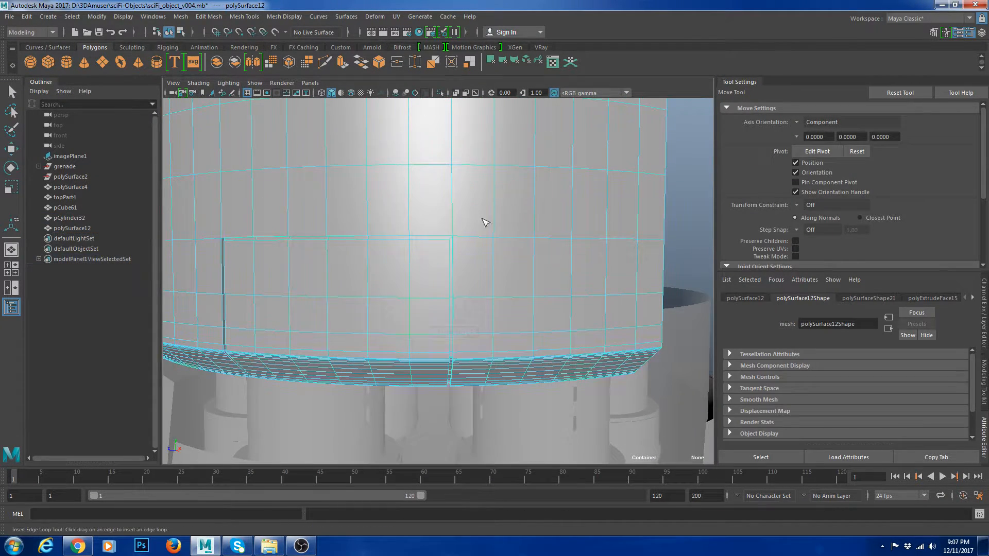
pyautogui.click(453, 247)
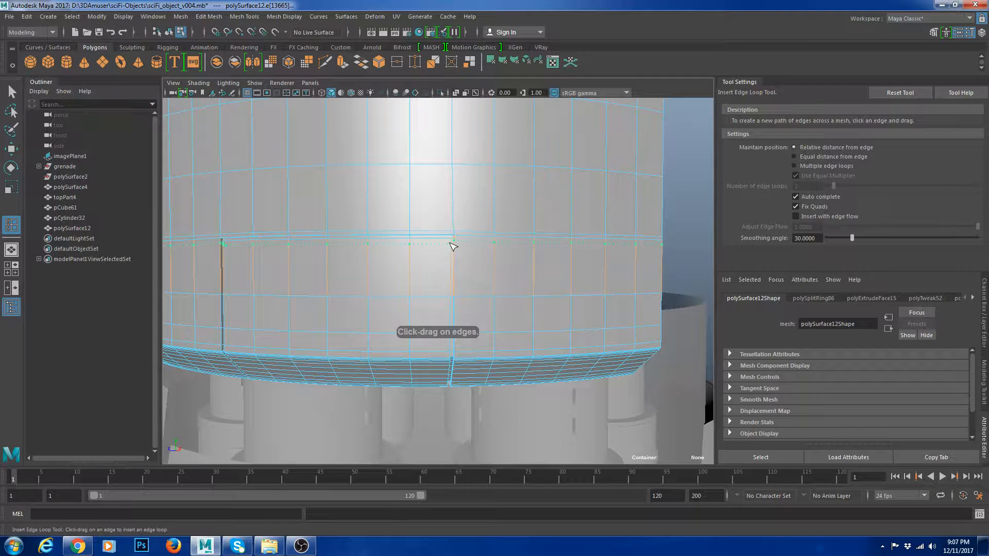
pyautogui.keyDown('alt'); pyautogui.moveTo(471, 274); pyautogui.dragTo(496, 309); pyautogui.keyUp('alt')
pyautogui.press('w')
pyautogui.moveTo(469, 222); pyautogui.dragTo(520, 179, button='right')
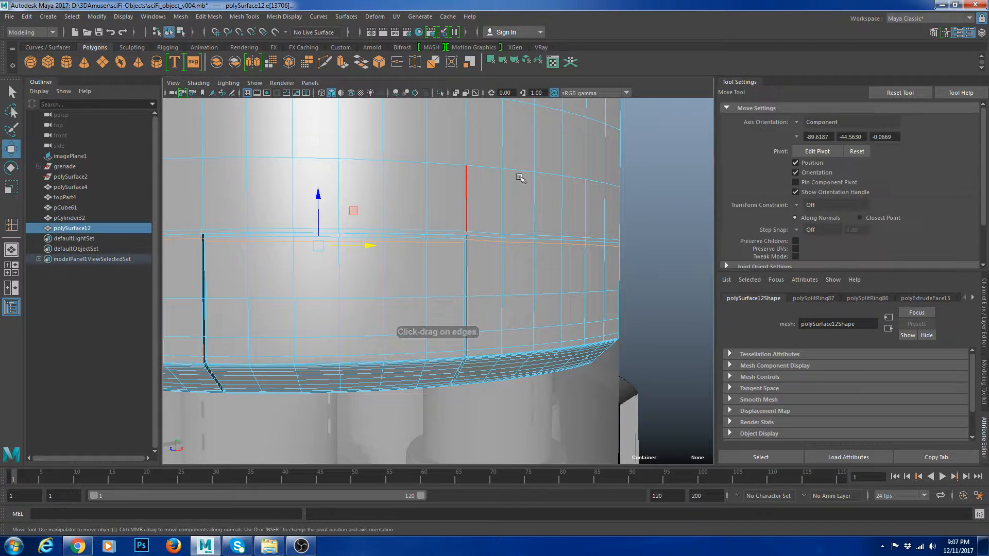
pyautogui.press('3')
pyautogui.click(656, 247)
# Inspect the panel's groove and the beveled band beneath it from several angles.
pyautogui.scroll(-5, 636, 280)
pyautogui.keyDown('alt'); pyautogui.moveTo(633, 309); pyautogui.dragTo(565, 317); pyautogui.keyUp('alt')
pyautogui.scroll(-5, 565, 317)
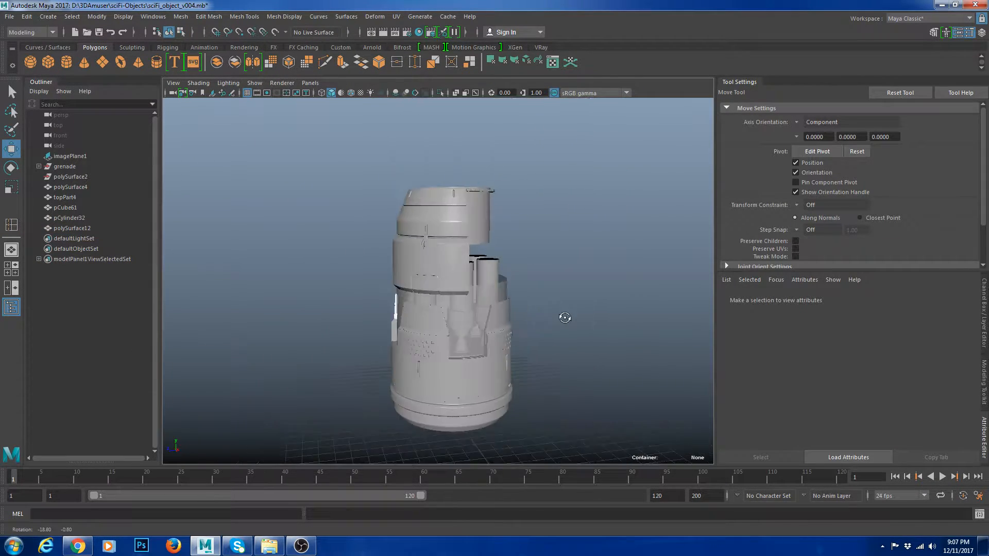
pyautogui.keyDown('alt'); pyautogui.moveTo(438, 316); pyautogui.dragTo(508, 318); pyautogui.keyUp('alt')
pyautogui.scroll(5, 509, 319)
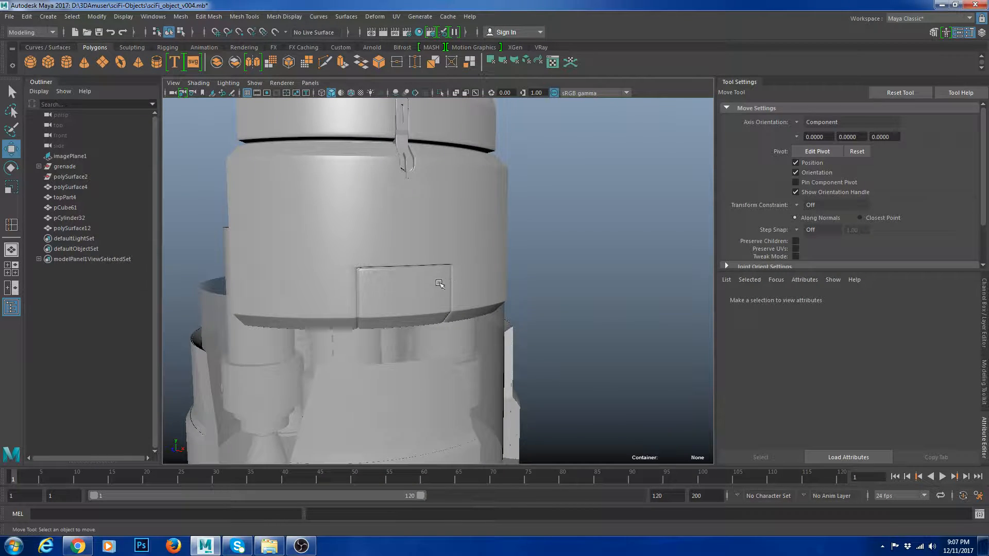
pyautogui.scroll(5, 438, 282)
pyautogui.keyDown('alt'); pyautogui.moveTo(377, 317); pyautogui.dragTo(377, 293); pyautogui.keyUp('alt')
pyautogui.click(378, 295)
pyautogui.scroll(2, 394, 327)
pyautogui.keyDown('alt'); pyautogui.moveTo(405, 328); pyautogui.dragTo(370, 255); pyautogui.keyUp('alt')
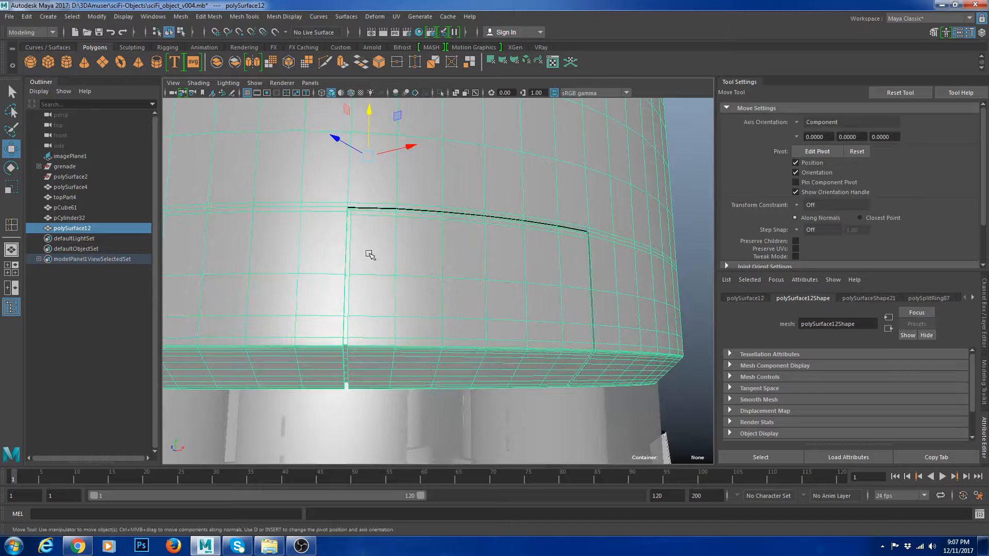
pyautogui.scroll(-5, 370, 255)
pyautogui.click(591, 285)
pyautogui.keyDown('alt'); pyautogui.moveTo(591, 285); pyautogui.dragTo(556, 304); pyautogui.keyUp('alt')
pyautogui.click(485, 280)
pyautogui.scroll(4, 485, 281)
pyautogui.click(672, 268)
pyautogui.keyDown('alt'); pyautogui.moveTo(462, 311); pyautogui.dragTo(501, 292); pyautogui.keyUp('alt')
pyautogui.click(467, 273)
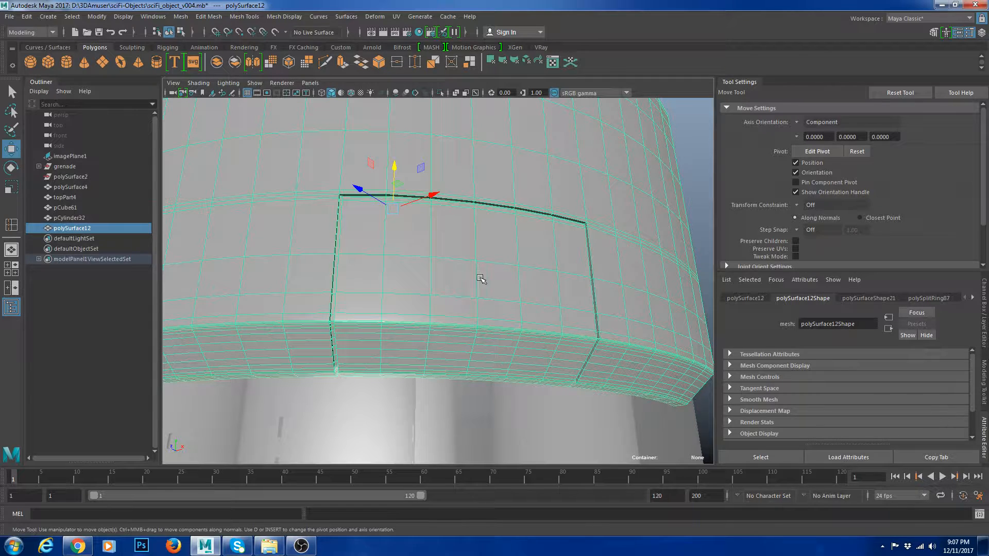
# Select the two middle rows of faces, four columns wide, on the beveled band beneath the panel.
pyautogui.keyDown('alt'); pyautogui.moveTo(494, 302); pyautogui.dragTo(399, 272, button='middle'); pyautogui.keyUp('alt')
pyautogui.scroll(2, 361, 304)
pyautogui.moveTo(304, 324); pyautogui.dragTo(302, 337, button='right')
pyautogui.click(287, 325)
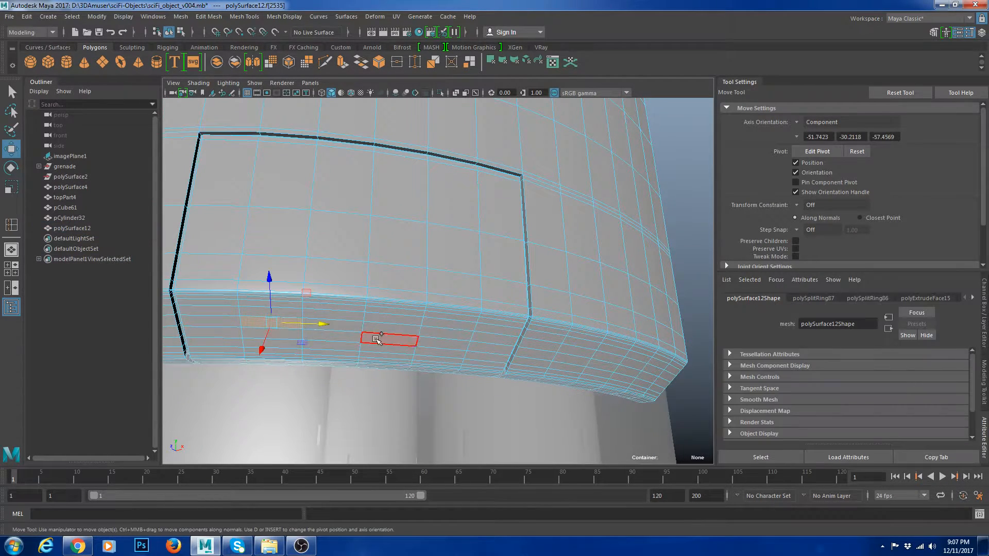
pyautogui.keyDown('shift'); pyautogui.doubleClick(464, 336); pyautogui.keyUp('shift')
pyautogui.keyDown('shift'); pyautogui.click(455, 344); pyautogui.keyUp('shift')
pyautogui.keyDown('shift'); pyautogui.doubleClick(261, 335); pyautogui.keyUp('shift')
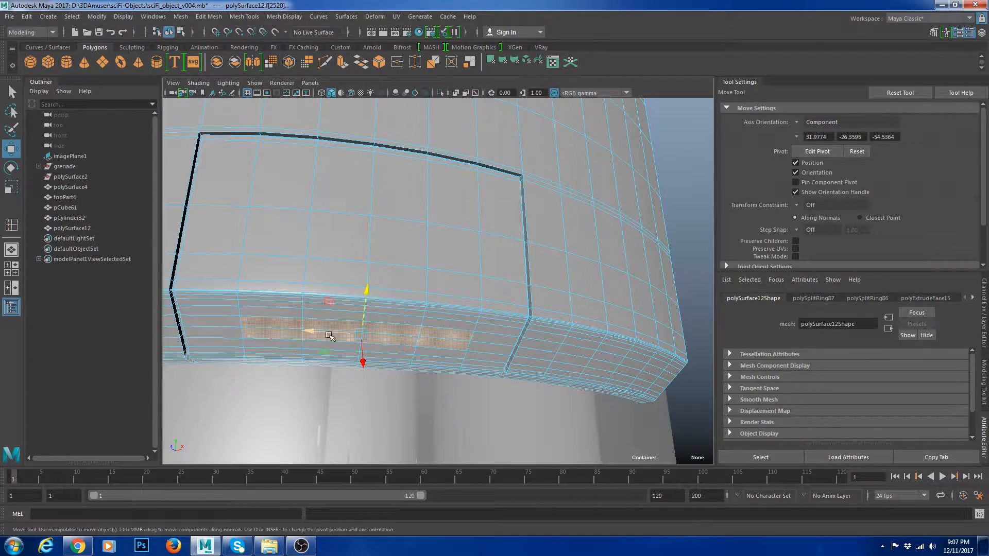
# Extrude the selected band faces inward to a local Z translation of about -0.102 and preview the mesh smoothed.
pyautogui.hotkey('ctrl', 'e')
pyautogui.keyDown('alt'); pyautogui.moveTo(441, 379); pyautogui.dragTo(463, 319); pyautogui.keyUp('alt')
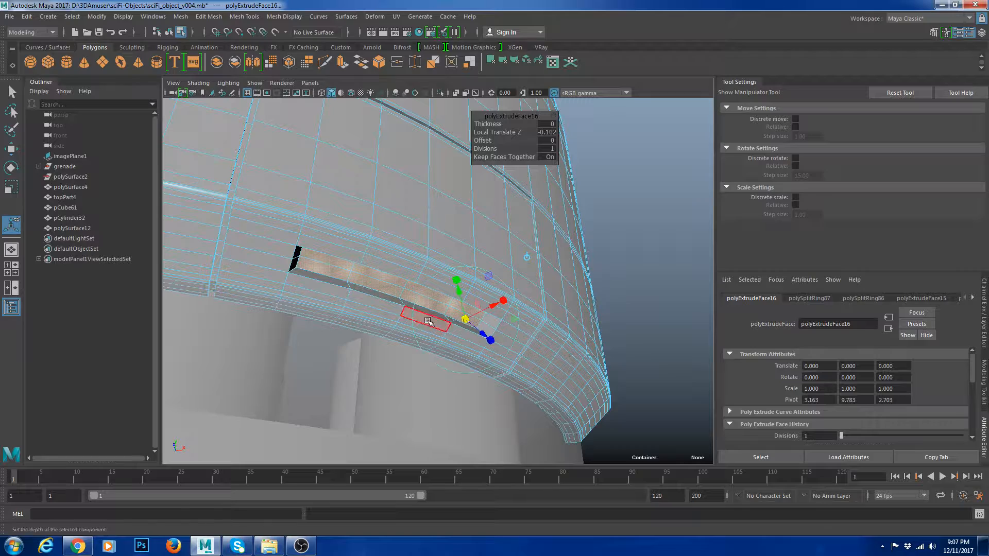
pyautogui.press('w')
pyautogui.moveTo(344, 209); pyautogui.dragTo(384, 185, button='right')
pyautogui.press('3')
pyautogui.click(631, 278)
# Insert a supporting edge loop on the inner walls of the slot close to its rim.
pyautogui.keyDown('alt'); pyautogui.moveTo(631, 278); pyautogui.dragTo(588, 310, button='right'); pyautogui.keyUp('alt')
pyautogui.keyDown('alt'); pyautogui.moveTo(587, 310); pyautogui.dragTo(536, 309); pyautogui.keyUp('alt')
pyautogui.click(420, 314)
pyautogui.keyDown('alt'); pyautogui.moveTo(419, 314); pyautogui.dragTo(470, 313, button='right'); pyautogui.keyUp('alt')
pyautogui.press('1')
pyautogui.keyDown('alt'); pyautogui.moveTo(470, 313); pyautogui.dragTo(467, 294); pyautogui.keyUp('alt')
pyautogui.keyDown('shift'); pyautogui.rightClick(469, 237); pyautogui.keyUp('shift')
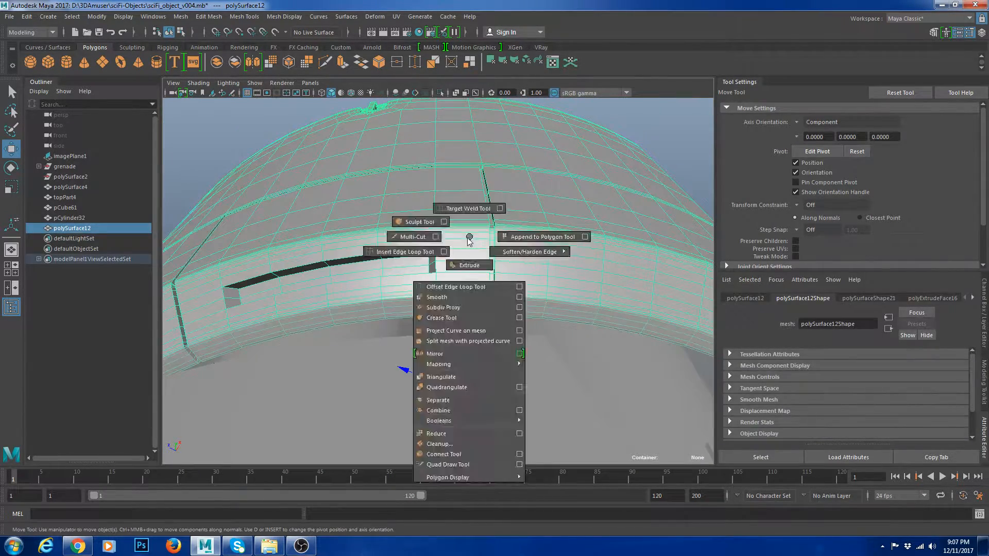
pyautogui.keyDown('shift'); pyautogui.moveTo(469, 239); pyautogui.dragTo(479, 292, button='right'); pyautogui.keyUp('shift')
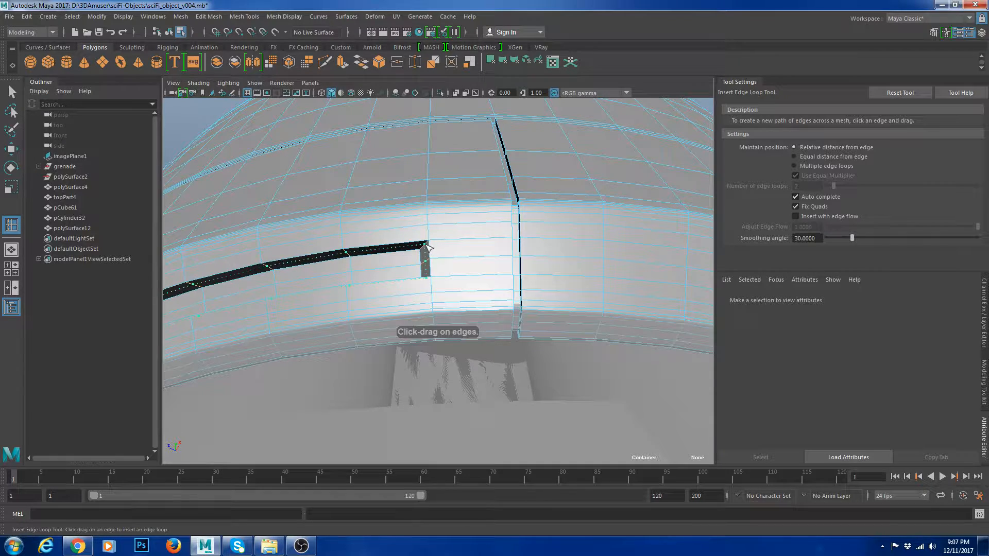
pyautogui.keyDown('alt'); pyautogui.moveTo(462, 258); pyautogui.dragTo(504, 257); pyautogui.keyUp('alt')
pyautogui.press('w')
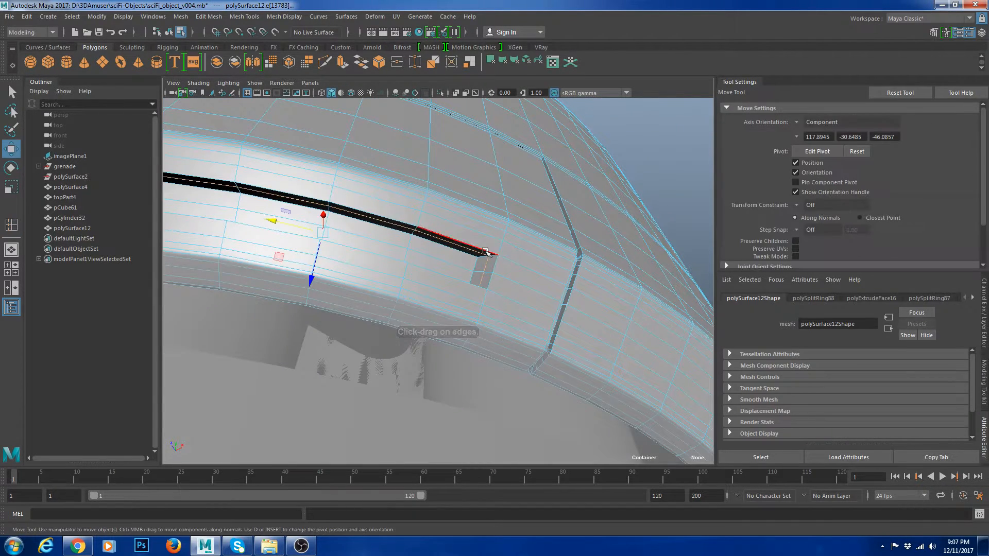
pyautogui.press('F8')
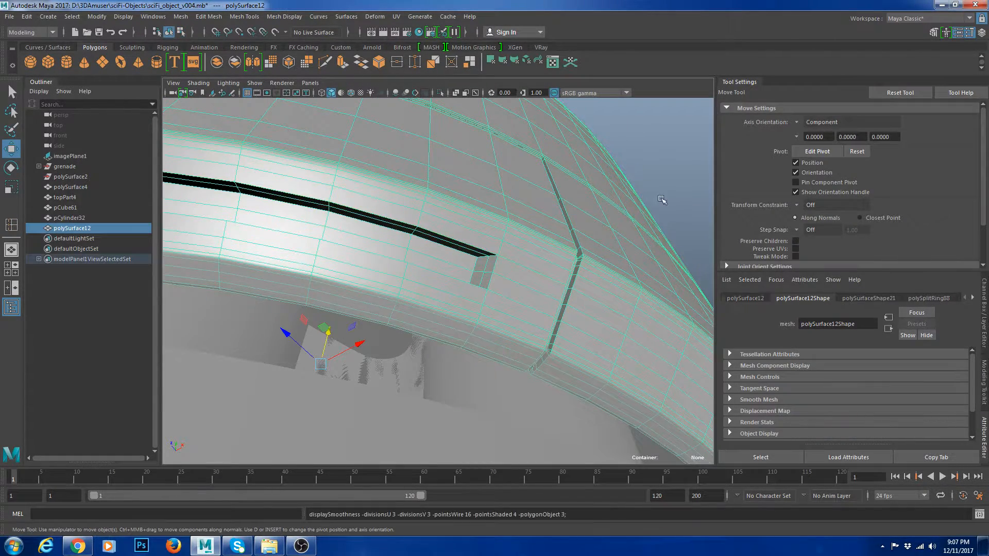
# Preview the shell smoothed and examine the slot beneath the panel.
pyautogui.press('3')
pyautogui.click(667, 206)
pyautogui.keyDown('alt'); pyautogui.moveTo(673, 214); pyautogui.dragTo(559, 293, button='right'); pyautogui.keyUp('alt')
pyautogui.keyDown('alt'); pyautogui.moveTo(559, 293); pyautogui.dragTo(579, 338); pyautogui.keyUp('alt')
pyautogui.scroll(4, 625, 354)
pyautogui.scroll(5, 449, 321)
pyautogui.click(325, 319)
# Undo the slot's edge loop and extrusion back to the band face selection.
pyautogui.press('F10')
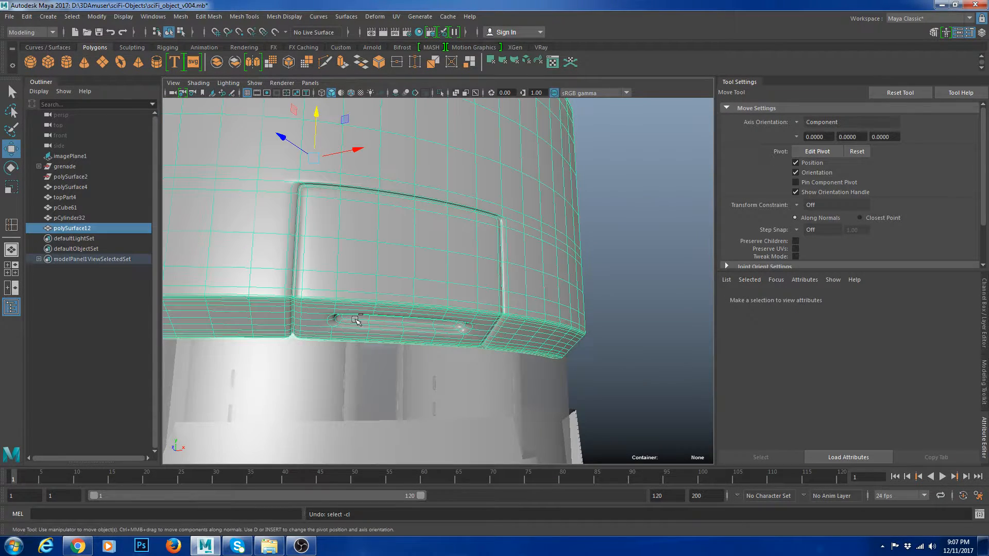
pyautogui.click(357, 319)
pyautogui.hotkey('ctrl', 'z')
pyautogui.hotkey('ctrl', 'z')
pyautogui.hotkey('ctrl', 'z')
pyautogui.hotkey('ctrl', 'z')
pyautogui.hotkey('ctrl', 'z')
pyautogui.hotkey('ctrl', 'z')
pyautogui.hotkey('ctrl', 'z')
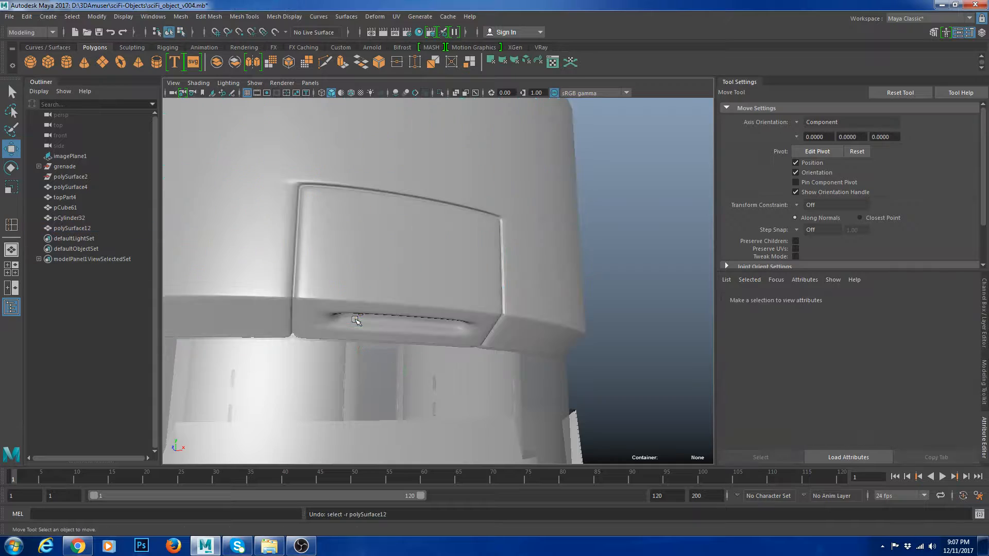
pyautogui.hotkey('ctrl', 'z')
pyautogui.hotkey('ctrl', 'z')
pyautogui.hotkey('ctrl', 'z')
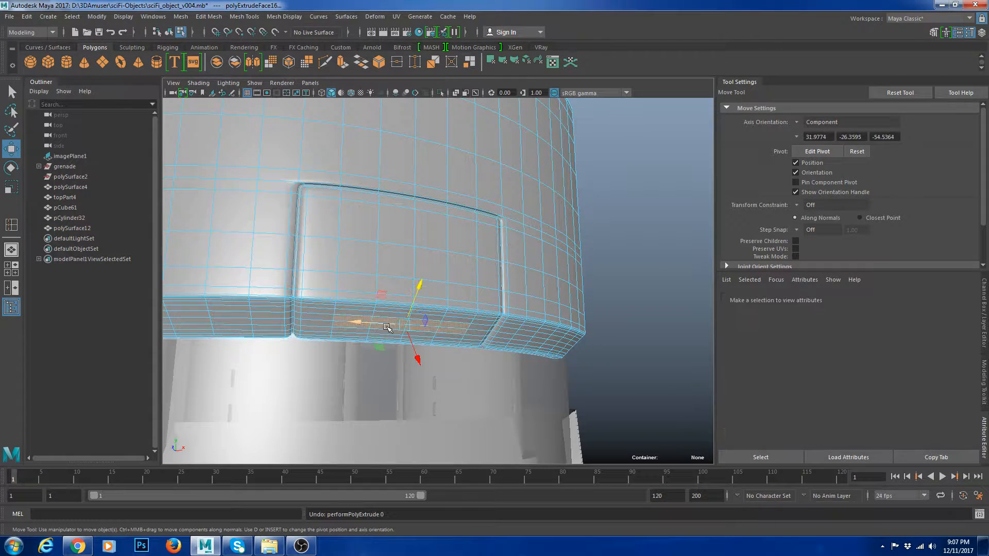
# Reselect the two rows of faces forming the strip on the beveled band beneath the panel.
pyautogui.keyDown('alt'); pyautogui.moveTo(430, 338); pyautogui.dragTo(410, 310); pyautogui.keyUp('alt')
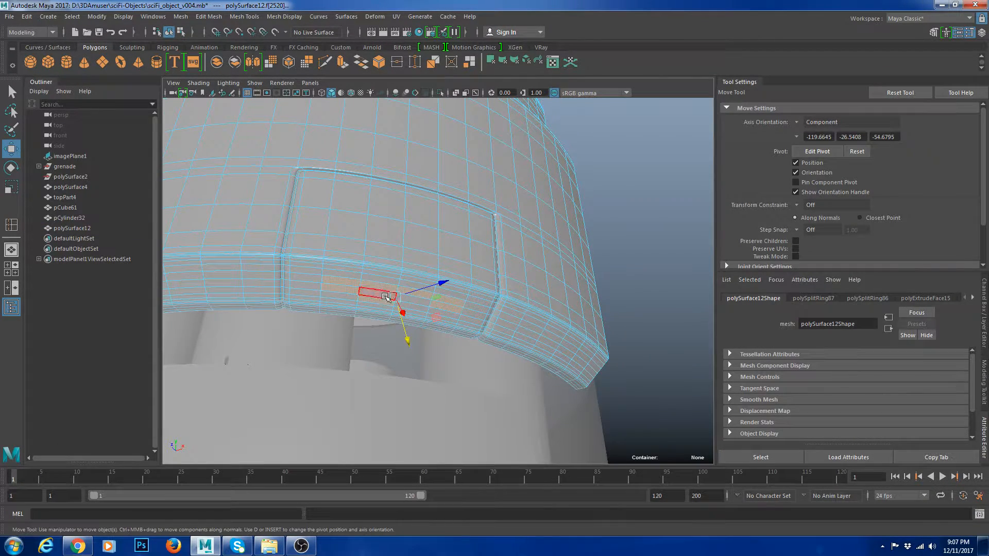
pyautogui.scroll(3, 385, 296)
pyautogui.hotkey('ctrl', 'z')
pyautogui.keyDown('shift'); pyautogui.click(335, 312); pyautogui.keyUp('shift')
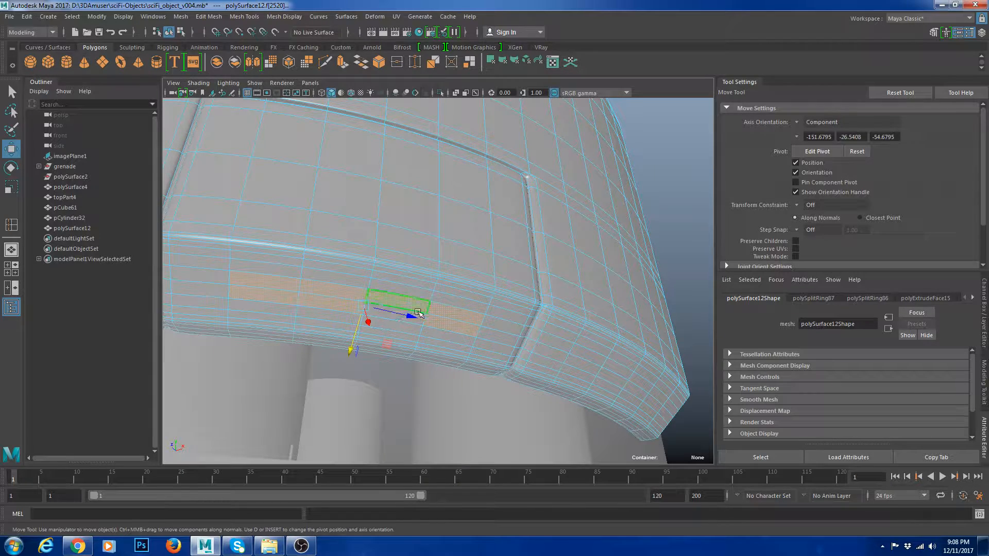
pyautogui.keyDown('shift'); pyautogui.click(419, 315); pyautogui.keyUp('shift')
# Try extruding the strip faces with 4 divisions and undo the extrusion.
pyautogui.hotkey('ctrl', 'e')
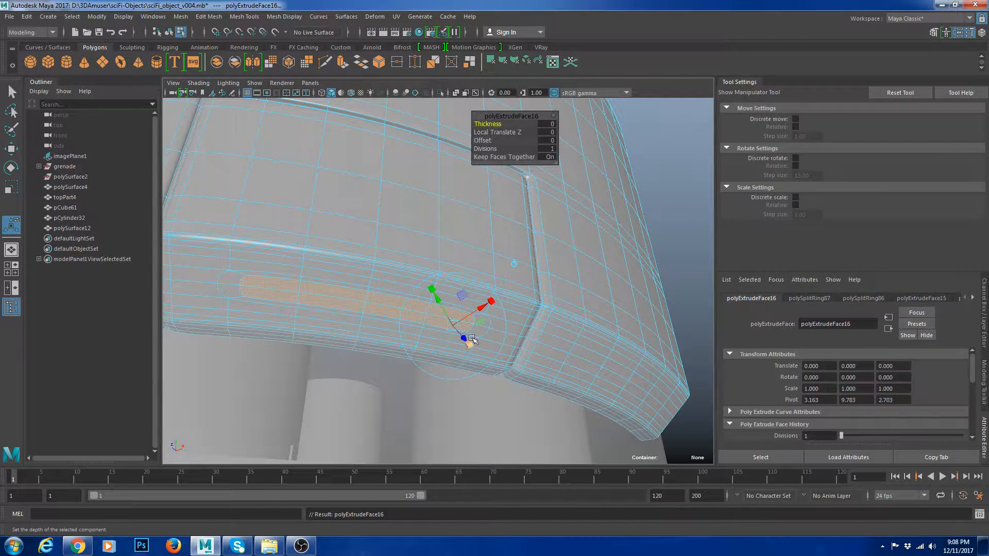
pyautogui.click(485, 149)
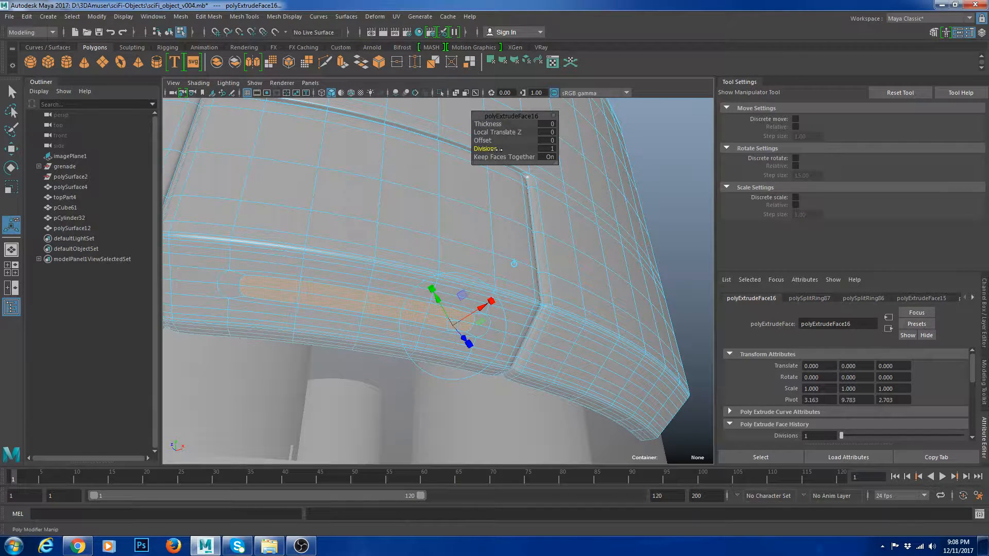
pyautogui.moveTo(470, 335)
pyautogui.keyDown('alt'); pyautogui.mouseDown()
pyautogui.moveTo(485, 344)
pyautogui.moveTo(467, 325)
pyautogui.moveTo(483, 322)
pyautogui.moveTo(471, 328)
pyautogui.moveTo(505, 340)
pyautogui.moveTo(486, 330)
pyautogui.mouseUp(); pyautogui.keyUp('alt')
pyautogui.hotkey('ctrl', 'z')
pyautogui.hotkey('ctrl', 'z')
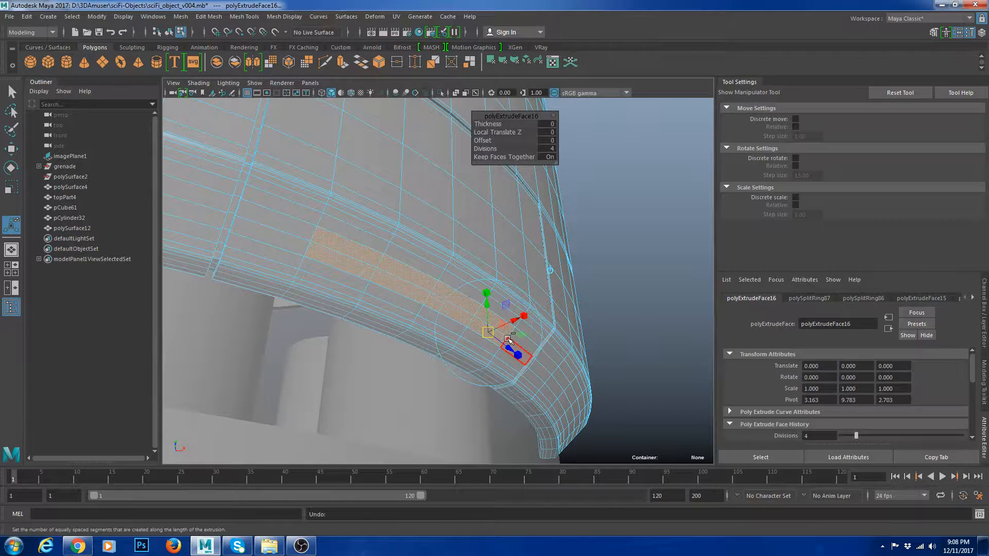
pyautogui.hotkey('ctrl', 'z')
pyautogui.hotkey('ctrl', 'z')
# Delete the horizontal edges between the two rows of strip faces on the beveled band and switch to face selection.
pyautogui.keyDown('alt'); pyautogui.moveTo(394, 300); pyautogui.dragTo(357, 295); pyautogui.keyUp('alt')
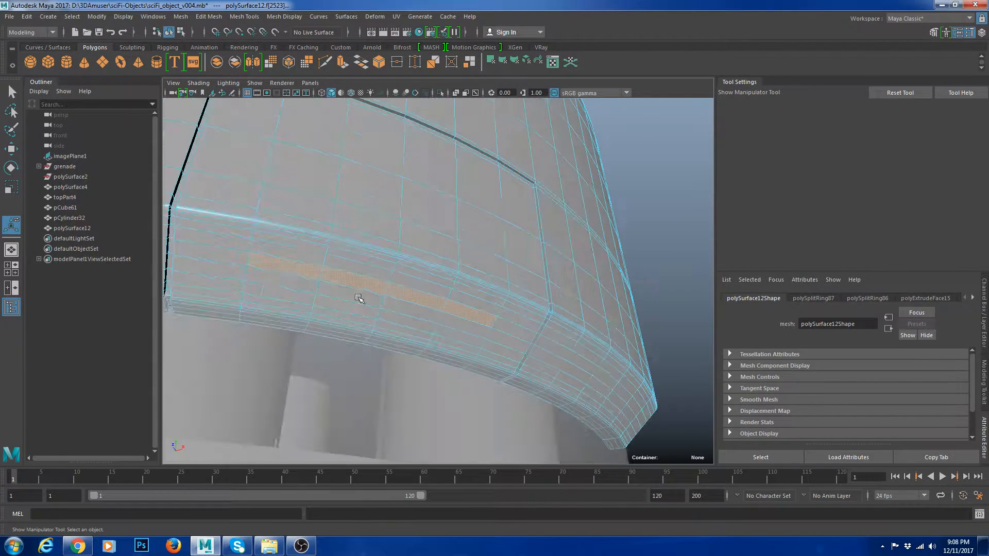
pyautogui.press('q')
pyautogui.press('F10')
pyautogui.click(344, 289)
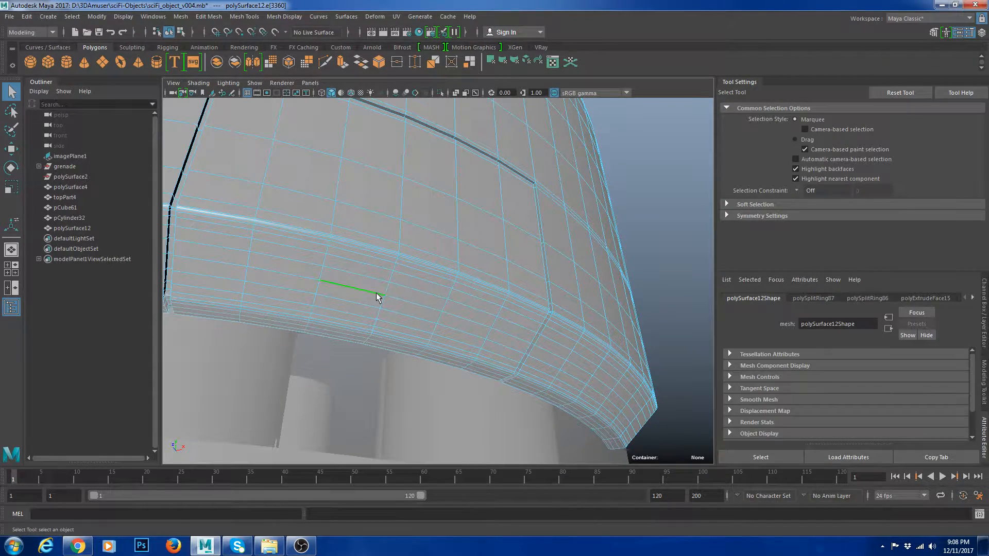
pyautogui.hotkey('ctrl', 'Delete')
pyautogui.press('w')
pyautogui.press('F11')
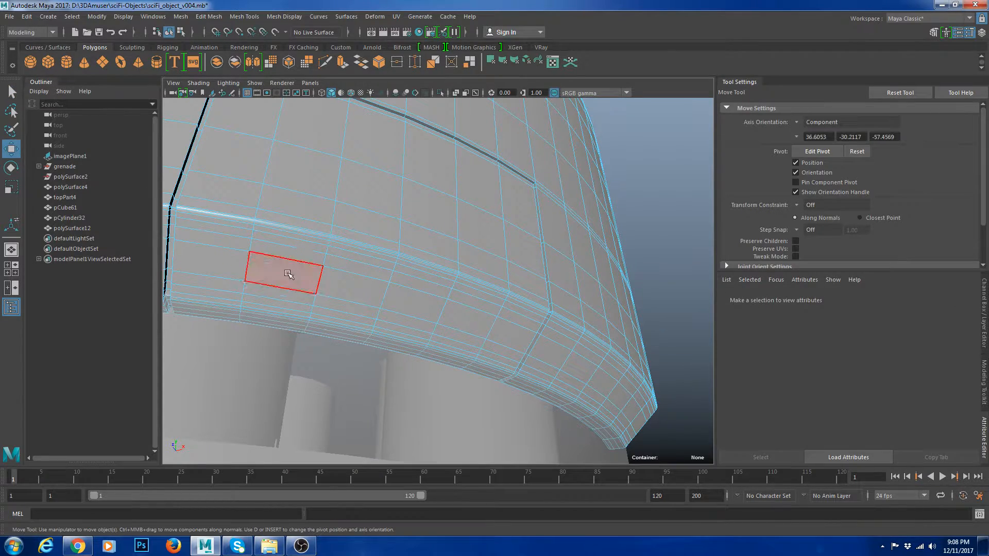
# Select the strip of four merged faces beneath the panel and extrude them with a slight inset.
pyautogui.click(289, 274)
pyautogui.keyDown('shift'); pyautogui.doubleClick(470, 322); pyautogui.keyUp('shift')
pyautogui.keyDown('alt'); pyautogui.moveTo(470, 322); pyautogui.dragTo(515, 288); pyautogui.keyUp('alt')
pyautogui.moveTo(439, 224); pyautogui.dragTo(538, 239, button='right')
pyautogui.hotkey('ctrl', 'z')
pyautogui.keyDown('shift'); pyautogui.rightClick(538, 240); pyautogui.keyUp('shift')
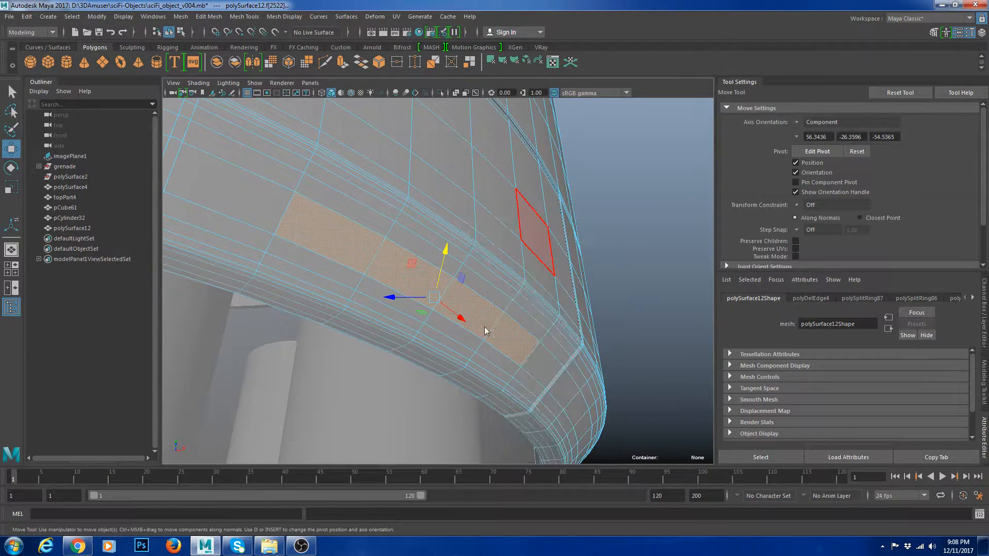
pyautogui.hotkey('ctrl', 'e')
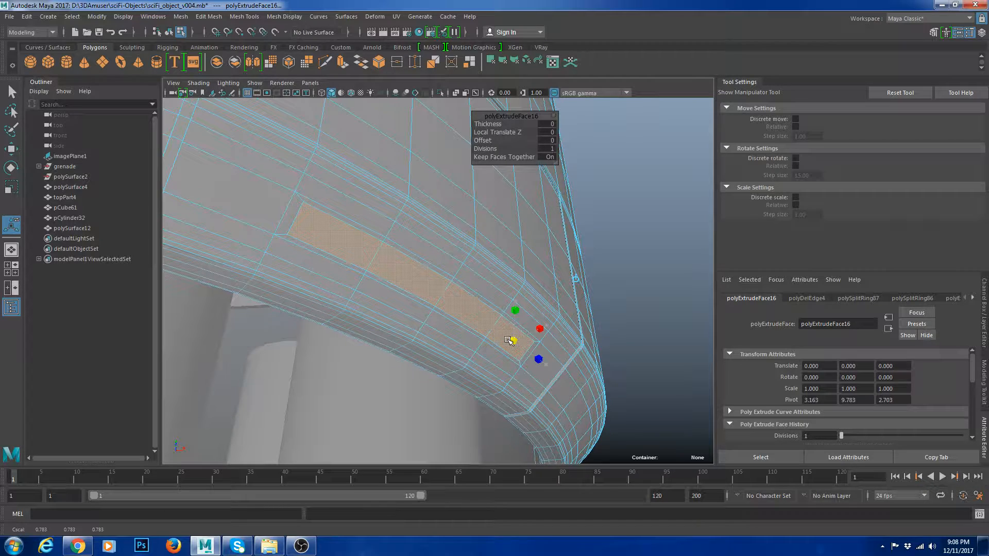
# Extrude the inset strip faces inward to form a recessed slot, then leave component selection with the smooth preview on.
pyautogui.click(374, 264)
pyautogui.keyDown('shift'); pyautogui.doubleClick(507, 331); pyautogui.keyUp('shift')
pyautogui.keyDown('alt'); pyautogui.moveTo(483, 324); pyautogui.dragTo(511, 345); pyautogui.keyUp('alt')
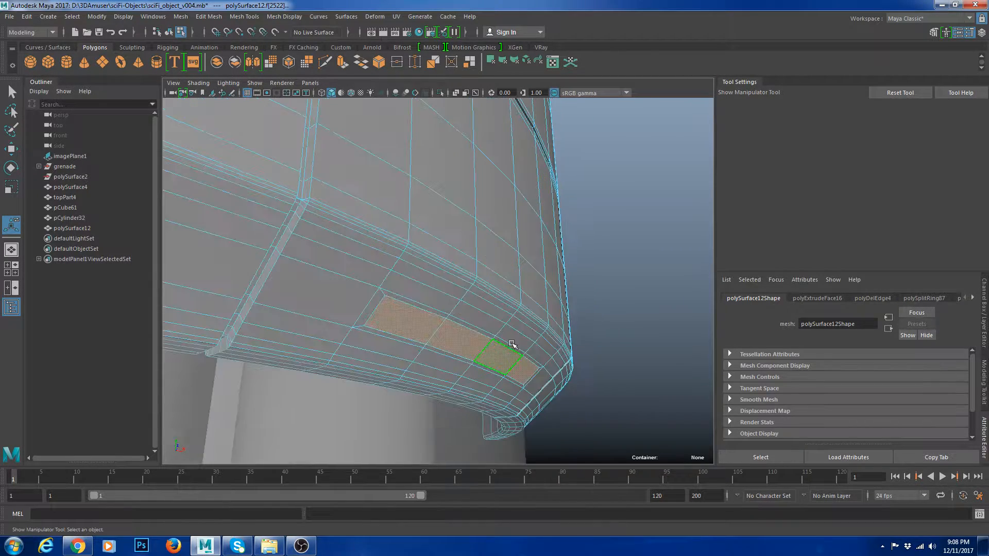
pyautogui.hotkey('ctrl', 'e')
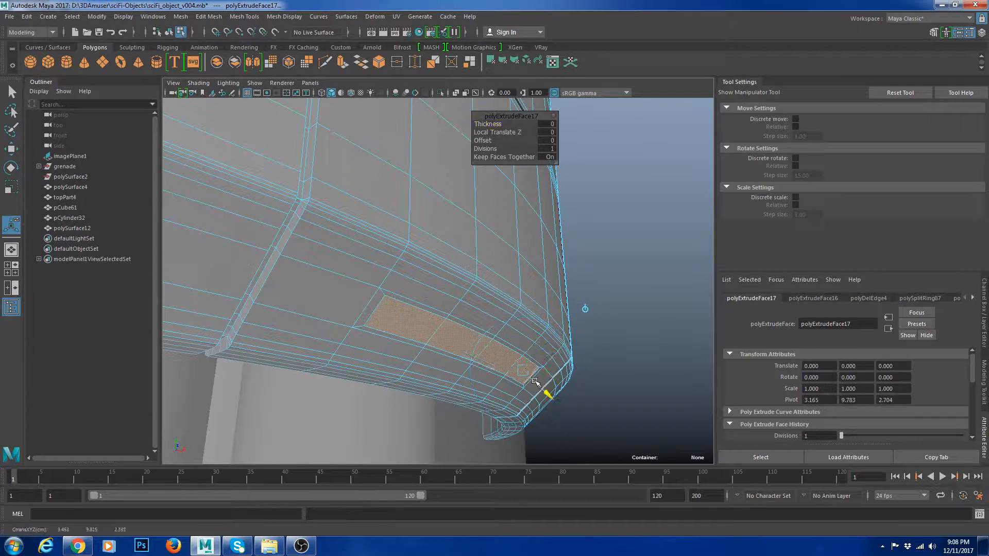
pyautogui.moveTo(535, 381); pyautogui.dragTo(525, 374)
pyautogui.press('w')
pyautogui.moveTo(437, 272); pyautogui.dragTo(515, 241, button='right')
pyautogui.press('3')
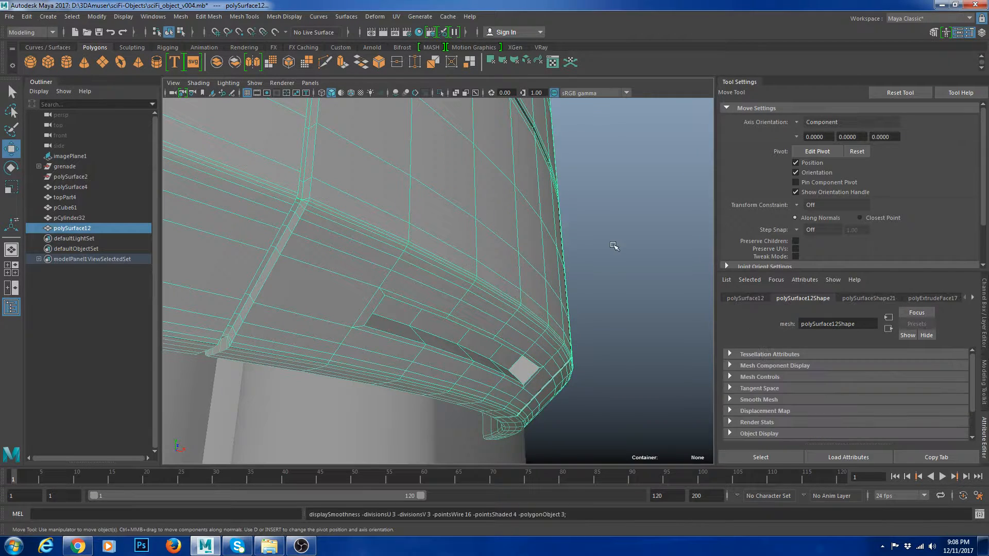
pyautogui.click(616, 247)
# Insert supporting edge loops around the slot beneath the panel and show the shell smoothed.
pyautogui.scroll(-5, 616, 248)
pyautogui.keyDown('alt'); pyautogui.moveTo(613, 320); pyautogui.dragTo(558, 350); pyautogui.keyUp('alt')
pyautogui.scroll(-6, 487, 336)
pyautogui.scroll(6, 465, 322)
pyautogui.scroll(4, 391, 284)
pyautogui.keyDown('alt'); pyautogui.moveTo(466, 323); pyautogui.dragTo(407, 280); pyautogui.keyUp('alt')
pyautogui.click(388, 286)
pyautogui.press('1')
pyautogui.keyDown('shift'); pyautogui.moveTo(359, 244); pyautogui.dragTo(331, 247, button='right'); pyautogui.keyUp('shift')
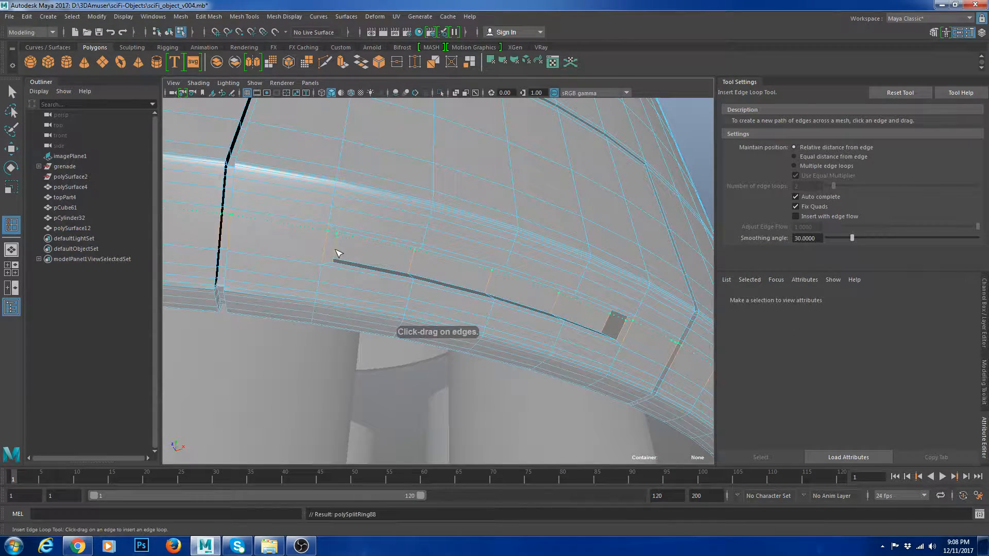
pyautogui.moveTo(337, 258); pyautogui.dragTo(335, 260)
pyautogui.press('w')
pyautogui.moveTo(418, 234); pyautogui.dragTo(457, 208, button='right')
pyautogui.press('3')
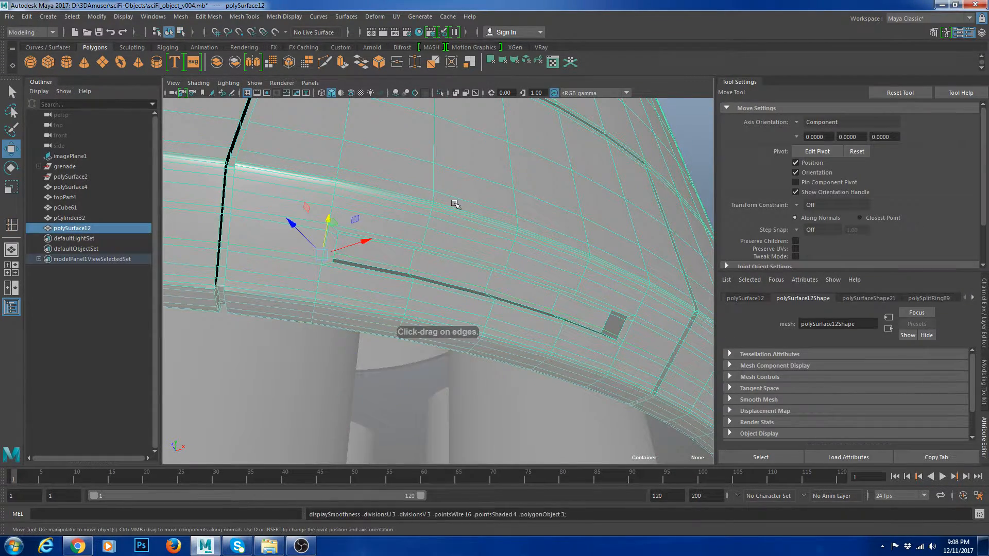
# Turn off the shell's smooth preview and insert supporting edge loops beside the panel's vertical groove.
pyautogui.scroll(-6, 457, 205)
pyautogui.click(622, 277)
pyautogui.keyDown('alt'); pyautogui.moveTo(619, 321); pyautogui.dragTo(603, 319); pyautogui.keyUp('alt')
pyautogui.scroll(-6, 603, 319)
pyautogui.keyDown('alt'); pyautogui.moveTo(520, 289); pyautogui.dragTo(516, 366); pyautogui.keyUp('alt')
pyautogui.scroll(6, 434, 298)
pyautogui.keyDown('alt'); pyautogui.moveTo(435, 297); pyautogui.dragTo(425, 314); pyautogui.keyUp('alt')
pyautogui.scroll(6, 394, 306)
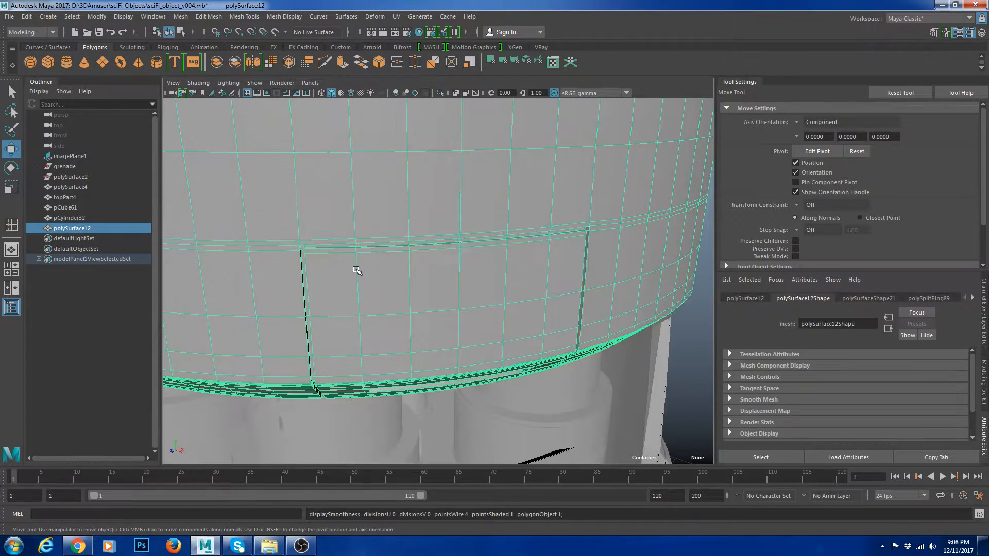
pyautogui.scroll(2, 427, 244)
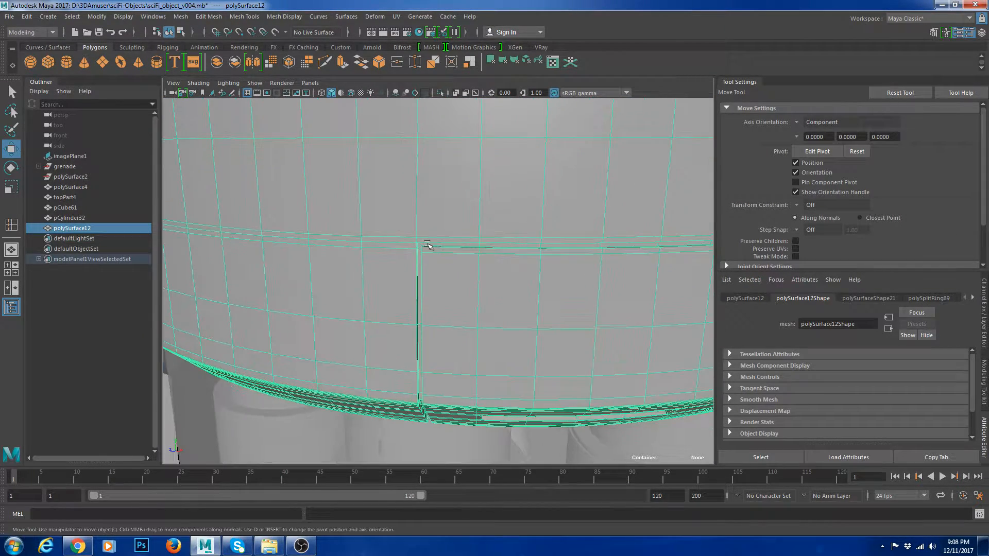
pyautogui.keyDown('alt'); pyautogui.moveTo(418, 227); pyautogui.dragTo(471, 210); pyautogui.keyUp('alt')
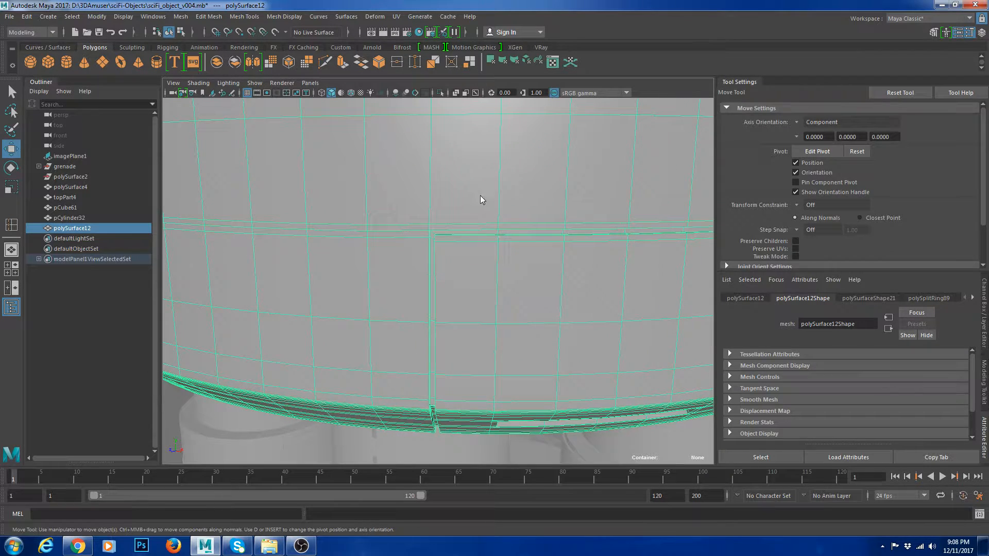
pyautogui.keyDown('shift'); pyautogui.moveTo(482, 199); pyautogui.dragTo(421, 227, button='right'); pyautogui.keyUp('shift')
pyautogui.scroll(-3, 564, 272)
pyautogui.keyDown('alt'); pyautogui.moveTo(561, 273); pyautogui.dragTo(481, 260); pyautogui.keyUp('alt')
pyautogui.moveTo(556, 268); pyautogui.dragTo(526, 247)
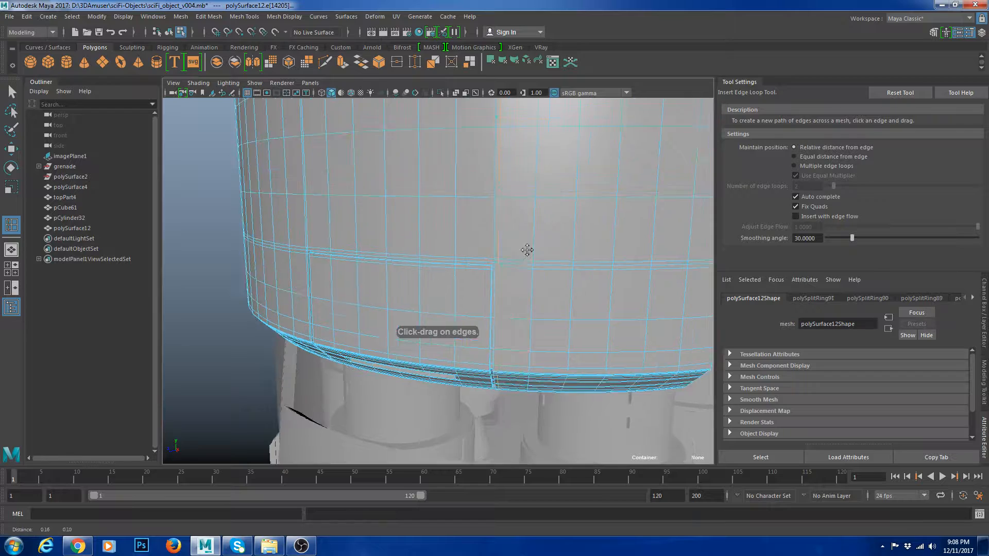
# Multi-Cut a short diagonal edge across the supporting loops at the panel's upper corner.
pyautogui.scroll(5, 546, 288)
pyautogui.press('w')
pyautogui.moveTo(485, 245); pyautogui.dragTo(476, 199, button='right')
pyautogui.scroll(4, 501, 219)
pyautogui.press('w')
pyautogui.click(504, 287)
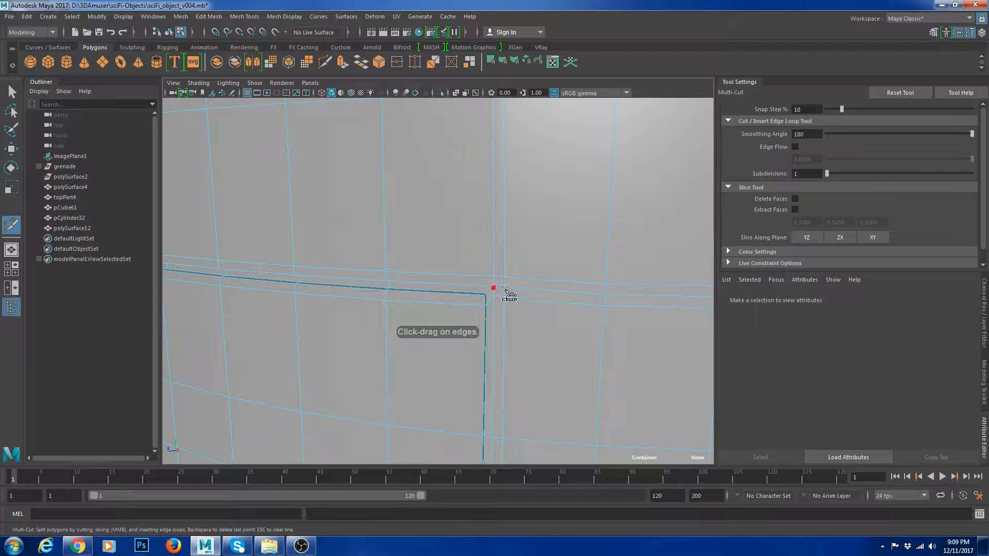
pyautogui.click(505, 277)
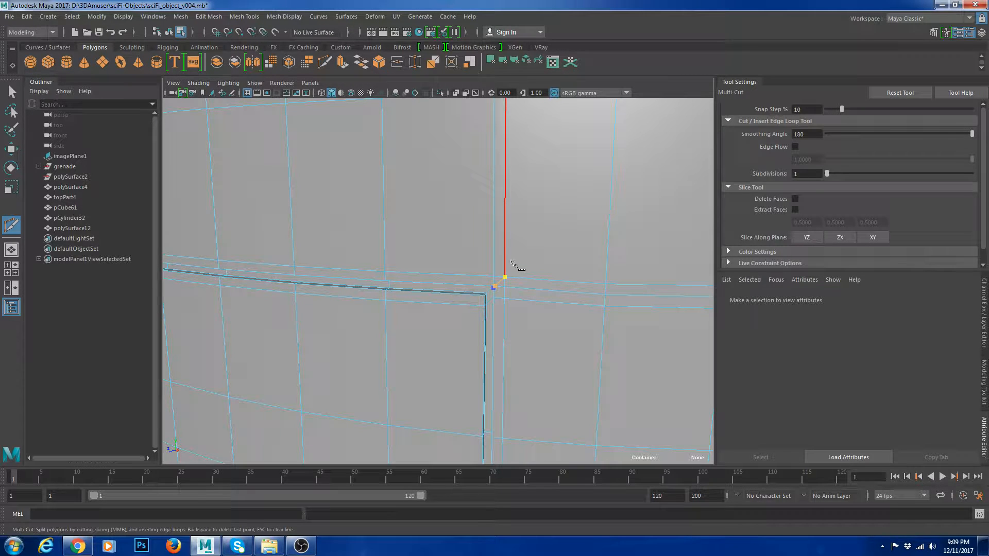
# Delete the surplus vertical supporting edges that run above the panel's cut upper corner.
pyautogui.press('w')
pyautogui.click(558, 282)
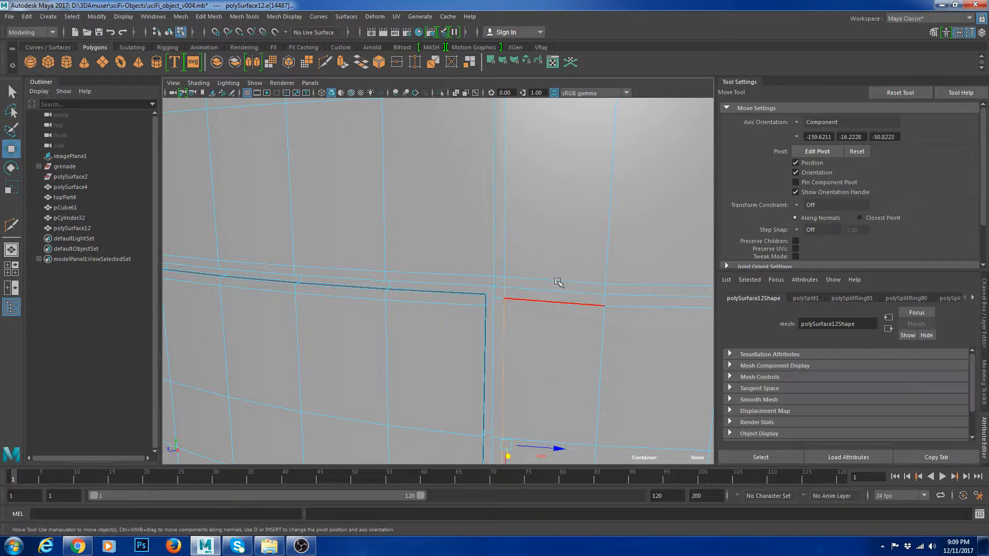
pyautogui.click(495, 283)
pyautogui.keyDown('shift'); pyautogui.moveTo(546, 233); pyautogui.dragTo(539, 242, button='right'); pyautogui.keyUp('shift')
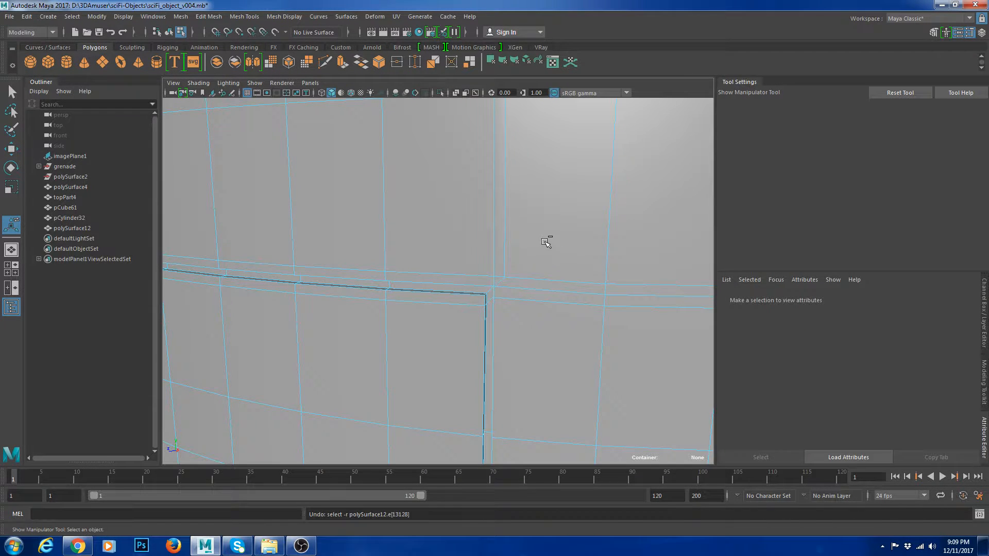
pyautogui.click(497, 282)
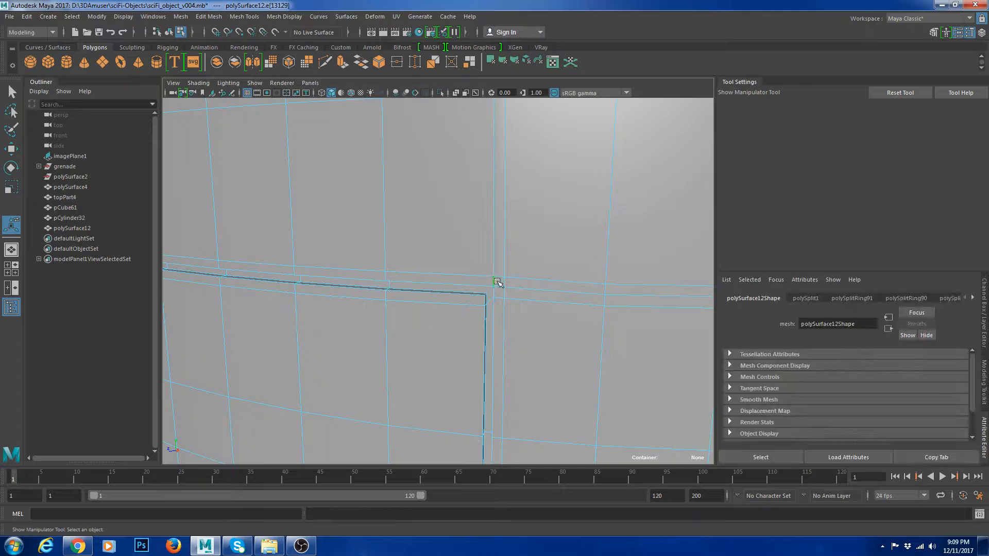
pyautogui.click(494, 250)
pyautogui.scroll(-10, 510, 227)
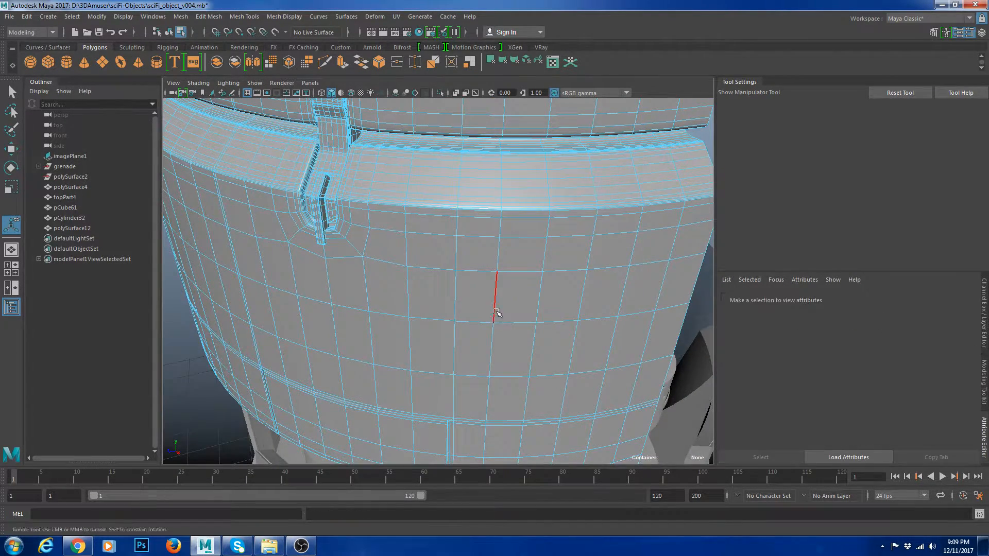
# Delete the surplus horizontal edges running outward from the same upper corner of the panel.
pyautogui.keyDown('alt'); pyautogui.moveTo(497, 304); pyautogui.dragTo(494, 262); pyautogui.keyUp('alt')
pyautogui.scroll(4, 493, 263)
pyautogui.press('F8')
pyautogui.press('q')
pyautogui.press('F10')
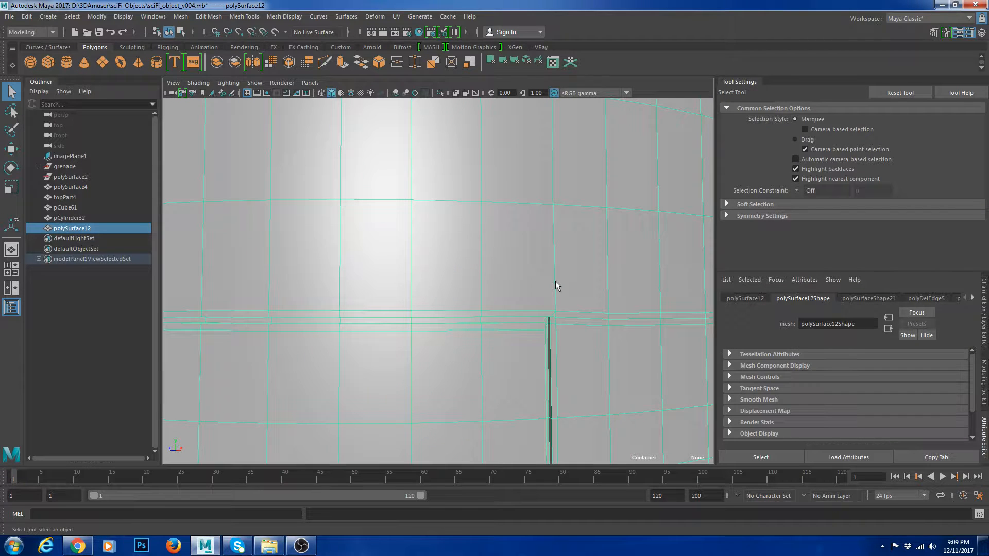
pyautogui.keyDown('alt'); pyautogui.moveTo(577, 308); pyautogui.dragTo(527, 325, button='middle'); pyautogui.keyUp('alt')
pyautogui.click(533, 314)
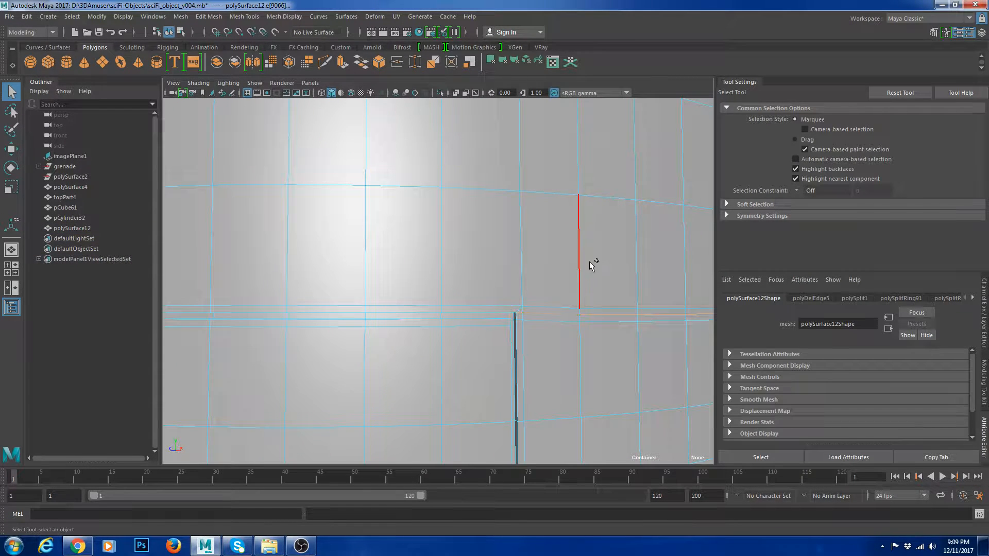
pyautogui.moveTo(466, 306); pyautogui.dragTo(484, 324)
pyautogui.keyDown('alt'); pyautogui.moveTo(587, 252); pyautogui.dragTo(522, 239, button='middle'); pyautogui.keyUp('alt')
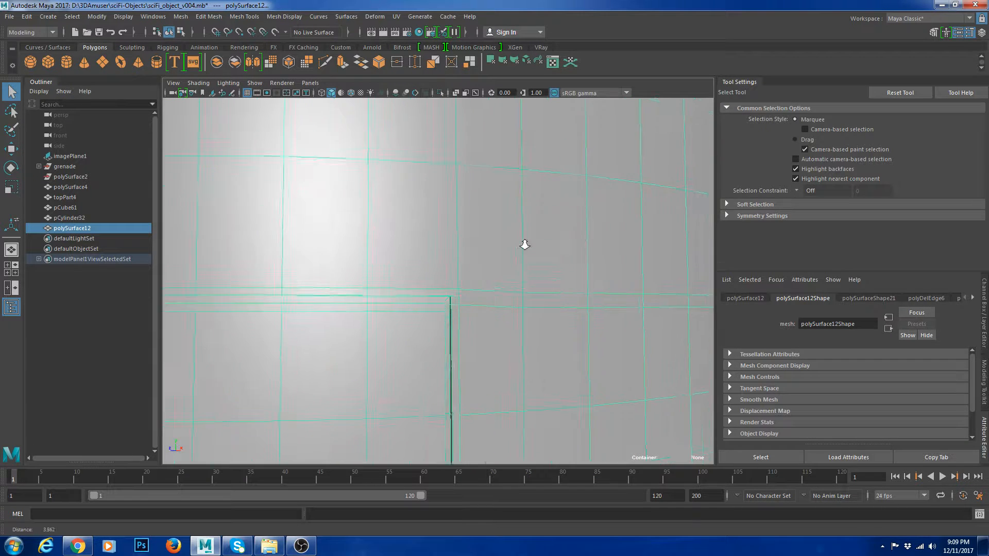
# Target-weld the stray vertex at the panel's upper corner and show the shell smoothed.
pyautogui.keyDown('alt'); pyautogui.moveTo(522, 239); pyautogui.dragTo(555, 386, button='right'); pyautogui.keyUp('alt')
pyautogui.keyDown('alt'); pyautogui.moveTo(526, 356); pyautogui.dragTo(517, 344); pyautogui.keyUp('alt')
pyautogui.press('y')
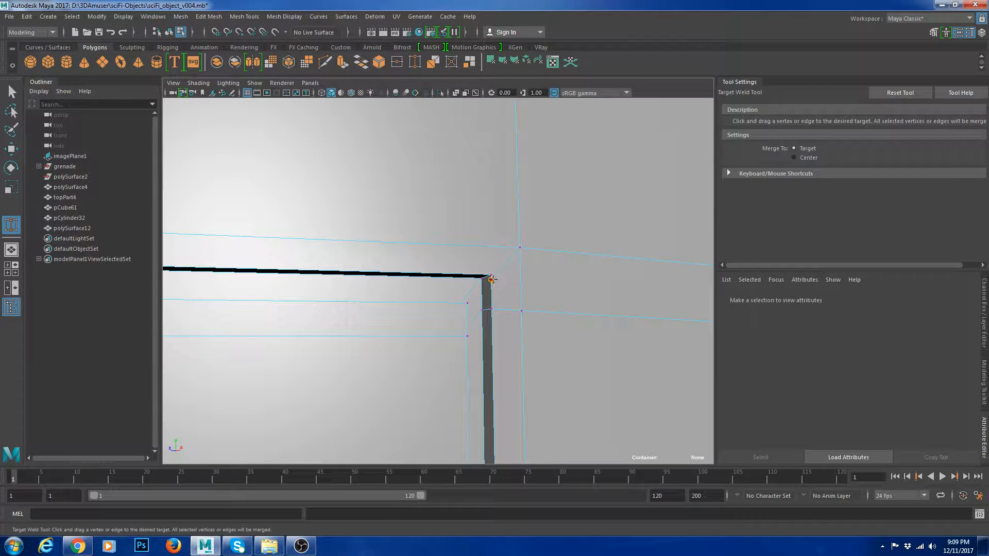
pyautogui.press('w')
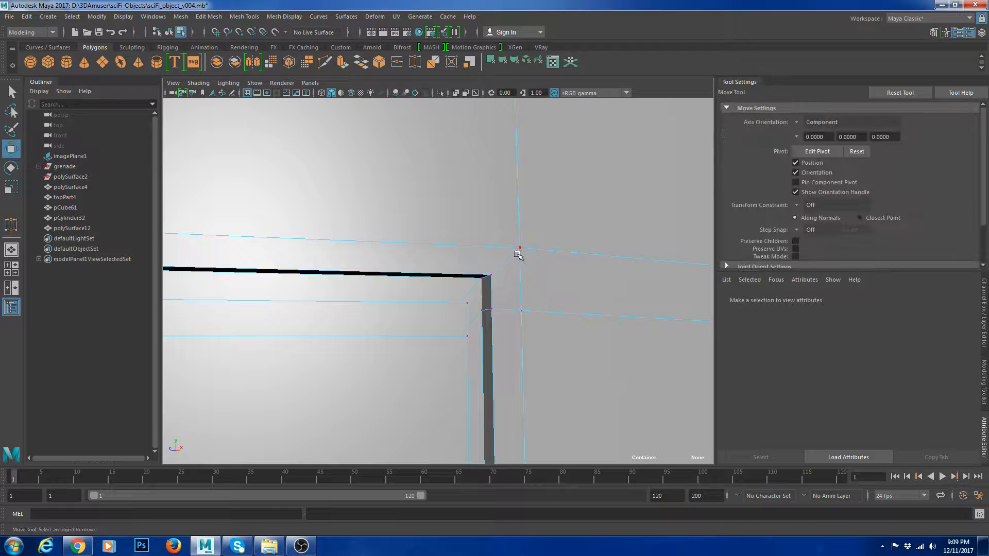
pyautogui.moveTo(521, 252); pyautogui.dragTo(495, 217, button='right')
pyautogui.press('3')
pyautogui.click(651, 249)
pyautogui.keyDown('alt'); pyautogui.moveTo(651, 249); pyautogui.dragTo(575, 288, button='right'); pyautogui.keyUp('alt')
pyautogui.keyDown('alt'); pyautogui.moveTo(575, 289); pyautogui.dragTo(572, 320); pyautogui.keyUp('alt')
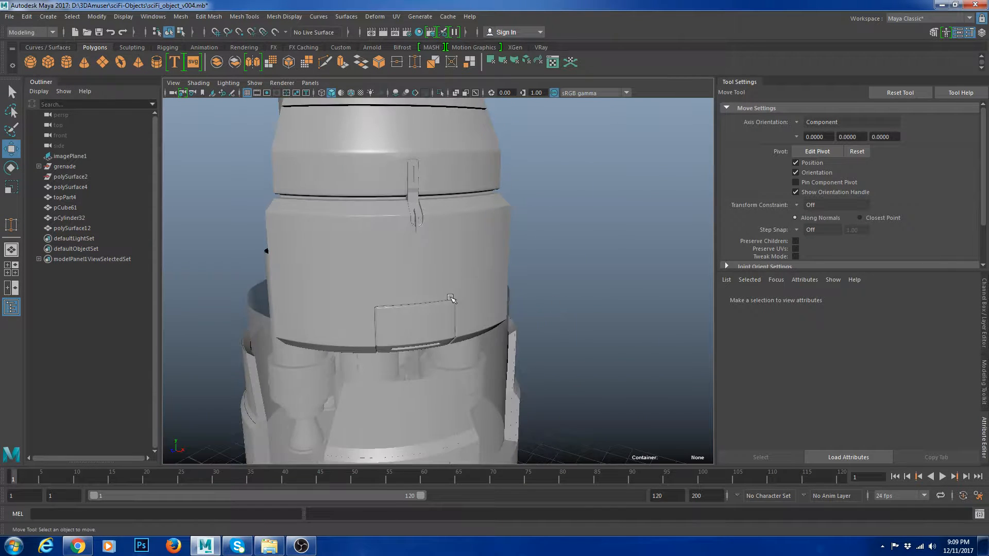
pyautogui.keyDown('alt'); pyautogui.moveTo(475, 307); pyautogui.dragTo(481, 338, button='right'); pyautogui.keyUp('alt')
pyautogui.keyDown('alt'); pyautogui.moveTo(481, 338); pyautogui.dragTo(535, 280, button='middle'); pyautogui.keyUp('alt')
pyautogui.keyDown('alt'); pyautogui.moveTo(536, 279); pyautogui.dragTo(537, 256); pyautogui.keyUp('alt')
pyautogui.click(546, 243)
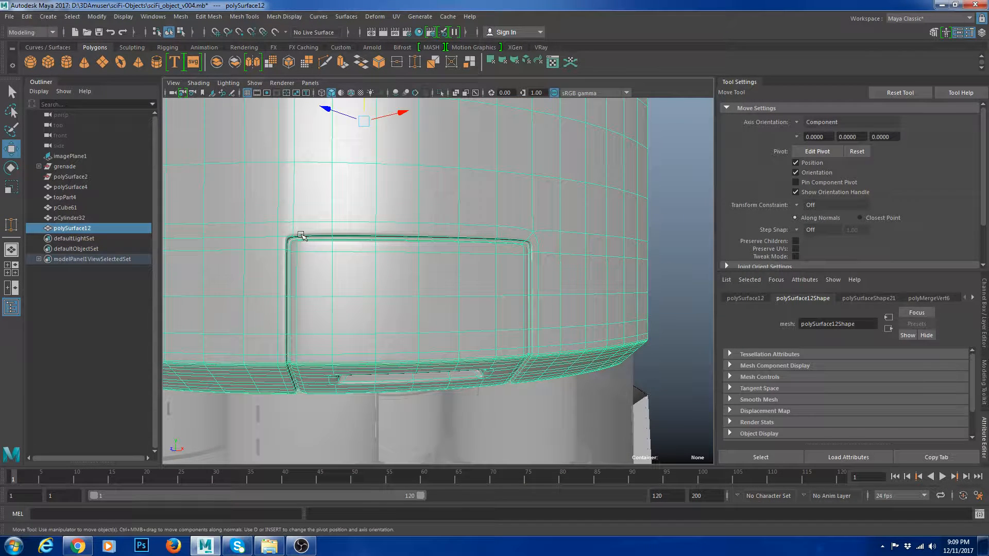
# Turn off the smooth preview and Multi-Cut a diagonal edge across the panel's other upper corner.
pyautogui.press('1')
pyautogui.keyDown('alt'); pyautogui.moveTo(320, 240); pyautogui.dragTo(442, 259, button='middle'); pyautogui.keyUp('alt')
pyautogui.keyDown('alt'); pyautogui.moveTo(442, 260); pyautogui.dragTo(490, 338, button='right'); pyautogui.keyUp('alt')
pyautogui.keyDown('alt'); pyautogui.moveTo(397, 222); pyautogui.dragTo(472, 281, button='middle'); pyautogui.keyUp('alt')
pyautogui.hotkey('ctrl', 'shift', 'x')
pyautogui.click(400, 242)
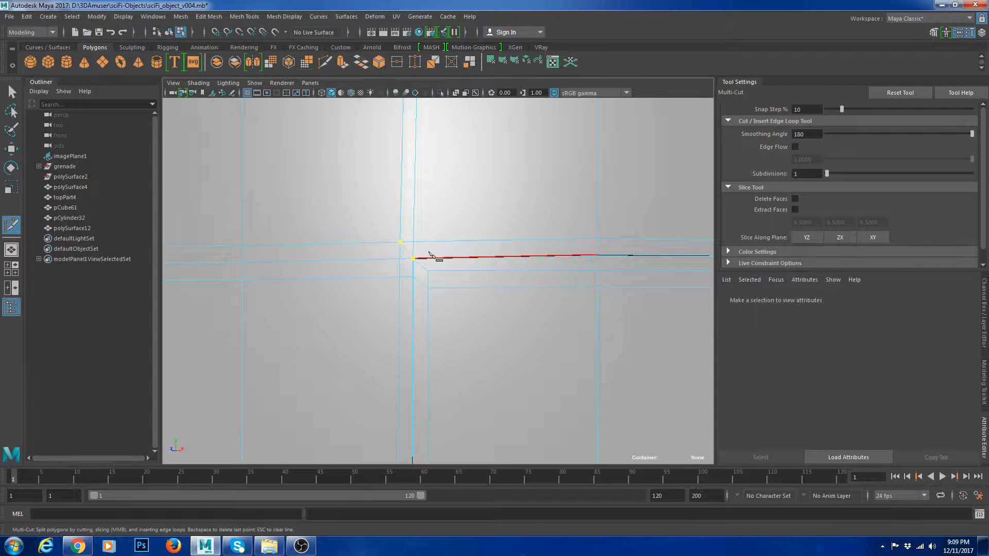
# Delete the surplus vertical edges above the panel's second upper corner and the surplus horizontal edges outside it.
pyautogui.press('w')
pyautogui.click(418, 222)
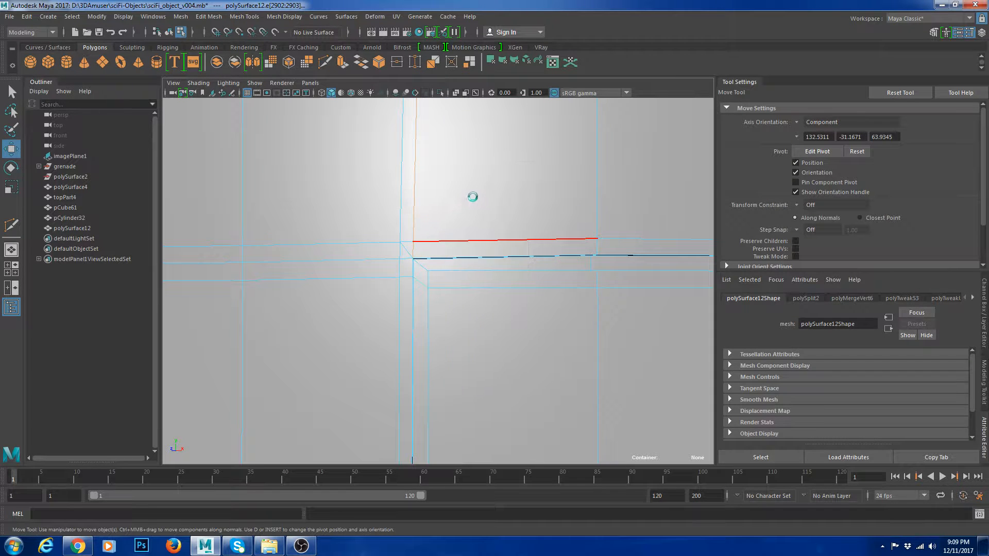
pyautogui.press('Delete')
pyautogui.click(401, 268)
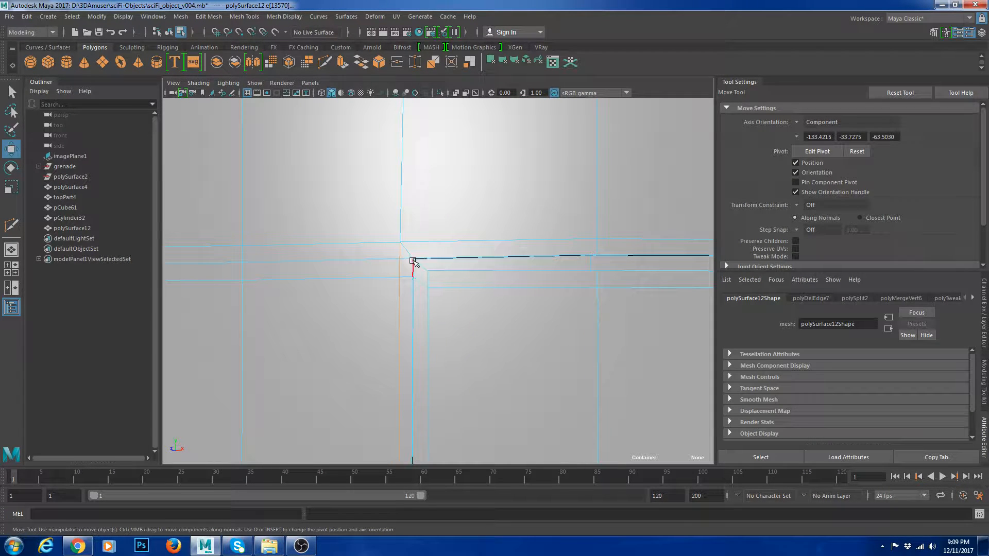
pyautogui.keyDown('shift'); pyautogui.moveTo(496, 193); pyautogui.dragTo(514, 154, button='right'); pyautogui.keyUp('shift')
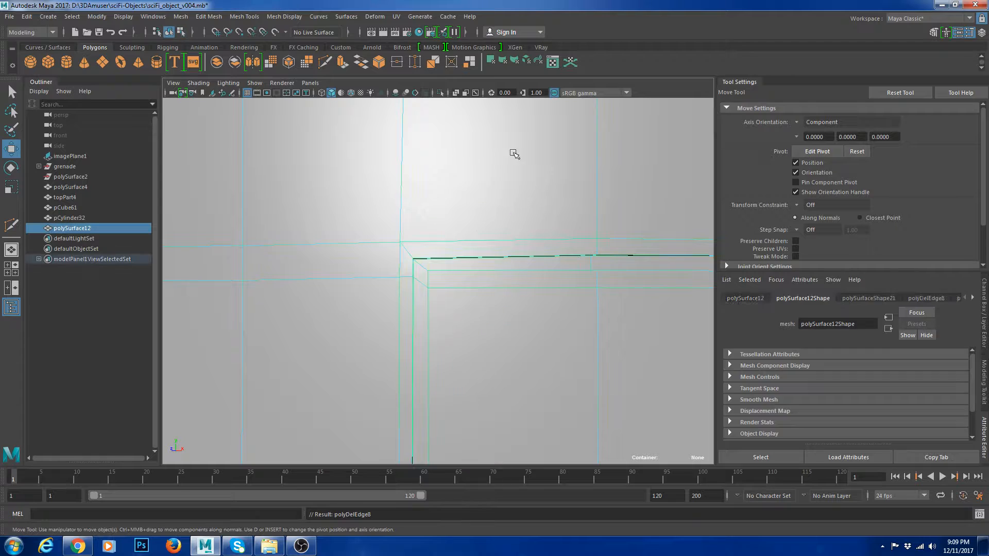
# Examine the finished panel corners and the whole sci-fi object from several angles.
pyautogui.scroll(-6, 532, 163)
pyautogui.scroll(-6, 532, 163)
pyautogui.click(660, 203)
pyautogui.keyDown('alt'); pyautogui.moveTo(618, 245); pyautogui.dragTo(567, 267); pyautogui.keyUp('alt')
pyautogui.scroll(3, 516, 299)
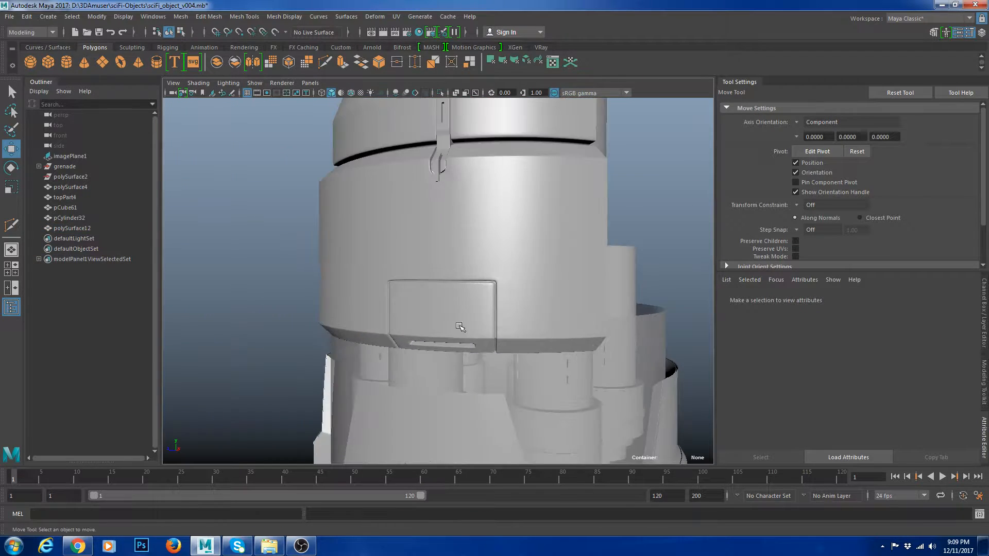
pyautogui.keyDown('alt'); pyautogui.moveTo(462, 327); pyautogui.dragTo(495, 324); pyautogui.keyUp('alt')
pyautogui.click(471, 321)
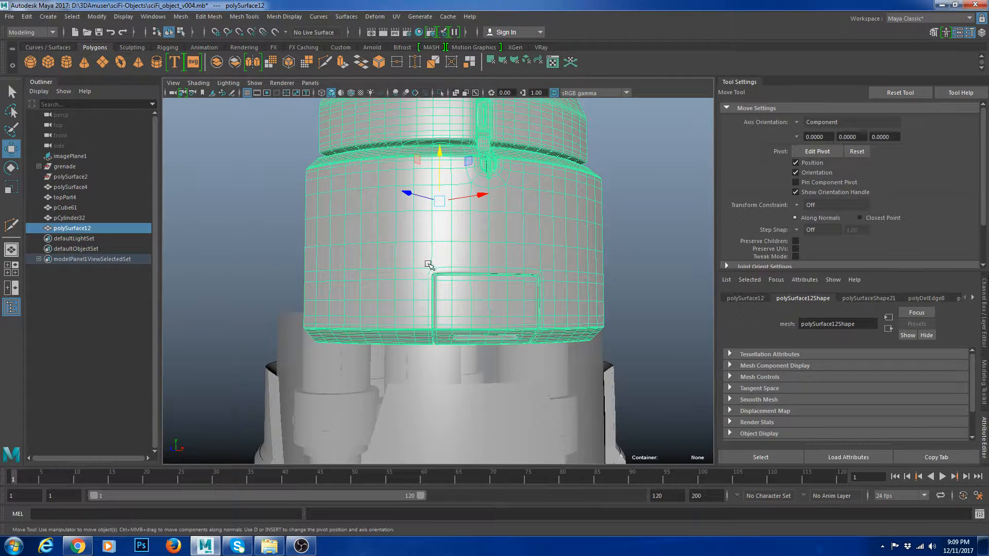
pyautogui.scroll(-6, 428, 264)
pyautogui.click(585, 289)
pyautogui.keyDown('alt'); pyautogui.moveTo(585, 289); pyautogui.dragTo(545, 318); pyautogui.keyUp('alt')
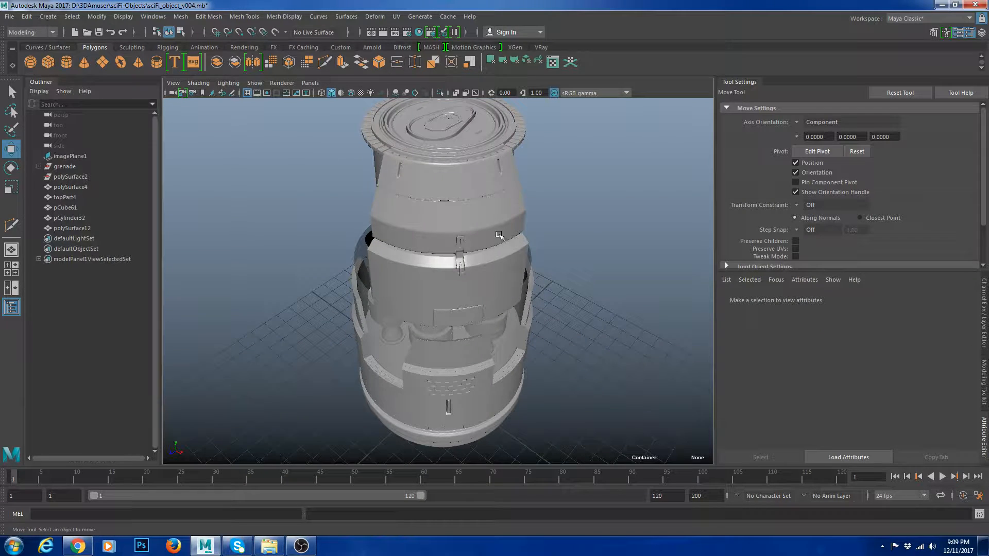
pyautogui.keyDown('alt'); pyautogui.moveTo(503, 247); pyautogui.dragTo(521, 238); pyautogui.keyUp('alt')
pyautogui.scroll(2, 494, 268)
pyautogui.click(484, 287)
pyautogui.scroll(3, 582, 285)
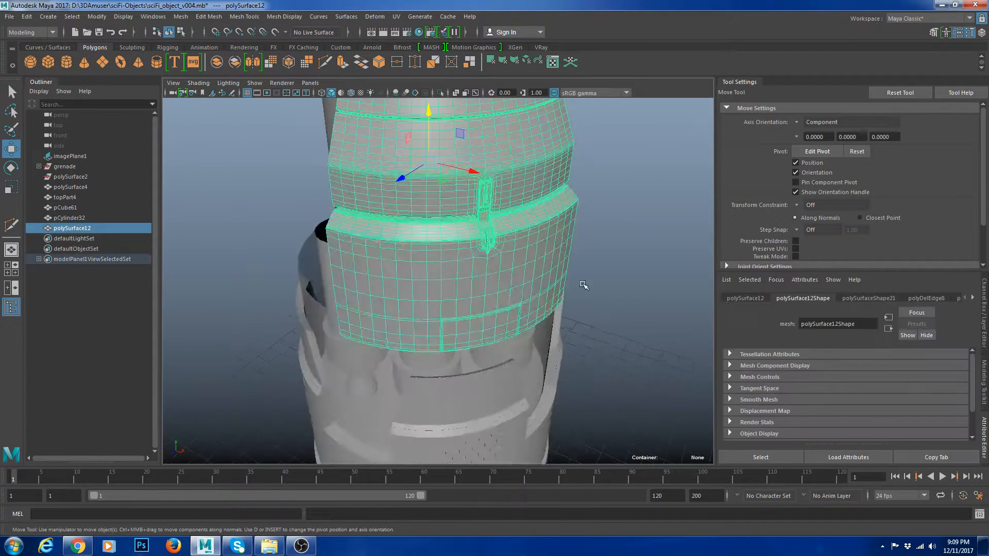
pyautogui.keyDown('alt'); pyautogui.moveTo(585, 285); pyautogui.dragTo(473, 290); pyautogui.keyUp('alt')
pyautogui.scroll(3, 473, 290)
pyautogui.moveTo(450, 263); pyautogui.dragTo(446, 289, button='right')
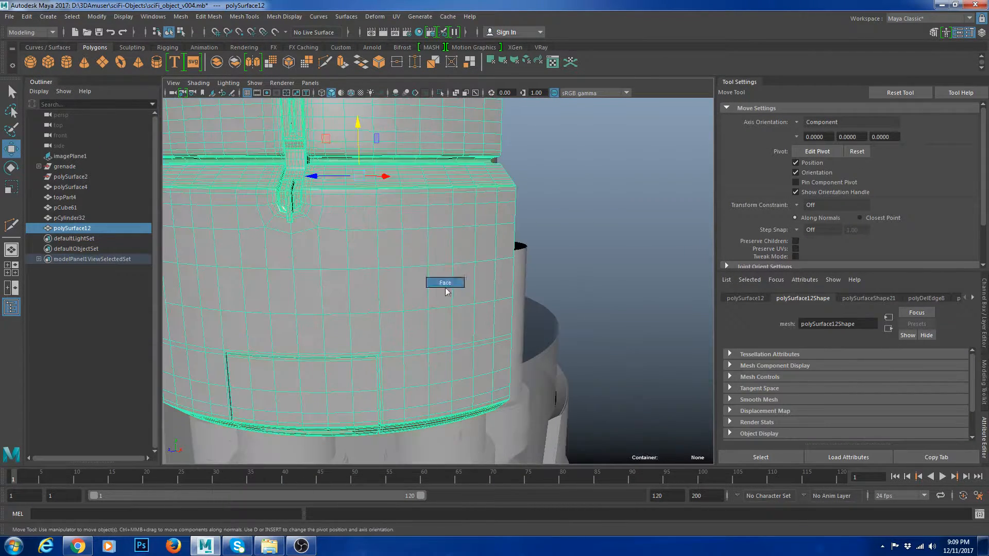
pyautogui.click(405, 242)
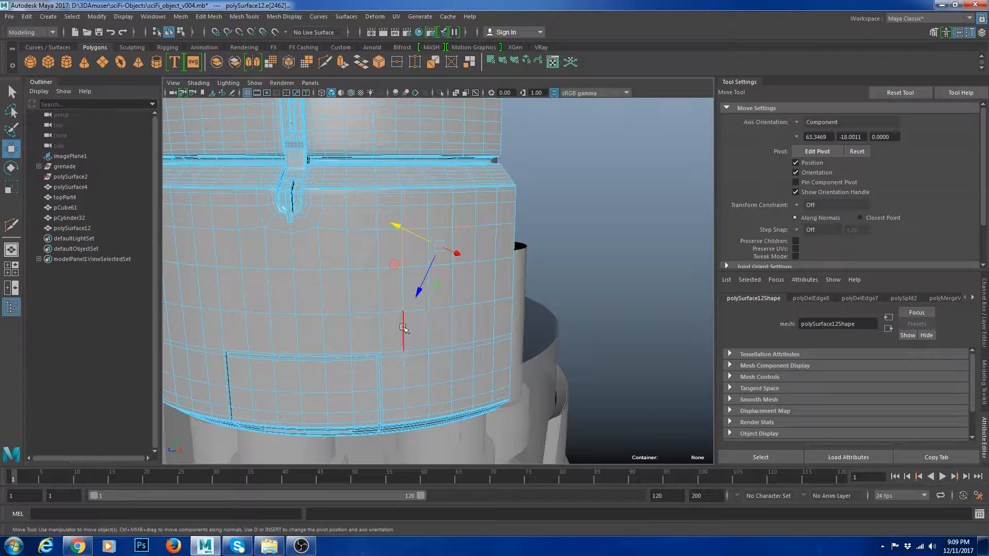
pyautogui.click(426, 240)
pyautogui.click(456, 229)
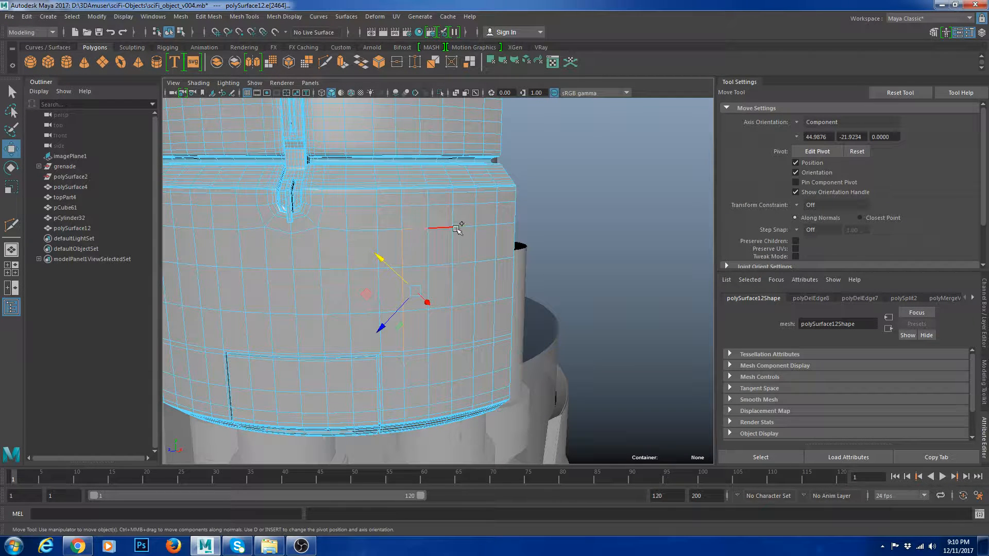
pyautogui.doubleClick(472, 334)
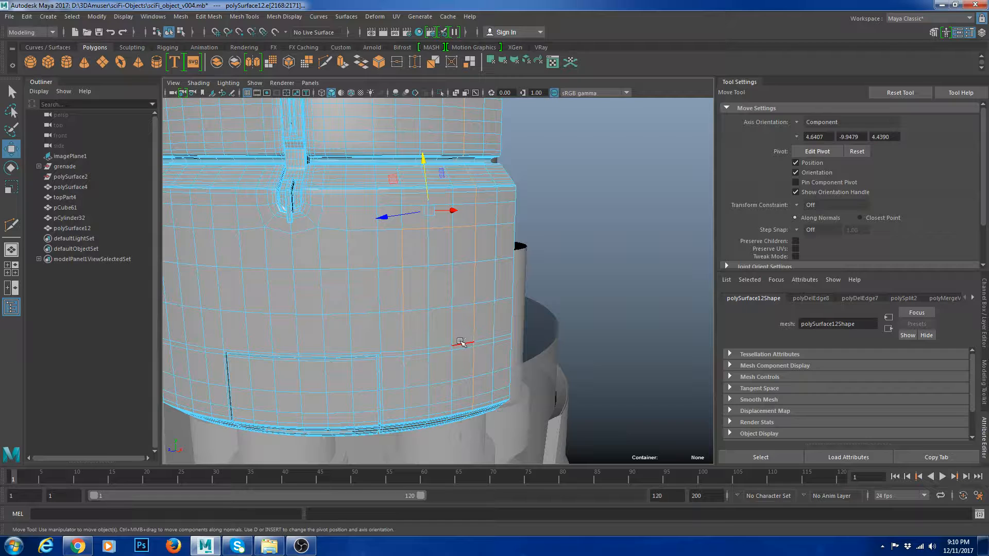
pyautogui.keyDown('ctrl'); pyautogui.moveTo(663, 420); pyautogui.dragTo(664, 420); pyautogui.keyUp('ctrl')
pyautogui.keyDown('alt'); pyautogui.moveTo(474, 363); pyautogui.dragTo(474, 355); pyautogui.keyUp('alt')
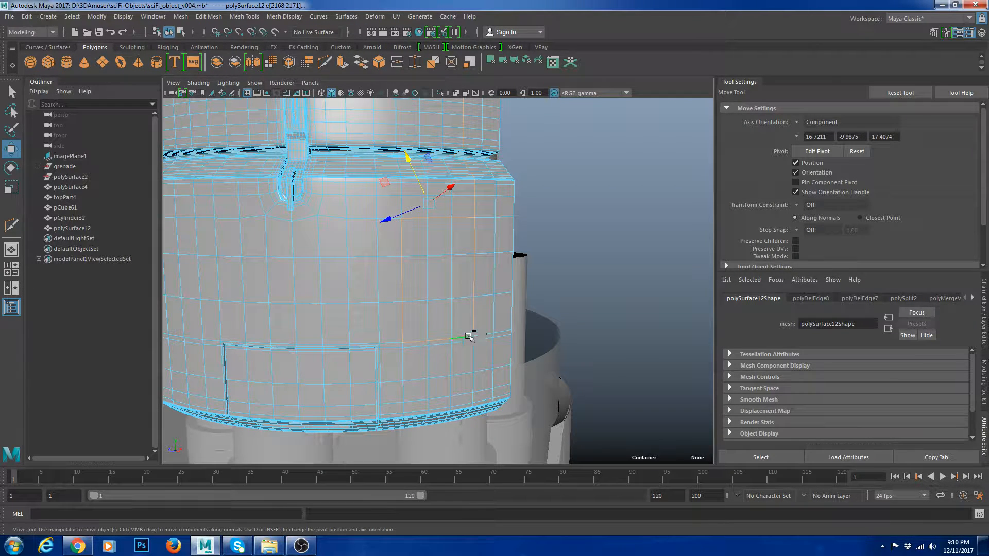
pyautogui.keyDown('ctrl'); pyautogui.moveTo(403, 106); pyautogui.dragTo(401, 104); pyautogui.keyUp('ctrl')
pyautogui.click(567, 206)
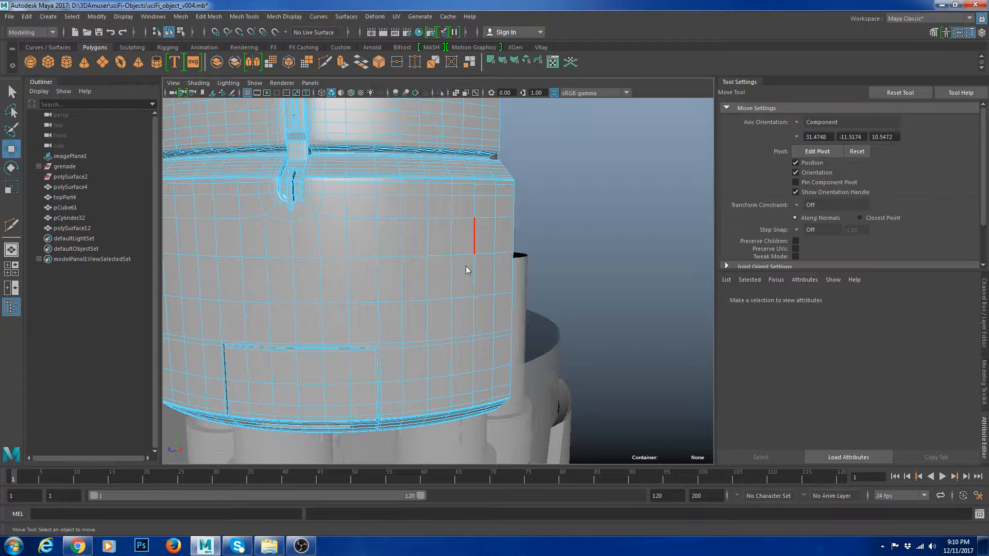
pyautogui.press('F11')
pyautogui.click(391, 241)
pyautogui.click(414, 244)
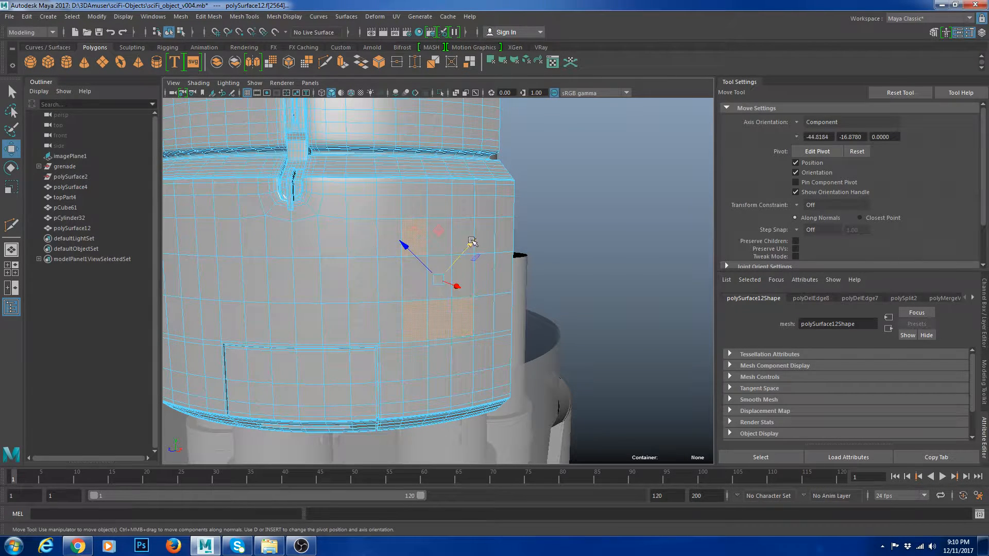
pyautogui.click(463, 236)
pyautogui.doubleClick(428, 252)
pyautogui.moveTo(411, 232); pyautogui.dragTo(459, 211, button='right')
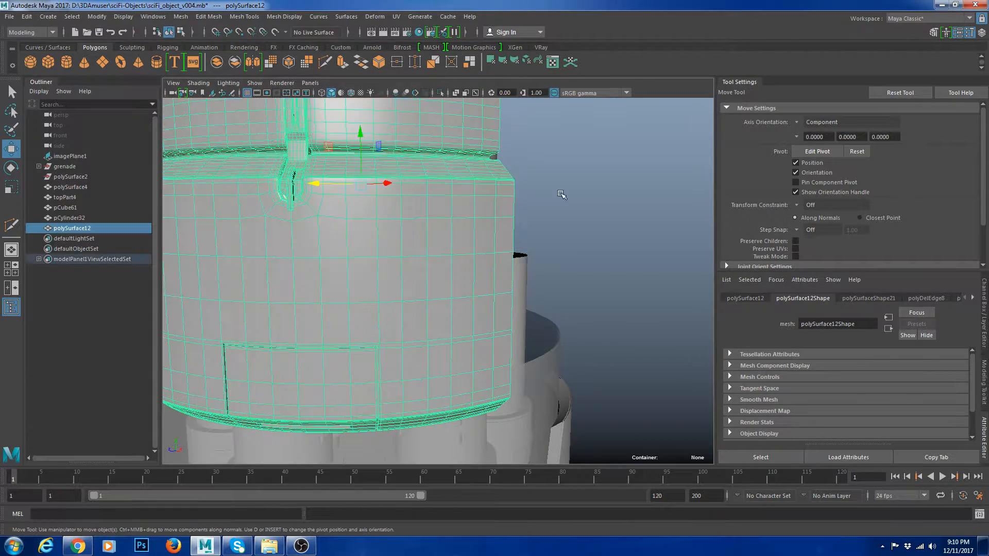
# Examine the upper shell's smoothed surface and wireframe around the latch detail and grooved panel.
pyautogui.click(562, 194)
pyautogui.keyDown('alt'); pyautogui.moveTo(557, 198); pyautogui.dragTo(418, 253, button='right'); pyautogui.keyUp('alt')
pyautogui.keyDown('alt'); pyautogui.moveTo(417, 253); pyautogui.dragTo(465, 256); pyautogui.keyUp('alt')
pyautogui.click(466, 257)
pyautogui.click(600, 291)
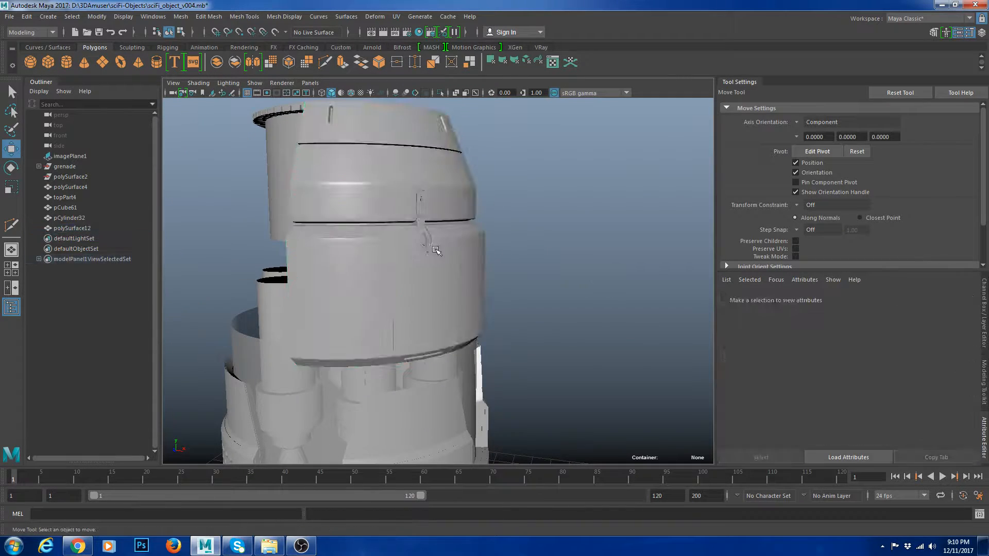
pyautogui.click(432, 247)
pyautogui.click(587, 255)
pyautogui.keyDown('alt'); pyautogui.moveTo(588, 256); pyautogui.dragTo(561, 283, button='right'); pyautogui.keyUp('alt')
pyautogui.keyDown('alt'); pyautogui.moveTo(562, 283); pyautogui.dragTo(528, 308); pyautogui.keyUp('alt')
pyautogui.keyDown('alt'); pyautogui.moveTo(527, 308); pyautogui.dragTo(554, 306, button='right'); pyautogui.keyUp('alt')
pyautogui.keyDown('alt'); pyautogui.moveTo(554, 306); pyautogui.dragTo(479, 326); pyautogui.keyUp('alt')
pyautogui.click(442, 302)
pyautogui.click(597, 321)
pyautogui.click(469, 326)
pyautogui.keyDown('alt'); pyautogui.moveTo(508, 325); pyautogui.dragTo(538, 321, button='right'); pyautogui.keyUp('alt')
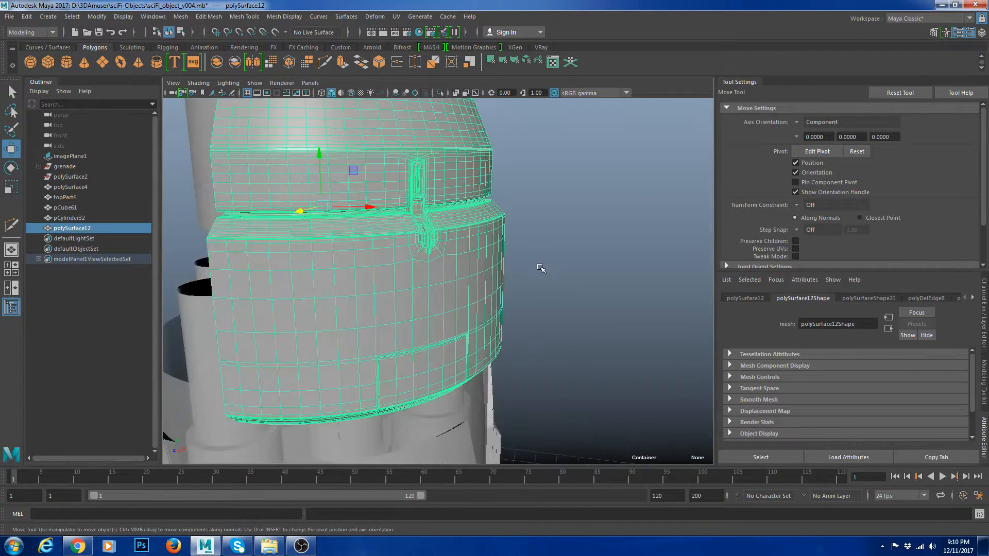
# Examine the shell's lower panel, underside and upper band with its slots from several angles.
pyautogui.keyDown('alt'); pyautogui.moveTo(540, 268); pyautogui.dragTo(567, 350); pyautogui.keyUp('alt')
pyautogui.click(567, 351)
pyautogui.keyDown('alt'); pyautogui.moveTo(489, 314); pyautogui.dragTo(453, 272); pyautogui.keyUp('alt')
pyautogui.keyDown('alt'); pyautogui.moveTo(474, 381); pyautogui.dragTo(505, 291, button='middle'); pyautogui.keyUp('alt')
pyautogui.keyDown('alt'); pyautogui.moveTo(505, 292); pyautogui.dragTo(494, 253); pyautogui.keyUp('alt')
pyautogui.click(447, 285)
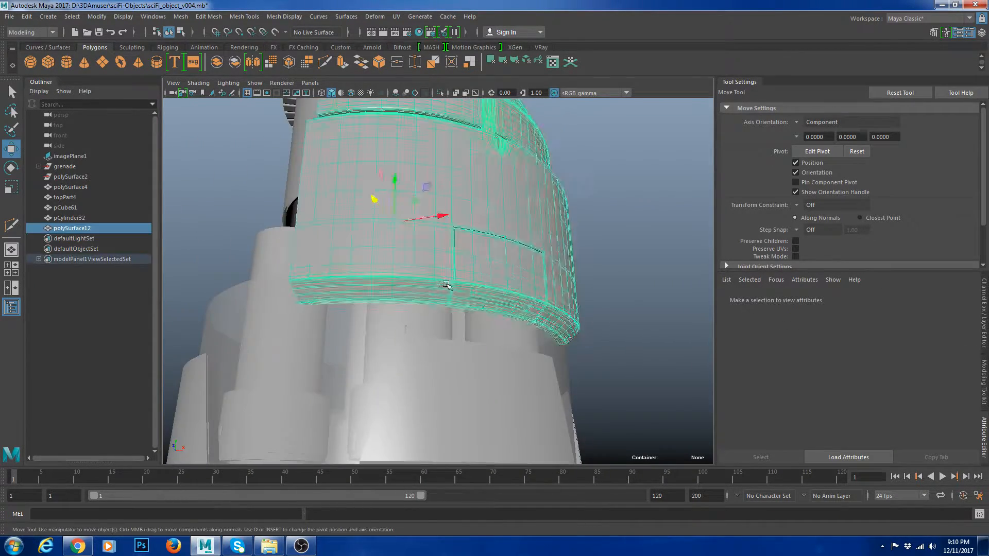
pyautogui.keyDown('alt'); pyautogui.moveTo(447, 285); pyautogui.dragTo(386, 278, button='right'); pyautogui.keyUp('alt')
pyautogui.keyDown('alt'); pyautogui.moveTo(386, 257); pyautogui.dragTo(394, 304); pyautogui.keyUp('alt')
pyautogui.keyDown('alt'); pyautogui.moveTo(407, 232); pyautogui.dragTo(413, 292, button='middle'); pyautogui.keyUp('alt')
pyautogui.keyDown('alt'); pyautogui.moveTo(413, 292); pyautogui.dragTo(495, 289, button='right'); pyautogui.keyUp('alt')
pyautogui.click(608, 288)
pyautogui.click(423, 325)
pyautogui.keyDown('alt'); pyautogui.moveTo(425, 325); pyautogui.dragTo(474, 314); pyautogui.keyUp('alt')
# Select two vertically adjacent faces below each of the two slots on the shell's upper band.
pyautogui.moveTo(474, 313); pyautogui.dragTo(479, 345, button='right')
pyautogui.click(510, 297)
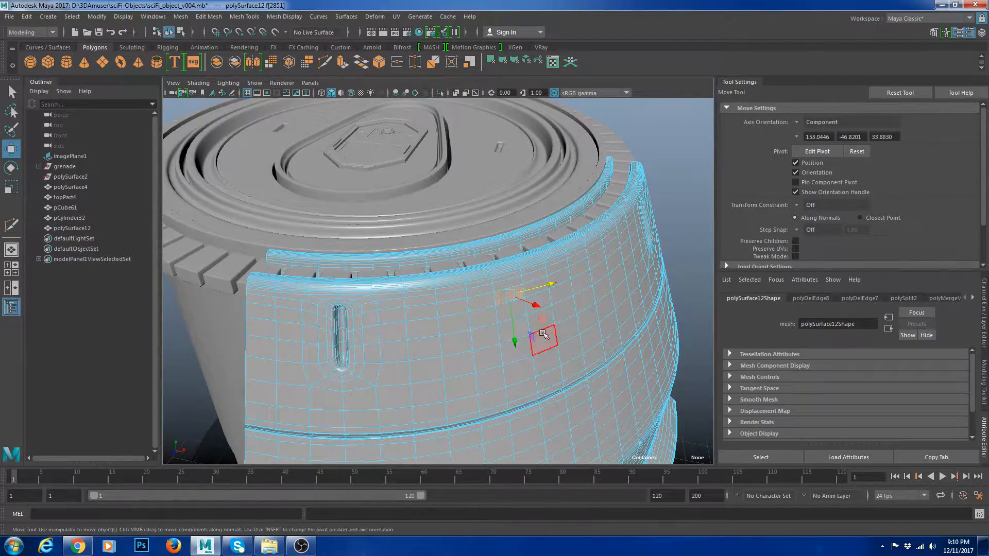
pyautogui.keyDown('alt'); pyautogui.moveTo(546, 346); pyautogui.dragTo(468, 331); pyautogui.keyUp('alt')
pyautogui.keyDown('alt'); pyautogui.moveTo(468, 331); pyautogui.dragTo(561, 342, button='middle'); pyautogui.keyUp('alt')
pyautogui.keyDown('alt'); pyautogui.moveTo(425, 280); pyautogui.dragTo(469, 273); pyautogui.keyUp('alt')
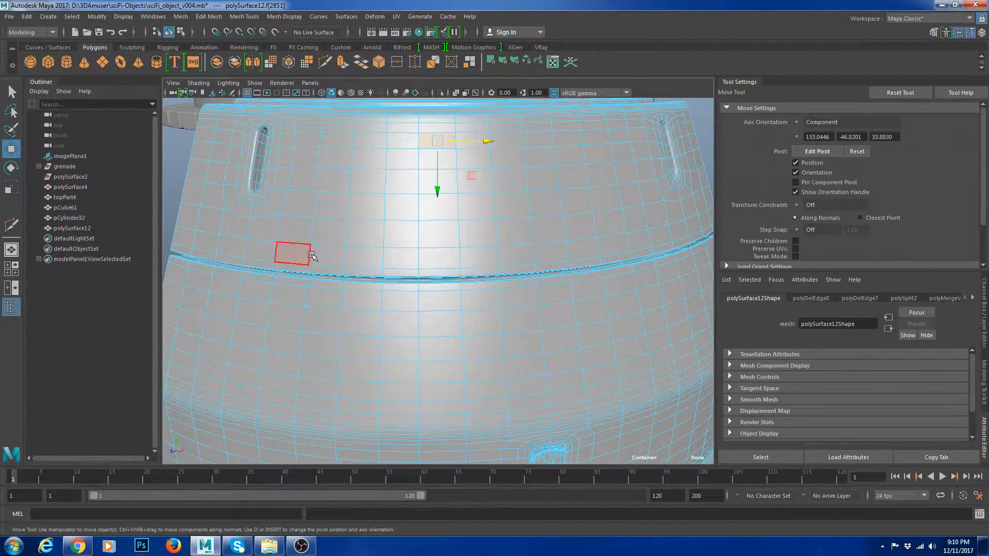
pyautogui.keyDown('shift'); pyautogui.click(329, 251); pyautogui.keyUp('shift')
pyautogui.keyDown('alt'); pyautogui.moveTo(582, 252); pyautogui.dragTo(432, 250, button='middle'); pyautogui.keyUp('alt')
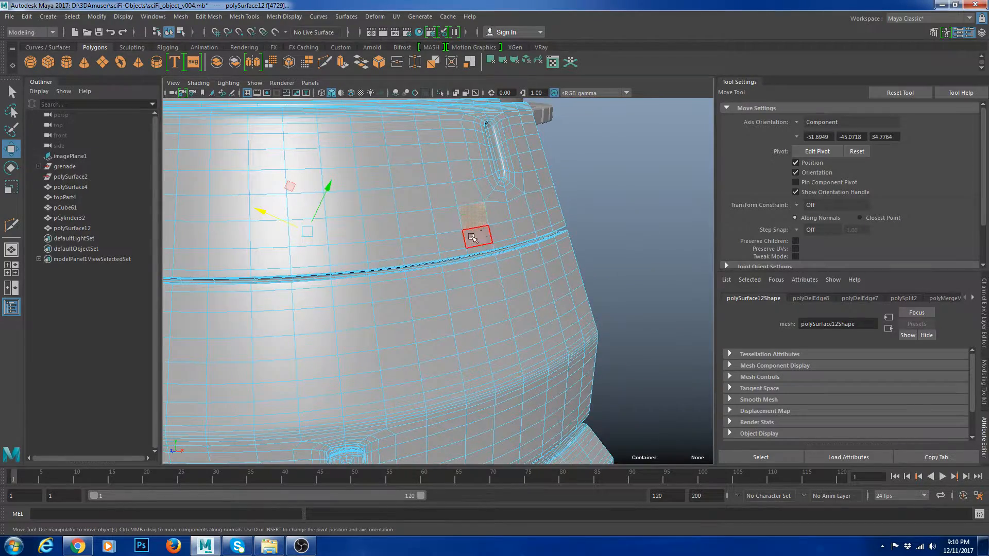
pyautogui.scroll(-5, 473, 238)
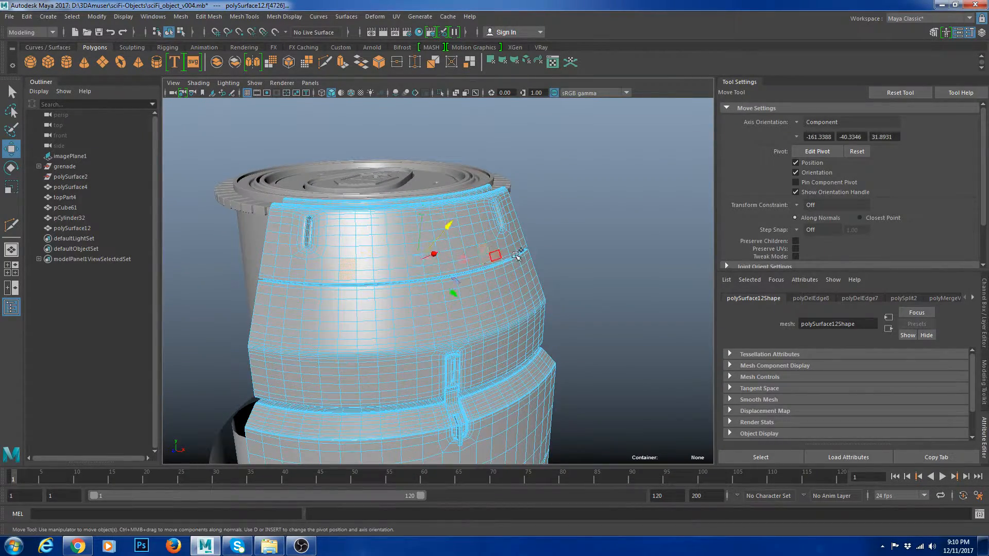
pyautogui.keyDown('shift'); pyautogui.click(515, 254); pyautogui.keyUp('shift')
# Try to extrude the selected face pairs outward with a local Z translation of about 0.061.
pyautogui.keyDown('alt'); pyautogui.moveTo(515, 254); pyautogui.dragTo(607, 220); pyautogui.keyUp('alt')
pyautogui.hotkey('ctrl', 'e')
pyautogui.keyDown('alt'); pyautogui.moveTo(550, 281); pyautogui.dragTo(532, 270); pyautogui.keyUp('alt')
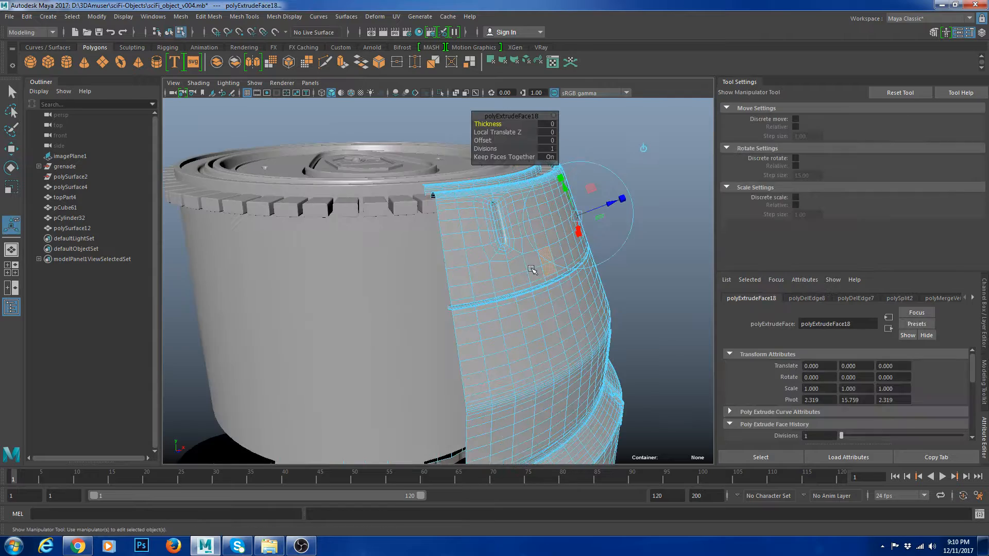
pyautogui.moveTo(601, 214); pyautogui.dragTo(607, 210)
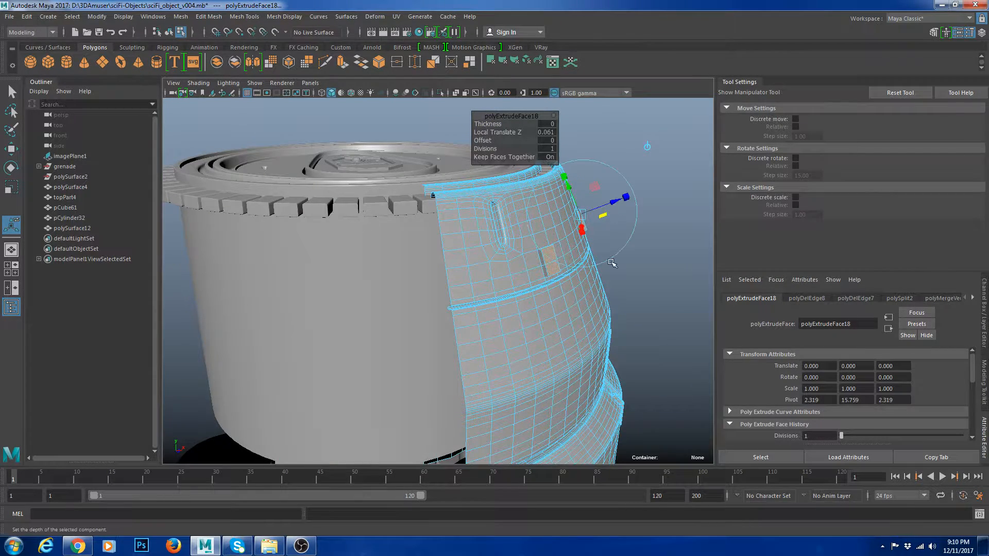
# Preview the shell smoothed and examine the two raised tabs below the slots from several angles.
pyautogui.keyDown('alt'); pyautogui.moveTo(613, 265); pyautogui.dragTo(428, 227); pyautogui.keyUp('alt')
pyautogui.press('w')
pyautogui.moveTo(366, 210); pyautogui.dragTo(416, 187, button='right')
pyautogui.press('3')
pyautogui.click(638, 235)
pyautogui.keyDown('alt'); pyautogui.moveTo(639, 237); pyautogui.dragTo(570, 276, button='right'); pyautogui.keyUp('alt')
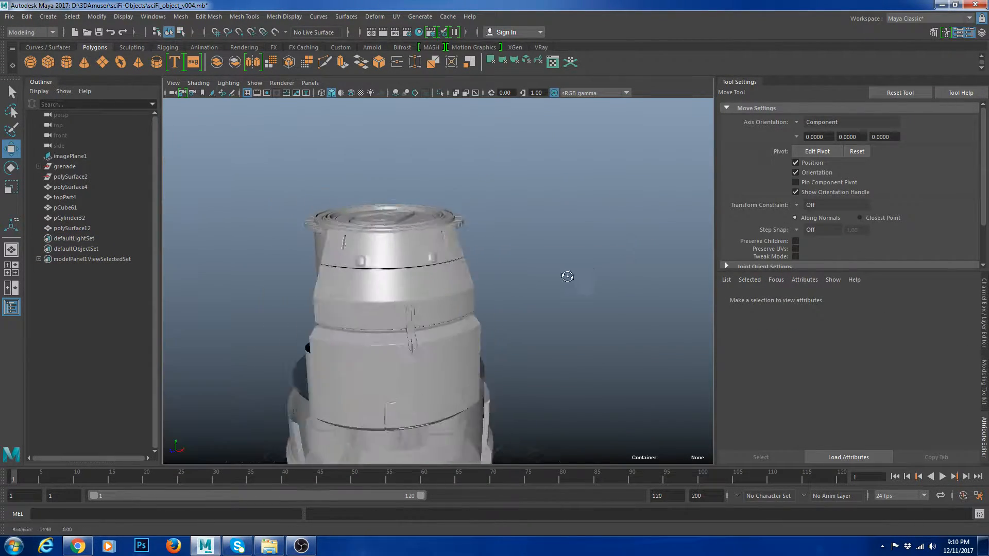
pyautogui.keyDown('alt'); pyautogui.moveTo(474, 289); pyautogui.dragTo(503, 286); pyautogui.keyUp('alt')
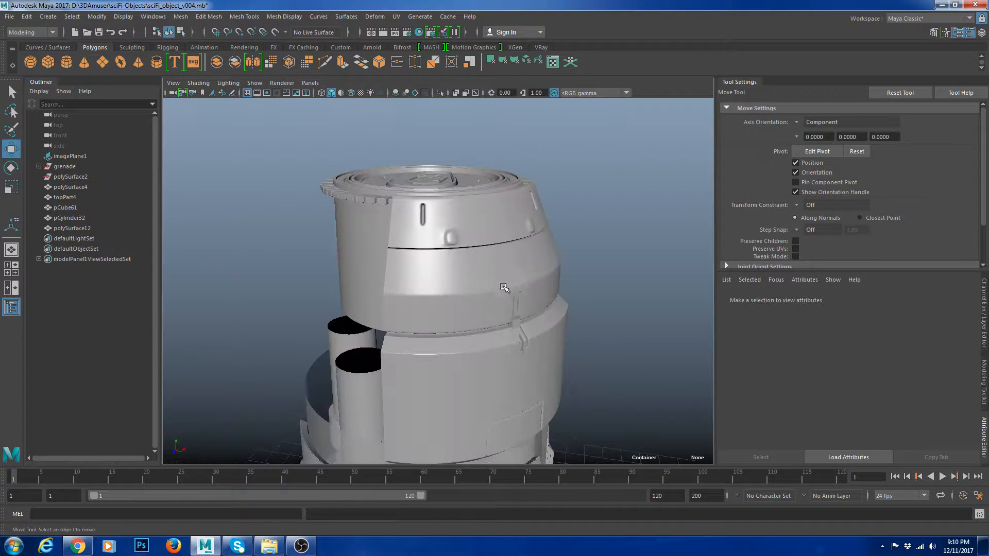
pyautogui.click(510, 256)
pyautogui.click(651, 261)
pyautogui.keyDown('alt'); pyautogui.moveTo(651, 261); pyautogui.dragTo(600, 336, button='right'); pyautogui.keyUp('alt')
pyautogui.keyDown('alt'); pyautogui.moveTo(600, 335); pyautogui.dragTo(685, 341); pyautogui.keyUp('alt')
pyautogui.scroll(5, 464, 249)
pyautogui.keyDown('alt'); pyautogui.moveTo(463, 249); pyautogui.dragTo(479, 244); pyautogui.keyUp('alt')
pyautogui.click(550, 233)
pyautogui.keyDown('alt'); pyautogui.moveTo(525, 217); pyautogui.dragTo(575, 268, button='right'); pyautogui.keyUp('alt')
pyautogui.keyDown('alt'); pyautogui.moveTo(575, 268); pyautogui.dragTo(518, 322, button='middle'); pyautogui.keyUp('alt')
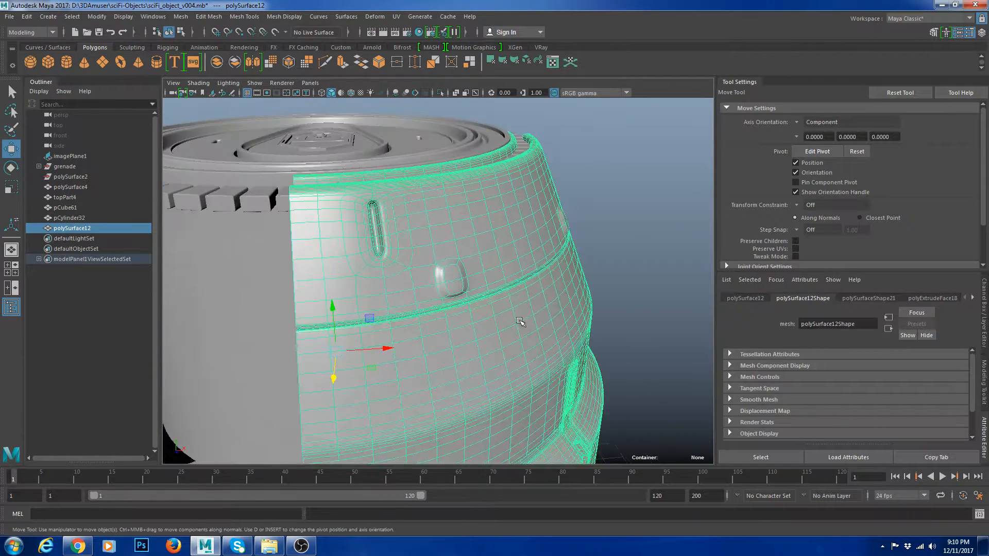
# Undo the tab extrusion back to the face selection below the two slots.
pyautogui.hotkey('ctrl', 'z')
pyautogui.hotkey('ctrl', 'z')
pyautogui.hotkey('ctrl', 'z')
pyautogui.hotkey('ctrl', 'z')
pyautogui.hotkey('ctrl', 'z')
pyautogui.hotkey('ctrl', 'z')
pyautogui.hotkey('ctrl', 'z')
pyautogui.hotkey('ctrl', 'z')
pyautogui.hotkey('ctrl', 'z')
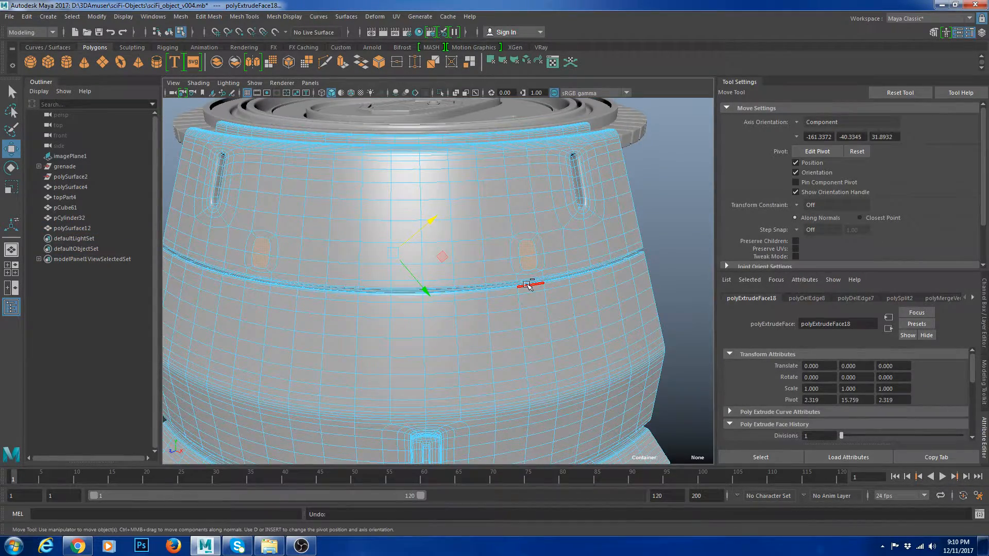
pyautogui.hotkey('ctrl', 'z')
pyautogui.hotkey('ctrl', 'z')
# Extrude the selected face pairs into small raised tabs on the smoothed shell and return to object mode.
pyautogui.moveTo(595, 237); pyautogui.dragTo(594, 250, button='right')
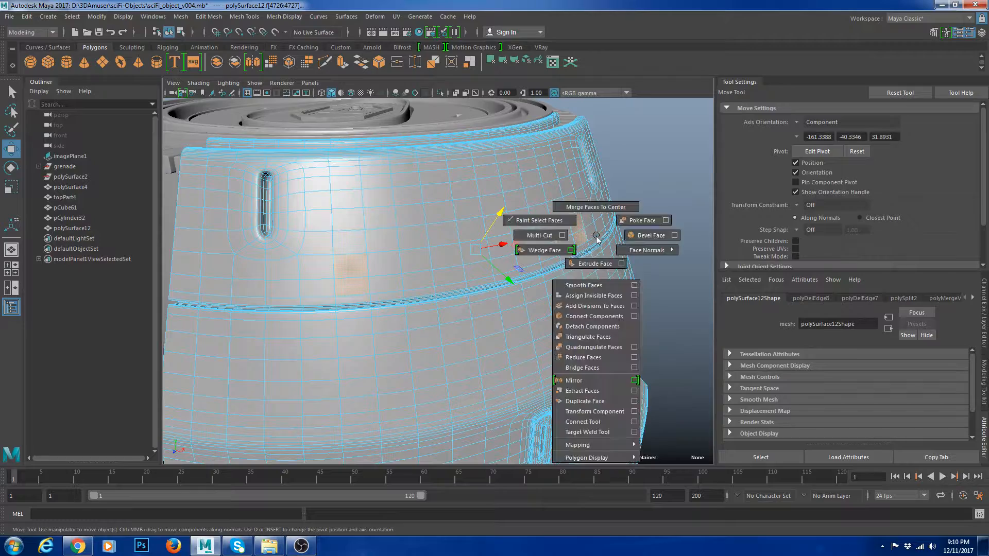
pyautogui.hotkey('ctrl', 'e')
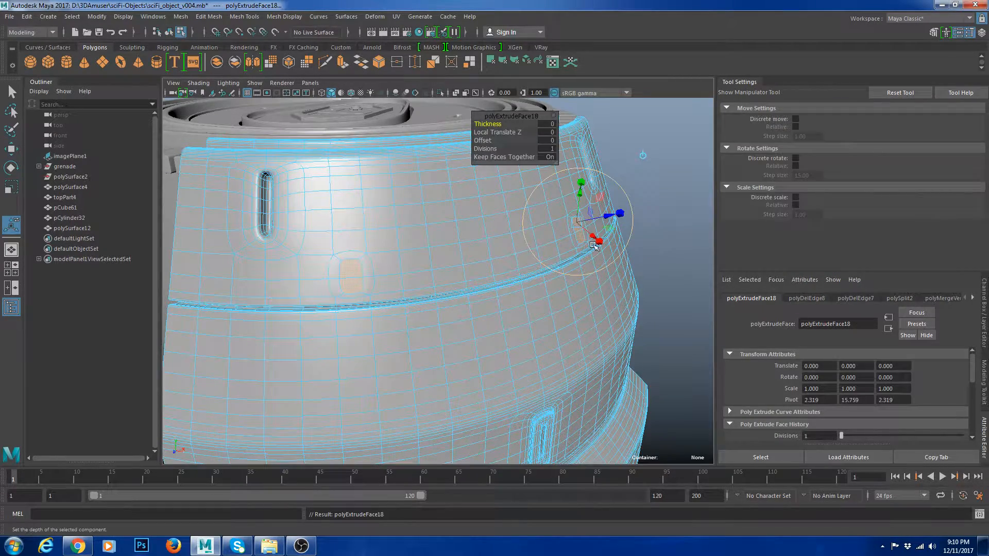
pyautogui.keyDown('alt'); pyautogui.moveTo(596, 246); pyautogui.dragTo(559, 232); pyautogui.keyUp('alt')
pyautogui.click(555, 230)
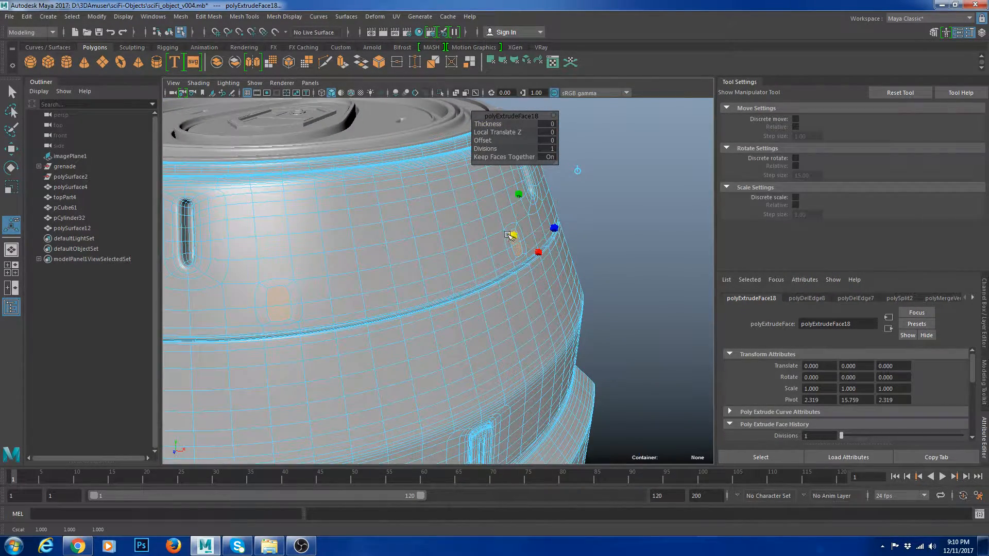
pyautogui.keyDown('alt'); pyautogui.moveTo(531, 265); pyautogui.dragTo(541, 267); pyautogui.keyUp('alt')
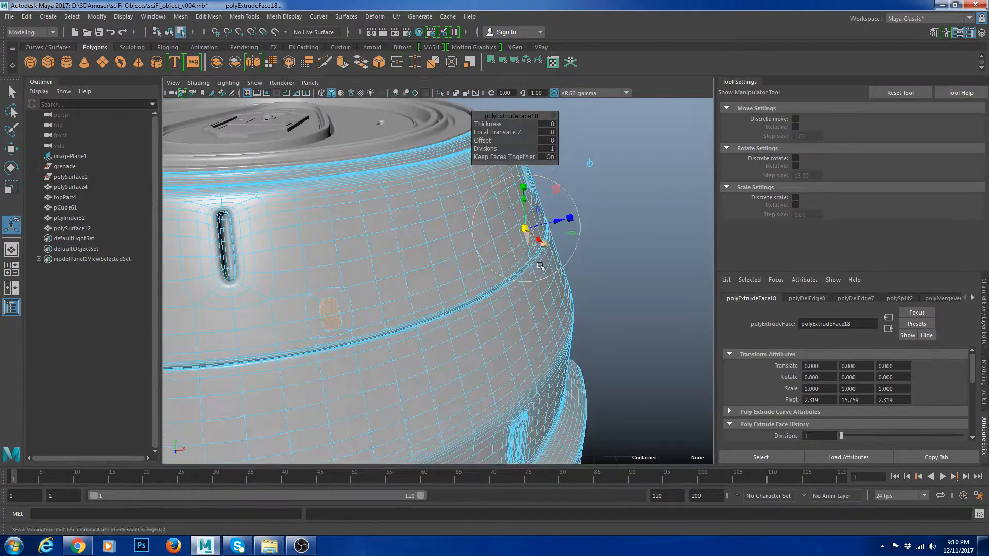
pyautogui.moveTo(554, 225); pyautogui.dragTo(481, 262)
pyautogui.moveTo(457, 234); pyautogui.dragTo(501, 210, button='right')
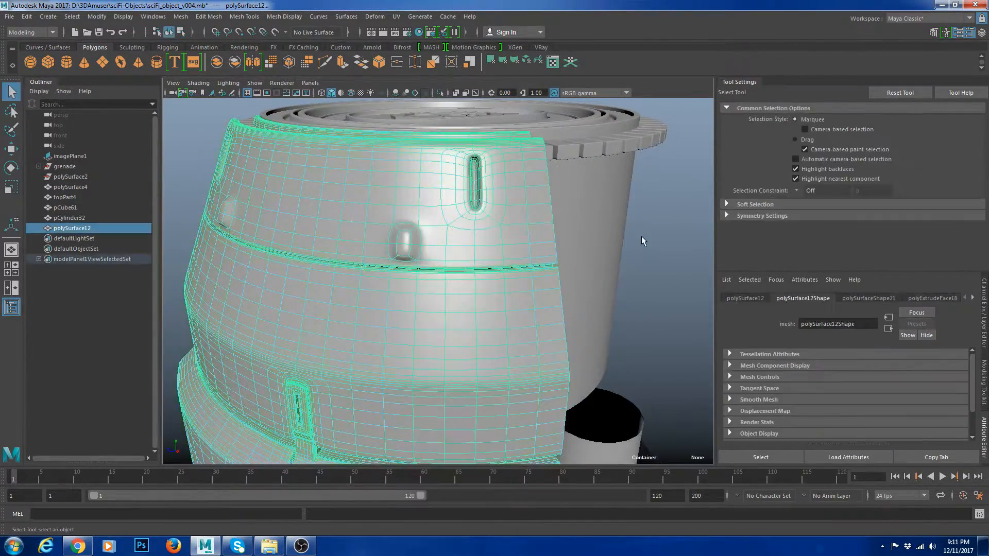
# Examine the smoothed shell and its new raised tabs from different distances and sides.
pyautogui.click(641, 237)
pyautogui.scroll(-6, 608, 285)
pyautogui.keyDown('alt'); pyautogui.moveTo(607, 286); pyautogui.dragTo(724, 295); pyautogui.keyUp('alt')
pyautogui.scroll(-2, 648, 288)
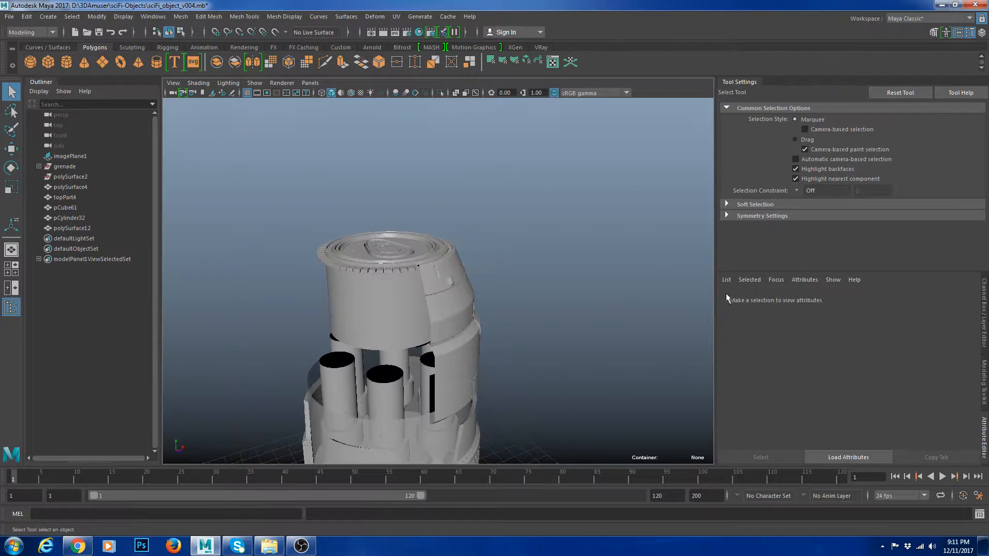
pyautogui.scroll(4, 634, 298)
pyautogui.keyDown('alt'); pyautogui.moveTo(631, 298); pyautogui.dragTo(536, 299); pyautogui.keyUp('alt')
pyautogui.scroll(-9, 534, 299)
pyautogui.scroll(8, 482, 300)
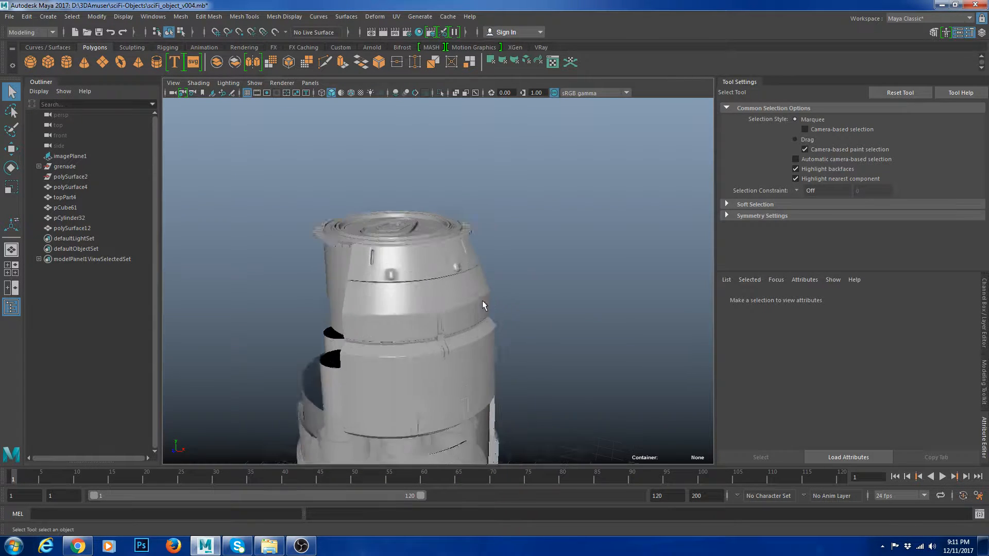
pyautogui.click(482, 300)
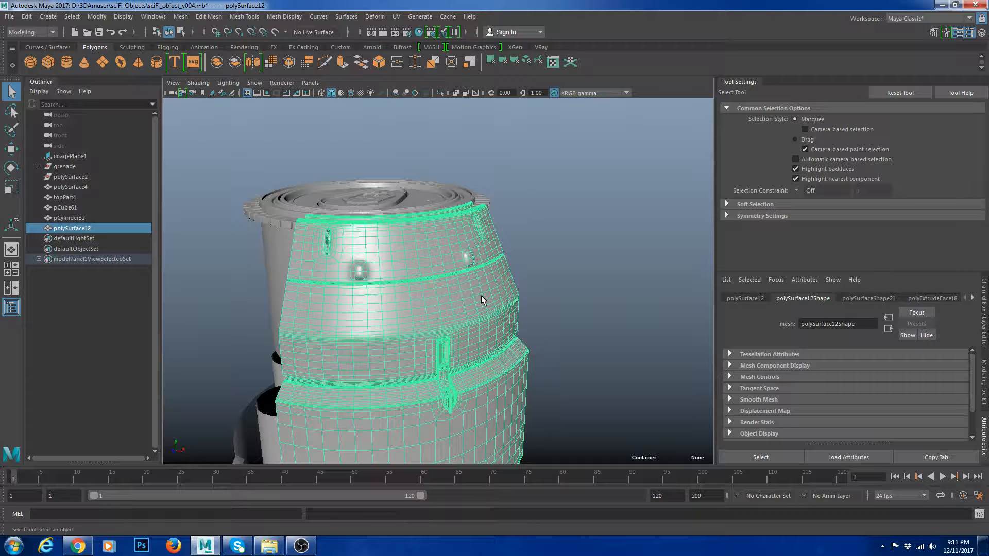
pyautogui.keyDown('alt'); pyautogui.moveTo(482, 301); pyautogui.dragTo(602, 278); pyautogui.keyUp('alt')
pyautogui.click(602, 278)
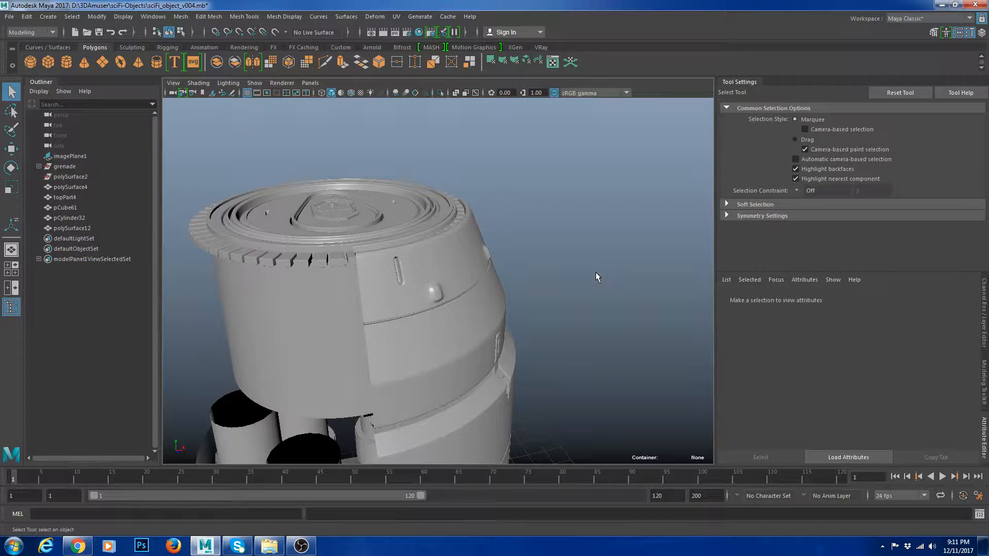
pyautogui.keyDown('alt'); pyautogui.moveTo(589, 300); pyautogui.dragTo(555, 231, button='middle'); pyautogui.keyUp('alt')
# Turn off the shell's smooth preview and inspect the unsmoothed tab below the slot.
pyautogui.click(478, 299)
pyautogui.keyDown('alt'); pyautogui.moveTo(510, 296); pyautogui.dragTo(574, 287); pyautogui.keyUp('alt')
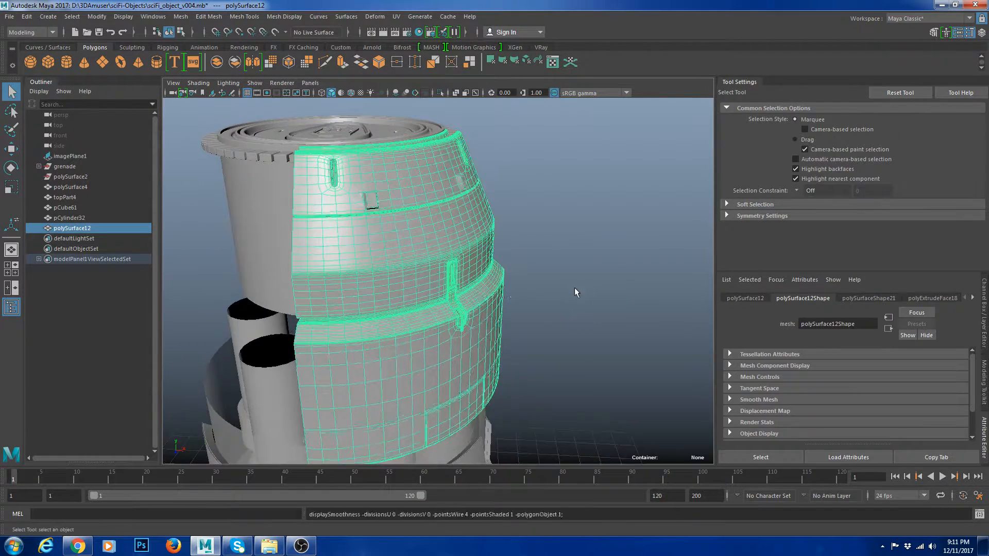
pyautogui.click(574, 287)
pyautogui.scroll(7, 428, 258)
pyautogui.click(428, 259)
pyautogui.moveTo(428, 258); pyautogui.dragTo(448, 165, button='right')
pyautogui.click(426, 197)
pyautogui.scroll(-6, 488, 292)
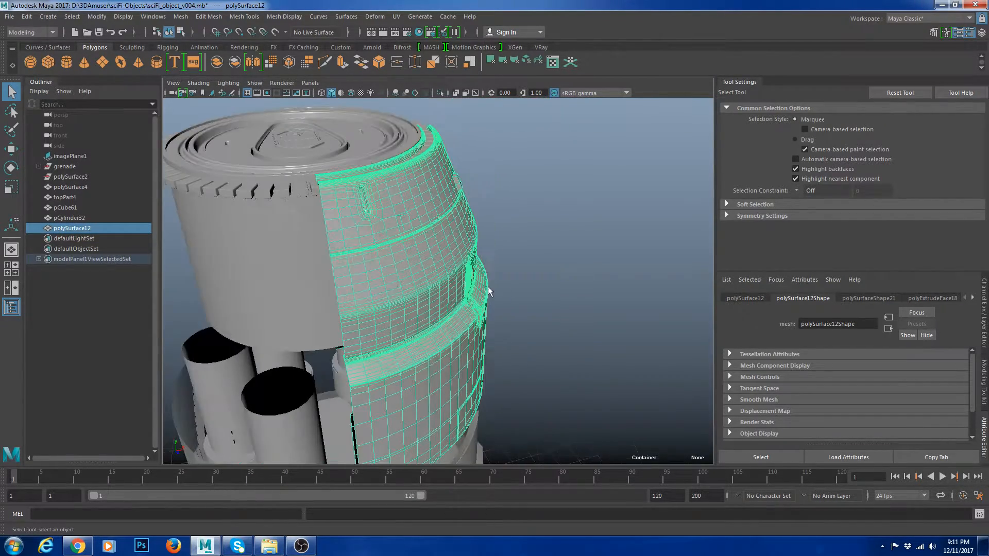
# Duplicate the quarter shell in the top view, mirror the copy along X at equal size and freeze its transformations.
pyautogui.click(11, 268)
pyautogui.press('space')
pyautogui.press('w')
pyautogui.scroll(3, 467, 256)
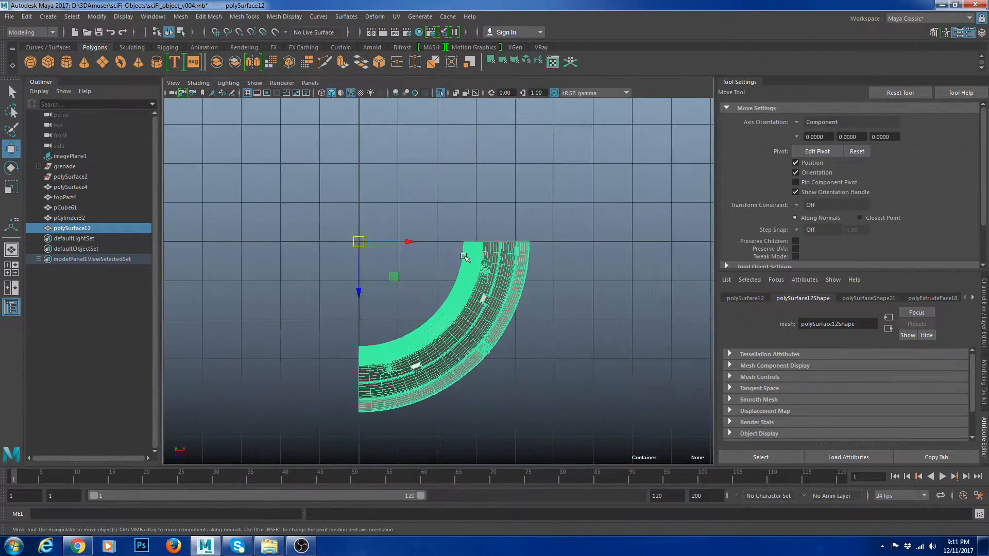
pyautogui.hotkey('ctrl', 'd')
pyautogui.press('r')
pyautogui.moveTo(411, 247); pyautogui.dragTo(283, 247)
pyautogui.hotkey('ctrl', 'a')
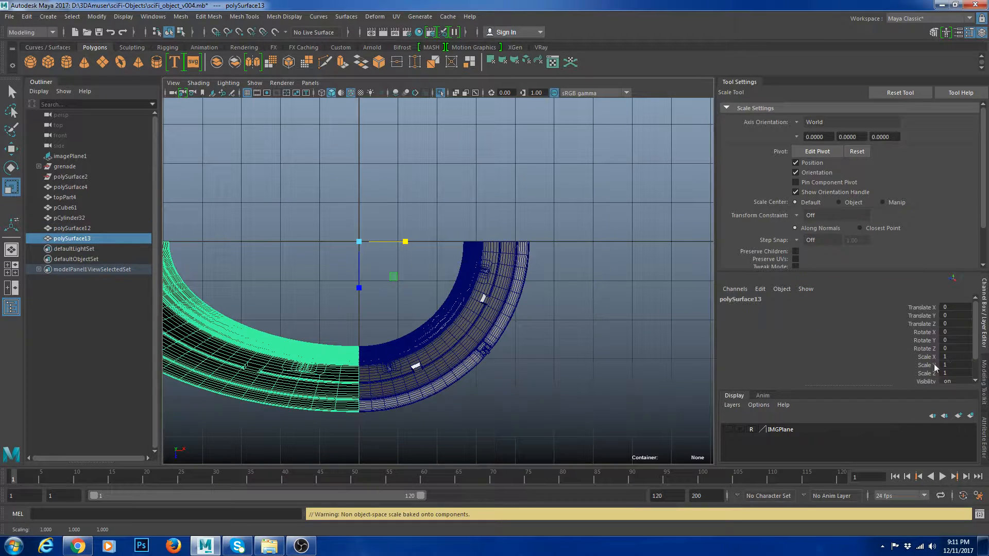
pyautogui.hotkey('ctrl', 'z')
pyautogui.moveTo(406, 241); pyautogui.dragTo(298, 243)
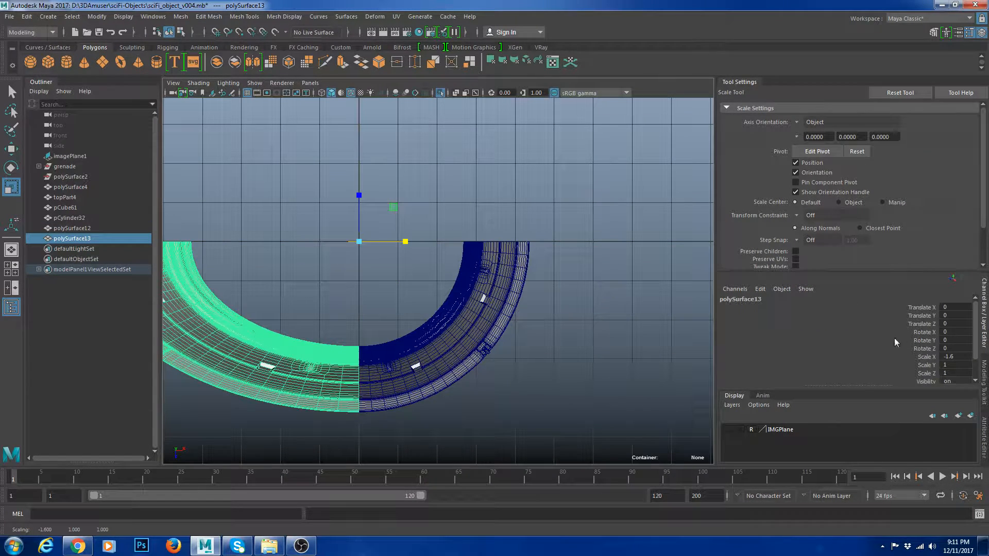
pyautogui.press('Return')
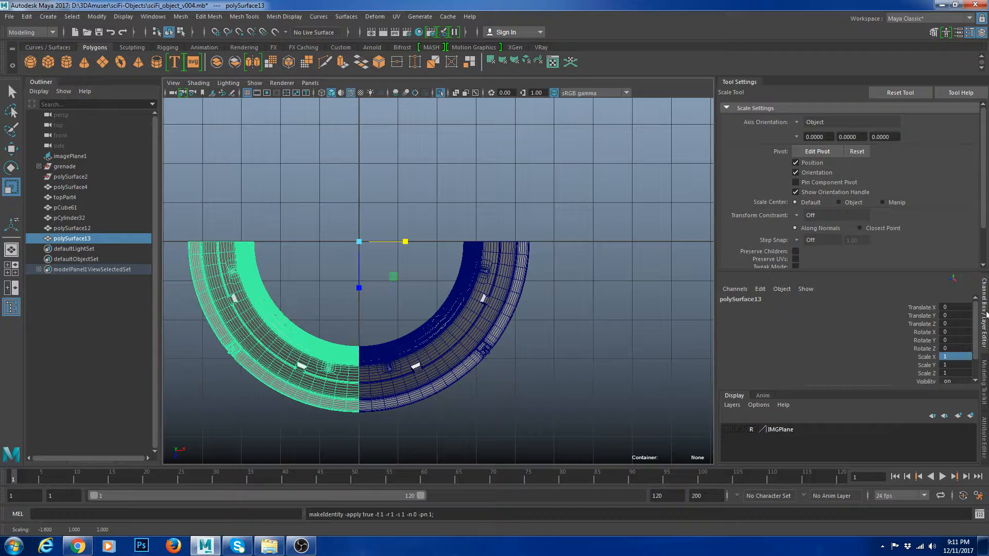
# Combine the two quarter shells, merge their vertices along the seam and delete the mesh history.
pyautogui.moveTo(390, 317); pyautogui.dragTo(349, 373)
pyautogui.hotkey('ctrl', 'shift', 'c')
pyautogui.press('w')
pyautogui.moveTo(354, 235); pyautogui.dragTo(258, 215, button='right')
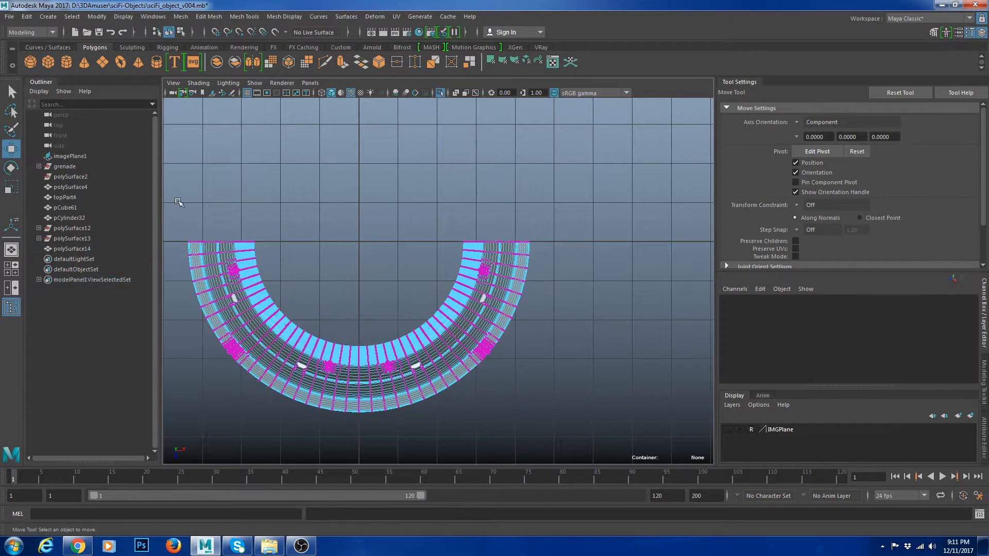
pyautogui.moveTo(666, 448); pyautogui.dragTo(668, 449)
pyautogui.keyDown('shift'); pyautogui.moveTo(557, 252); pyautogui.dragTo(559, 198, button='right'); pyautogui.keyUp('shift')
pyautogui.moveTo(517, 236); pyautogui.dragTo(552, 220, button='right')
pyautogui.hotkey('alt', 'shift', 'd')
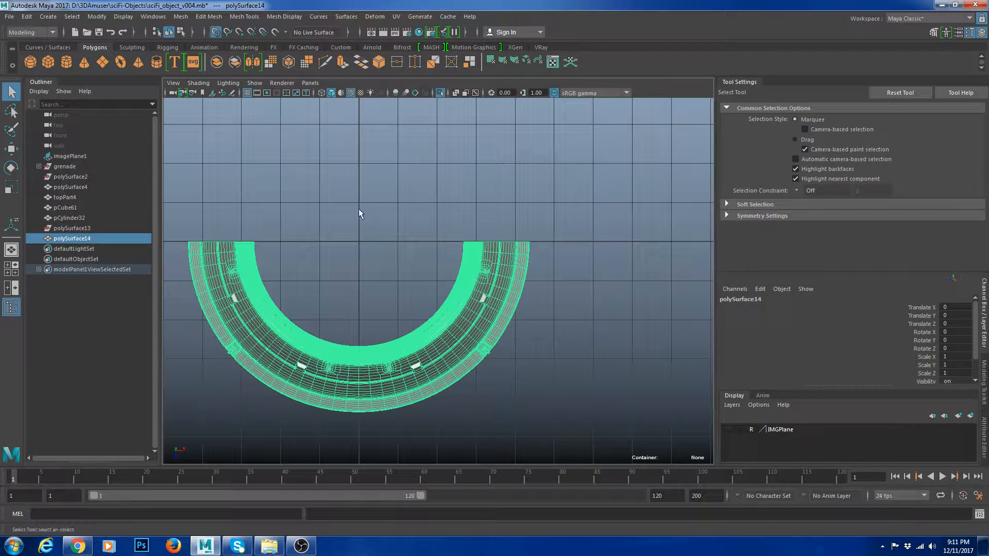
# Snap the half shell's pivot to the grid centre and duplicate it mirrored along Z with frozen transformations.
pyautogui.press('w')
pyautogui.press('d')
pyautogui.moveTo(376, 219); pyautogui.dragTo(378, 238, button='middle')
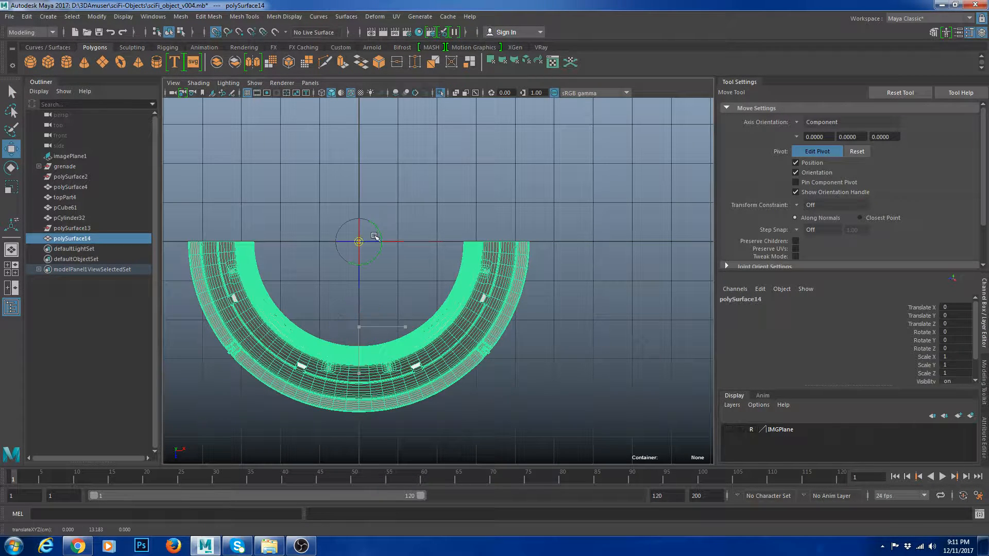
pyautogui.hotkey('ctrl', 'd')
pyautogui.press('r')
pyautogui.moveTo(360, 288); pyautogui.dragTo(359, 162)
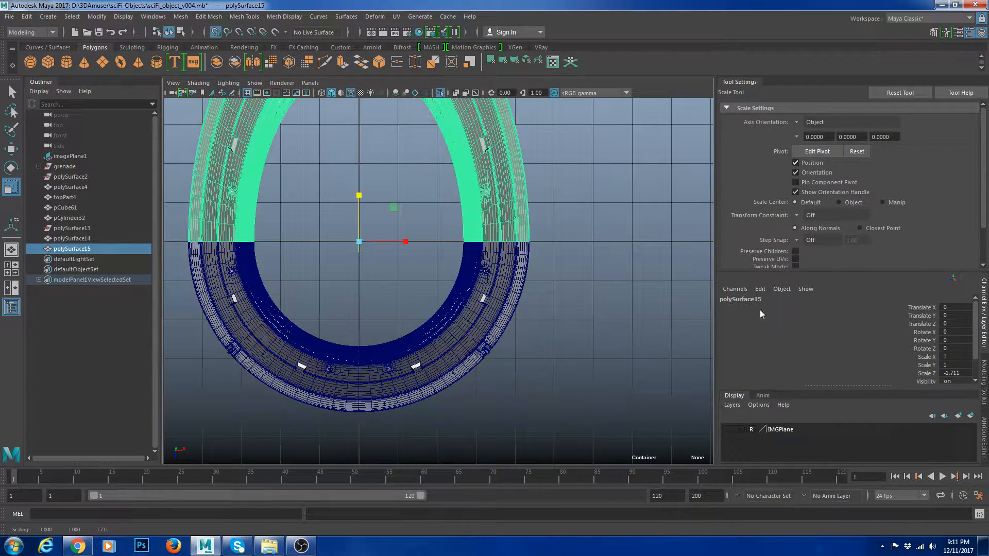
pyautogui.press('Return')
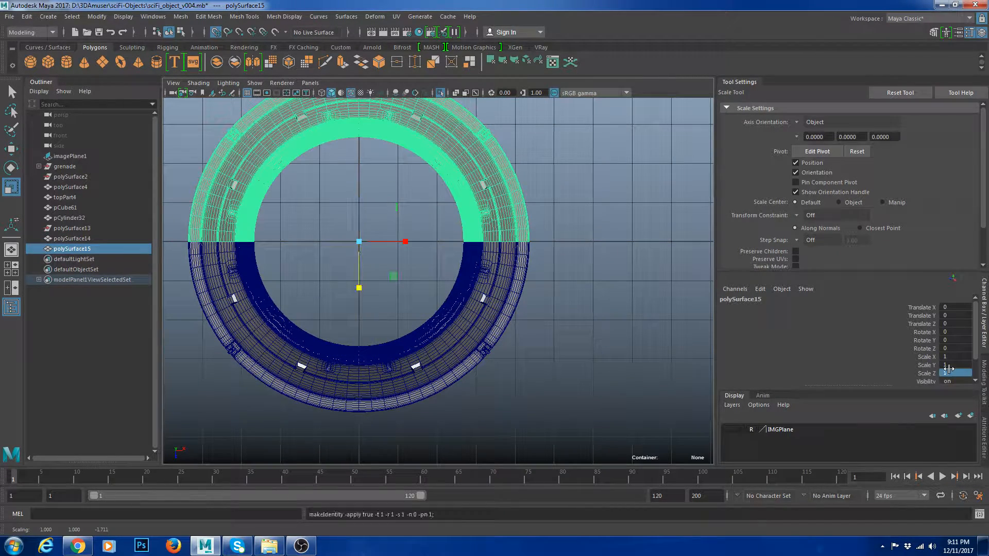
# Combine the two half shells into a full ring and merge all their vertices.
pyautogui.moveTo(559, 288); pyautogui.dragTo(452, 213)
pyautogui.hotkey('ctrl', 'shift', 'c')
pyautogui.hotkey('ctrl', 'F9')
pyautogui.moveTo(656, 339); pyautogui.dragTo(178, 77)
pyautogui.scroll(-4, 572, 291)
pyautogui.moveTo(563, 335); pyautogui.dragTo(283, 149)
pyautogui.moveTo(591, 378); pyautogui.dragTo(179, 98)
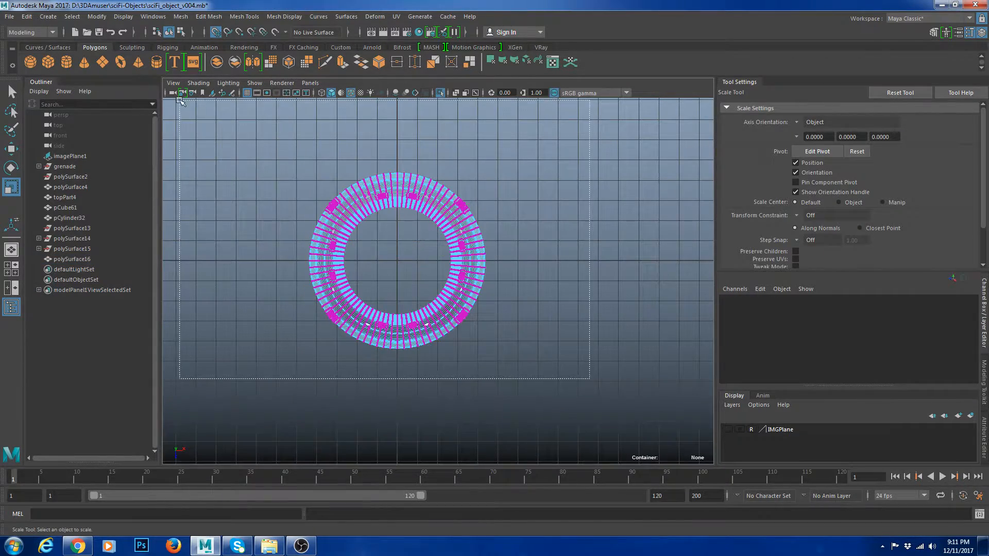
pyautogui.keyDown('shift'); pyautogui.moveTo(525, 200); pyautogui.dragTo(561, 155, button='right'); pyautogui.keyUp('shift')
pyautogui.moveTo(417, 179); pyautogui.dragTo(454, 145, button='right')
pyautogui.press('q')
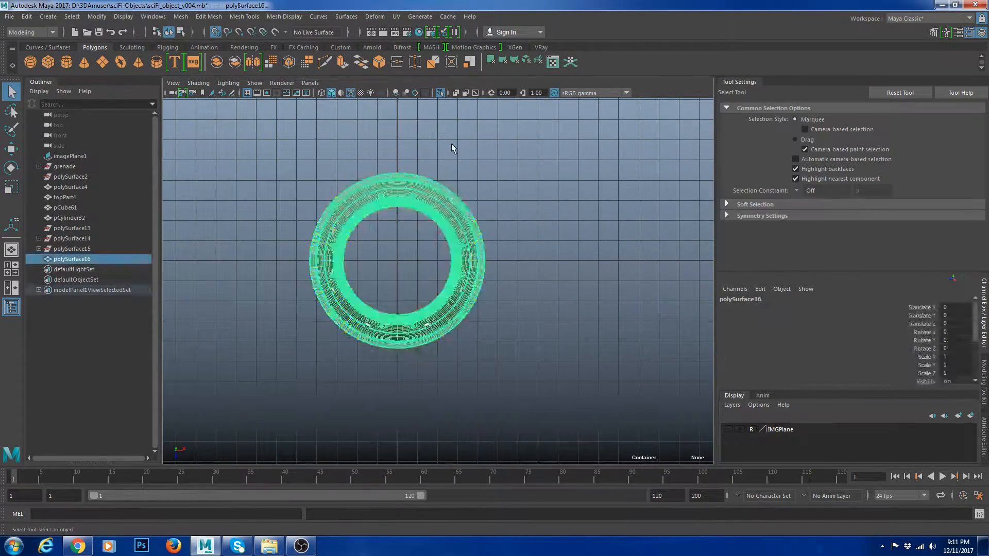
# Return to the perspective view and enable smooth preview on the full shell, suppressing further face-count prompts.
pyautogui.click(515, 155)
pyautogui.click(464, 206)
pyautogui.press('space')
pyautogui.press('space')
pyautogui.press('3')
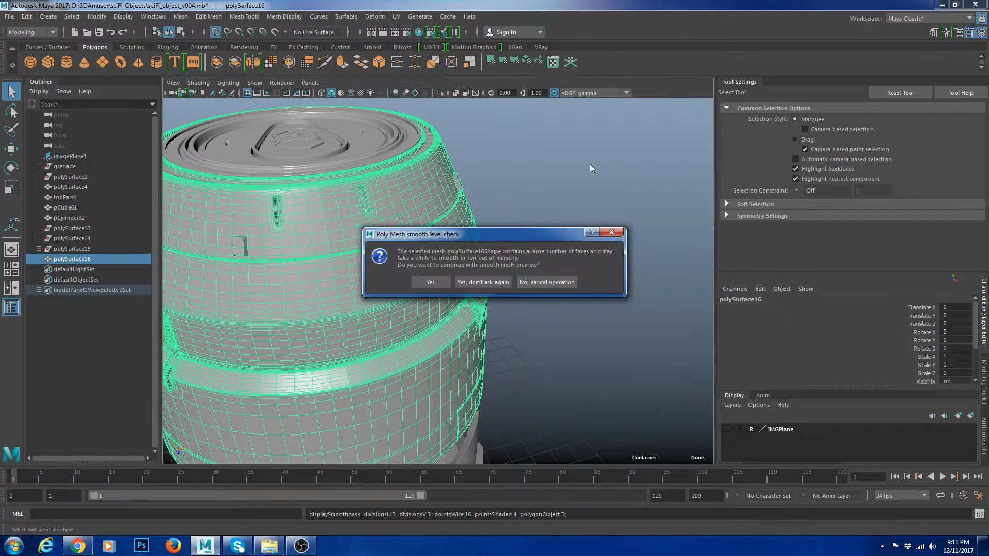
pyautogui.click(496, 283)
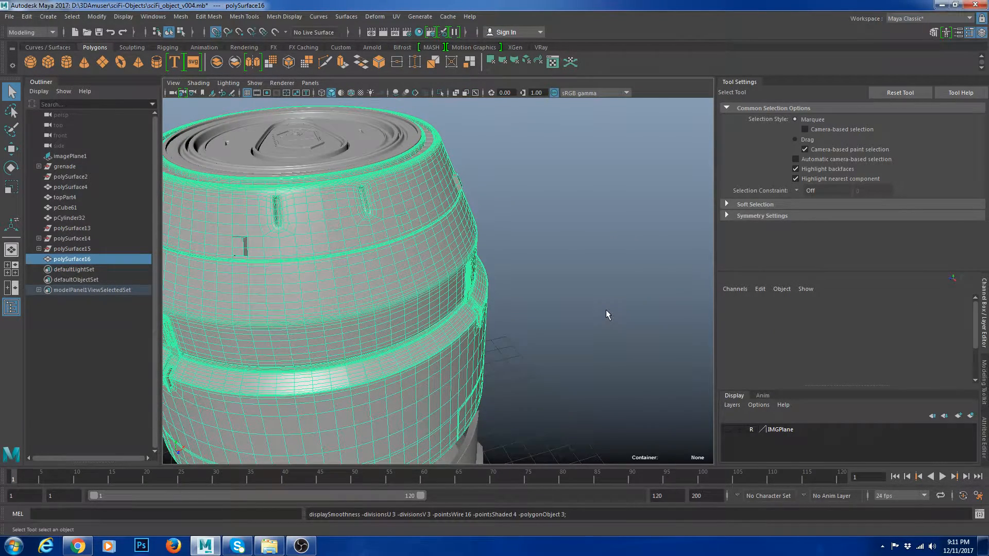
# Examine the tabs and slots around the smoothed ring from several angles.
pyautogui.click(606, 310)
pyautogui.scroll(-6, 582, 283)
pyautogui.scroll(3, 583, 273)
pyautogui.keyDown('alt'); pyautogui.moveTo(583, 273); pyautogui.dragTo(676, 246); pyautogui.keyUp('alt')
pyautogui.scroll(-6, 519, 273)
pyautogui.scroll(8, 513, 258)
pyautogui.keyDown('alt'); pyautogui.moveTo(513, 258); pyautogui.dragTo(441, 226); pyautogui.keyUp('alt')
pyautogui.keyDown('alt'); pyautogui.moveTo(430, 149); pyautogui.dragTo(437, 221, button='middle'); pyautogui.keyUp('alt')
pyautogui.scroll(9, 463, 242)
# Turn off the shell's smooth preview and extrude a raised tab's bottom face twice, insetting it and pushing it inward.
pyautogui.click(484, 253)
pyautogui.press('1')
pyautogui.moveTo(416, 226); pyautogui.dragTo(417, 257, button='right')
pyautogui.scroll(-8, 453, 258)
pyautogui.click(453, 259)
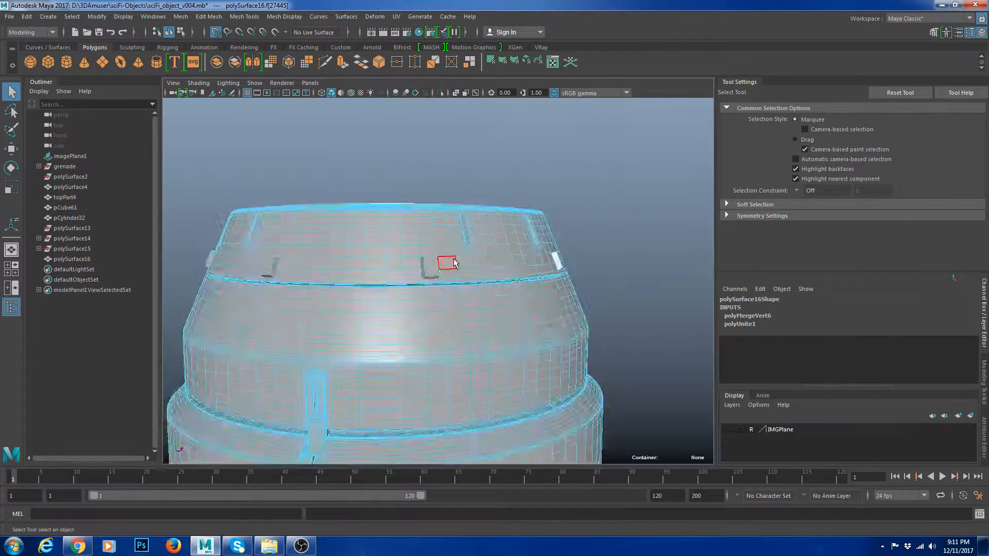
pyautogui.hotkey('ctrl', 'e')
pyautogui.scroll(8, 468, 235)
pyautogui.keyDown('alt'); pyautogui.moveTo(457, 236); pyautogui.dragTo(451, 225); pyautogui.keyUp('alt')
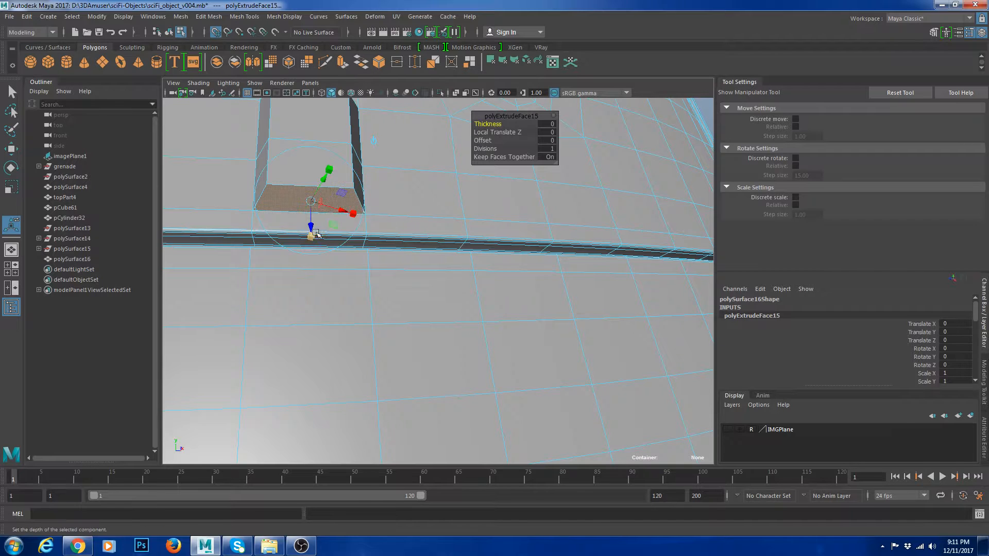
pyautogui.moveTo(313, 201)
pyautogui.mouseDown()
pyautogui.moveTo(312, 218)
pyautogui.moveTo(312, 201)
pyautogui.mouseUp()
pyautogui.hotkey('ctrl', 'z')
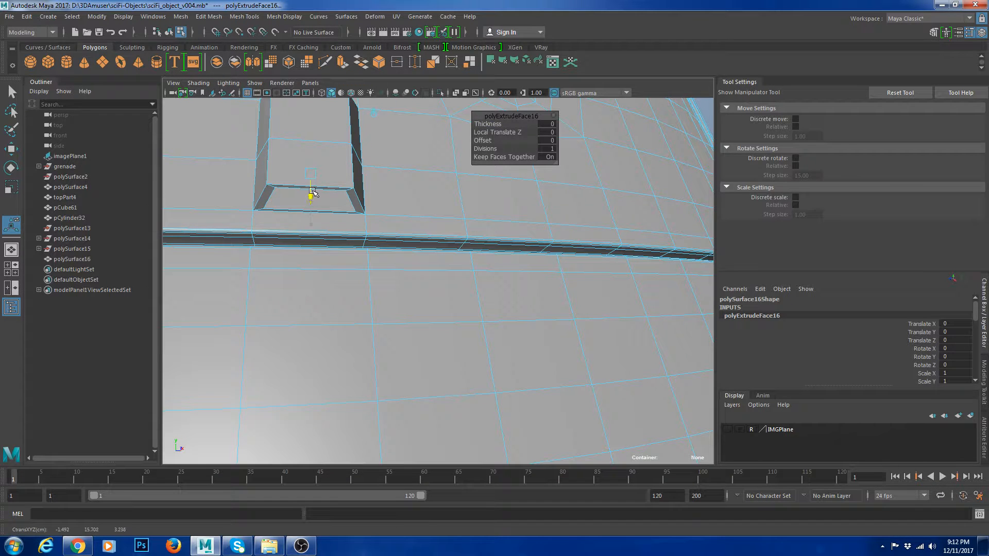
pyautogui.press('w')
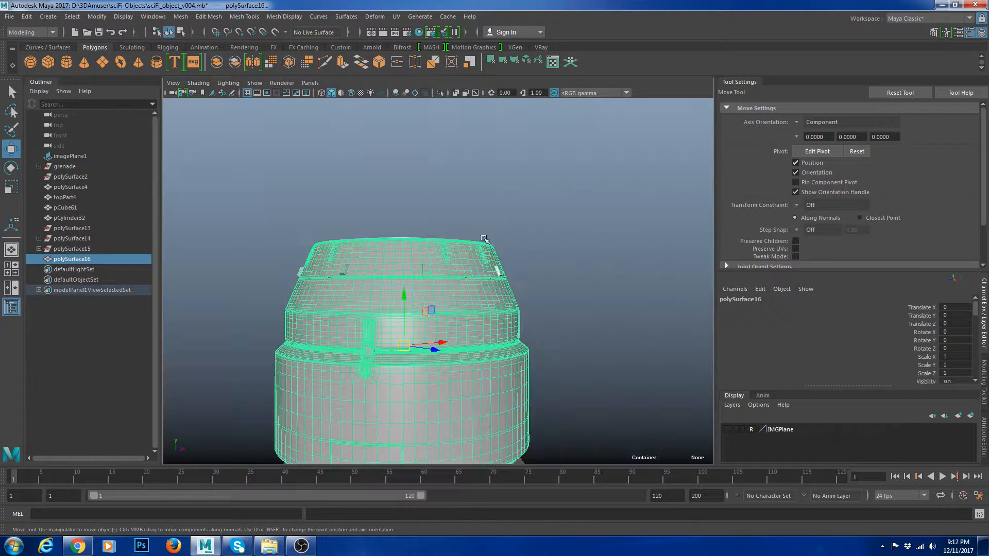
# Preview the shell smoothed and examine the tab's hollowed underside.
pyautogui.press('3')
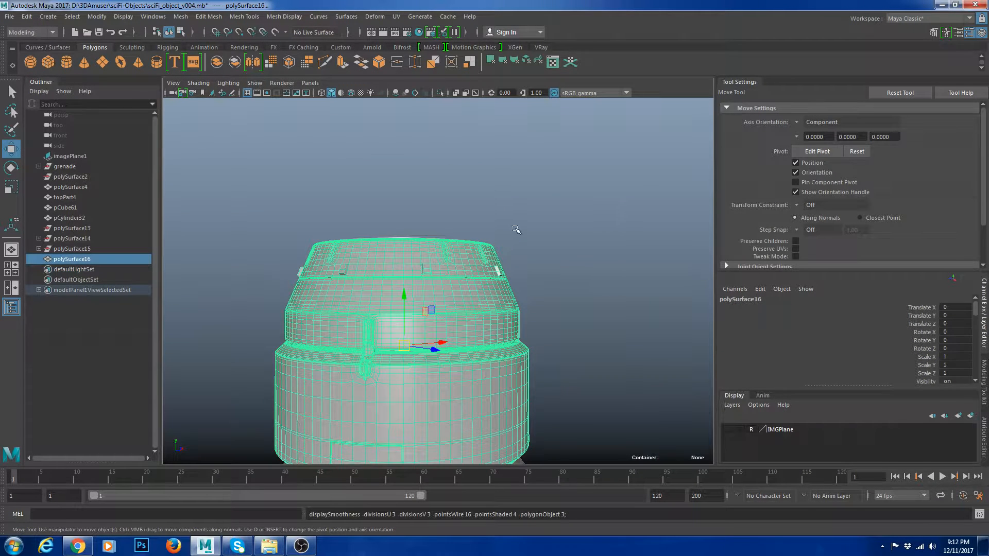
pyautogui.click(536, 225)
pyautogui.scroll(5, 538, 225)
pyautogui.keyDown('alt'); pyautogui.moveTo(541, 226); pyautogui.dragTo(527, 246); pyautogui.keyUp('alt')
pyautogui.scroll(-5, 618, 249)
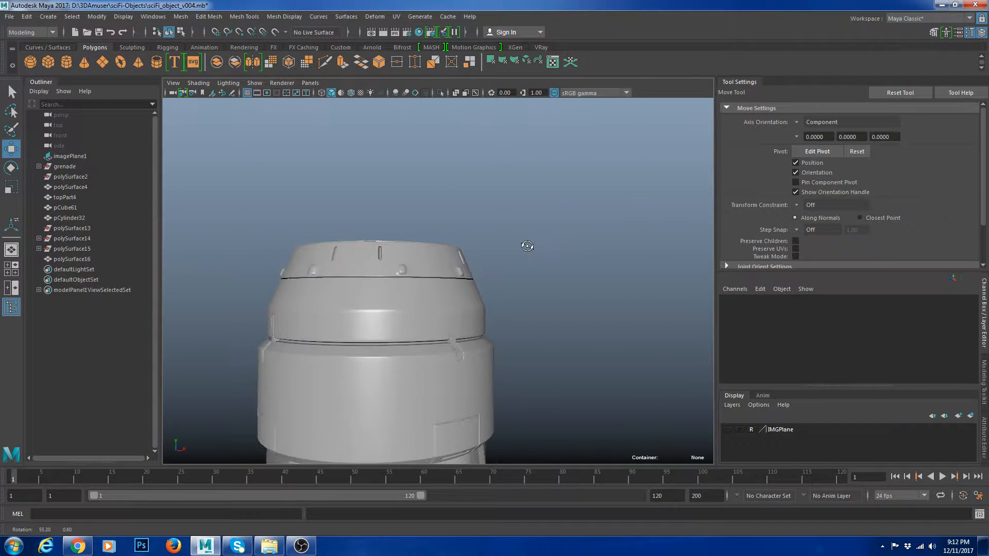
pyautogui.scroll(5, 313, 226)
pyautogui.keyDown('alt'); pyautogui.moveTo(236, 191); pyautogui.dragTo(402, 272, button='middle'); pyautogui.keyUp('alt')
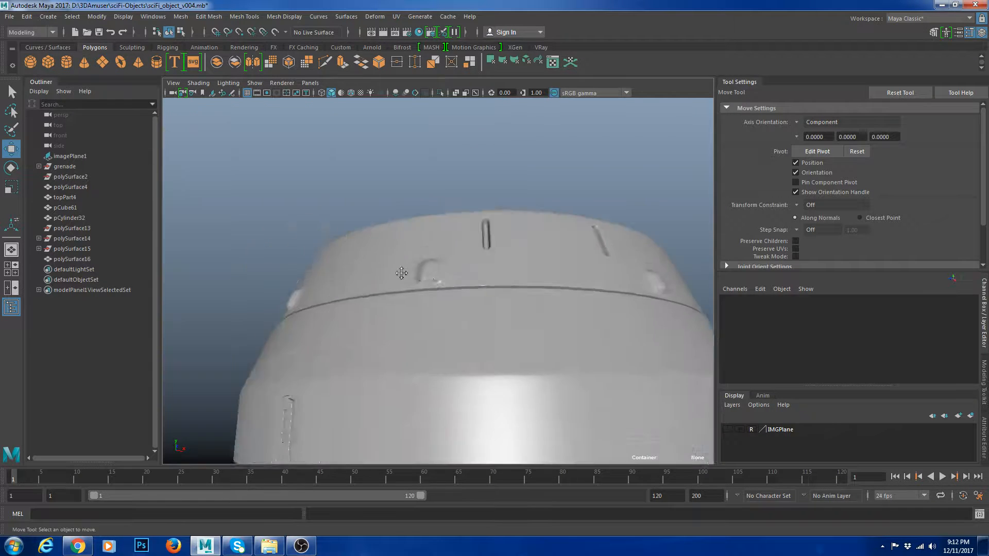
pyautogui.keyDown('alt'); pyautogui.moveTo(403, 272); pyautogui.dragTo(520, 278); pyautogui.keyUp('alt')
pyautogui.keyDown('alt'); pyautogui.moveTo(620, 281); pyautogui.dragTo(514, 303, button='middle'); pyautogui.keyUp('alt')
# Insert an edge loop near the lower end of the hollowed tab and check the shell in smooth preview.
pyautogui.scroll(5, 511, 357)
pyautogui.click(520, 299)
pyautogui.press('1')
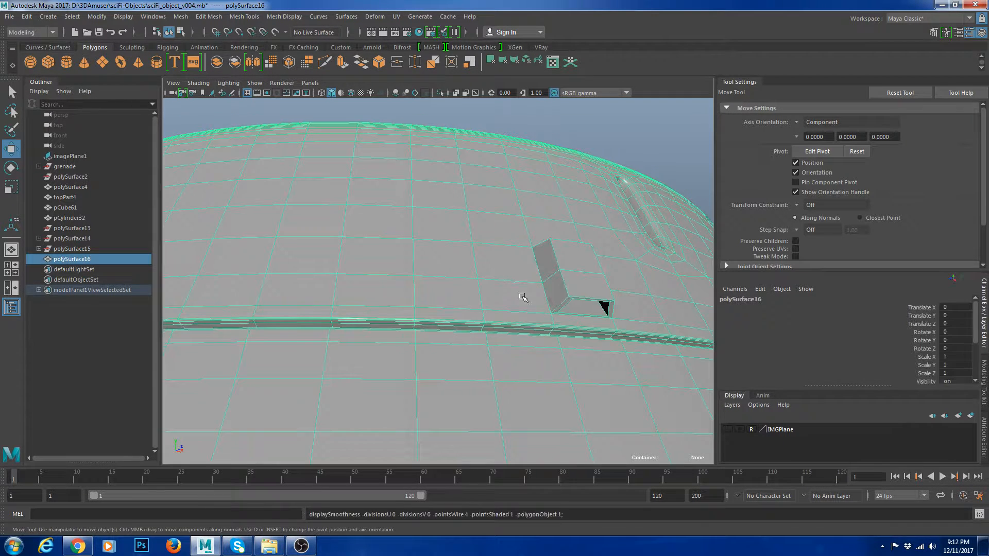
pyautogui.keyDown('alt'); pyautogui.moveTo(560, 291); pyautogui.dragTo(511, 272); pyautogui.keyUp('alt')
pyautogui.click(419, 235)
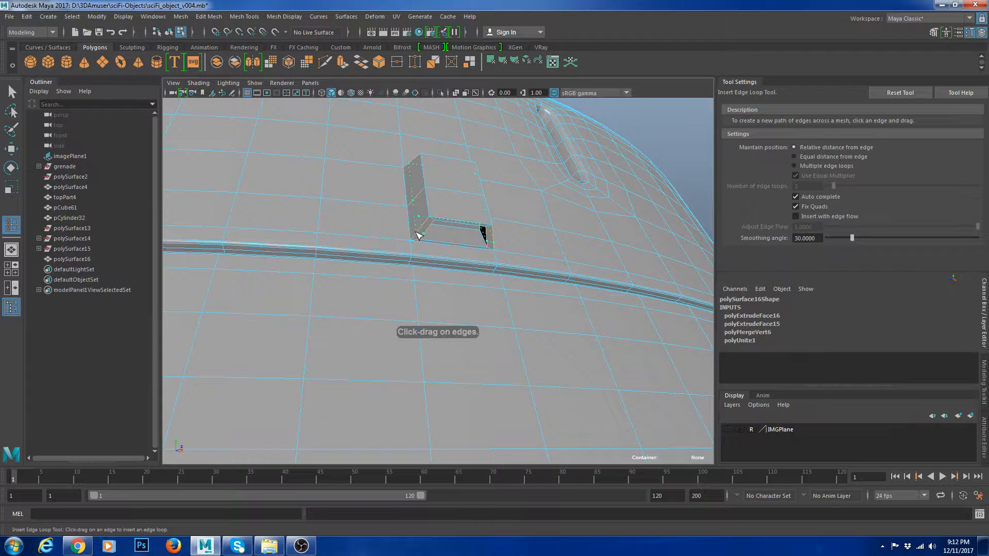
pyautogui.press('w')
pyautogui.moveTo(510, 201); pyautogui.dragTo(548, 164, button='right')
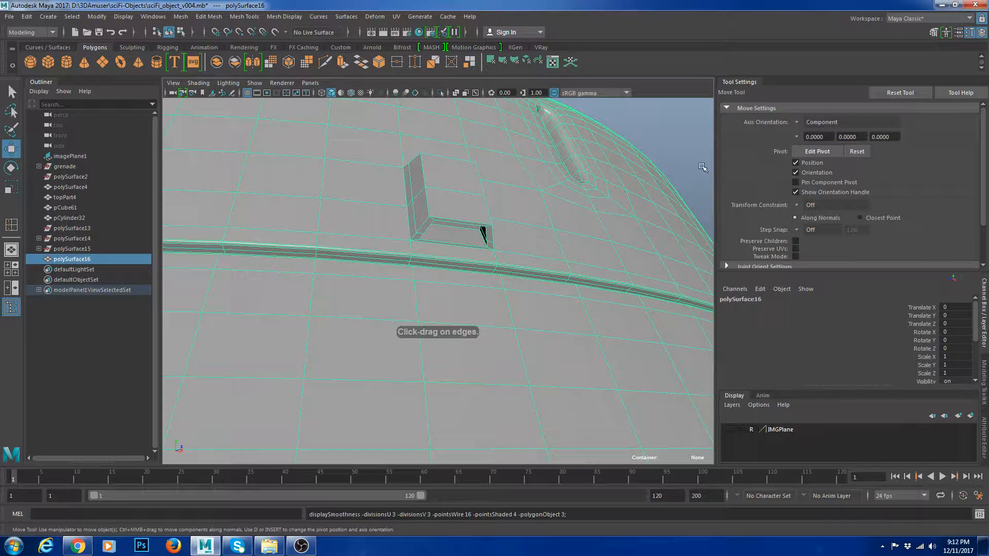
pyautogui.press('3')
pyautogui.click(684, 143)
pyautogui.scroll(-10, 670, 206)
pyautogui.keyDown('alt'); pyautogui.moveTo(649, 265); pyautogui.dragTo(464, 370); pyautogui.keyUp('alt')
# Extrude the bottom face of another raised tab and scale it down into an inset.
pyautogui.scroll(4, 464, 370)
pyautogui.scroll(6, 463, 370)
pyautogui.click(515, 247)
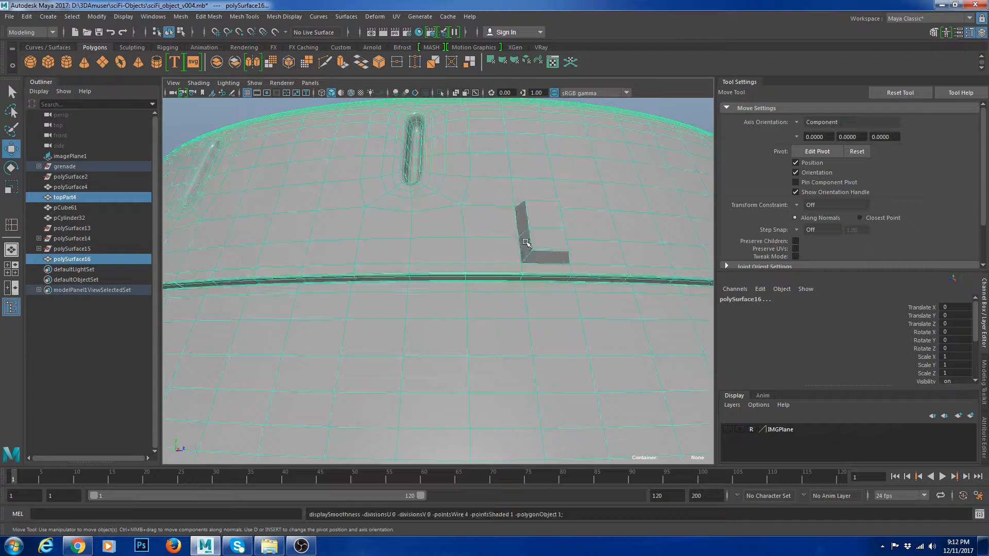
pyautogui.scroll(3, 487, 327)
pyautogui.keyDown('alt'); pyautogui.moveTo(487, 328); pyautogui.dragTo(497, 329, button='right'); pyautogui.keyUp('alt')
pyautogui.moveTo(337, 224); pyautogui.dragTo(336, 253, button='right')
pyautogui.click(335, 254)
pyautogui.keyDown('shift'); pyautogui.moveTo(383, 224); pyautogui.dragTo(382, 251, button='right'); pyautogui.keyUp('shift')
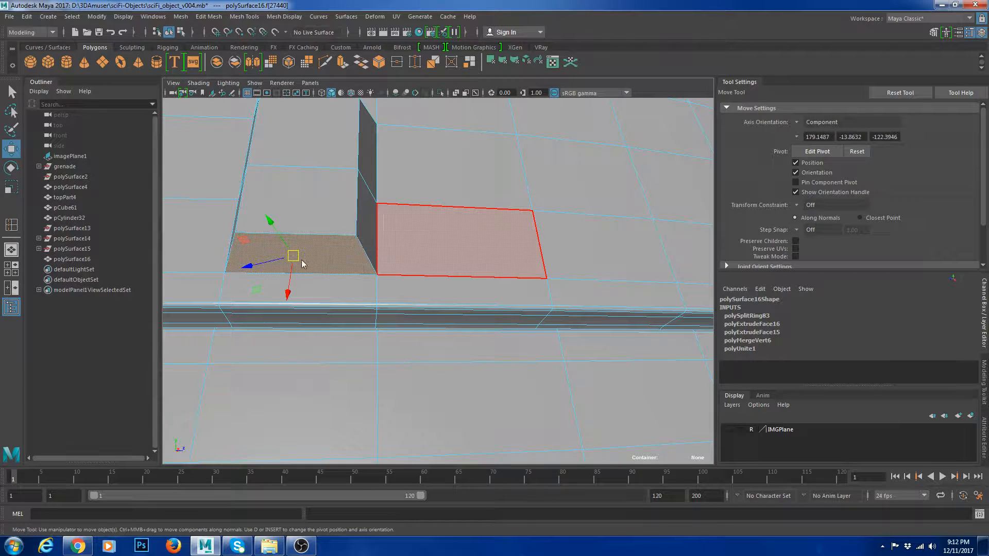
pyautogui.press('r')
pyautogui.moveTo(297, 258); pyautogui.dragTo(278, 257)
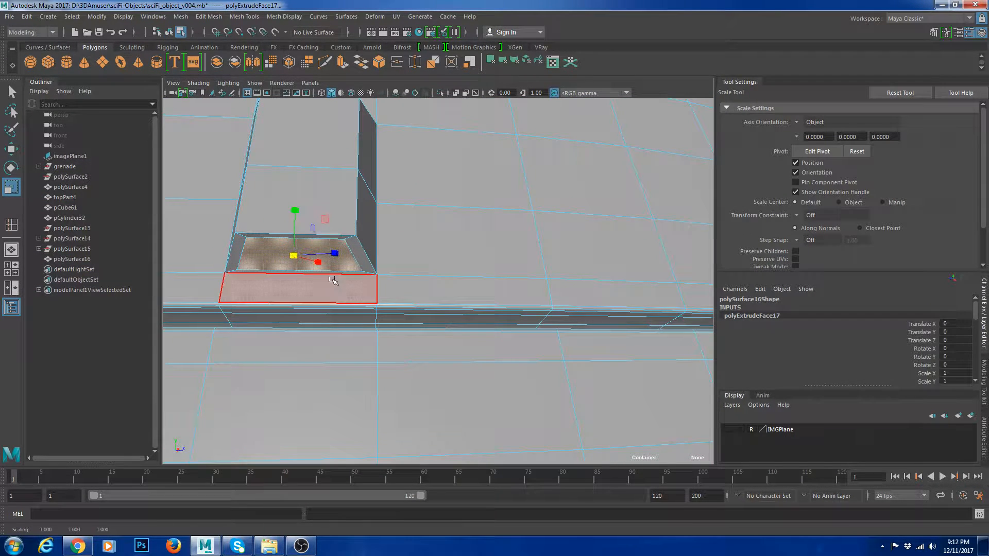
# Extrude the inset face again, push it into the tab as a recess and return to object mode.
pyautogui.keyDown('shift'); pyautogui.moveTo(300, 246); pyautogui.dragTo(296, 255, button='right'); pyautogui.keyUp('shift')
pyautogui.moveTo(297, 278); pyautogui.dragTo(302, 216)
pyautogui.press('w')
pyautogui.moveTo(366, 201); pyautogui.dragTo(415, 185, button='right')
# Insert an edge loop near the lower end of the recessed tab and return to object mode.
pyautogui.scroll(-8, 490, 243)
pyautogui.keyDown('alt'); pyautogui.moveTo(489, 242); pyautogui.dragTo(539, 283); pyautogui.keyUp('alt')
pyautogui.scroll(5, 539, 283)
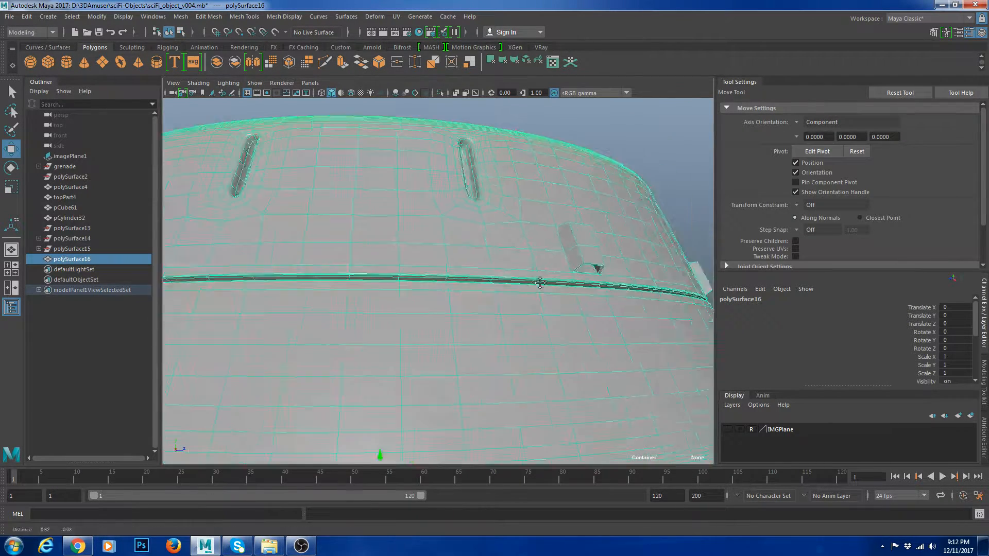
pyautogui.keyDown('alt'); pyautogui.moveTo(539, 283); pyautogui.dragTo(535, 208, button='middle'); pyautogui.keyUp('alt')
pyautogui.keyDown('shift'); pyautogui.moveTo(535, 207); pyautogui.dragTo(483, 205, button='right'); pyautogui.keyUp('shift')
pyautogui.moveTo(482, 205); pyautogui.dragTo(474, 213)
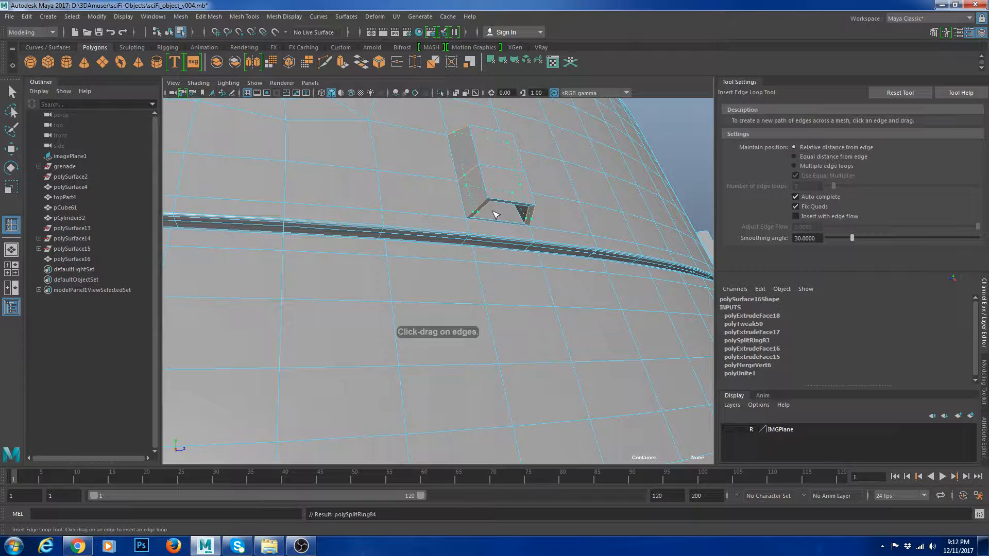
pyautogui.press('w')
pyautogui.press('F8')
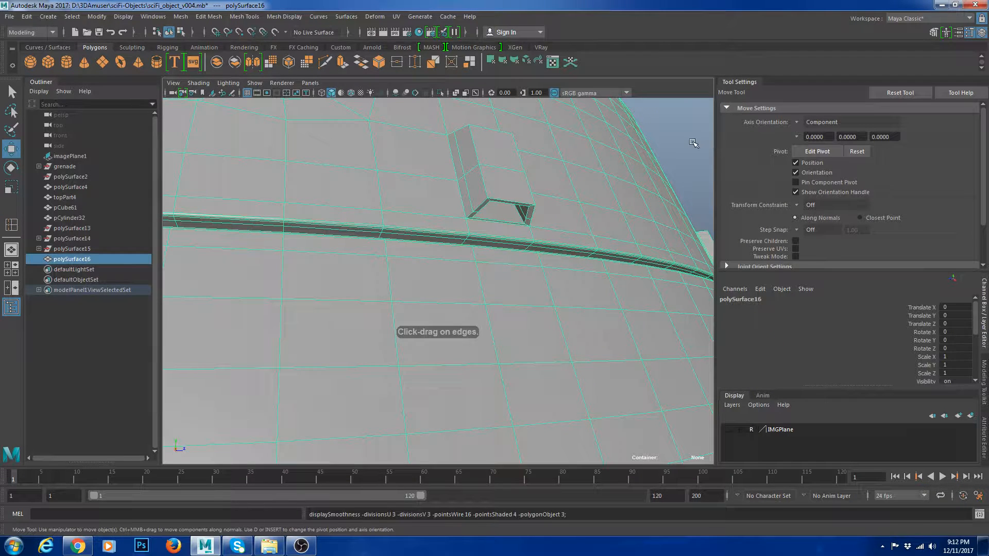
# Preview the shell smoothed and examine how the recessed tabs are shaded.
pyautogui.press('3')
pyautogui.click(686, 144)
pyautogui.scroll(-12, 608, 180)
pyautogui.keyDown('alt'); pyautogui.moveTo(517, 284); pyautogui.dragTo(499, 311); pyautogui.keyUp('alt')
pyautogui.scroll(4, 510, 306)
pyautogui.scroll(6, 408, 325)
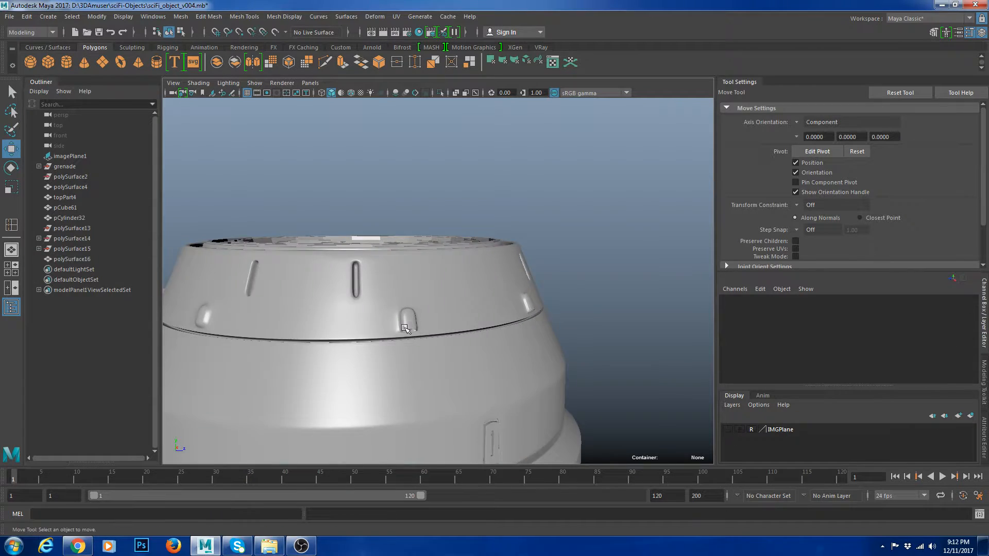
# Turn off the shell's smooth preview and check it in the four-view layout, returning to the perspective view.
pyautogui.click(405, 328)
pyautogui.scroll(-6, 463, 328)
pyautogui.click(585, 325)
pyautogui.click(508, 358)
pyautogui.press('1')
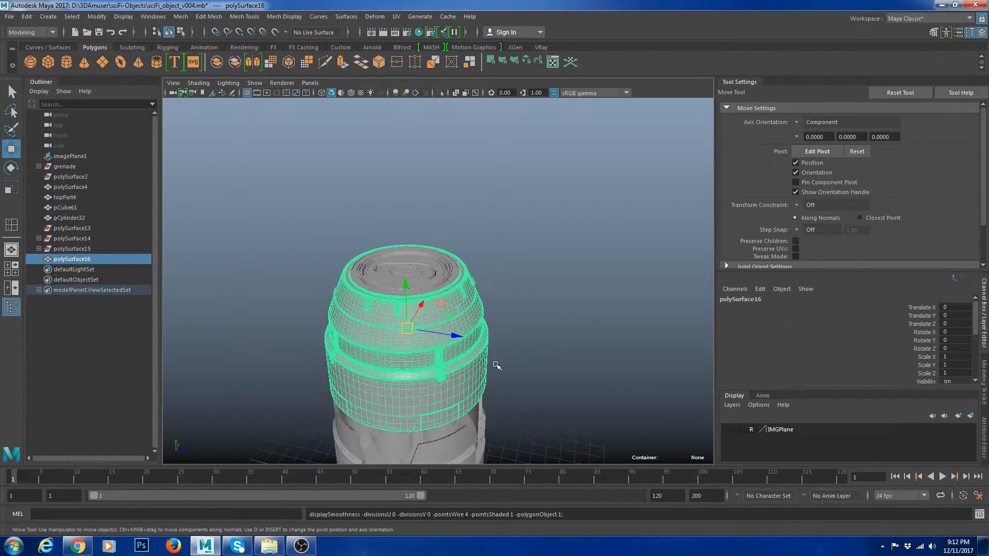
pyautogui.scroll(4, 497, 365)
pyautogui.click(12, 268)
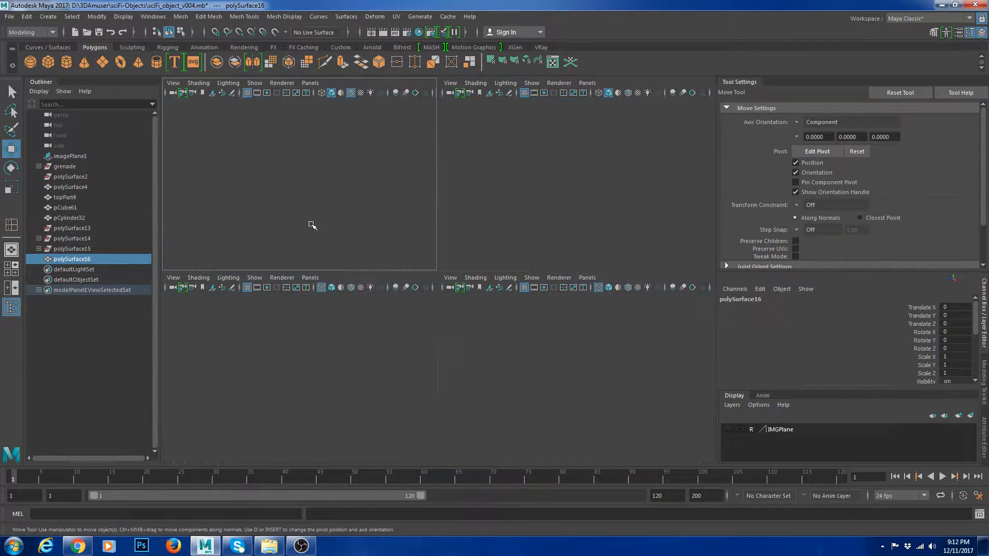
pyautogui.press('space')
pyautogui.press('space')
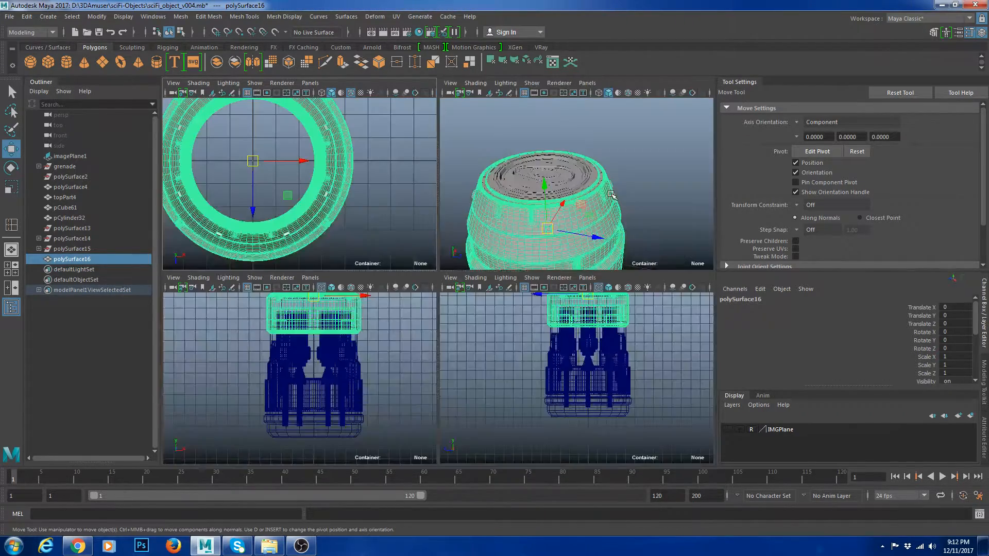
pyautogui.press('space')
pyautogui.scroll(-3, 499, 256)
pyautogui.scroll(6, 494, 289)
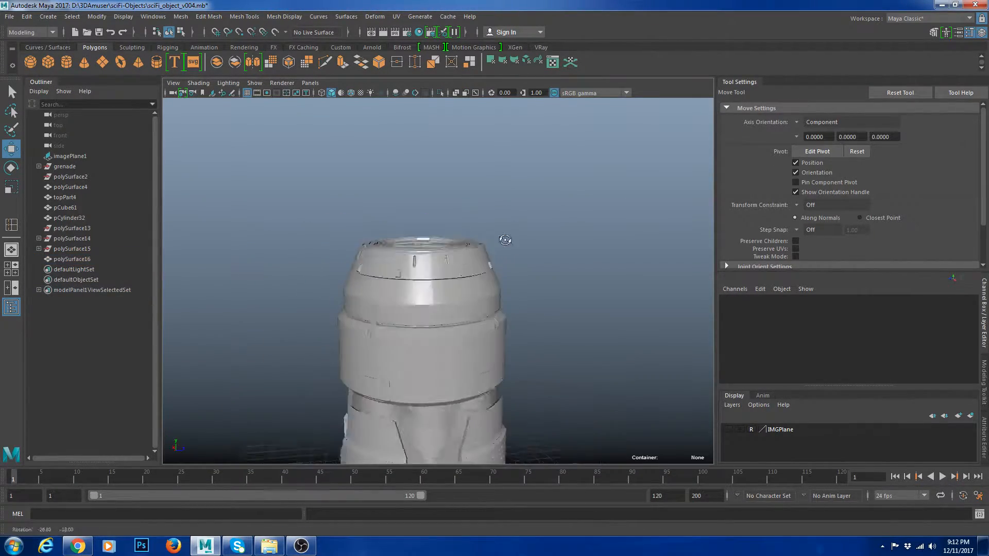
# Preview the upper shell smoothed and examine the whole object from several sides.
pyautogui.press('3')
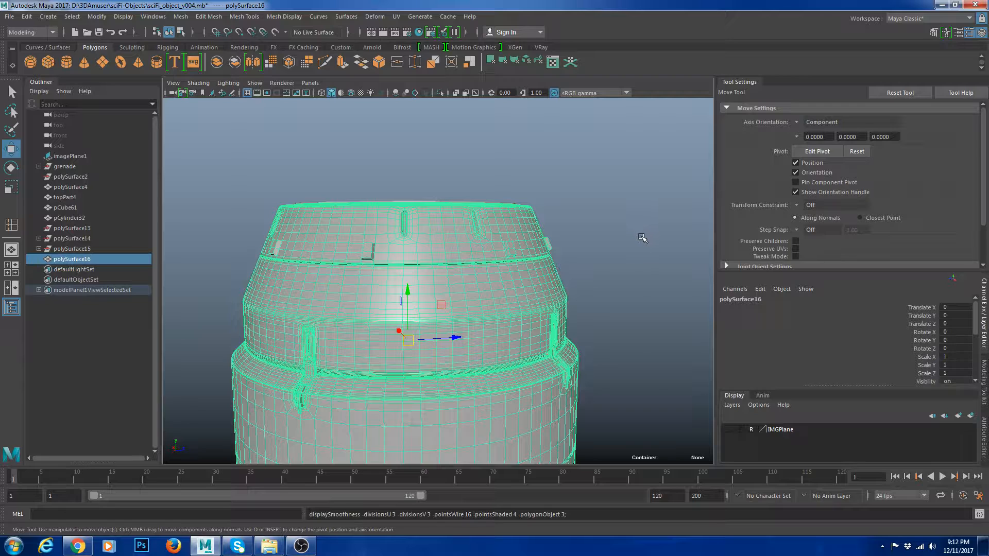
pyautogui.click(643, 237)
pyautogui.keyDown('alt'); pyautogui.moveTo(637, 243); pyautogui.dragTo(601, 276, button='right'); pyautogui.keyUp('alt')
pyautogui.keyDown('alt'); pyautogui.moveTo(601, 276); pyautogui.dragTo(659, 292); pyautogui.keyUp('alt')
pyautogui.keyDown('alt'); pyautogui.moveTo(659, 292); pyautogui.dragTo(574, 313, button='right'); pyautogui.keyUp('alt')
pyautogui.keyDown('alt'); pyautogui.moveTo(658, 310); pyautogui.dragTo(545, 328); pyautogui.keyUp('alt')
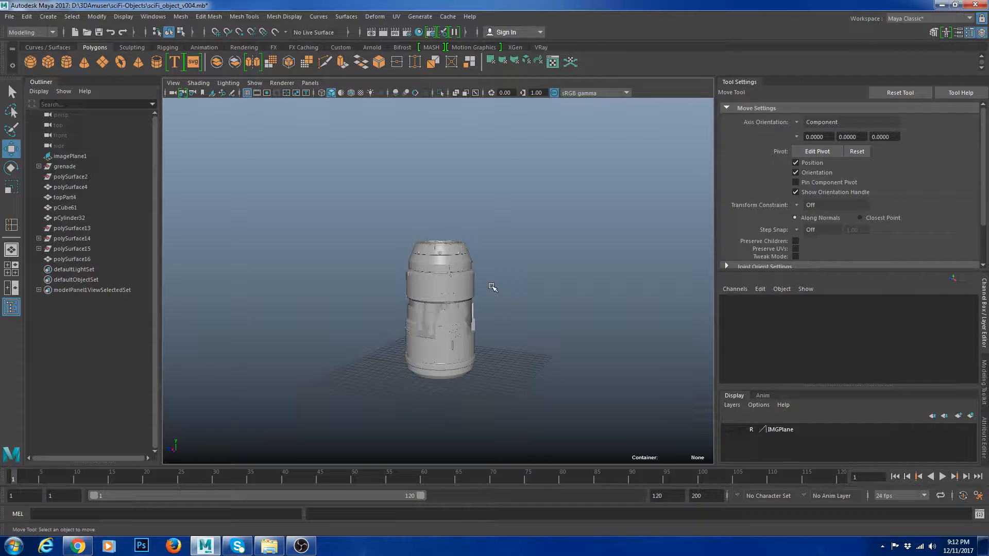
# Switch the upper shell to face selection, framing its wide lower band.
pyautogui.scroll(5, 493, 288)
pyautogui.click(454, 286)
pyautogui.keyDown('alt'); pyautogui.moveTo(493, 288); pyautogui.dragTo(470, 278); pyautogui.keyUp('alt')
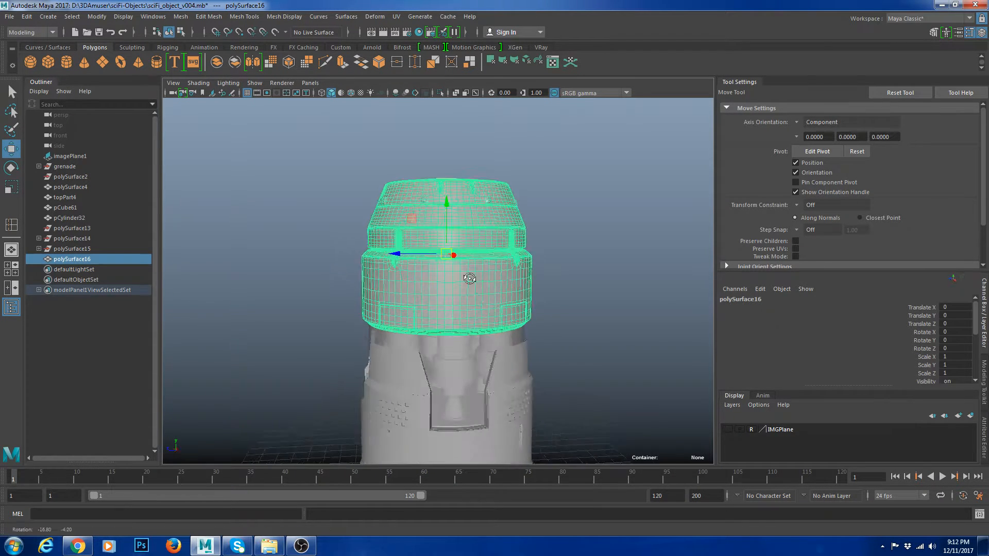
pyautogui.scroll(6, 473, 294)
pyautogui.moveTo(430, 290); pyautogui.dragTo(431, 324, button='right')
pyautogui.click(450, 268)
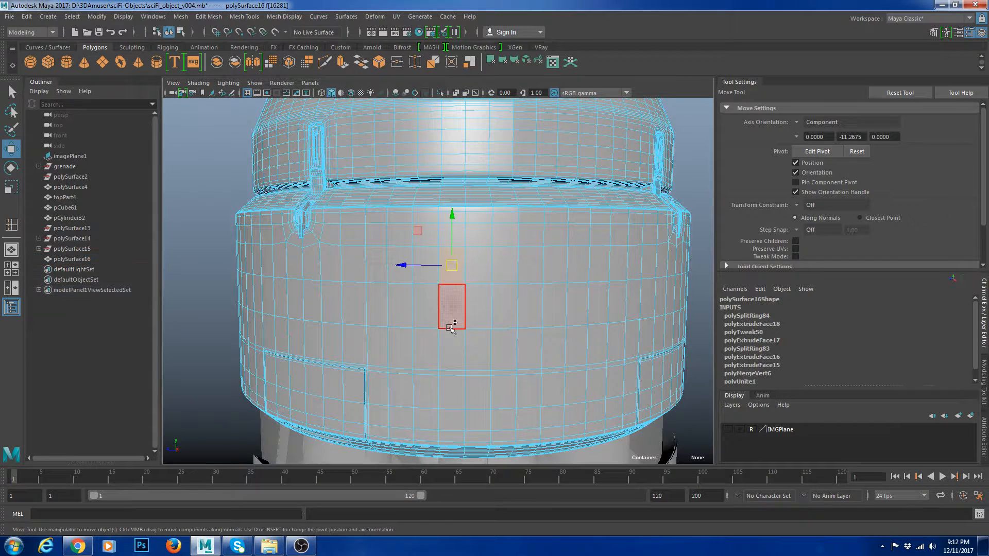
pyautogui.keyDown('shift'); pyautogui.click(504, 339); pyautogui.keyUp('shift')
pyautogui.keyDown('shift'); pyautogui.click(505, 256); pyautogui.keyUp('shift')
pyautogui.click(468, 311)
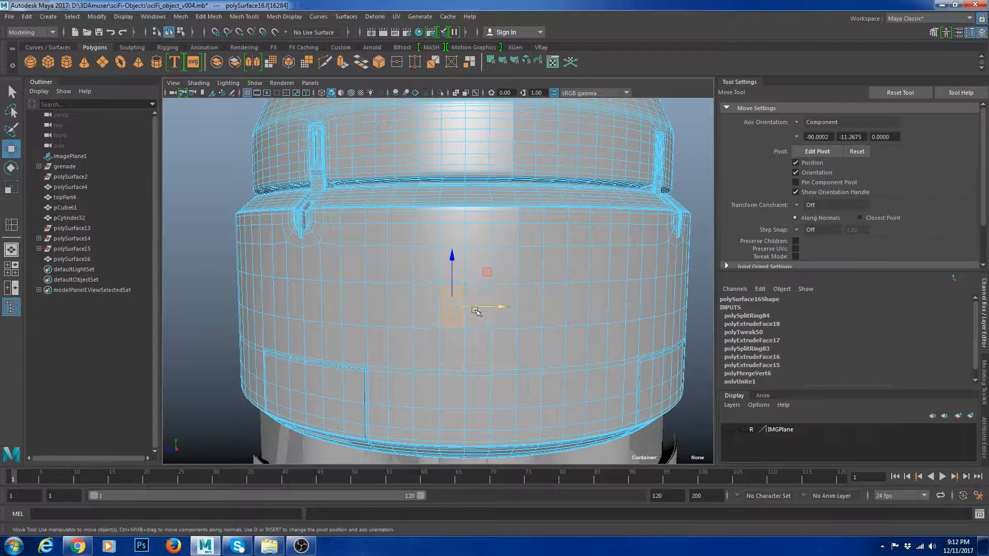
pyautogui.click(506, 262)
pyautogui.doubleClick(454, 269)
# Select a three-by-three block of faces in the plain area of the shell's wide lower band.
pyautogui.click(453, 273)
pyautogui.keyDown('shift'); pyautogui.click(510, 266); pyautogui.keyUp('shift')
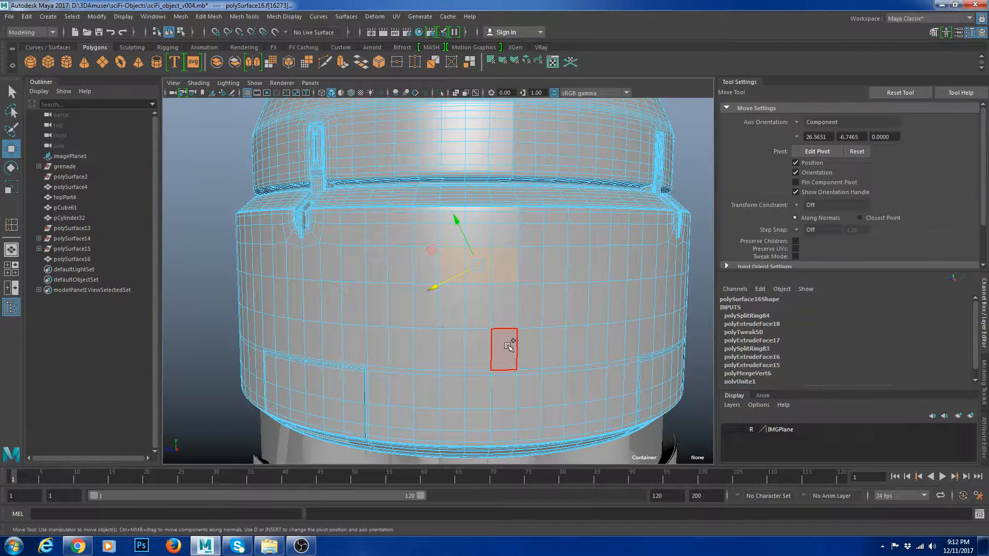
pyautogui.keyDown('shift'); pyautogui.click(509, 347); pyautogui.keyUp('shift')
pyautogui.keyDown('shift'); pyautogui.click(447, 297); pyautogui.keyUp('shift')
pyautogui.keyDown('shift'); pyautogui.click(477, 300); pyautogui.keyUp('shift')
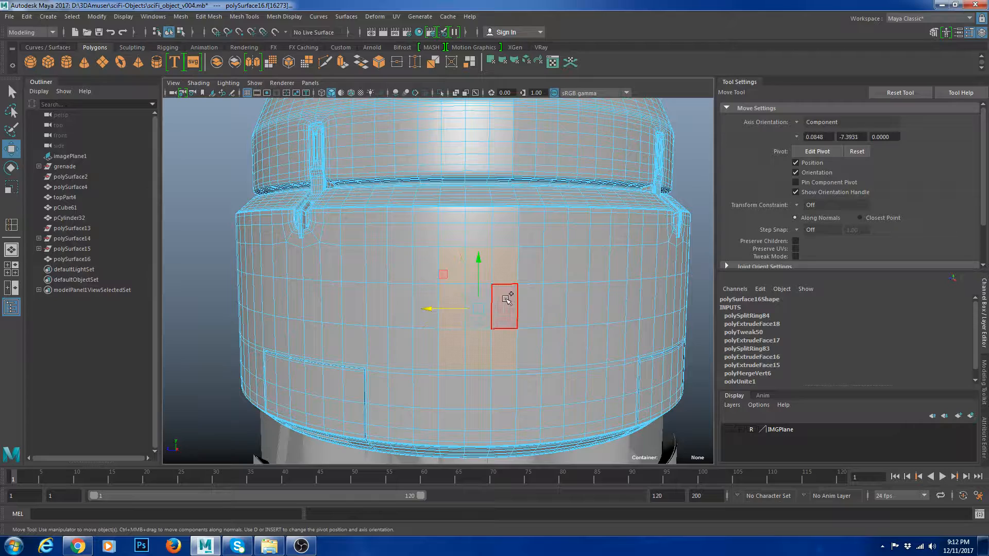
pyautogui.keyDown('shift'); pyautogui.click(506, 303); pyautogui.keyUp('shift')
pyautogui.scroll(-3, 510, 322)
pyautogui.keyDown('alt'); pyautogui.moveTo(510, 323); pyautogui.dragTo(520, 363); pyautogui.keyUp('alt')
pyautogui.scroll(3, 519, 363)
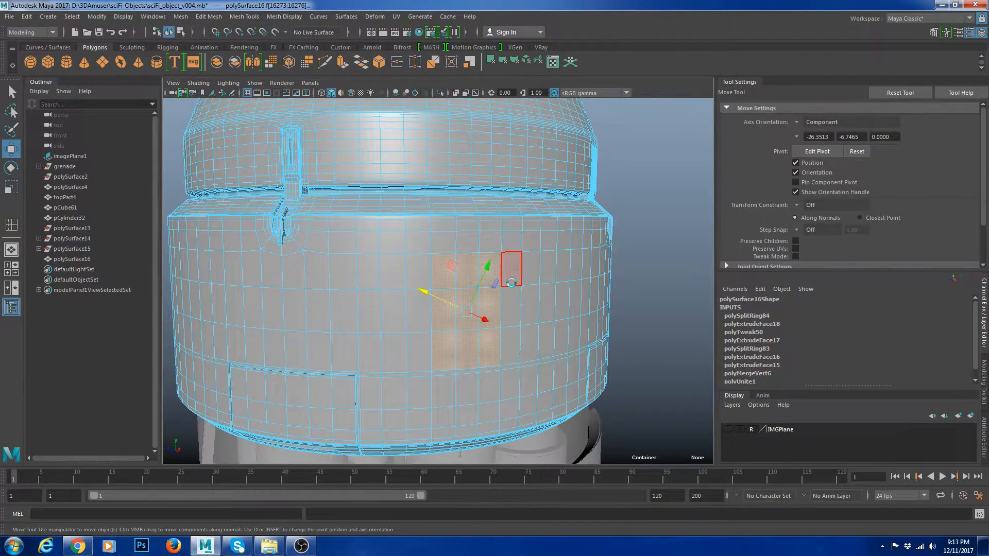
# Extrude the selected face block and scale it down slightly to form a narrow inset border.
pyautogui.hotkey('ctrl', 'e')
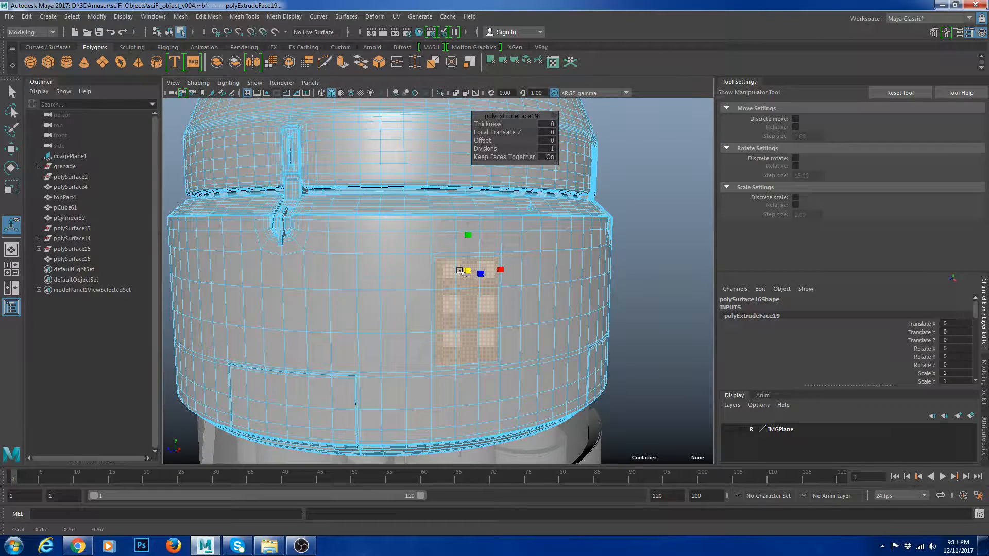
pyautogui.moveTo(460, 272); pyautogui.dragTo(461, 272)
pyautogui.keyDown('alt'); pyautogui.moveTo(508, 312); pyautogui.dragTo(459, 263, button='middle'); pyautogui.keyUp('alt')
pyautogui.scroll(3, 459, 262)
pyautogui.press('w')
pyautogui.moveTo(425, 311); pyautogui.dragTo(403, 340, button='right')
pyautogui.click(403, 328)
pyautogui.click(416, 336)
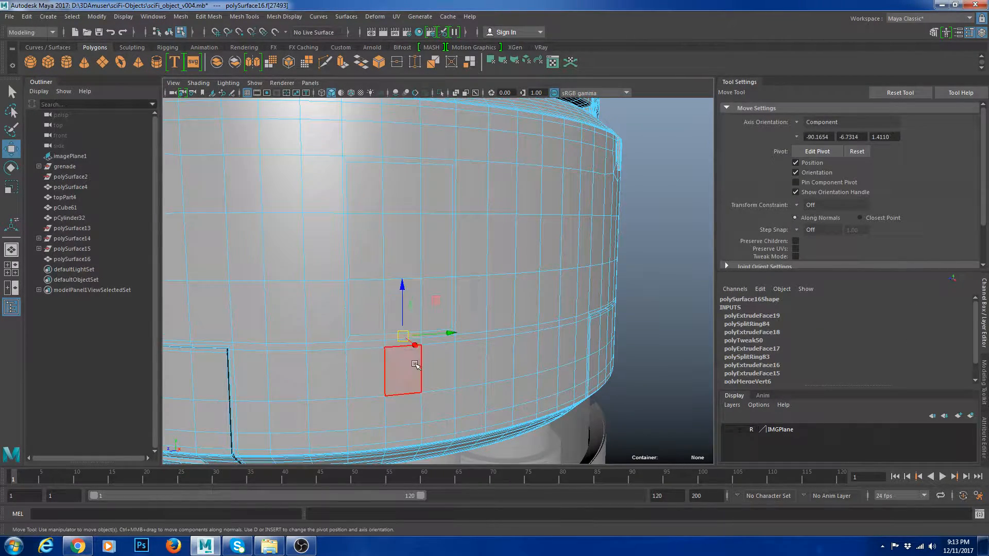
pyautogui.moveTo(402, 298); pyautogui.dragTo(403, 287)
pyautogui.hotkey('ctrl', 'z')
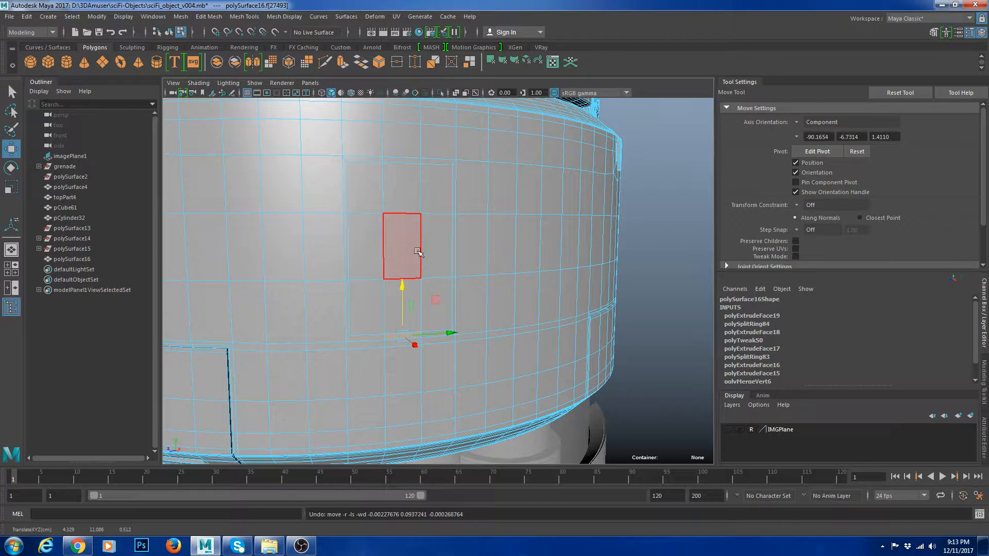
# Return to object mode and examine the inset panel area with the shell in smooth preview.
pyautogui.moveTo(418, 257); pyautogui.dragTo(471, 214, button='right')
pyautogui.keyDown('alt'); pyautogui.moveTo(468, 278); pyautogui.dragTo(467, 227, button='middle'); pyautogui.keyUp('alt')
pyautogui.keyDown('alt'); pyautogui.moveTo(468, 227); pyautogui.dragTo(470, 279, button='right'); pyautogui.keyUp('alt')
pyautogui.keyDown('alt'); pyautogui.moveTo(448, 265); pyautogui.dragTo(460, 308, button='middle'); pyautogui.keyUp('alt')
pyautogui.keyDown('alt'); pyautogui.moveTo(460, 308); pyautogui.dragTo(367, 216, button='right'); pyautogui.keyUp('alt')
pyautogui.press('3')
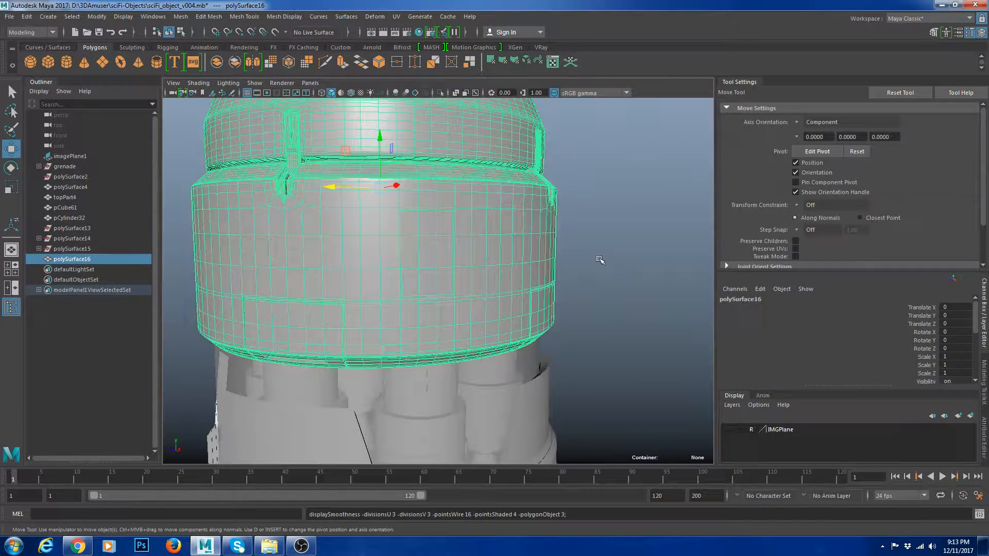
pyautogui.click(565, 266)
pyautogui.keyDown('alt'); pyautogui.moveTo(470, 267); pyautogui.dragTo(496, 267); pyautogui.keyUp('alt')
# Select all the faces inside the inset border of the panel on the shell's wide lower band.
pyautogui.click(507, 264)
pyautogui.press('1')
pyautogui.keyDown('alt'); pyautogui.moveTo(520, 256); pyautogui.dragTo(445, 283, button='middle'); pyautogui.keyUp('alt')
pyautogui.keyDown('alt'); pyautogui.moveTo(445, 283); pyautogui.dragTo(451, 328, button='right'); pyautogui.keyUp('alt')
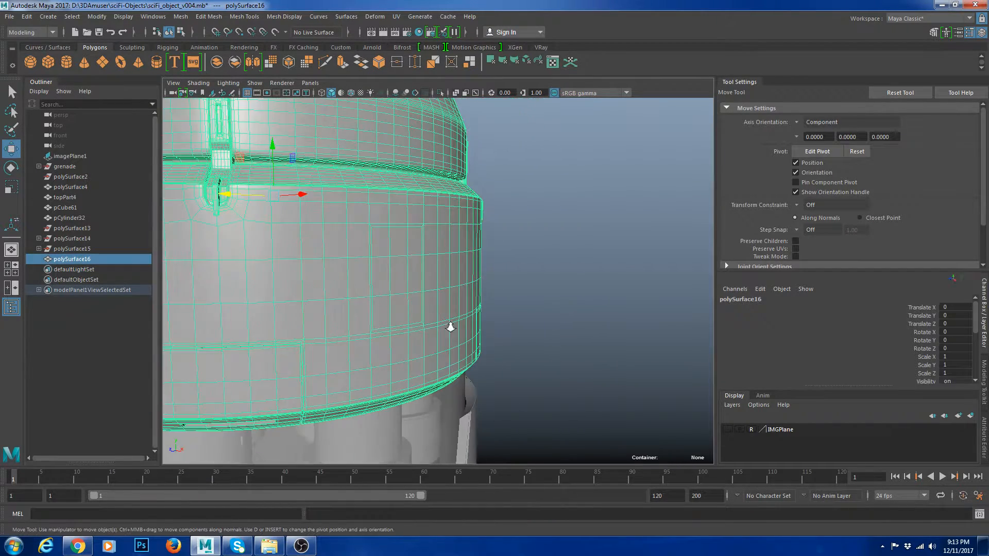
pyautogui.moveTo(387, 278); pyautogui.dragTo(386, 308, button='right')
pyautogui.click(381, 241)
pyautogui.keyDown('shift'); pyautogui.doubleClick(416, 241); pyautogui.keyUp('shift')
pyautogui.keyDown('shift'); pyautogui.click(384, 287); pyautogui.keyUp('shift')
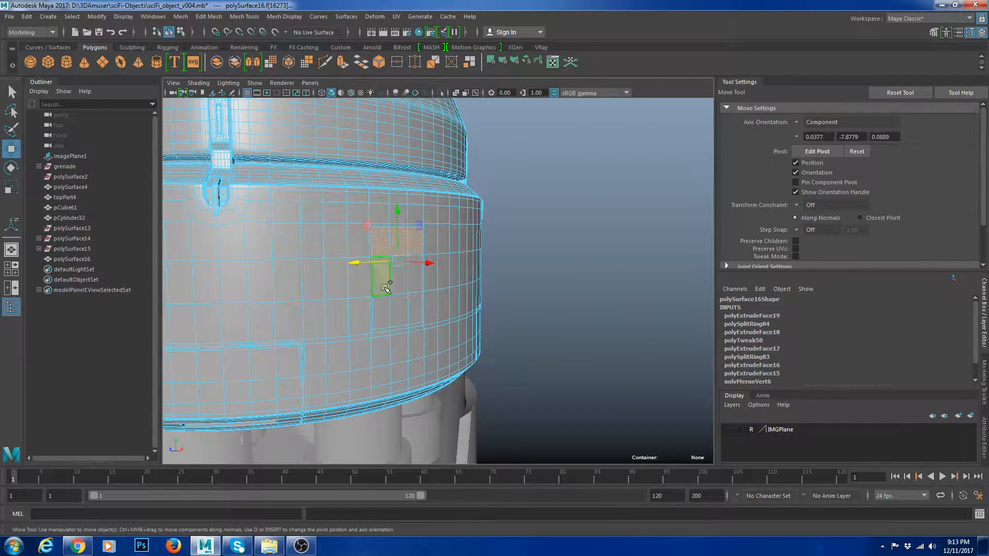
pyautogui.keyDown('shift'); pyautogui.doubleClick(415, 284); pyautogui.keyUp('shift')
pyautogui.keyDown('shift'); pyautogui.click(415, 307); pyautogui.keyUp('shift')
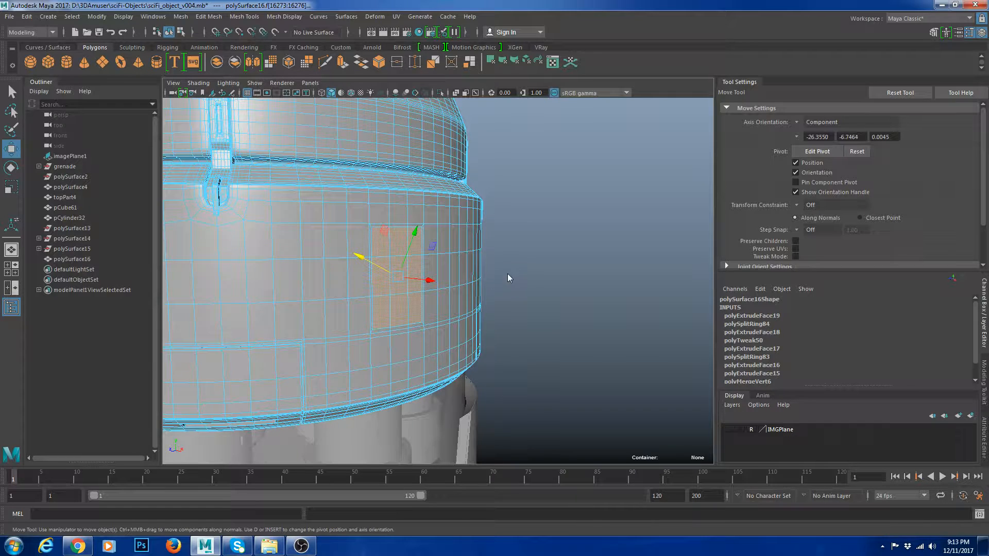
# Extrude the selected panel faces inward to form a recess and check it in smooth preview.
pyautogui.hotkey('ctrl', 'e')
pyautogui.moveTo(422, 242); pyautogui.dragTo(410, 242)
pyautogui.press('w')
pyautogui.press('F8')
pyautogui.press('3')
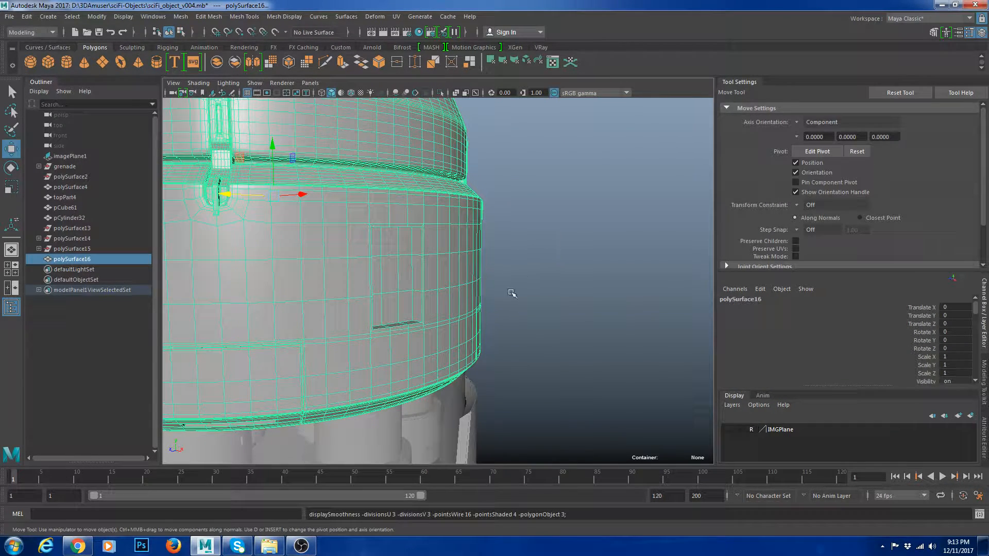
pyautogui.click(520, 292)
pyautogui.scroll(-6, 585, 289)
pyautogui.keyDown('alt'); pyautogui.moveTo(586, 291); pyautogui.dragTo(378, 257); pyautogui.keyUp('alt')
pyautogui.scroll(6, 373, 252)
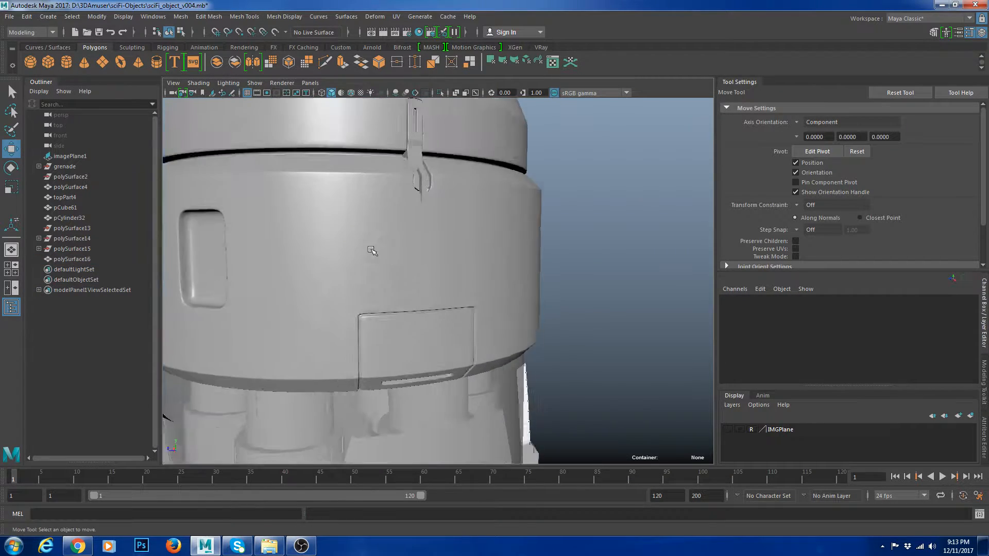
pyautogui.keyDown('alt'); pyautogui.moveTo(372, 251); pyautogui.dragTo(453, 273, button='middle'); pyautogui.keyUp('alt')
pyautogui.keyDown('alt'); pyautogui.moveTo(453, 260); pyautogui.dragTo(516, 266); pyautogui.keyUp('alt')
pyautogui.scroll(3, 495, 275)
# Duplicate the unsmoothed upper shell and isolate the copy around the rectangular recess.
pyautogui.click(474, 285)
pyautogui.scroll(3, 484, 281)
pyautogui.press('1')
pyautogui.keyDown('alt'); pyautogui.moveTo(432, 274); pyautogui.dragTo(466, 273); pyautogui.keyUp('alt')
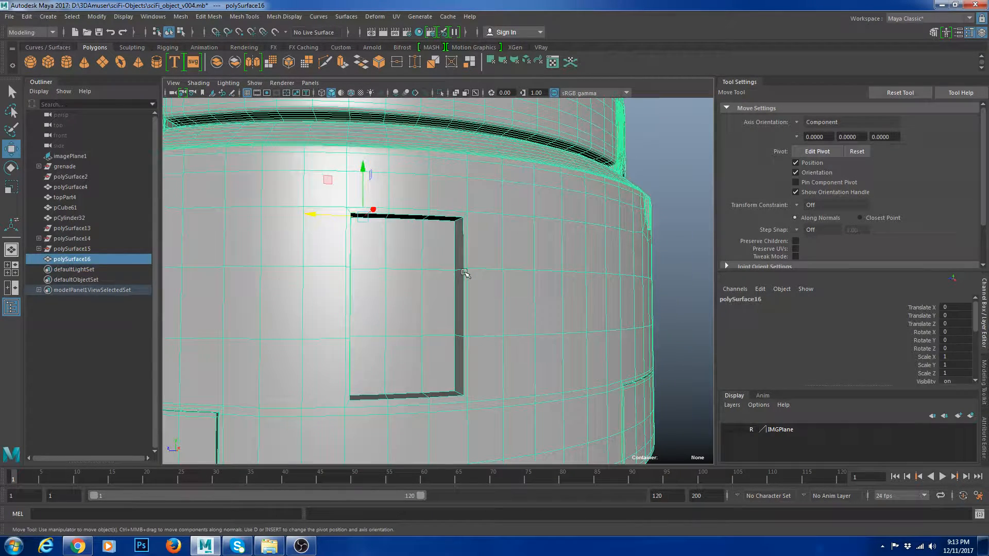
pyautogui.hotkey('ctrl', 'd')
pyautogui.hotkey('ctrl', '1')
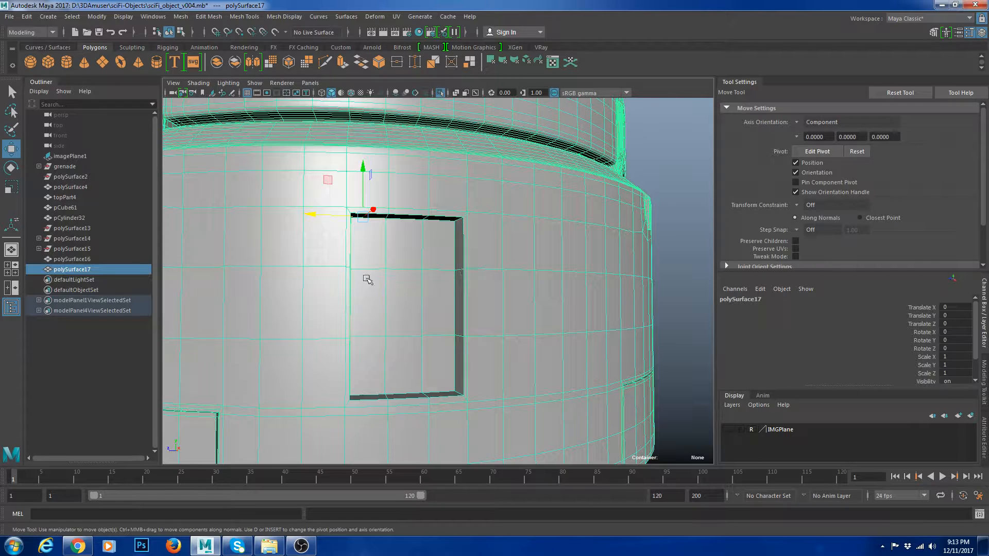
# Delete every face of the duplicate shell except the three-by-three block forming the recess floor.
pyautogui.press('F11')
pyautogui.click(368, 246)
pyautogui.keyDown('shift'); pyautogui.doubleClick(365, 359); pyautogui.keyUp('shift')
pyautogui.keyDown('shift'); pyautogui.click(434, 360); pyautogui.keyUp('shift')
pyautogui.keyDown('shift'); pyautogui.doubleClick(439, 252); pyautogui.keyUp('shift')
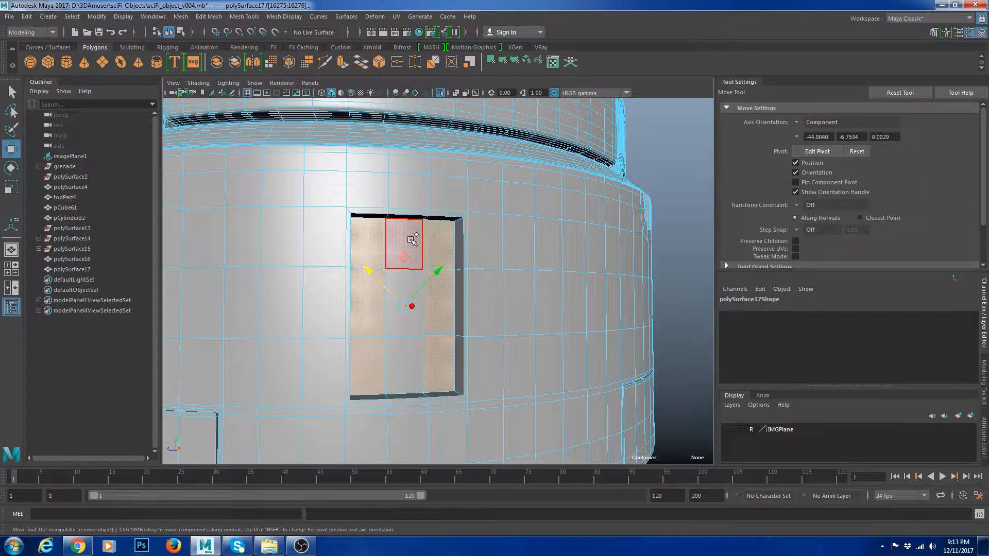
pyautogui.keyDown('shift'); pyautogui.click(411, 240); pyautogui.keyUp('shift')
pyautogui.keyDown('shift'); pyautogui.doubleClick(416, 364); pyautogui.keyUp('shift')
pyautogui.scroll(-5, 435, 349)
pyautogui.scroll(-3, 505, 331)
pyautogui.keyDown('alt'); pyautogui.moveTo(517, 330); pyautogui.dragTo(512, 332); pyautogui.keyUp('alt')
pyautogui.keyDown('shift'); pyautogui.moveTo(616, 386); pyautogui.dragTo(193, 128); pyautogui.keyUp('shift')
pyautogui.scroll(6, 438, 281)
pyautogui.press('Delete')
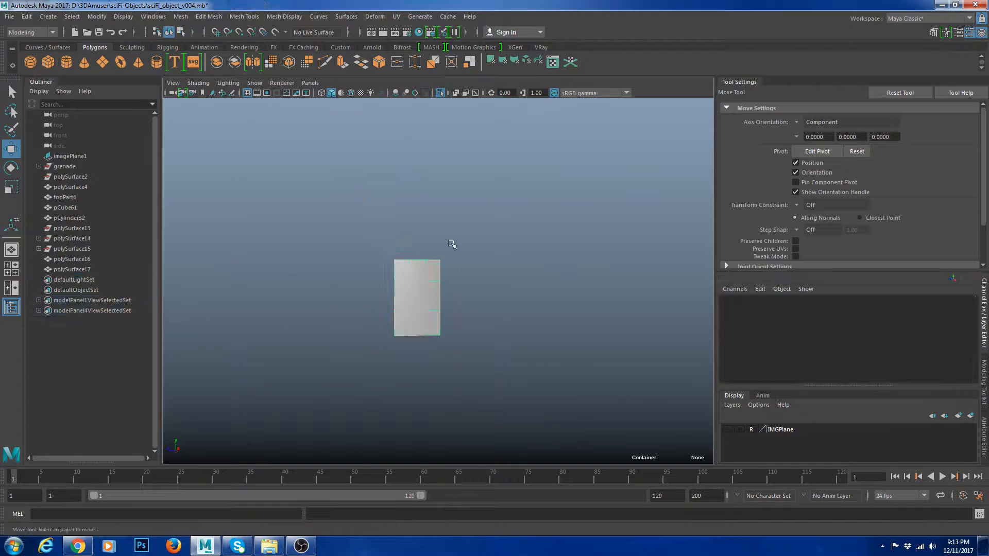
# Bring the other parts back into view, then scale the small panel to 0.932 and set its Translate X to 0.179.
pyautogui.click(432, 276)
pyautogui.keyDown('alt'); pyautogui.moveTo(480, 296); pyautogui.dragTo(476, 325); pyautogui.keyUp('alt')
pyautogui.click(547, 318)
pyautogui.hotkey('ctrl', '1')
pyautogui.click(462, 319)
pyautogui.press('r')
pyautogui.press('w')
pyautogui.keyDown('alt'); pyautogui.moveTo(572, 314); pyautogui.dragTo(528, 291, button='middle'); pyautogui.keyUp('alt')
pyautogui.keyDown('alt'); pyautogui.moveTo(448, 305); pyautogui.dragTo(508, 351, button='right'); pyautogui.keyUp('alt')
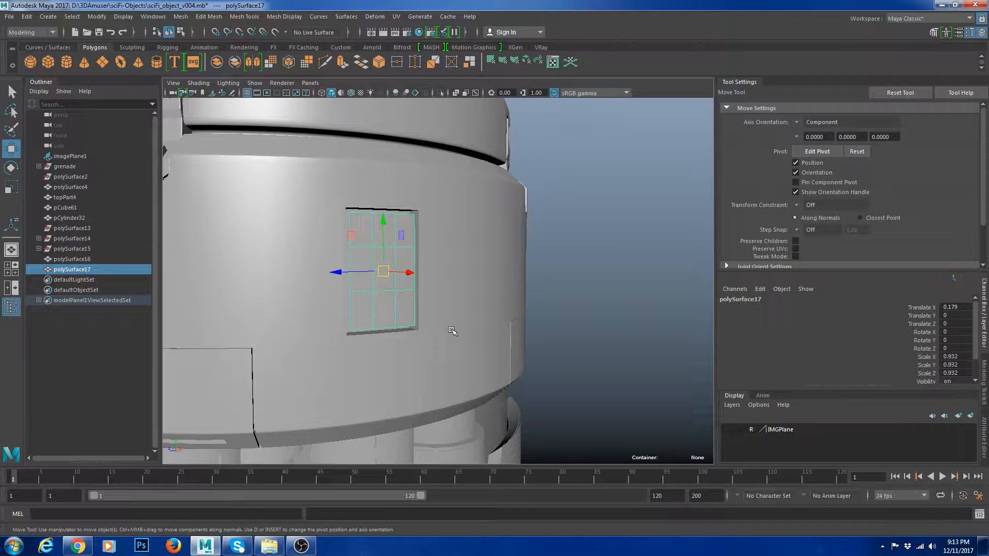
# Smooth the small panel's mesh with 1 division and select its left column of vertices for scaling.
pyautogui.keyDown('shift'); pyautogui.moveTo(588, 220); pyautogui.dragTo(567, 282, button='right'); pyautogui.keyUp('shift')
pyautogui.keyDown('alt'); pyautogui.moveTo(417, 285); pyautogui.dragTo(361, 274); pyautogui.keyUp('alt')
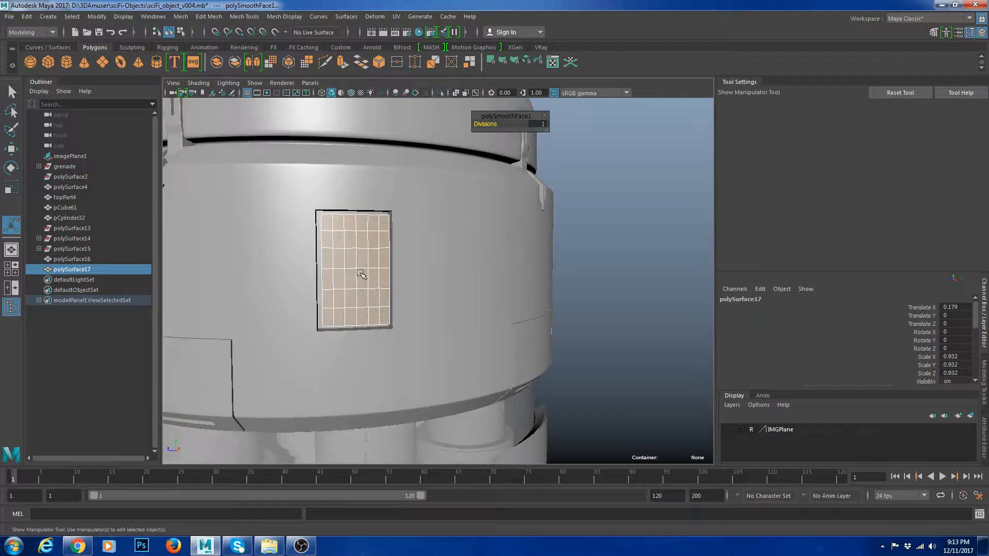
pyautogui.press('q')
pyautogui.moveTo(370, 244); pyautogui.dragTo(338, 243, button='right')
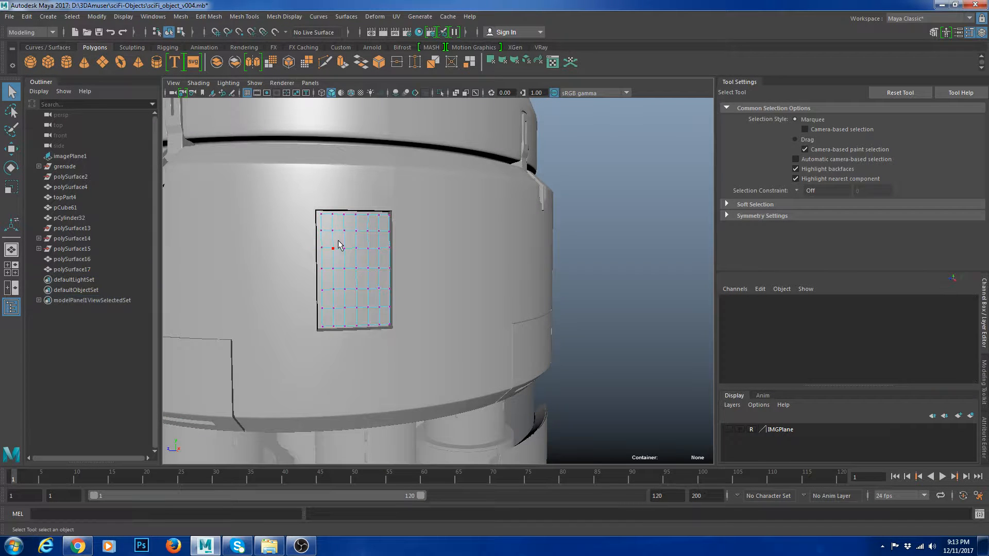
pyautogui.keyDown('alt'); pyautogui.moveTo(338, 243); pyautogui.dragTo(315, 247); pyautogui.keyUp('alt')
pyautogui.moveTo(277, 191); pyautogui.dragTo(317, 345)
pyautogui.press('r')
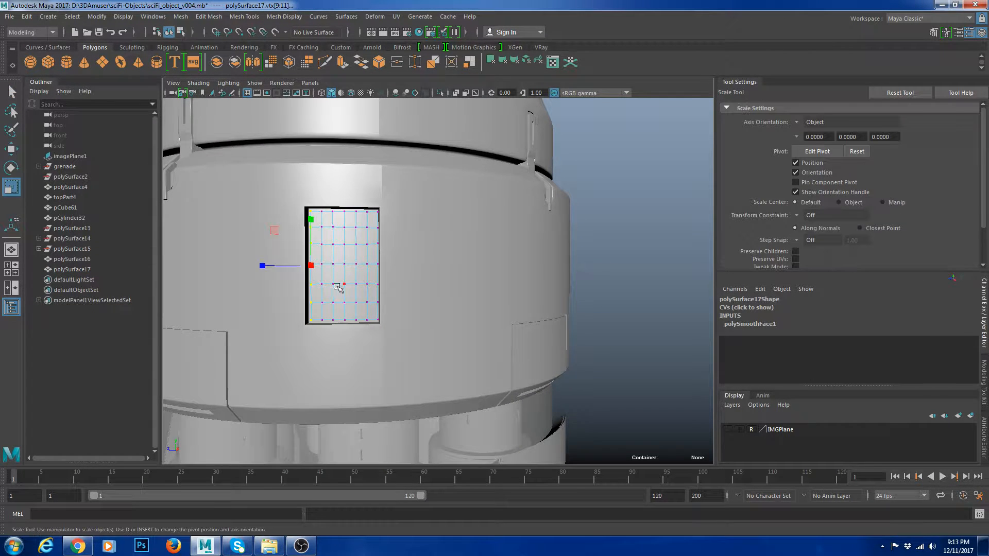
pyautogui.keyDown('alt'); pyautogui.moveTo(453, 288); pyautogui.dragTo(488, 291); pyautogui.keyUp('alt')
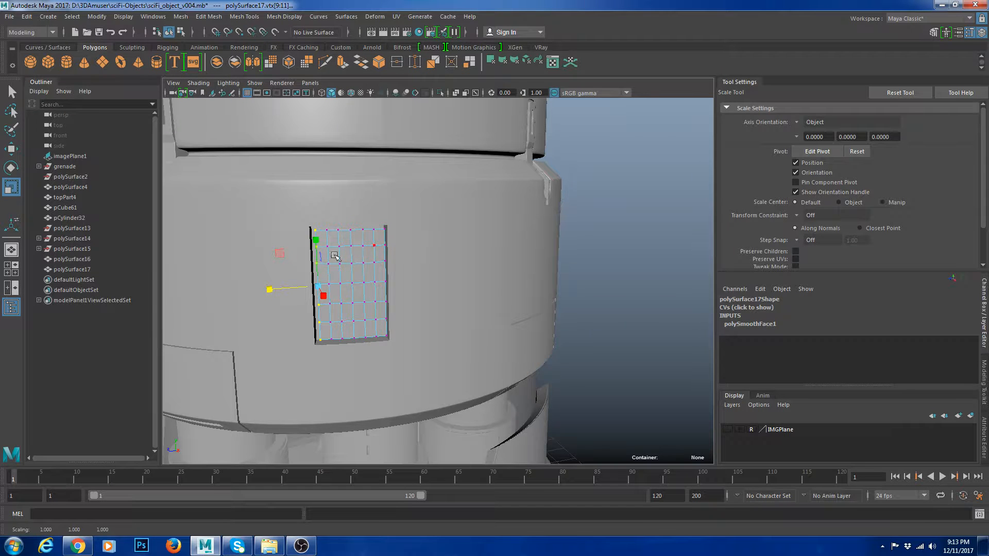
# Return to object mode and isolate the small panel from the surrounding shell.
pyautogui.moveTo(335, 256); pyautogui.dragTo(372, 242, button='right')
pyautogui.press('3')
pyautogui.click(595, 272)
pyautogui.click(418, 280)
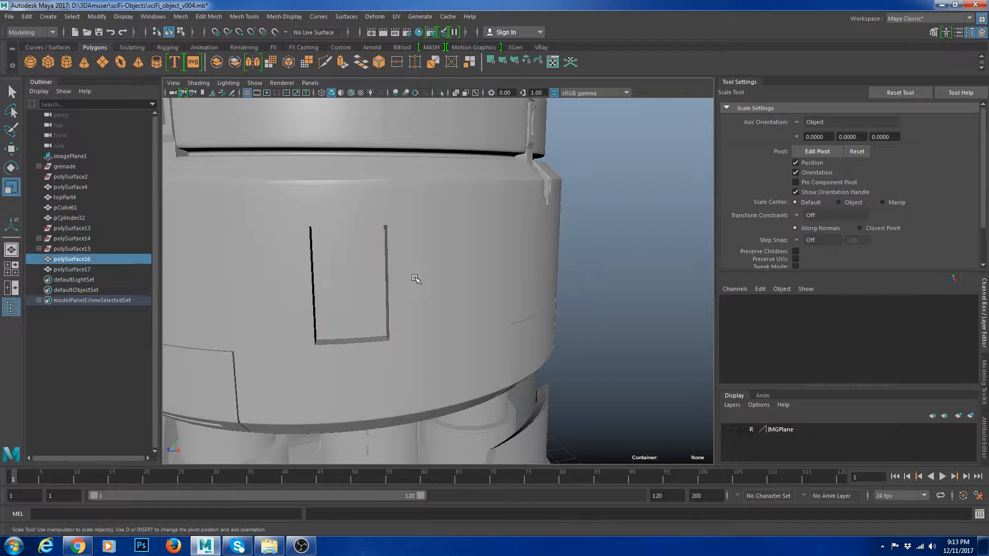
pyautogui.click(375, 299)
pyautogui.keyDown('alt'); pyautogui.moveTo(450, 358); pyautogui.dragTo(439, 358); pyautogui.keyUp('alt')
pyautogui.hotkey('ctrl', '1')
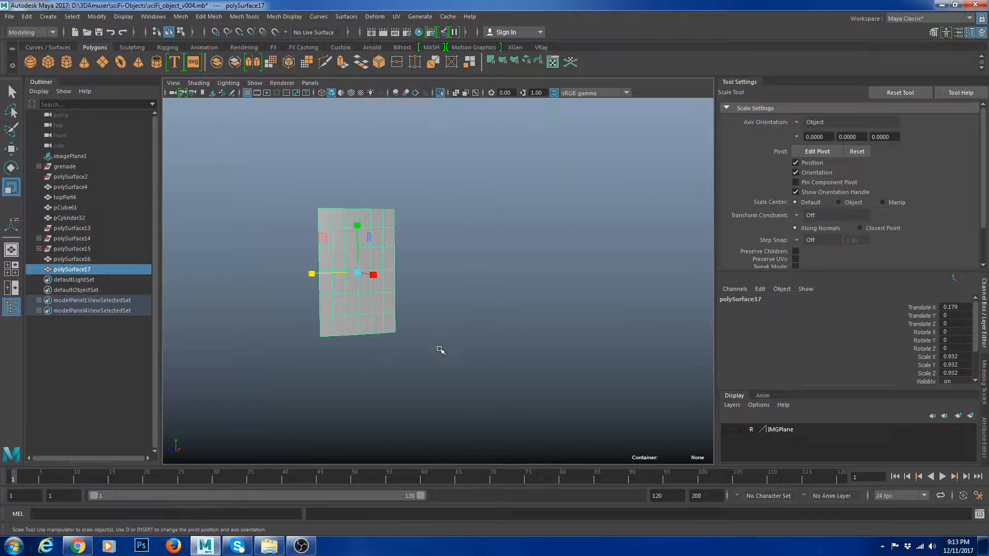
# Select the two middle edges along the isolated panel's bottom border for moving.
pyautogui.keyDown('alt'); pyautogui.moveTo(435, 328); pyautogui.dragTo(472, 290, button='middle'); pyautogui.keyUp('alt')
pyautogui.keyDown('alt'); pyautogui.moveTo(412, 330); pyautogui.dragTo(448, 389, button='right'); pyautogui.keyUp('alt')
pyautogui.moveTo(374, 334); pyautogui.dragTo(369, 299, button='right')
pyautogui.click(341, 321)
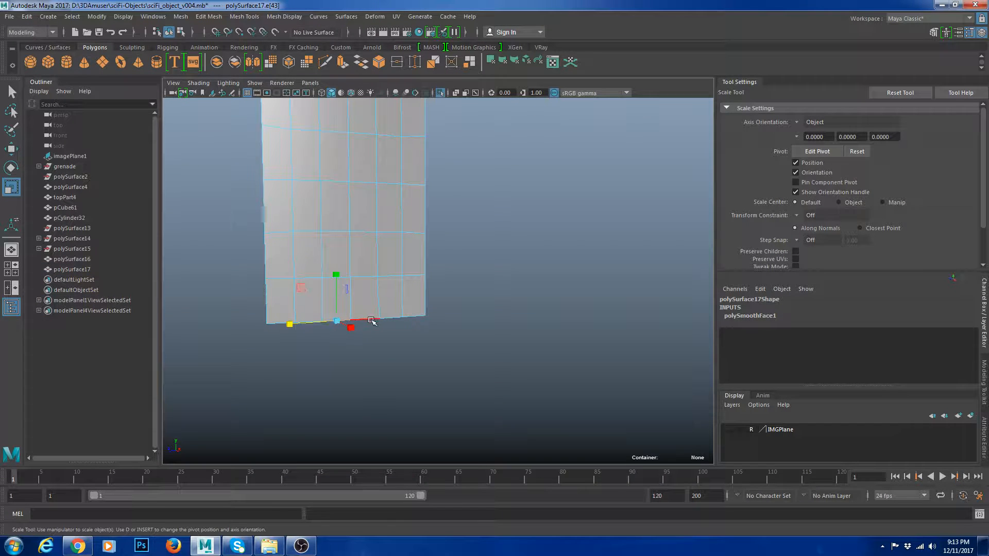
pyautogui.keyDown('shift'); pyautogui.click(369, 320); pyautogui.keyUp('shift')
pyautogui.press('w')
pyautogui.moveTo(352, 332); pyautogui.dragTo(358, 349)
pyautogui.hotkey('ctrl', 'z')
pyautogui.hotkey('ctrl', 'z')
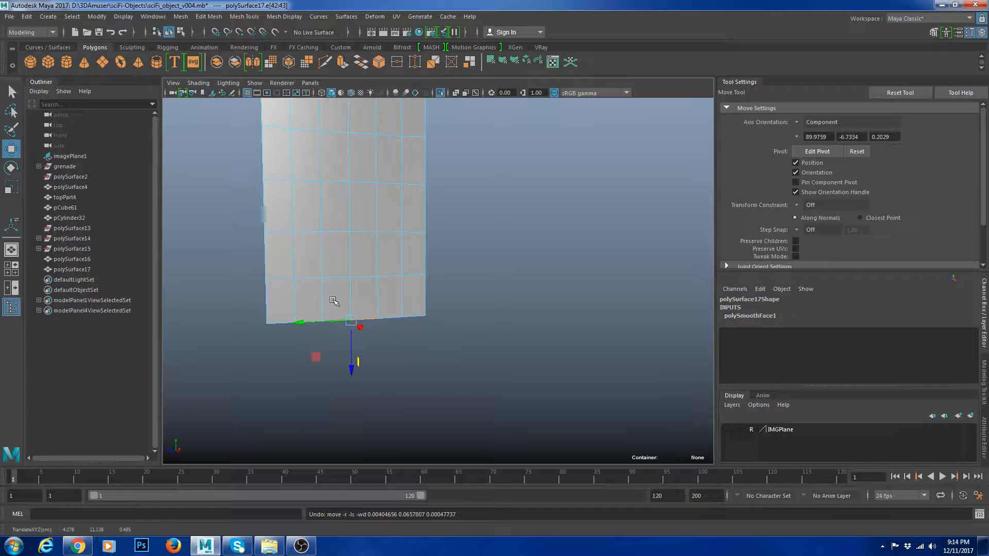
# Reorient the move axes to follow the panel and raise the two middle bottom edges to form a shallow notch.
pyautogui.press('d')
pyautogui.click(347, 266)
pyautogui.moveTo(348, 203); pyautogui.dragTo(347, 189)
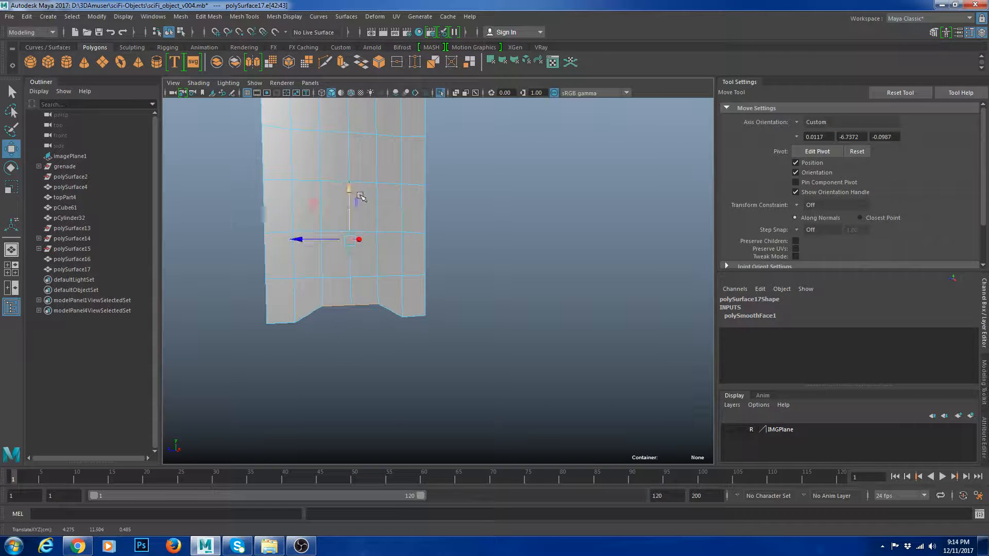
pyautogui.press('F8')
pyautogui.click(512, 208)
# Insert supporting edge loops close to the panel's bottom, left, right and top borders.
pyautogui.keyDown('alt'); pyautogui.moveTo(432, 207); pyautogui.dragTo(461, 236, button='middle'); pyautogui.keyUp('alt')
pyautogui.click(412, 250)
pyautogui.keyDown('alt'); pyautogui.moveTo(400, 256); pyautogui.dragTo(443, 209, button='middle'); pyautogui.keyUp('alt')
pyautogui.keyDown('alt'); pyautogui.moveTo(396, 257); pyautogui.dragTo(435, 286, button='right'); pyautogui.keyUp('alt')
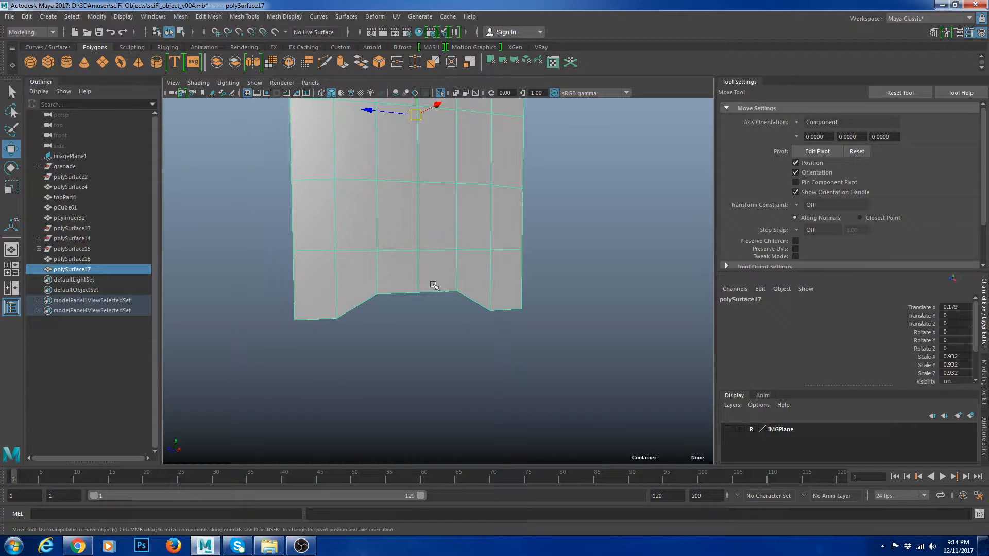
pyautogui.press('g')
pyautogui.moveTo(376, 291); pyautogui.dragTo(378, 288)
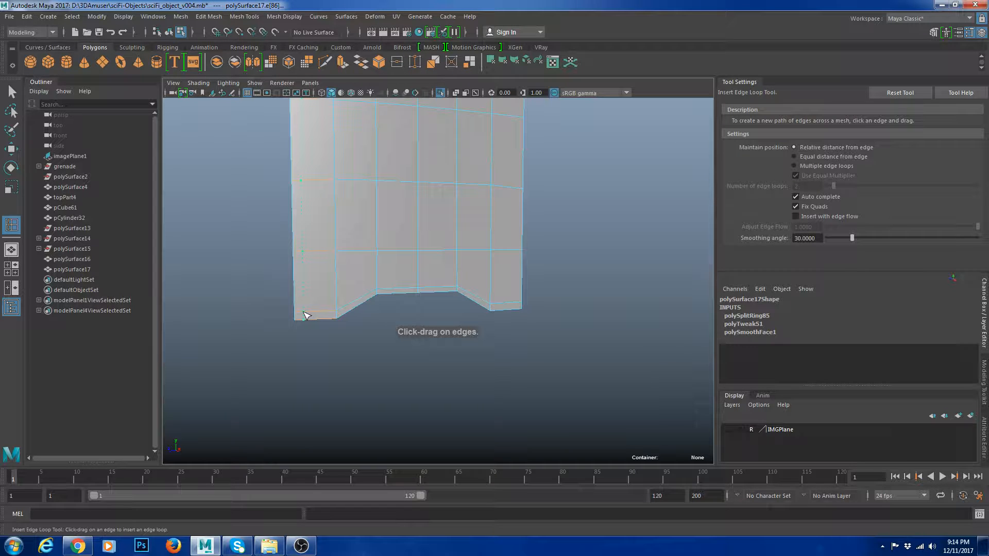
pyautogui.click(304, 316)
pyautogui.click(518, 307)
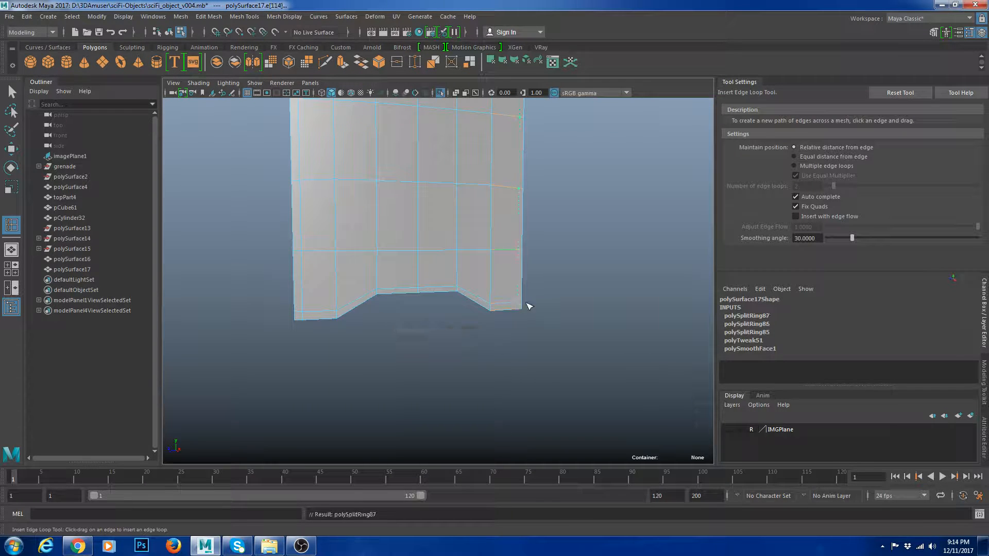
pyautogui.keyDown('alt'); pyautogui.moveTo(525, 304); pyautogui.dragTo(352, 223); pyautogui.keyUp('alt')
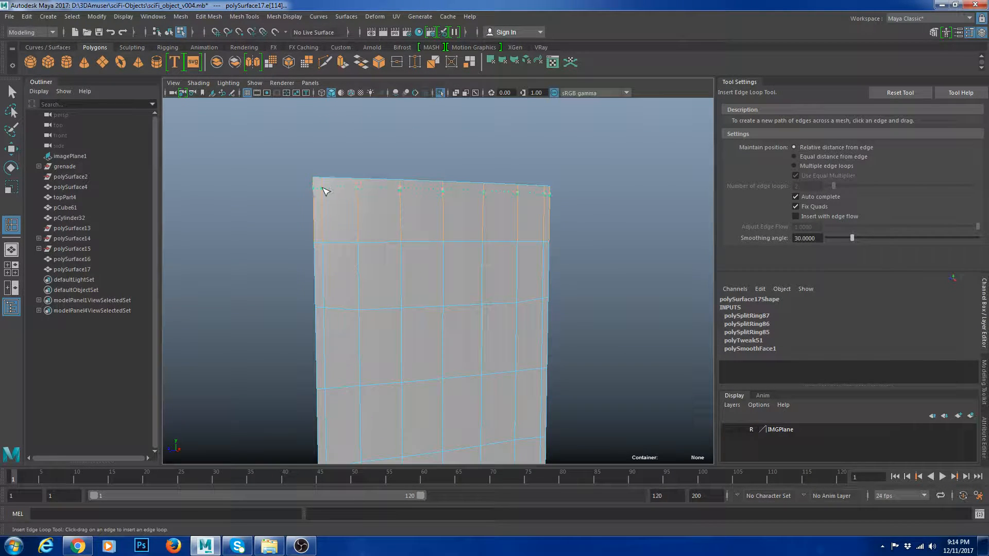
pyautogui.moveTo(322, 188); pyautogui.dragTo(323, 186)
# Cut a diagonal edge with Multi-Cut across each of the panel's two top corners, from the corner to the inner loop crossing.
pyautogui.press('w')
pyautogui.moveTo(371, 188); pyautogui.dragTo(361, 167, button='right')
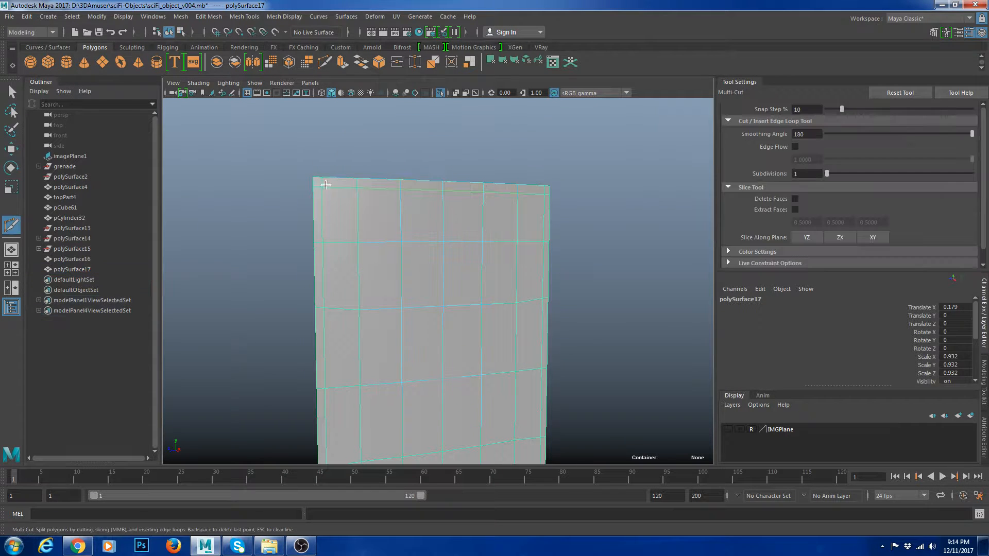
pyautogui.click(323, 184)
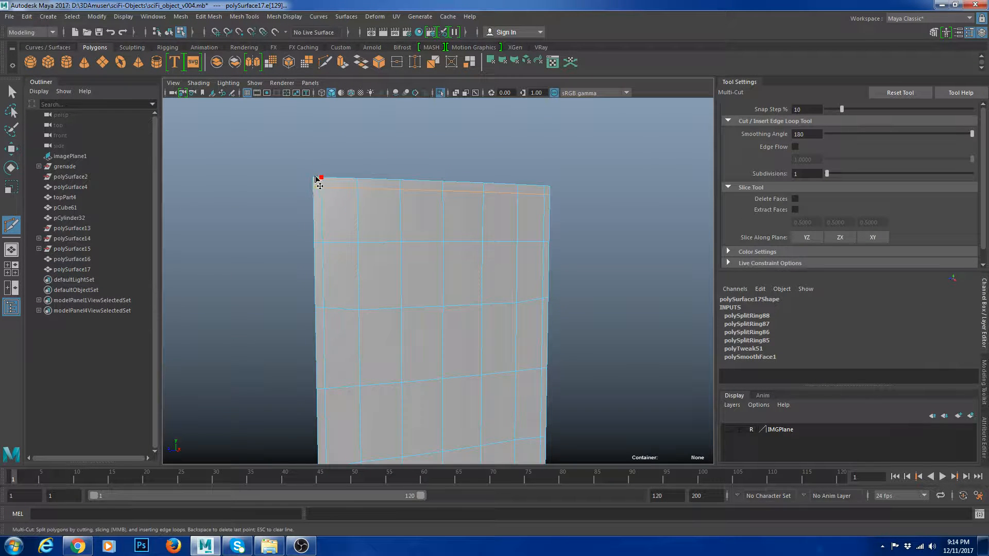
pyautogui.rightClick(518, 208)
pyautogui.click(549, 187)
pyautogui.click(544, 194)
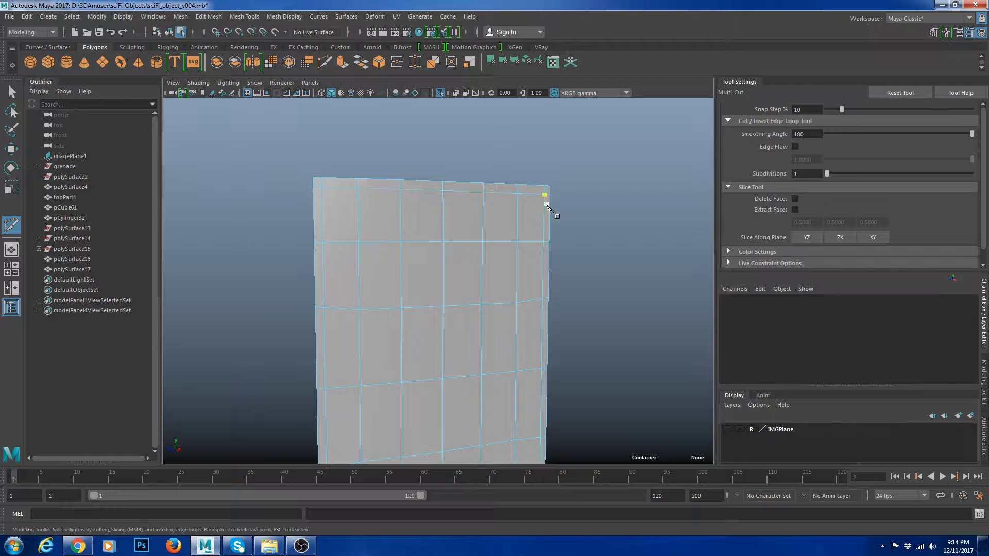
pyautogui.keyDown('alt'); pyautogui.moveTo(546, 206); pyautogui.dragTo(333, 234); pyautogui.keyUp('alt')
pyautogui.keyDown('alt'); pyautogui.moveTo(332, 235); pyautogui.dragTo(341, 236, button='right'); pyautogui.keyUp('alt')
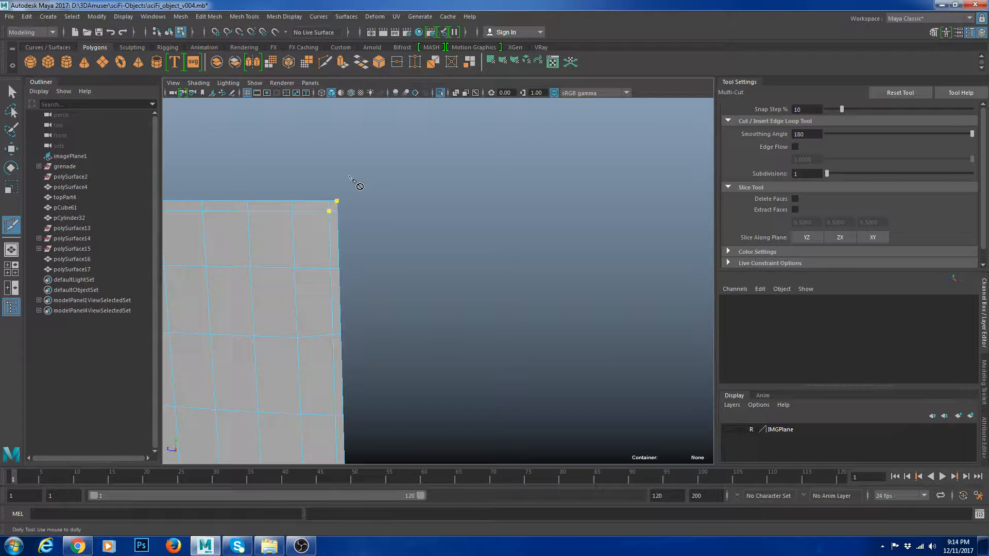
# Delete the short leftover loop edges beside the diagonals at both top corners of the panel.
pyautogui.press('w')
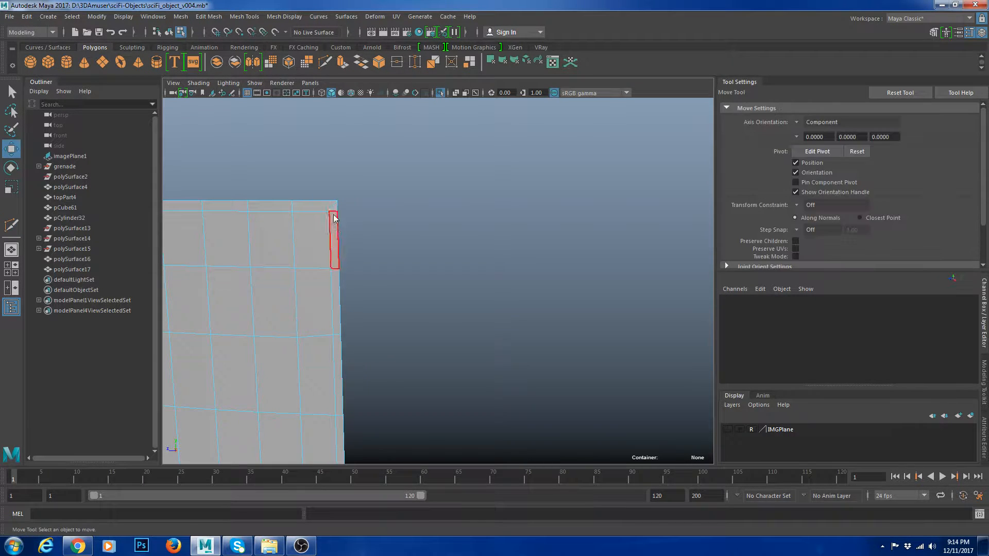
pyautogui.click(330, 205)
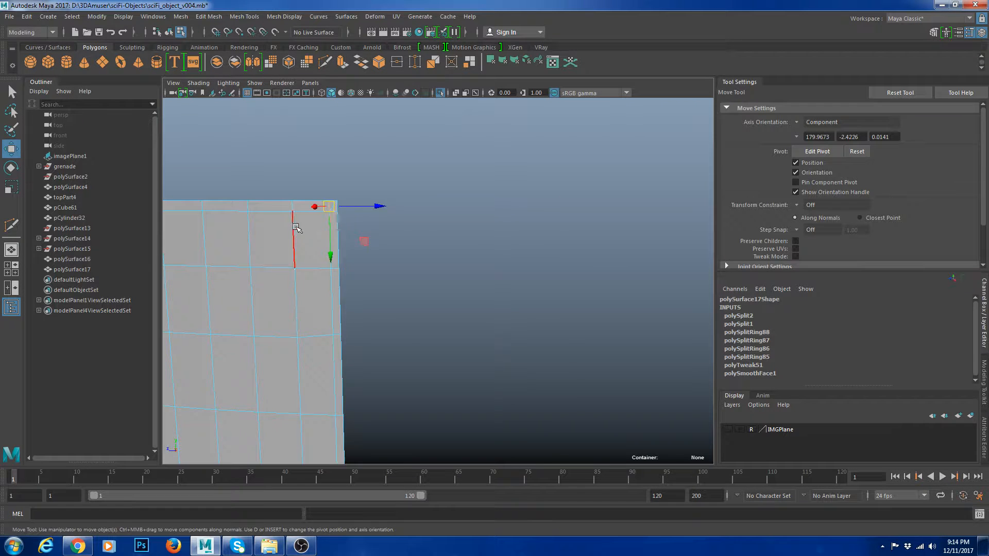
pyautogui.keyDown('alt'); pyautogui.moveTo(299, 230); pyautogui.dragTo(531, 226, button='middle'); pyautogui.keyUp('alt')
pyautogui.keyDown('shift'); pyautogui.click(312, 204); pyautogui.keyUp('shift')
pyautogui.hotkey('ctrl', 'Delete')
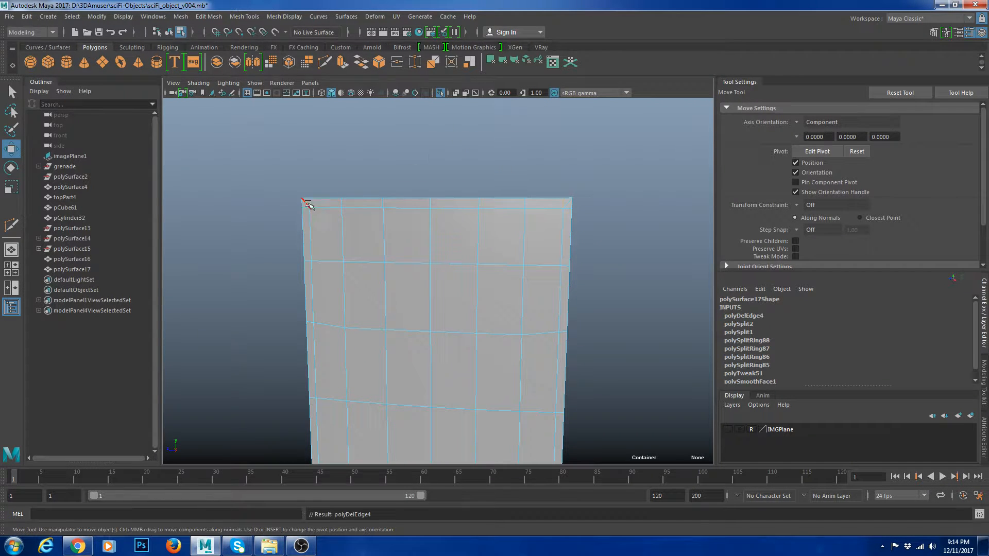
pyautogui.click(306, 207)
pyautogui.keyDown('shift'); pyautogui.click(567, 208); pyautogui.keyUp('shift')
pyautogui.hotkey('ctrl', 'Delete')
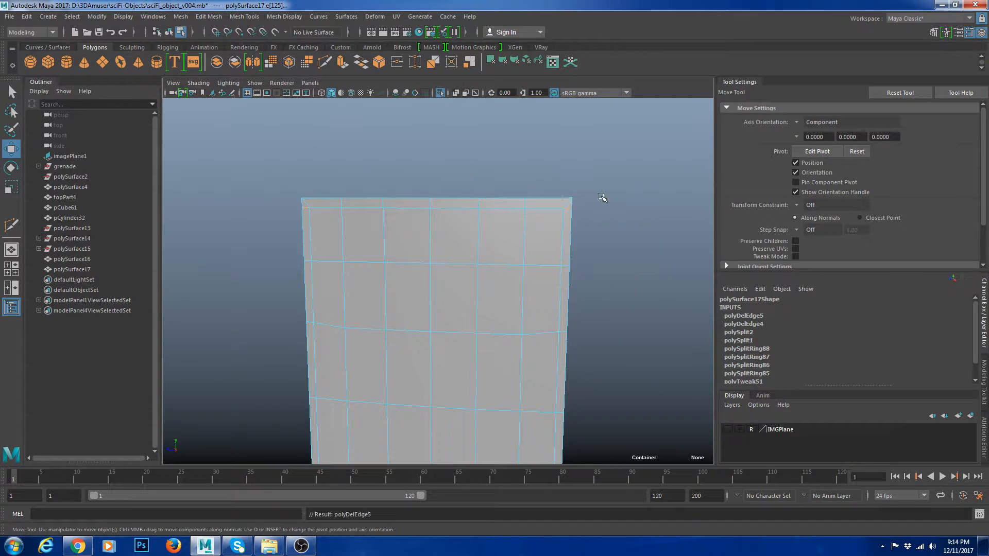
# Cut matching diagonal edges with Multi-Cut across the panel's two bottom corners.
pyautogui.keyDown('alt'); pyautogui.moveTo(601, 198); pyautogui.dragTo(535, 206, button='right'); pyautogui.keyUp('alt')
pyautogui.keyDown('alt'); pyautogui.moveTo(536, 206); pyautogui.dragTo(484, 276); pyautogui.keyUp('alt')
pyautogui.keyDown('alt'); pyautogui.moveTo(484, 276); pyautogui.dragTo(515, 342, button='right'); pyautogui.keyUp('alt')
pyautogui.keyDown('alt'); pyautogui.moveTo(356, 272); pyautogui.dragTo(450, 257, button='middle'); pyautogui.keyUp('alt')
pyautogui.keyDown('alt'); pyautogui.moveTo(450, 258); pyautogui.dragTo(493, 238, button='right'); pyautogui.keyUp('alt')
pyautogui.moveTo(493, 239); pyautogui.dragTo(545, 223, button='right')
pyautogui.press('y')
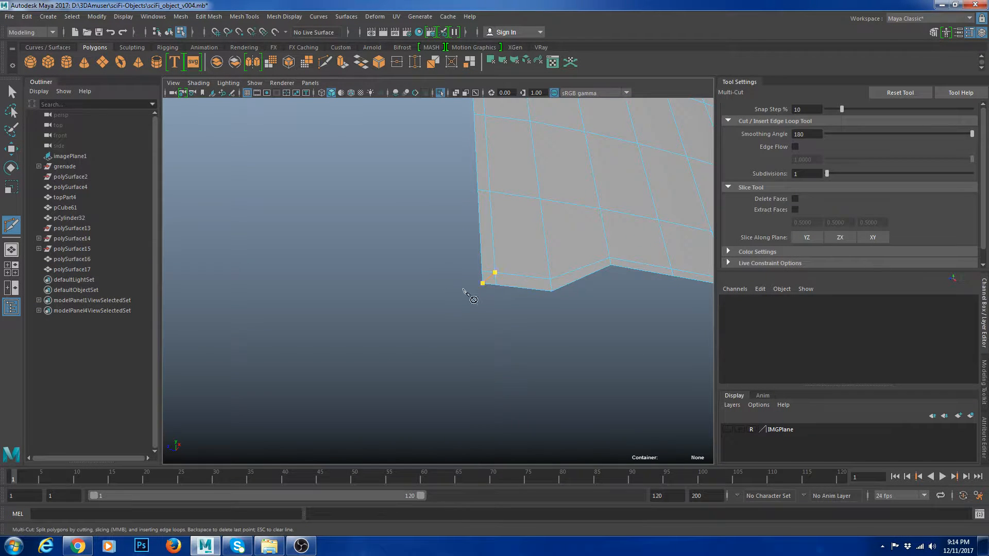
pyautogui.keyDown('alt'); pyautogui.moveTo(473, 299); pyautogui.dragTo(478, 299, button='middle'); pyautogui.keyUp('alt')
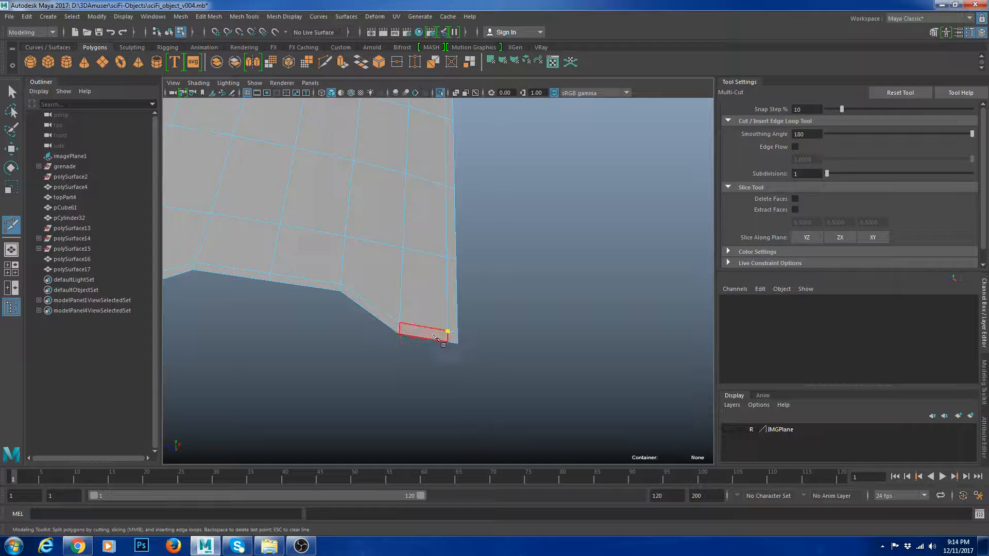
# Delete the short leftover loop edges beside the diagonals at both bottom corners of the panel.
pyautogui.press('w')
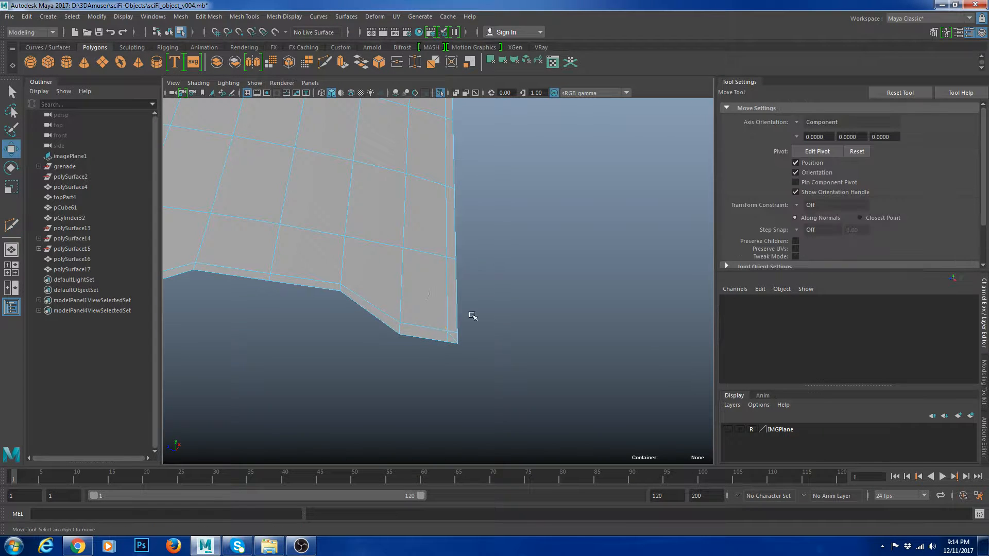
pyautogui.click(450, 340)
pyautogui.click(455, 331)
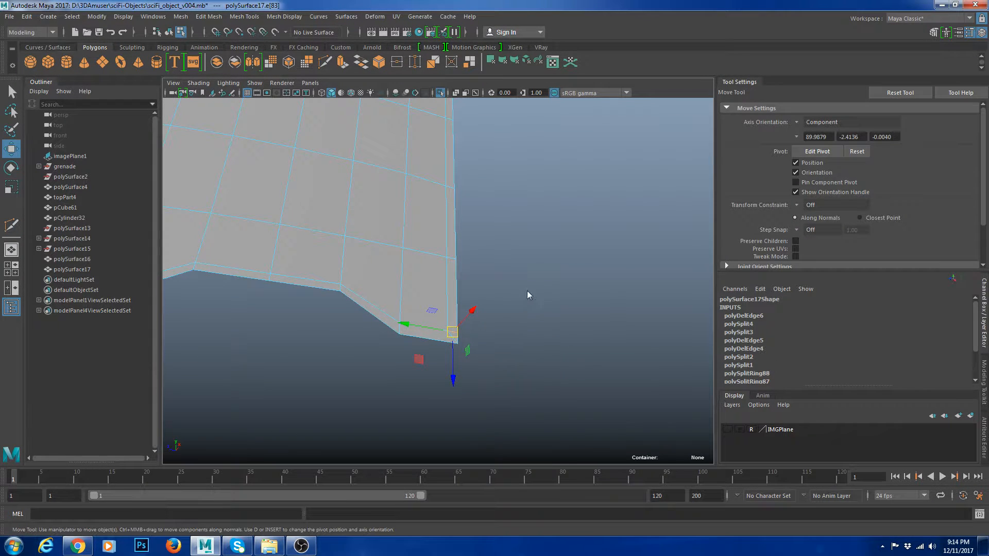
pyautogui.hotkey('ctrl', 'Delete')
pyautogui.keyDown('alt'); pyautogui.moveTo(392, 299); pyautogui.dragTo(510, 297, button='middle'); pyautogui.keyUp('alt')
pyautogui.click(567, 274)
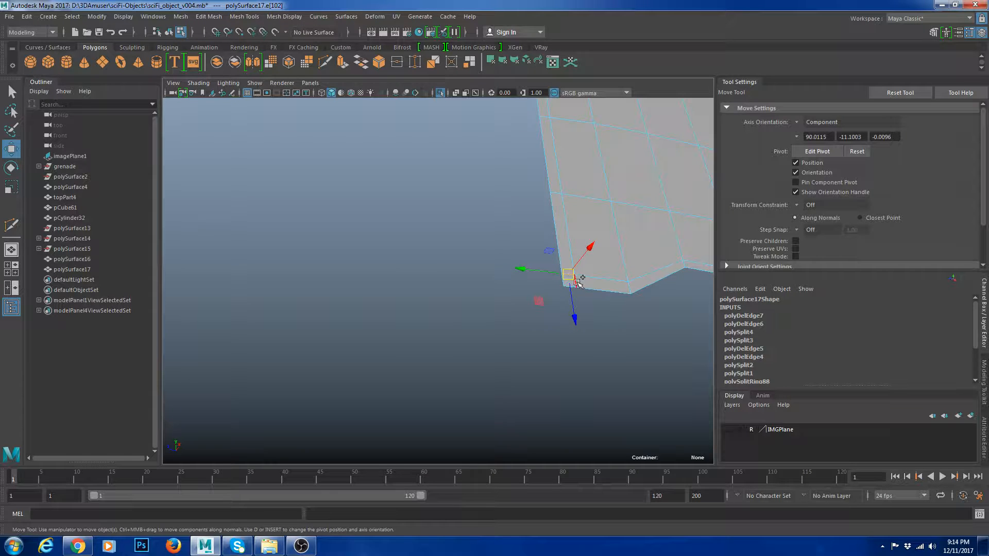
pyautogui.keyDown('shift'); pyautogui.click(577, 281); pyautogui.keyUp('shift')
pyautogui.hotkey('ctrl', 'Delete')
# Preview the panel smoothed, examine its rounded corners and bottom notch, and return it to the unsmoothed display.
pyautogui.scroll(-6, 626, 259)
pyautogui.keyDown('alt'); pyautogui.moveTo(625, 259); pyautogui.dragTo(453, 298, button='middle'); pyautogui.keyUp('alt')
pyautogui.moveTo(354, 266); pyautogui.dragTo(407, 238, button='right')
pyautogui.press('3')
pyautogui.click(519, 212)
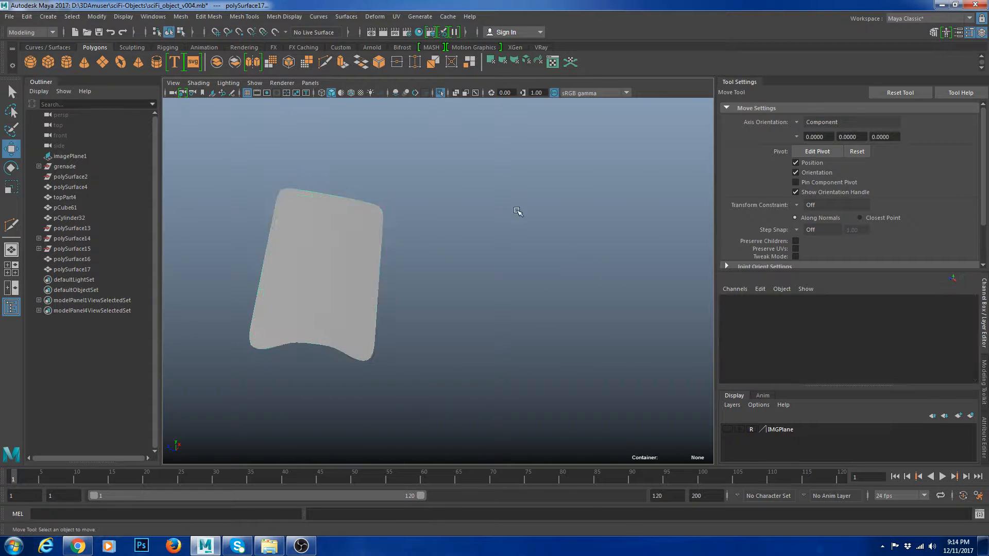
pyautogui.scroll(-4, 519, 211)
pyautogui.keyDown('alt'); pyautogui.moveTo(519, 212); pyautogui.dragTo(447, 341); pyautogui.keyUp('alt')
pyautogui.scroll(4, 384, 308)
pyautogui.click(375, 305)
pyautogui.press('1')
pyautogui.scroll(3, 417, 314)
pyautogui.keyDown('alt'); pyautogui.moveTo(442, 316); pyautogui.dragTo(522, 258, button='middle'); pyautogui.keyUp('alt')
pyautogui.scroll(1, 522, 259)
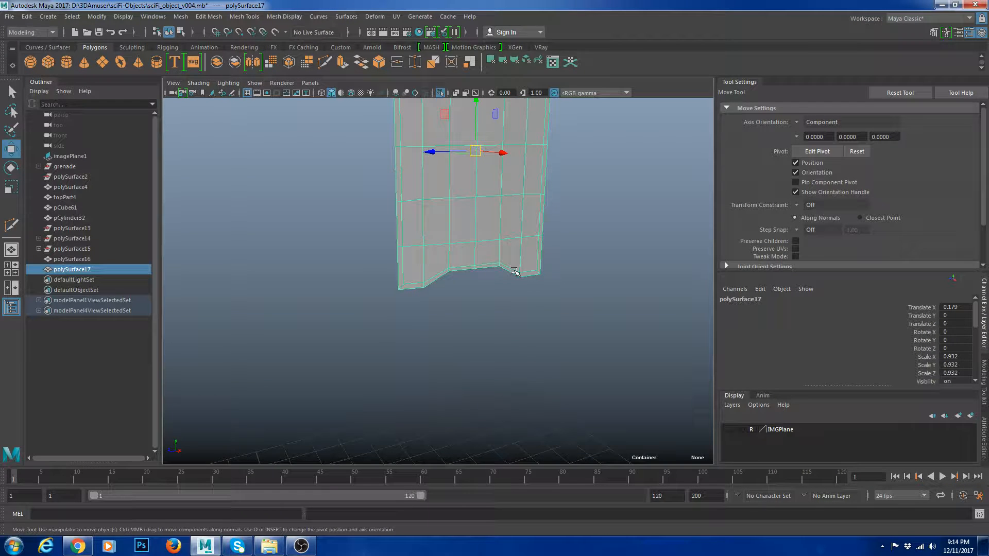
pyautogui.keyDown('alt'); pyautogui.moveTo(544, 247); pyautogui.dragTo(449, 251); pyautogui.keyUp('alt')
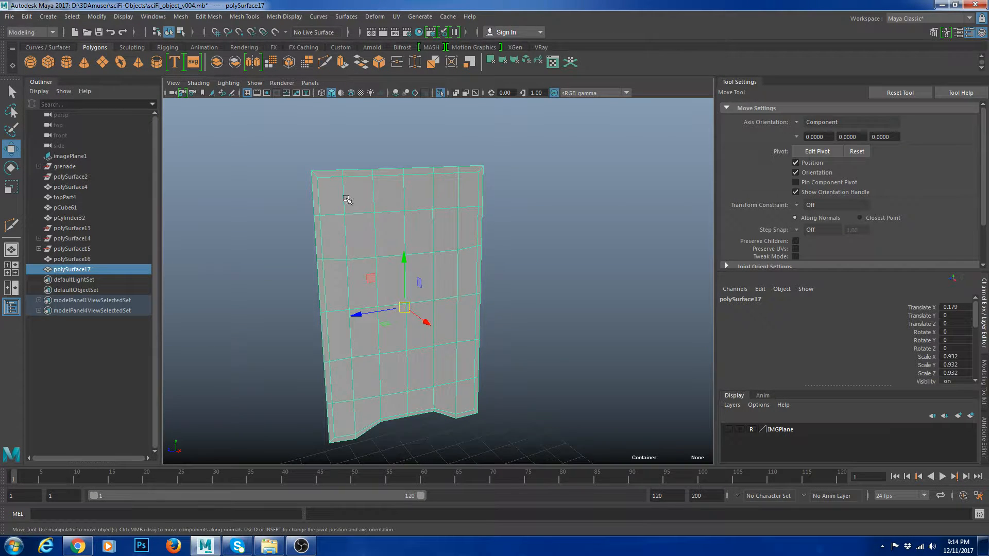
pyautogui.scroll(3, 346, 200)
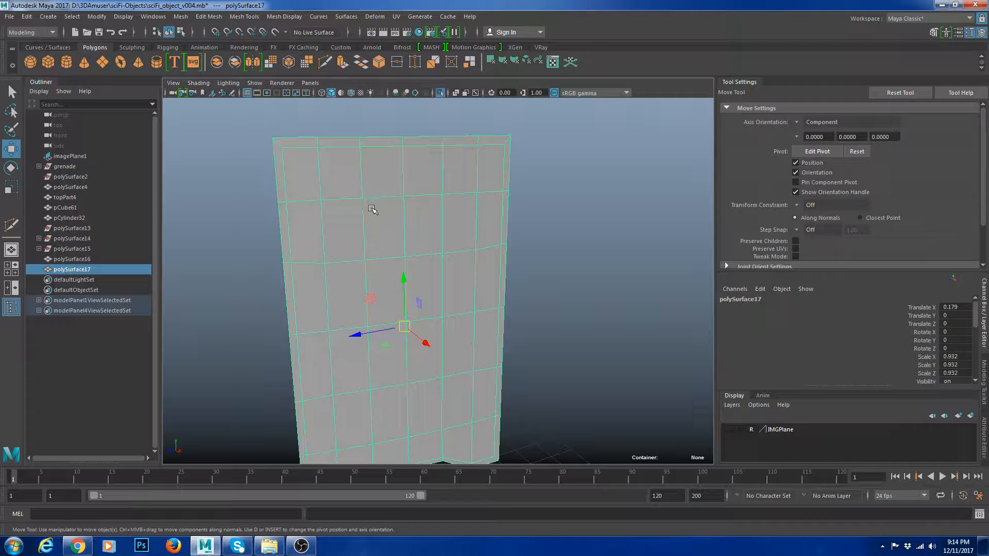
# Extrude the two faces inside the panel's top corners and scale them inward to form inset faces.
pyautogui.hotkey('ctrl', 'shift', 'x')
pyautogui.keyDown('alt'); pyautogui.moveTo(323, 175); pyautogui.dragTo(353, 213, button='middle'); pyautogui.keyUp('alt')
pyautogui.scroll(2, 354, 216)
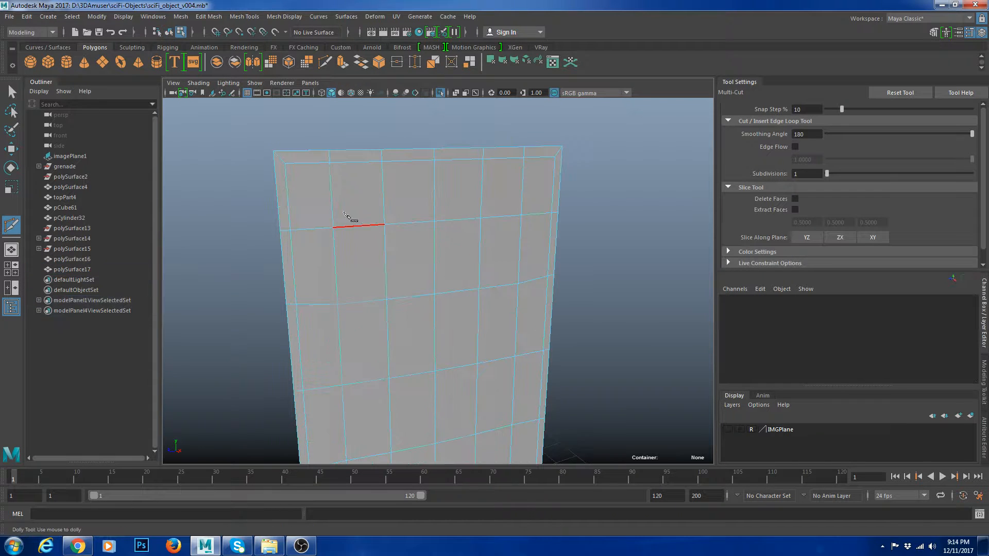
pyautogui.press('w')
pyautogui.click(304, 185)
pyautogui.keyDown('shift'); pyautogui.click(538, 186); pyautogui.keyUp('shift')
pyautogui.hotkey('ctrl', 'e')
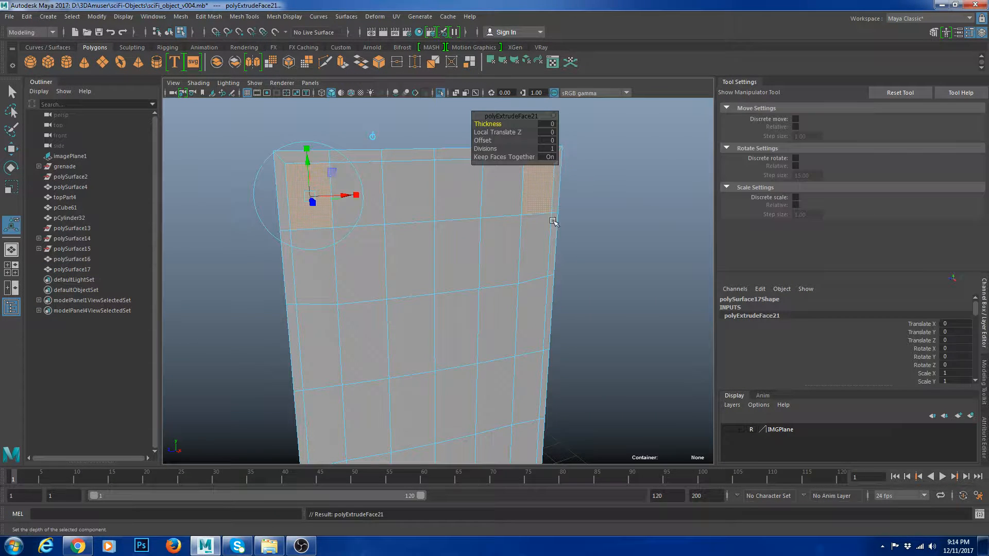
pyautogui.moveTo(330, 207); pyautogui.dragTo(305, 199)
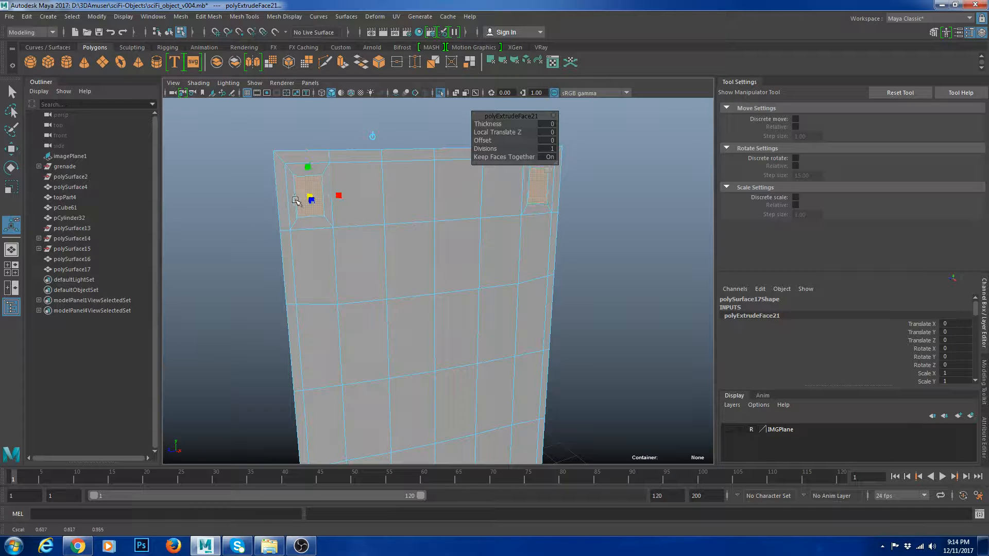
# Extrude the two inset corner faces again, narrow them to thin strips and rotate them to a slant.
pyautogui.scroll(3, 311, 199)
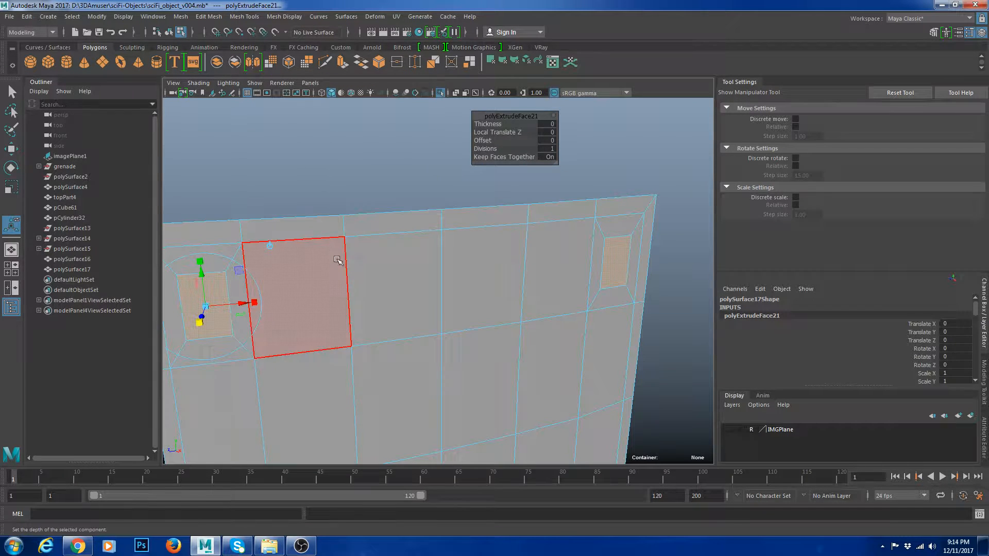
pyautogui.hotkey('ctrl', 'e')
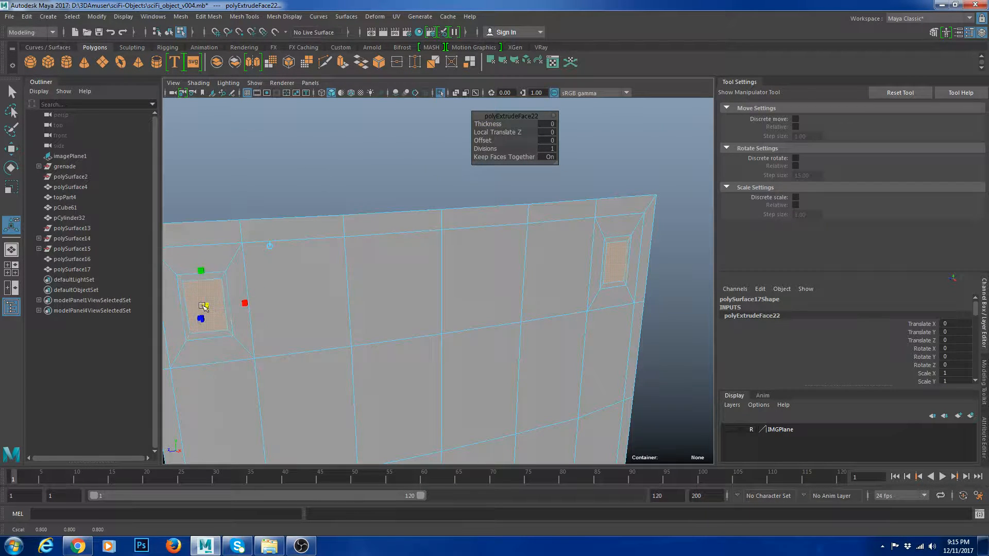
pyautogui.click(251, 275)
pyautogui.moveTo(251, 275); pyautogui.dragTo(230, 257)
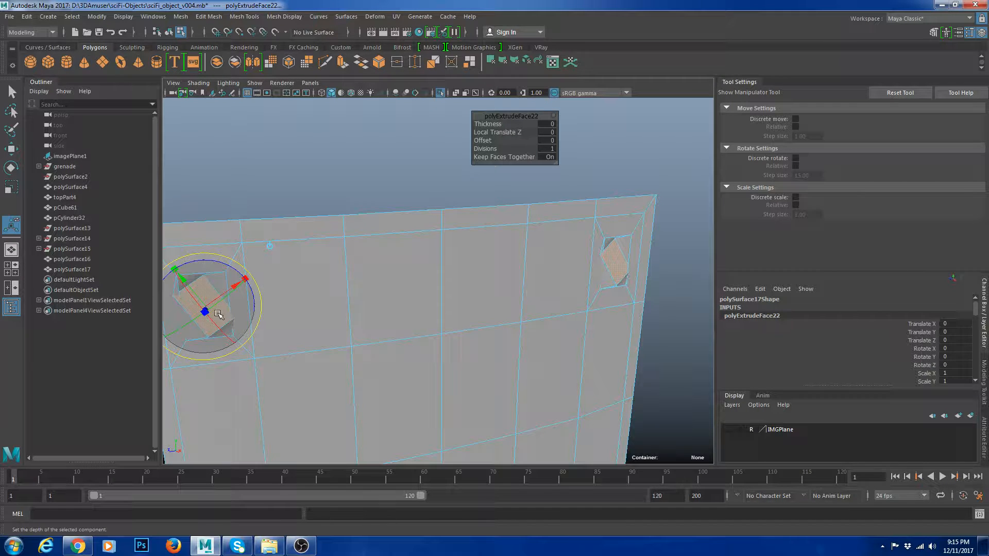
pyautogui.hotkey('ctrl', 'z')
pyautogui.click(205, 321)
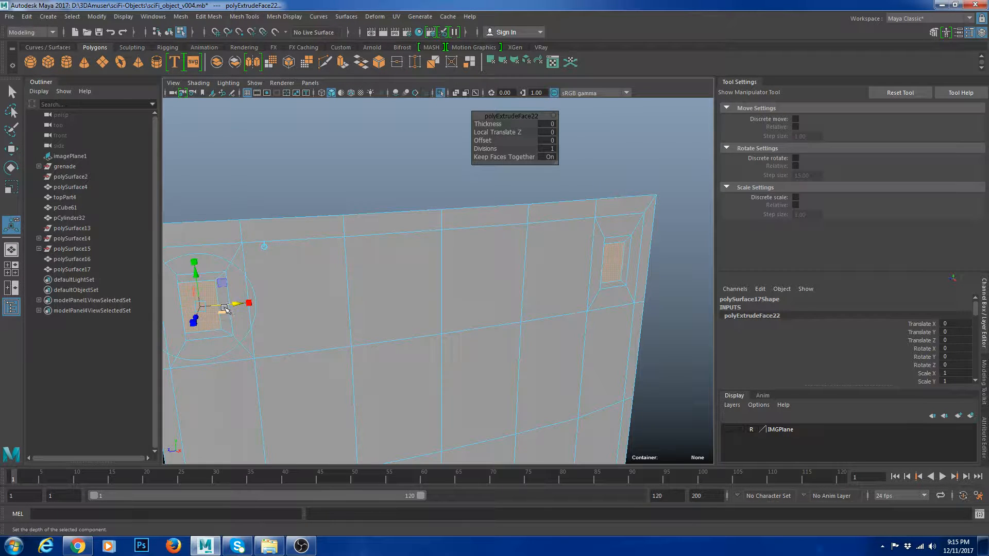
pyautogui.moveTo(246, 303); pyautogui.dragTo(201, 305)
pyautogui.moveTo(252, 276); pyautogui.dragTo(229, 256)
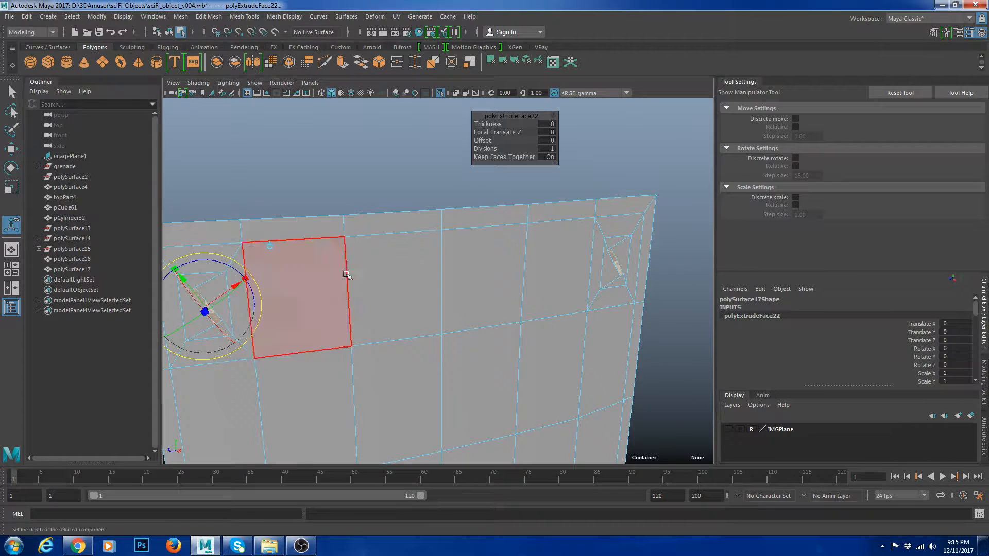
# Rotate the thin strip in one top corner so that its slant mirrors the strip in the other corner.
pyautogui.scroll(-5, 402, 280)
pyautogui.keyDown('alt'); pyautogui.moveTo(440, 283); pyautogui.dragTo(482, 283); pyautogui.keyUp('alt')
pyautogui.keyDown('alt'); pyautogui.moveTo(592, 282); pyautogui.dragTo(497, 276, button='middle'); pyautogui.keyUp('alt')
pyautogui.scroll(2, 497, 275)
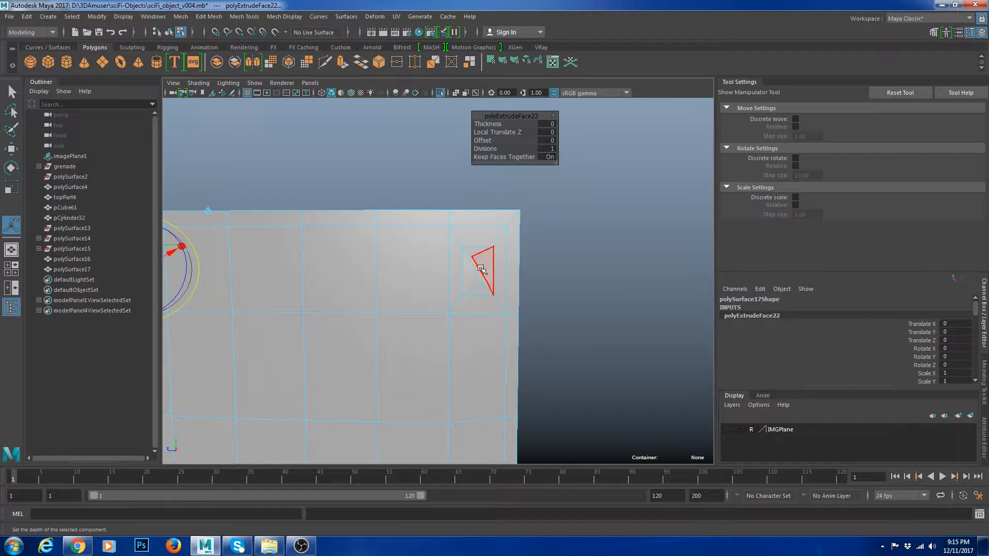
pyautogui.click(507, 268)
pyautogui.press('e')
pyautogui.moveTo(562, 241); pyautogui.dragTo(595, 226)
# Extrude both slanted strips inward into the panel to form recessed slots.
pyautogui.keyDown('alt'); pyautogui.moveTo(589, 281); pyautogui.dragTo(466, 327); pyautogui.keyUp('alt')
pyautogui.keyDown('alt'); pyautogui.moveTo(412, 361); pyautogui.dragTo(482, 366); pyautogui.keyUp('alt')
pyautogui.press('w')
pyautogui.keyDown('alt'); pyautogui.moveTo(509, 364); pyautogui.dragTo(497, 315, button='right'); pyautogui.keyUp('alt')
pyautogui.keyDown('alt'); pyautogui.moveTo(497, 315); pyautogui.dragTo(621, 301, button='middle'); pyautogui.keyUp('alt')
pyautogui.keyDown('shift'); pyautogui.click(356, 253); pyautogui.keyUp('shift')
pyautogui.keyDown('alt'); pyautogui.moveTo(394, 305); pyautogui.dragTo(502, 316); pyautogui.keyUp('alt')
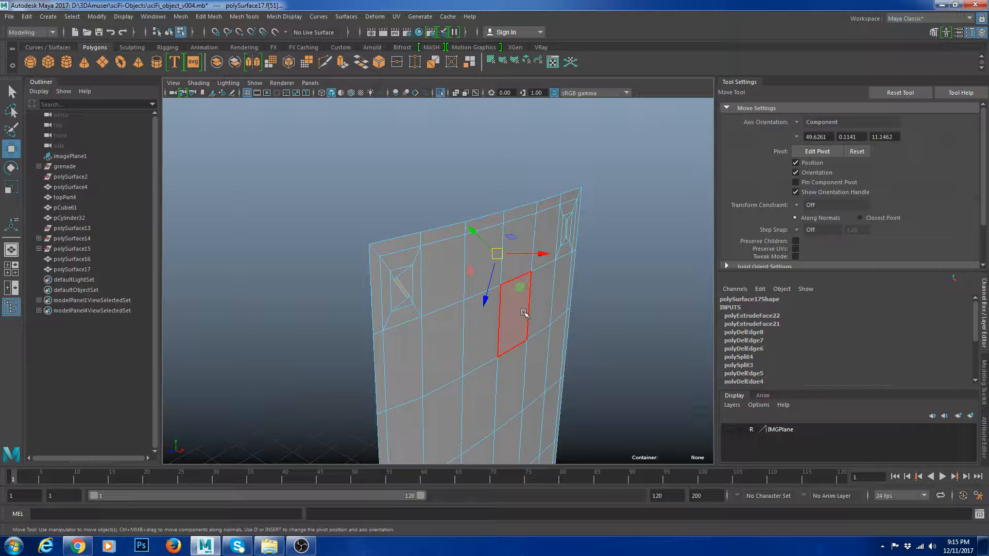
pyautogui.press('Delete')
pyautogui.hotkey('ctrl', 'z')
pyautogui.keyDown('alt'); pyautogui.moveTo(627, 261); pyautogui.dragTo(640, 283); pyautogui.keyUp('alt')
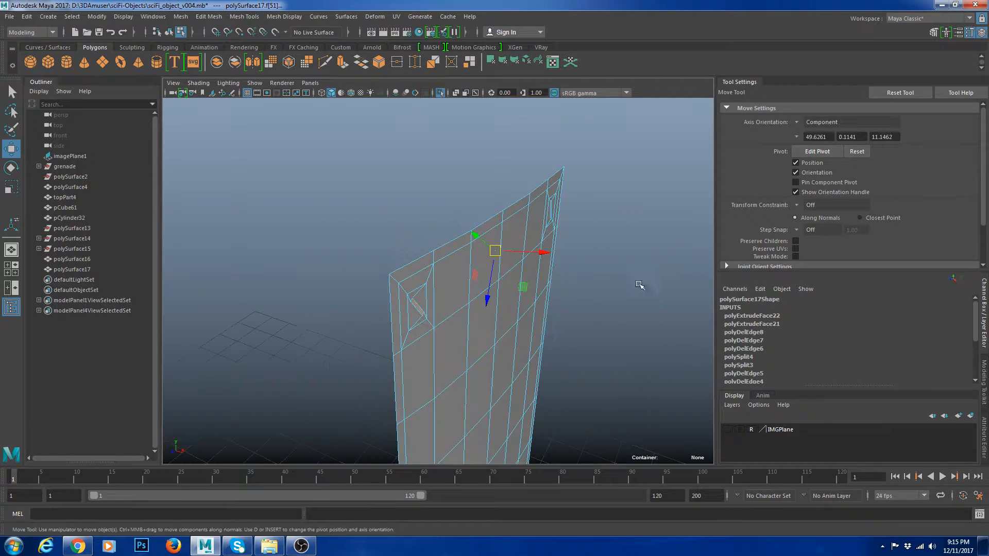
pyautogui.hotkey('ctrl', 'e')
pyautogui.moveTo(445, 311); pyautogui.dragTo(436, 310)
pyautogui.press('w')
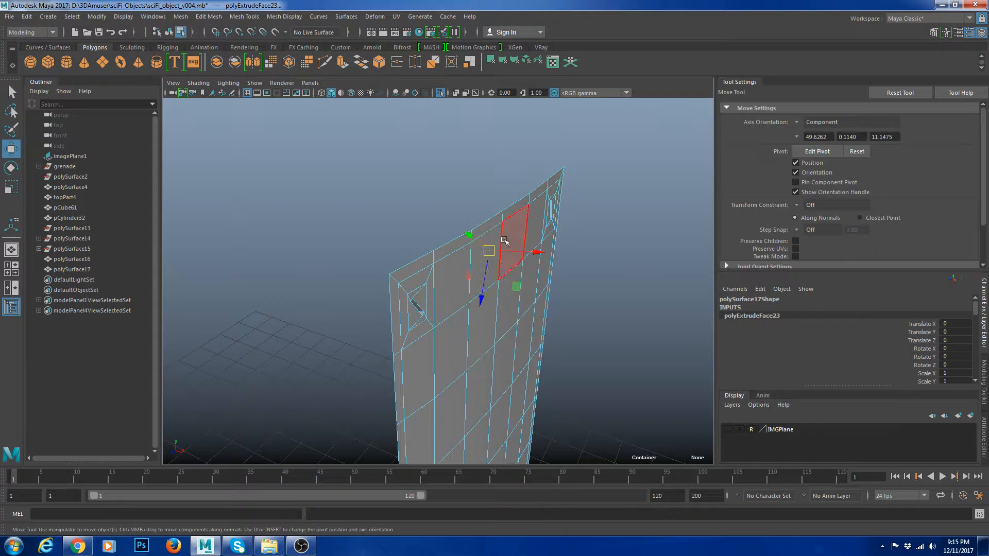
# Preview the panel smoothed to examine both slots, and return it to the unsmoothed display.
pyautogui.press('F8')
pyautogui.keyDown('alt'); pyautogui.moveTo(642, 267); pyautogui.dragTo(610, 257); pyautogui.keyUp('alt')
pyautogui.press('3')
pyautogui.click(515, 295)
pyautogui.press('1')
pyautogui.keyDown('alt'); pyautogui.moveTo(518, 294); pyautogui.dragTo(596, 292, button='right'); pyautogui.keyUp('alt')
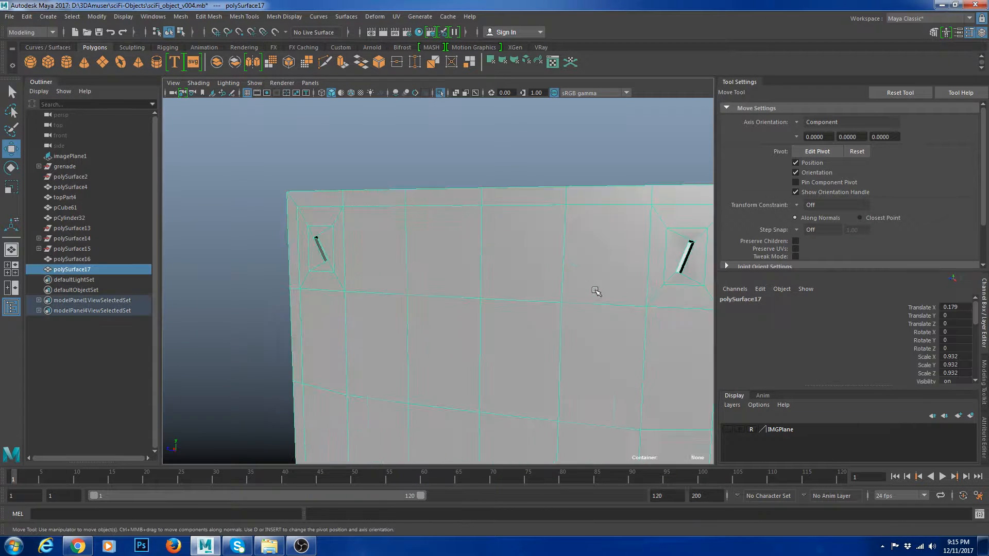
# Insert supporting edge loops around and inside the slot recesses and check the smoothed result.
pyautogui.keyDown('shift'); pyautogui.moveTo(631, 243); pyautogui.dragTo(592, 256, button='right'); pyautogui.keyUp('shift')
pyautogui.moveTo(687, 249); pyautogui.dragTo(685, 275)
pyautogui.press('w')
pyautogui.moveTo(565, 237); pyautogui.dragTo(608, 207, button='right')
pyautogui.press('3')
pyautogui.click(651, 168)
pyautogui.keyDown('alt'); pyautogui.moveTo(676, 238); pyautogui.dragTo(473, 232, button='middle'); pyautogui.keyUp('alt')
pyautogui.keyDown('alt'); pyautogui.moveTo(473, 232); pyautogui.dragTo(529, 221, button='right'); pyautogui.keyUp('alt')
pyautogui.click(535, 171)
pyautogui.press('1')
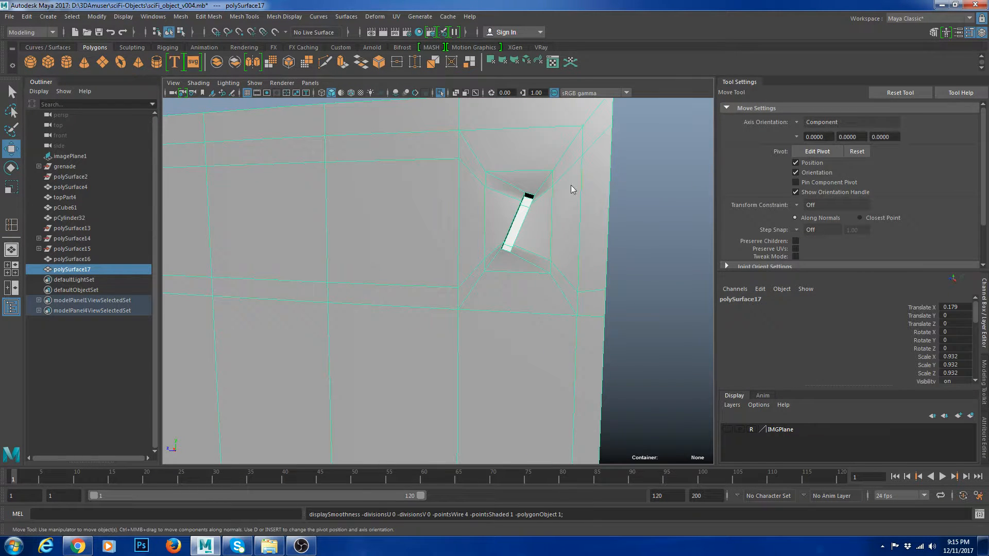
# Undo the latest edge loops inserted around the slots.
pyautogui.keyDown('shift'); pyautogui.moveTo(571, 186); pyautogui.dragTo(546, 197, button='right'); pyautogui.keyUp('shift')
pyautogui.click(542, 192)
pyautogui.hotkey('ctrl', 'z')
pyautogui.hotkey('ctrl', 'z')
pyautogui.hotkey('ctrl', 'z')
pyautogui.hotkey('ctrl', 'z')
pyautogui.hotkey('ctrl', 'z')
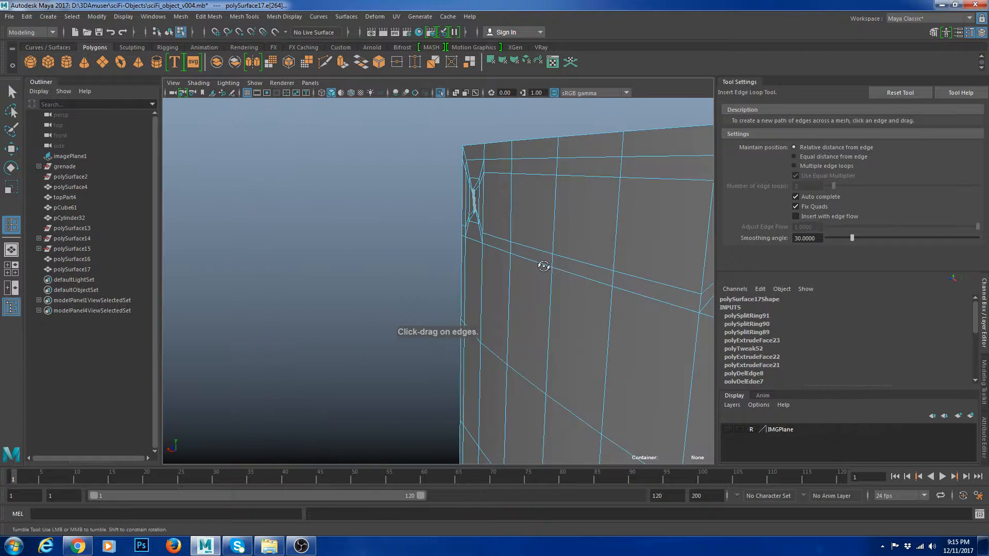
pyautogui.keyDown('alt'); pyautogui.moveTo(552, 263); pyautogui.dragTo(559, 255, button='right'); pyautogui.keyUp('alt')
pyautogui.keyDown('alt'); pyautogui.moveTo(559, 255); pyautogui.dragTo(484, 266, button='middle'); pyautogui.keyUp('alt')
pyautogui.keyDown('alt'); pyautogui.moveTo(484, 266); pyautogui.dragTo(539, 276); pyautogui.keyUp('alt')
pyautogui.keyDown('alt'); pyautogui.moveTo(538, 276); pyautogui.dragTo(471, 263, button='right'); pyautogui.keyUp('alt')
pyautogui.hotkey('ctrl', 'z')
pyautogui.hotkey('ctrl', 'z')
# Delete the faces of one vertical half of the panel, keeping the half with a single slot.
pyautogui.keyDown('alt'); pyautogui.moveTo(472, 264); pyautogui.dragTo(518, 269); pyautogui.keyUp('alt')
pyautogui.press('w')
pyautogui.keyDown('alt'); pyautogui.moveTo(519, 268); pyautogui.dragTo(449, 298, button='right'); pyautogui.keyUp('alt')
pyautogui.keyDown('alt'); pyautogui.moveTo(453, 292); pyautogui.dragTo(461, 234, button='middle'); pyautogui.keyUp('alt')
pyautogui.keyDown('alt'); pyautogui.moveTo(461, 234); pyautogui.dragTo(426, 245, button='right'); pyautogui.keyUp('alt')
pyautogui.press('F11')
pyautogui.moveTo(572, 423); pyautogui.dragTo(437, 179)
pyautogui.press('Delete')
pyautogui.press('F8')
pyautogui.keyDown('alt'); pyautogui.moveTo(466, 223); pyautogui.dragTo(435, 170, button='right'); pyautogui.keyUp('alt')
# Examine the remaining half panel smoothed and inspect its slot from the front and from behind.
pyautogui.keyDown('alt'); pyautogui.moveTo(435, 170); pyautogui.dragTo(471, 283); pyautogui.keyUp('alt')
pyautogui.press('3')
pyautogui.click(436, 249)
pyautogui.keyDown('alt'); pyautogui.moveTo(435, 249); pyautogui.dragTo(422, 214); pyautogui.keyUp('alt')
pyautogui.keyDown('alt'); pyautogui.moveTo(422, 214); pyautogui.dragTo(443, 232, button='right'); pyautogui.keyUp('alt')
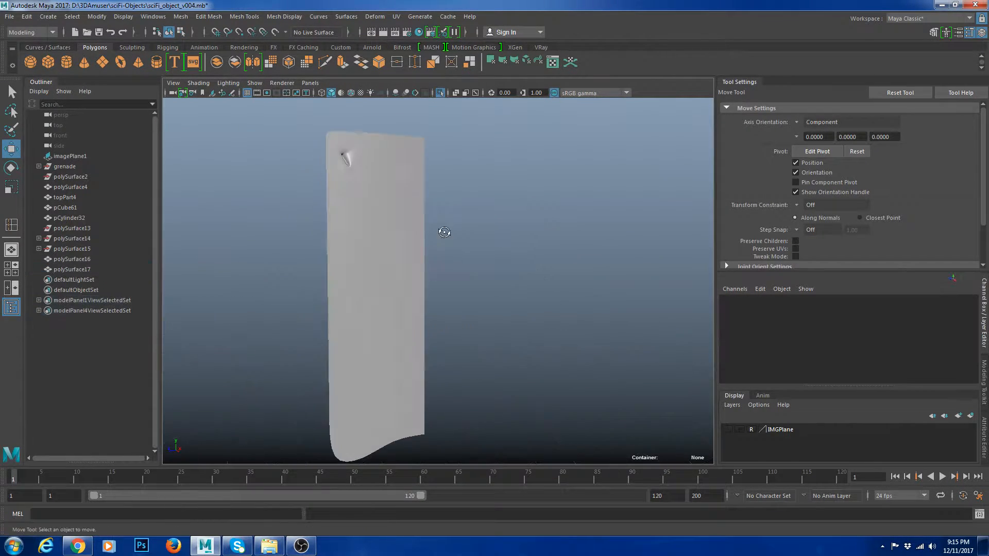
pyautogui.keyDown('alt'); pyautogui.moveTo(399, 195); pyautogui.dragTo(495, 262, button='middle'); pyautogui.keyUp('alt')
pyautogui.keyDown('alt'); pyautogui.moveTo(494, 262); pyautogui.dragTo(468, 244, button='right'); pyautogui.keyUp('alt')
pyautogui.click(469, 245)
pyautogui.keyDown('alt'); pyautogui.moveTo(468, 244); pyautogui.dragTo(468, 279); pyautogui.keyUp('alt')
pyautogui.keyDown('alt'); pyautogui.moveTo(469, 279); pyautogui.dragTo(481, 226, button='middle'); pyautogui.keyUp('alt')
pyautogui.keyDown('alt'); pyautogui.moveTo(482, 227); pyautogui.dragTo(524, 331); pyautogui.keyUp('alt')
pyautogui.keyDown('alt'); pyautogui.moveTo(523, 331); pyautogui.dragTo(447, 363, button='middle'); pyautogui.keyUp('alt')
pyautogui.keyDown('alt'); pyautogui.moveTo(447, 363); pyautogui.dragTo(493, 325, button='right'); pyautogui.keyUp('alt')
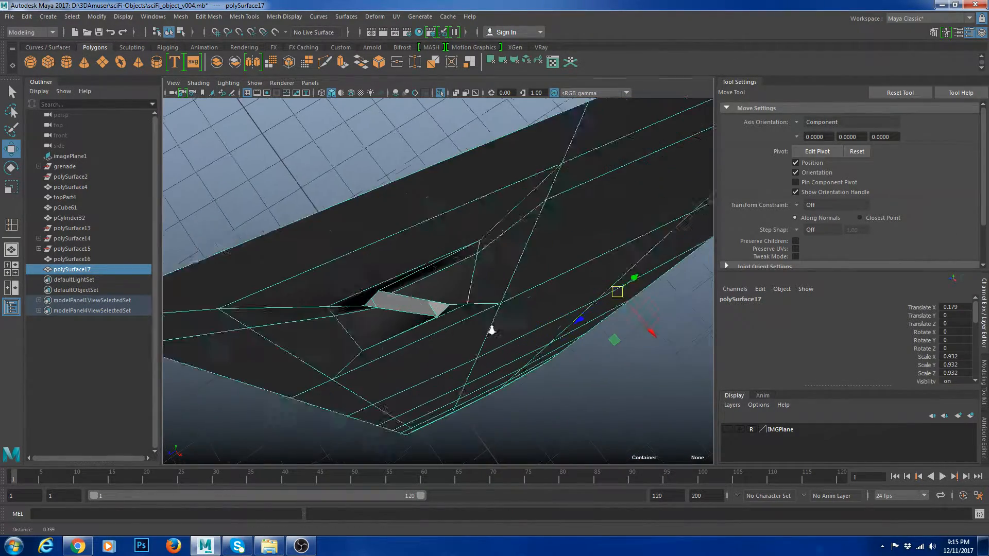
# Undo the half deletion, edge loops and slot extrusions back to the plain full panel.
pyautogui.hotkey('ctrl', 'z')
pyautogui.hotkey('ctrl', 'z')
pyautogui.hotkey('ctrl', 'z')
pyautogui.hotkey('ctrl', 'z')
pyautogui.hotkey('ctrl', 'z')
pyautogui.hotkey('ctrl', 'z')
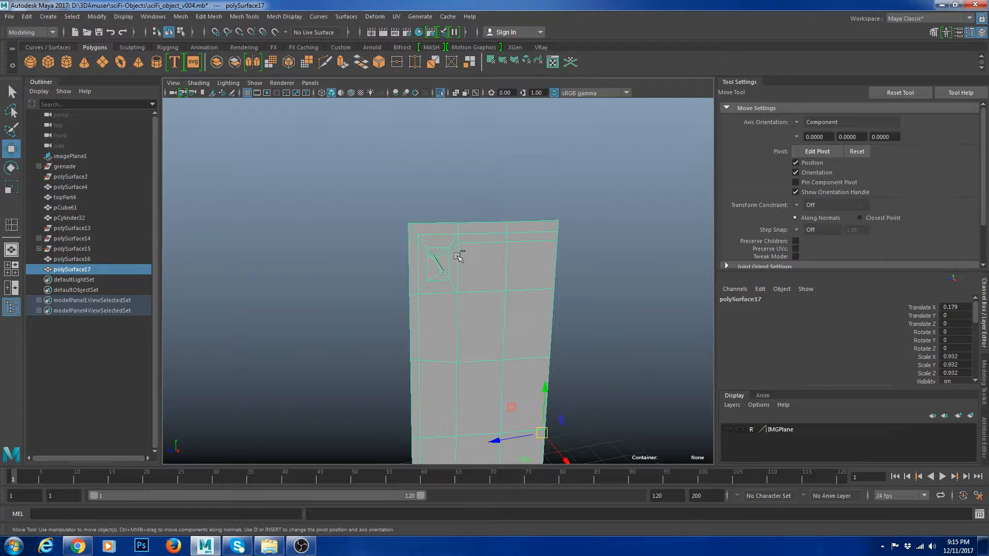
pyautogui.hotkey('ctrl', 'z')
pyautogui.hotkey('ctrl', 'z')
pyautogui.hotkey('ctrl', 'z')
pyautogui.hotkey('ctrl', 'z')
pyautogui.hotkey('ctrl', 'z')
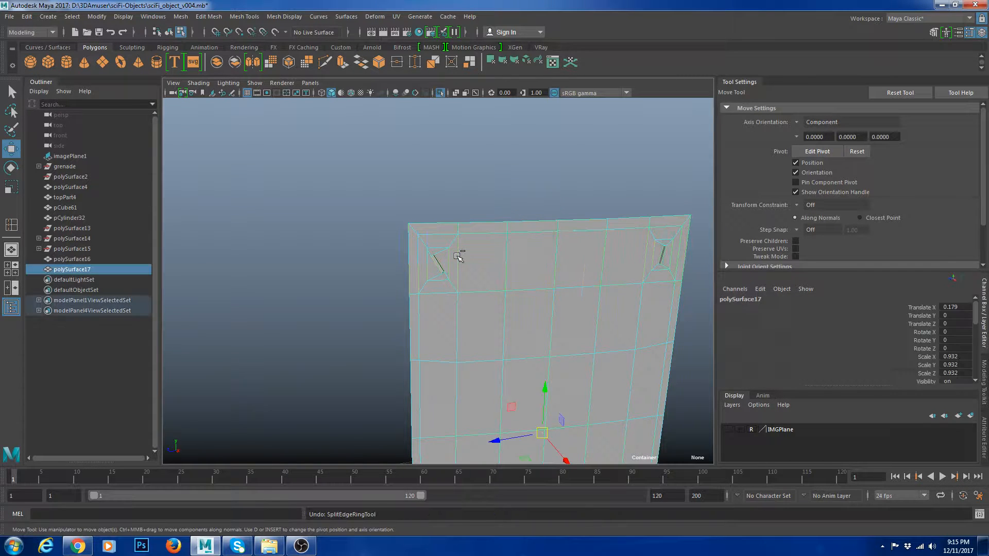
pyautogui.hotkey('ctrl', 'z')
pyautogui.hotkey('ctrl', 'z')
pyautogui.hotkey('ctrl', 'z')
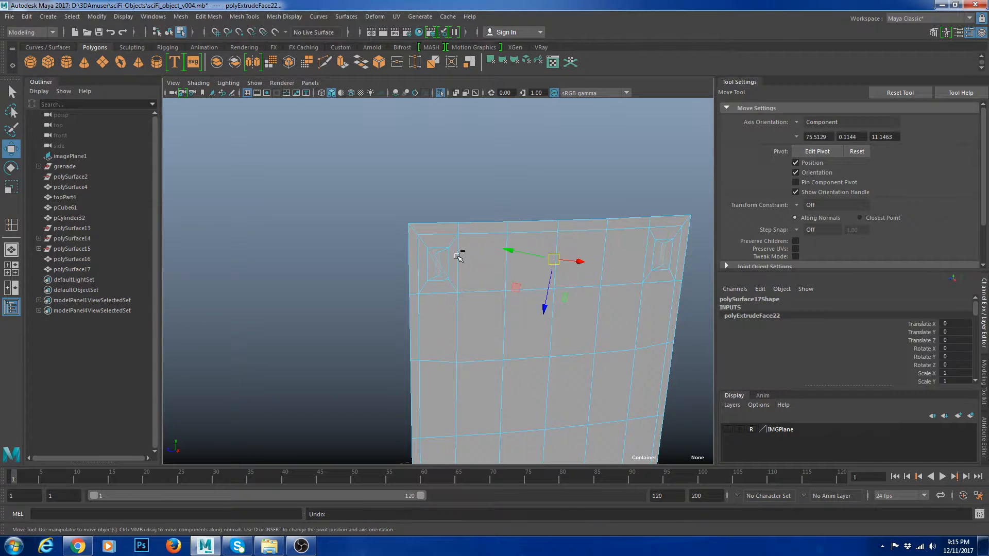
pyautogui.hotkey('ctrl', 'z')
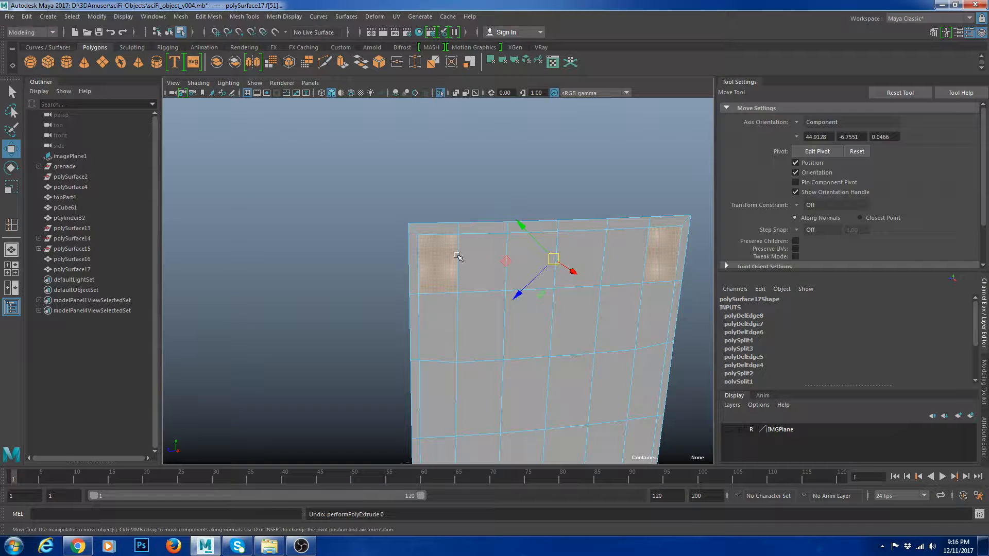
# Cut a narrow slanted rectangle into a top corner face with Multi-Cut, joining its ends to the face's opposite corners.
pyautogui.moveTo(396, 222); pyautogui.dragTo(430, 205, button='right')
pyautogui.keyDown('alt'); pyautogui.moveTo(421, 248); pyautogui.dragTo(463, 287, button='right'); pyautogui.keyUp('alt')
pyautogui.keyDown('alt'); pyautogui.moveTo(489, 288); pyautogui.dragTo(431, 283, button='middle'); pyautogui.keyUp('alt')
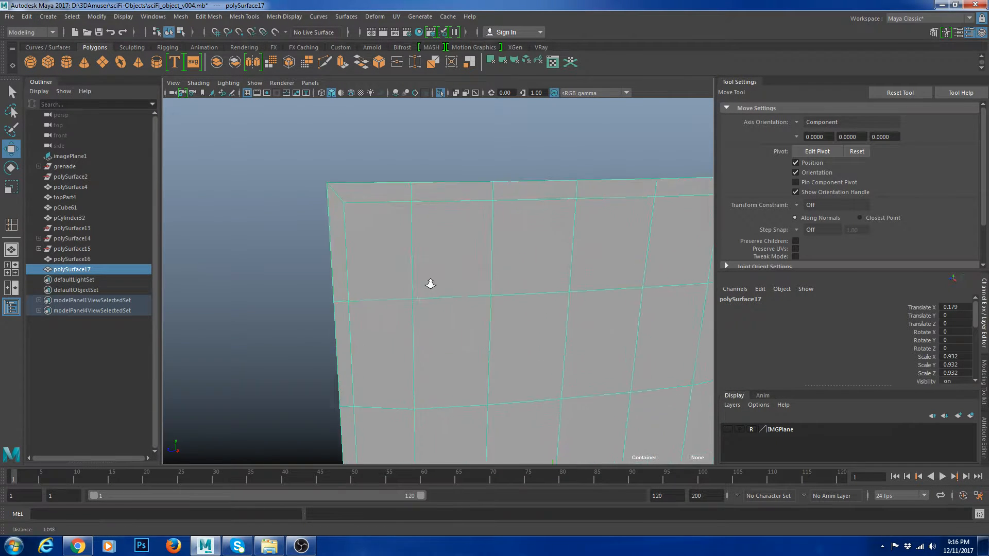
pyautogui.keyDown('alt'); pyautogui.moveTo(430, 283); pyautogui.dragTo(421, 251, button='right'); pyautogui.keyUp('alt')
pyautogui.keyDown('shift'); pyautogui.moveTo(455, 209); pyautogui.dragTo(410, 211, button='right'); pyautogui.keyUp('shift')
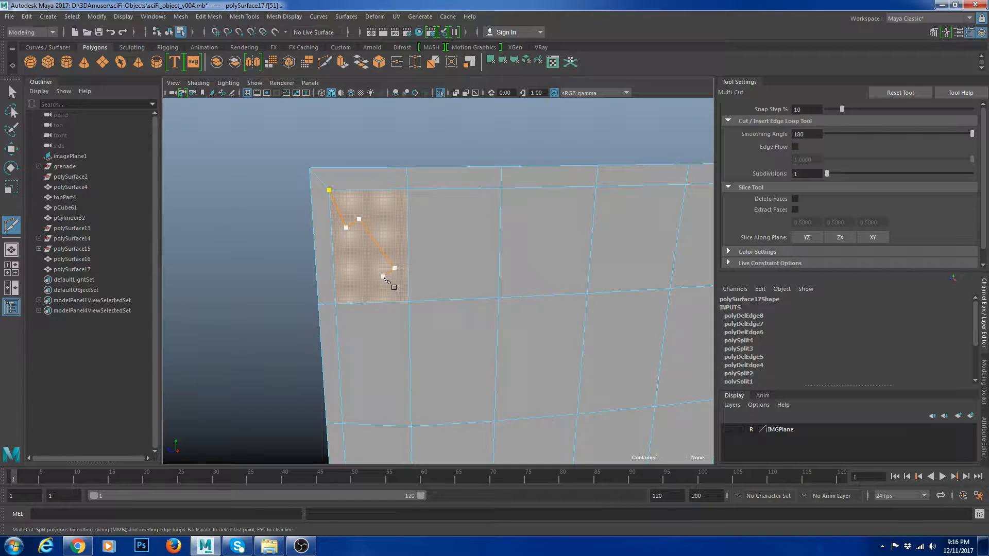
pyautogui.click(409, 301)
pyautogui.press('Return')
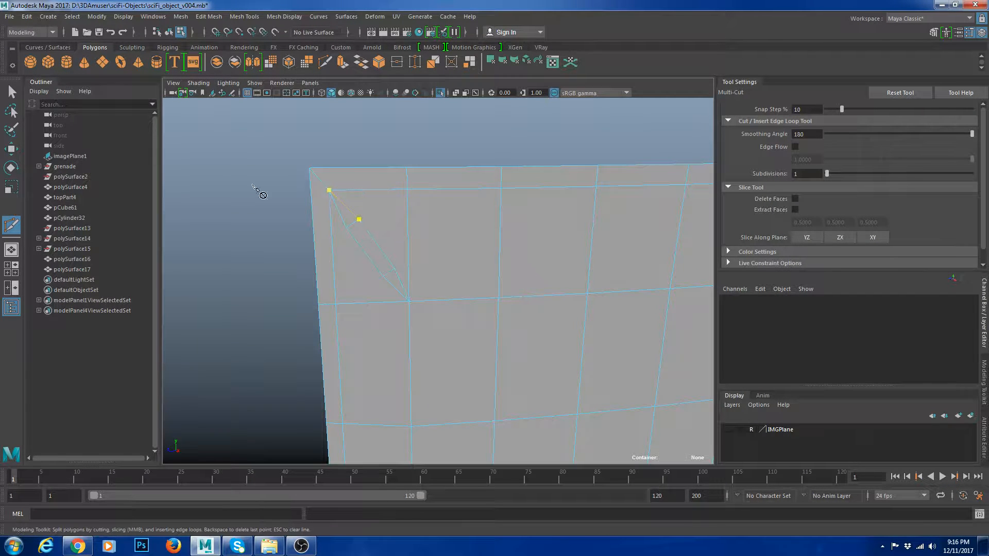
# Extrude the narrow slanted face inward as a recessed slot and preview the panel smoothed.
pyautogui.press('w')
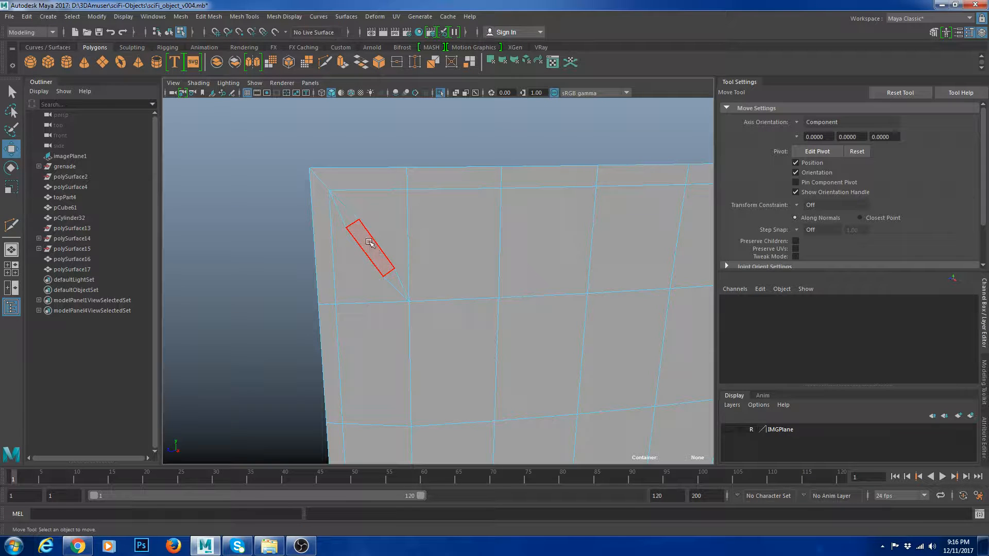
pyautogui.click(369, 245)
pyautogui.keyDown('alt'); pyautogui.moveTo(453, 273); pyautogui.dragTo(463, 309); pyautogui.keyUp('alt')
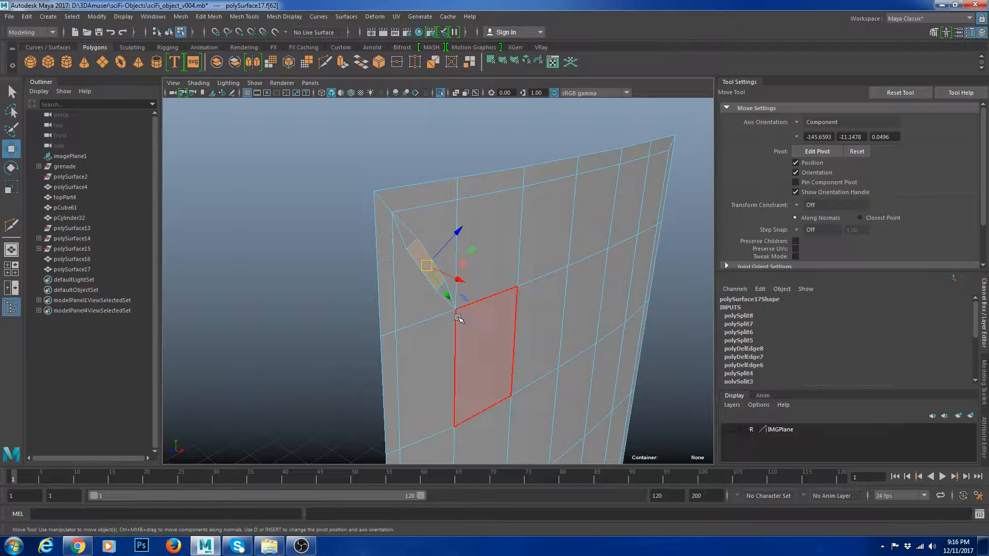
pyautogui.press('y')
pyautogui.press('w')
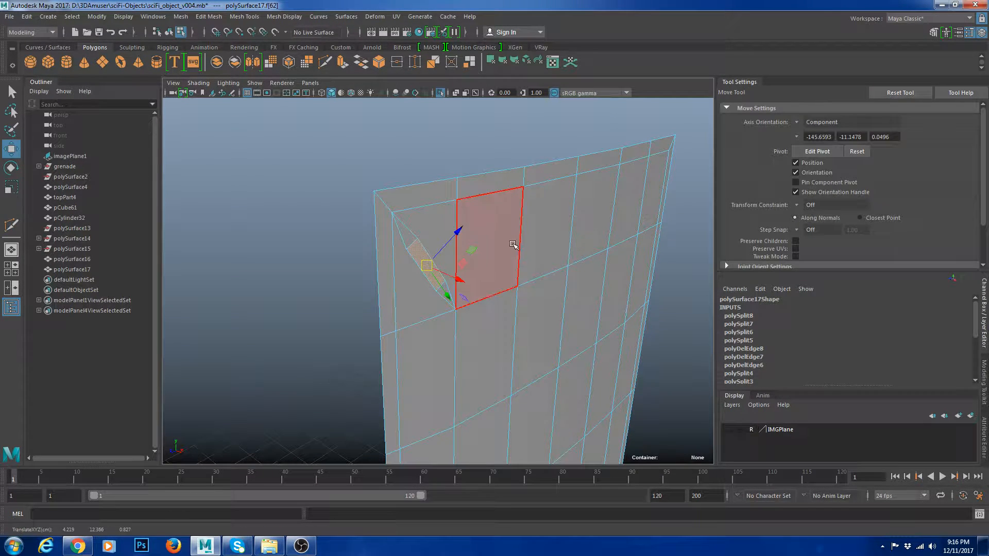
pyautogui.hotkey('ctrl', 'e')
pyautogui.moveTo(430, 265); pyautogui.dragTo(420, 260)
pyautogui.press('w')
pyautogui.moveTo(519, 229); pyautogui.dragTo(546, 206, button='right')
pyautogui.press('3')
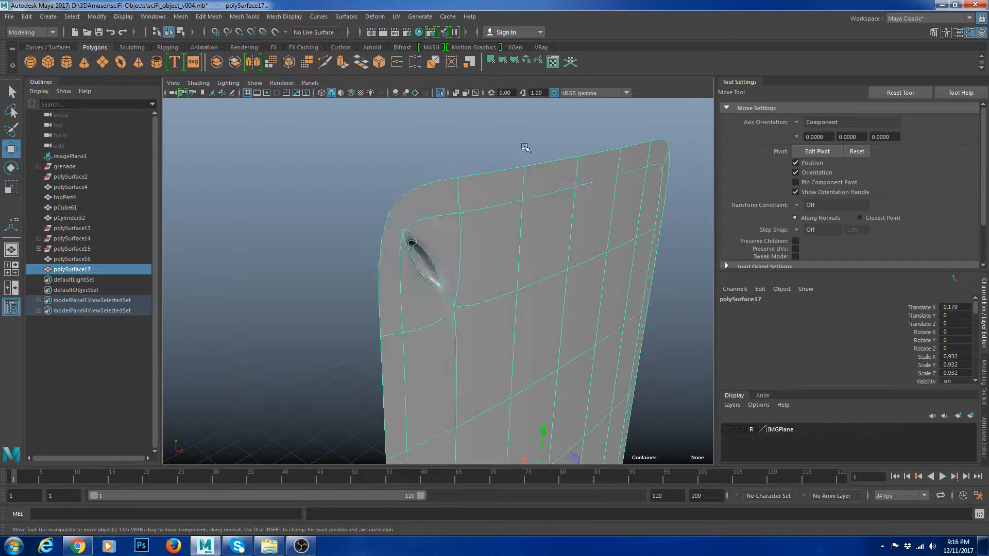
# Insert an edge loop through the recessed slot to tighten its shape in the unsmoothed mesh.
pyautogui.click(309, 247)
pyautogui.keyDown('alt'); pyautogui.moveTo(360, 278); pyautogui.dragTo(298, 298); pyautogui.keyUp('alt')
pyautogui.click(420, 252)
pyautogui.press('1')
pyautogui.keyDown('shift'); pyautogui.moveTo(420, 252); pyautogui.dragTo(353, 217, button='right'); pyautogui.keyUp('shift')
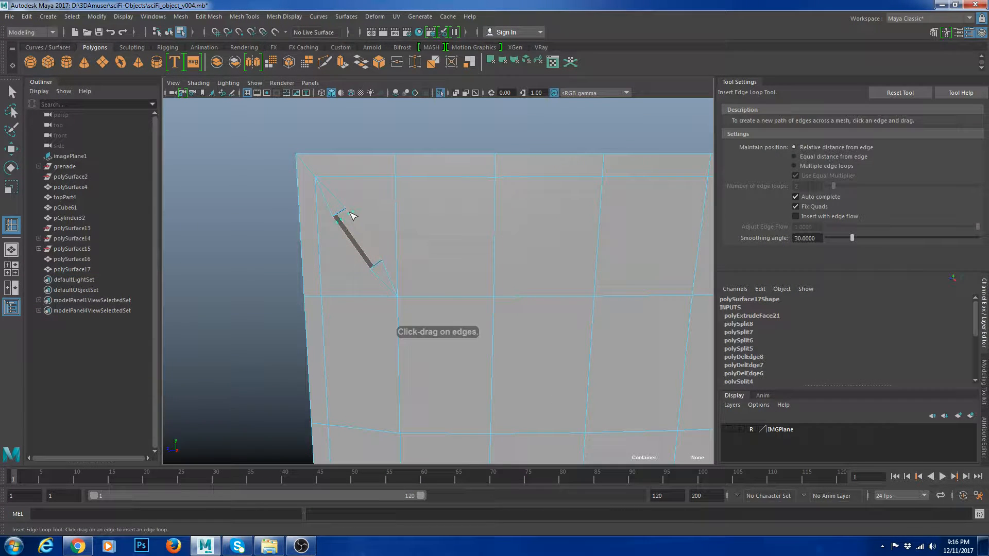
pyautogui.click(352, 216)
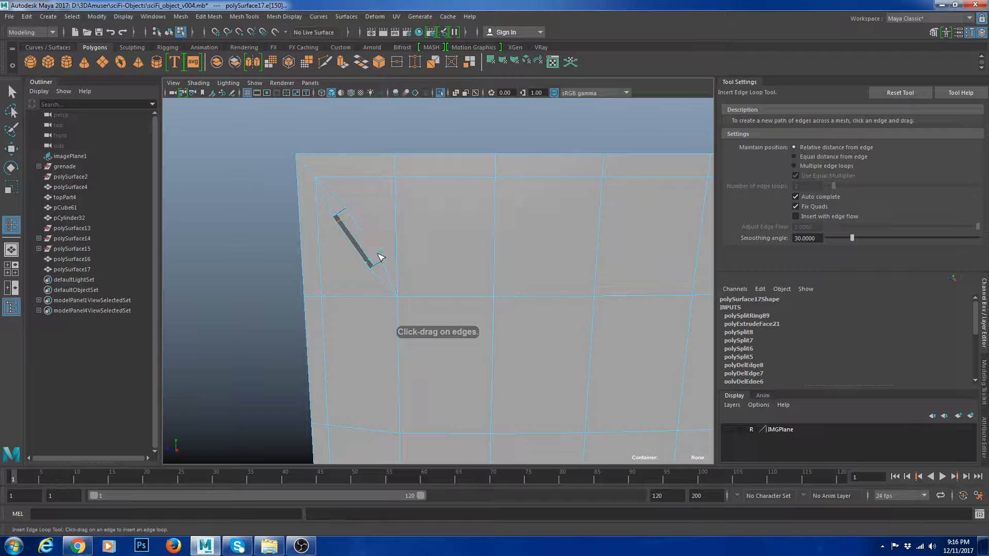
pyautogui.keyDown('alt'); pyautogui.moveTo(378, 253); pyautogui.dragTo(439, 265); pyautogui.keyUp('alt')
# Insert edge loops across the faces on both sides of the slotted corner face, level with the slot's lower end.
pyautogui.press('w')
pyautogui.moveTo(469, 212); pyautogui.dragTo(508, 191, button='right')
pyautogui.keyDown('shift'); pyautogui.moveTo(561, 211); pyautogui.dragTo(518, 256, button='right'); pyautogui.keyUp('shift')
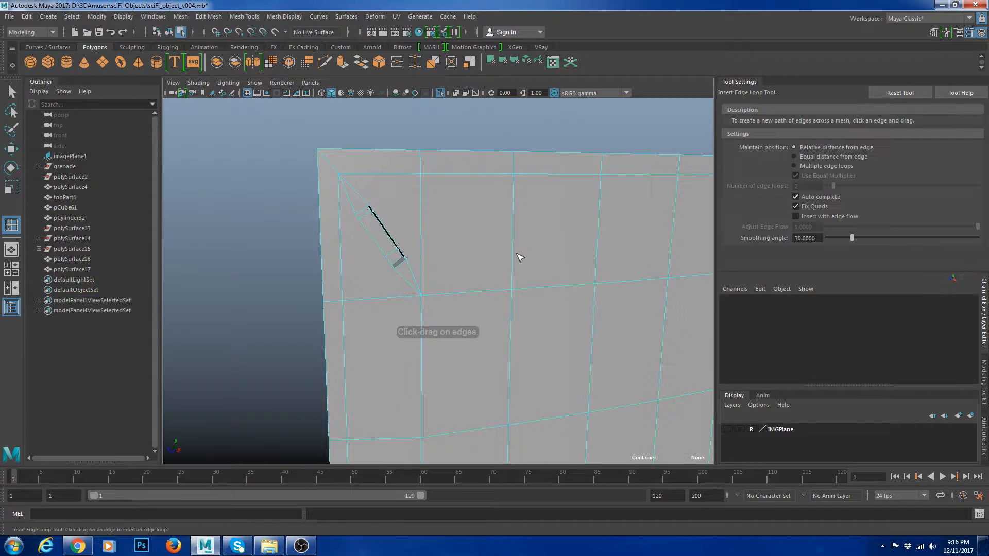
pyautogui.click(516, 250)
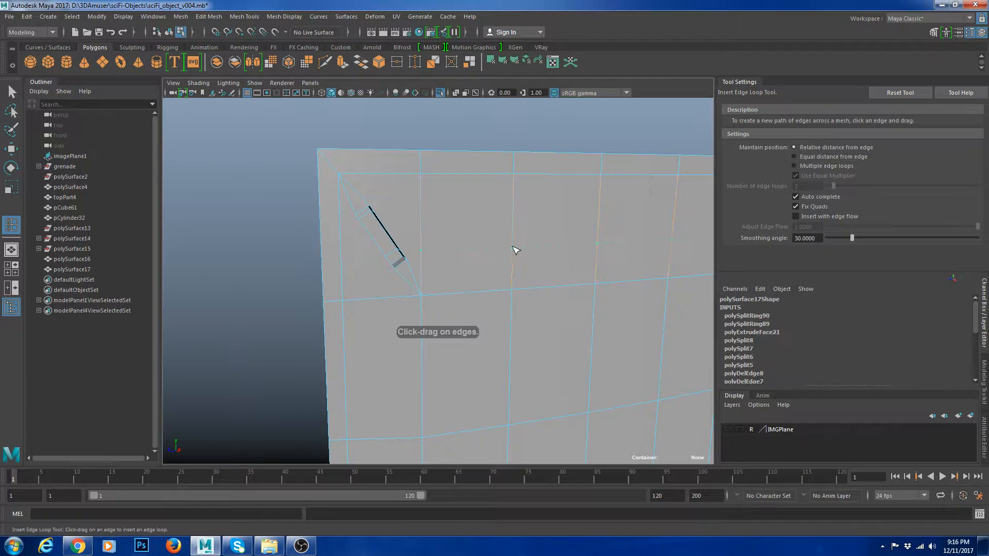
pyautogui.click(342, 263)
# Connect the new side loops to the slot's lower end with Multi-Cut and preview the panel smoothed.
pyautogui.press('w')
pyautogui.moveTo(430, 221); pyautogui.dragTo(406, 195, button='right')
pyautogui.click(342, 262)
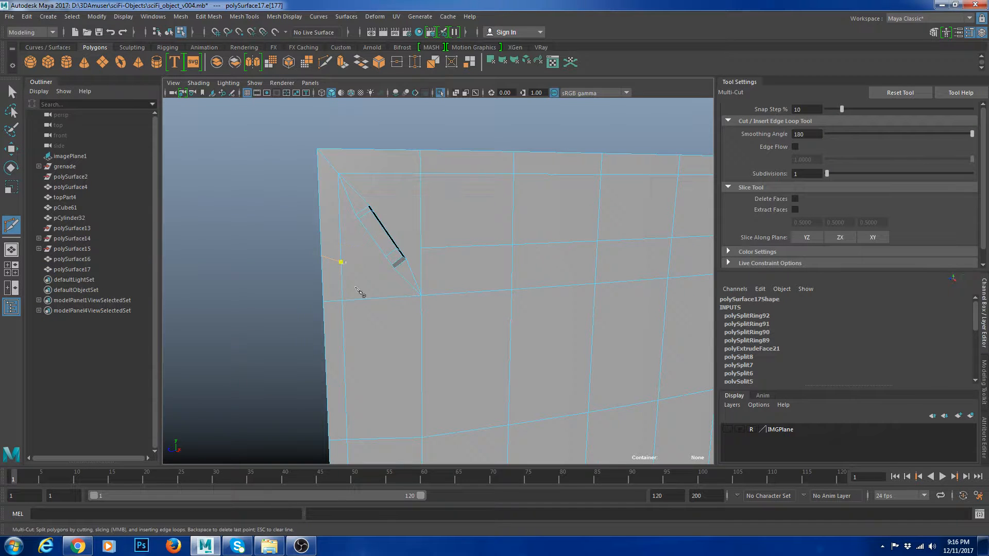
pyautogui.keyDown('alt'); pyautogui.moveTo(356, 288); pyautogui.dragTo(396, 273); pyautogui.keyUp('alt')
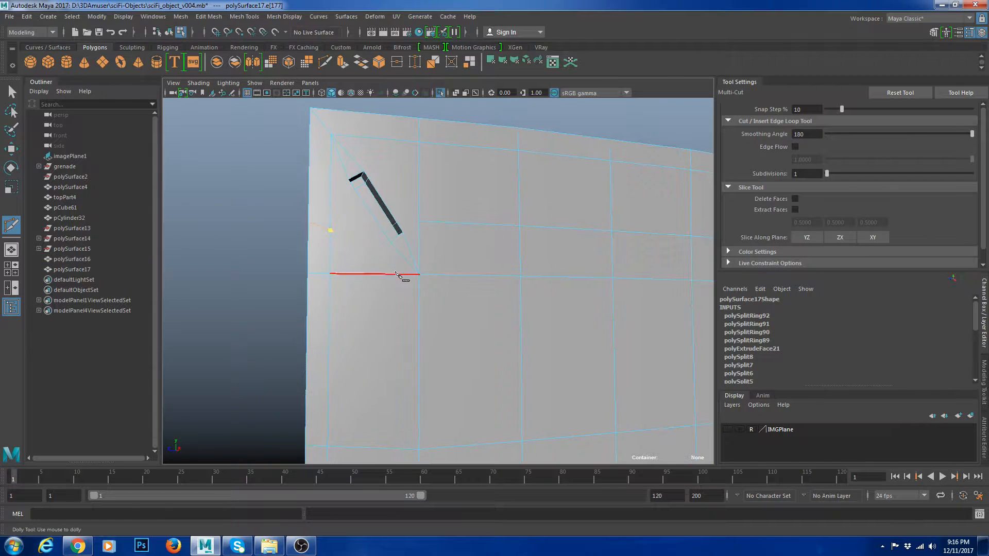
pyautogui.rightClick(422, 250)
pyautogui.click(398, 223)
pyautogui.click(420, 222)
pyautogui.rightClick(432, 192)
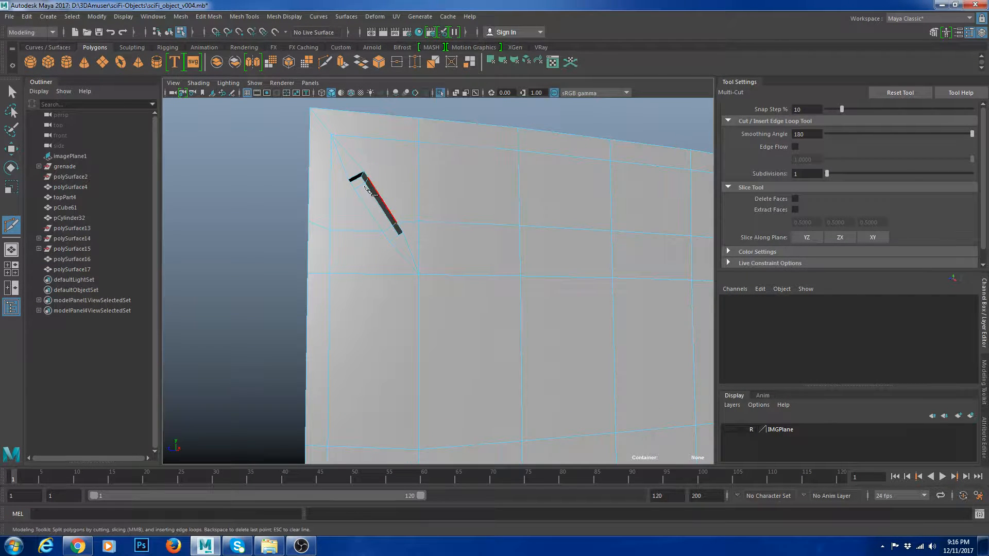
pyautogui.press('w')
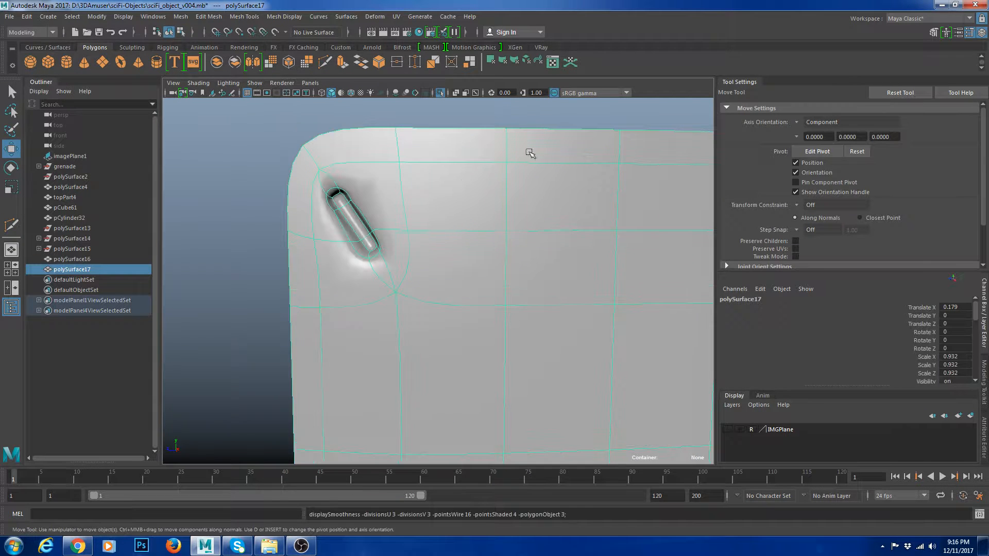
pyautogui.click(247, 266)
pyautogui.click(463, 248)
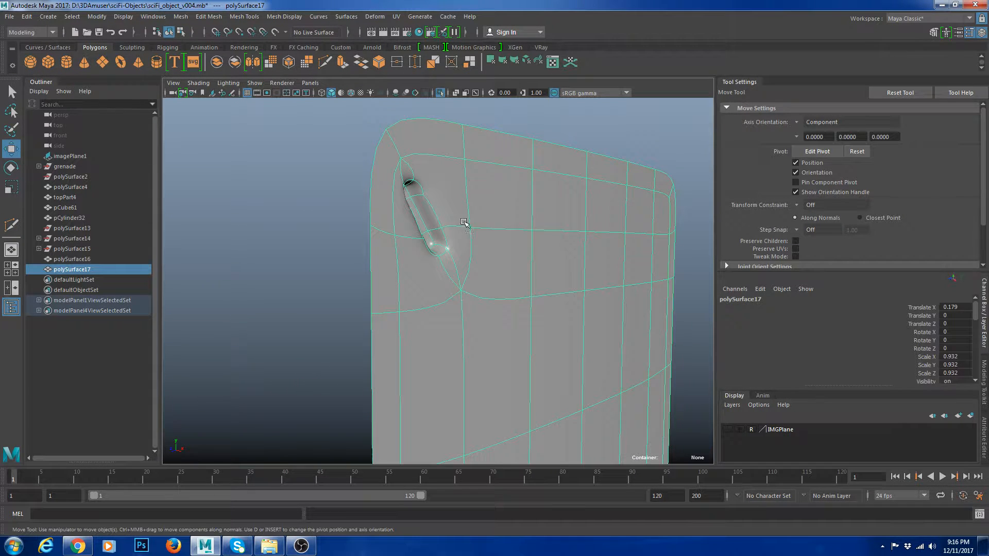
# Insert edge loops on both sides of the slotted corner face, level with the slot's upper end.
pyautogui.press('1')
pyautogui.keyDown('shift'); pyautogui.moveTo(468, 224); pyautogui.dragTo(470, 174, button='right'); pyautogui.keyUp('shift')
pyautogui.keyDown('alt'); pyautogui.moveTo(428, 207); pyautogui.dragTo(298, 193); pyautogui.keyUp('alt')
pyautogui.click(298, 192)
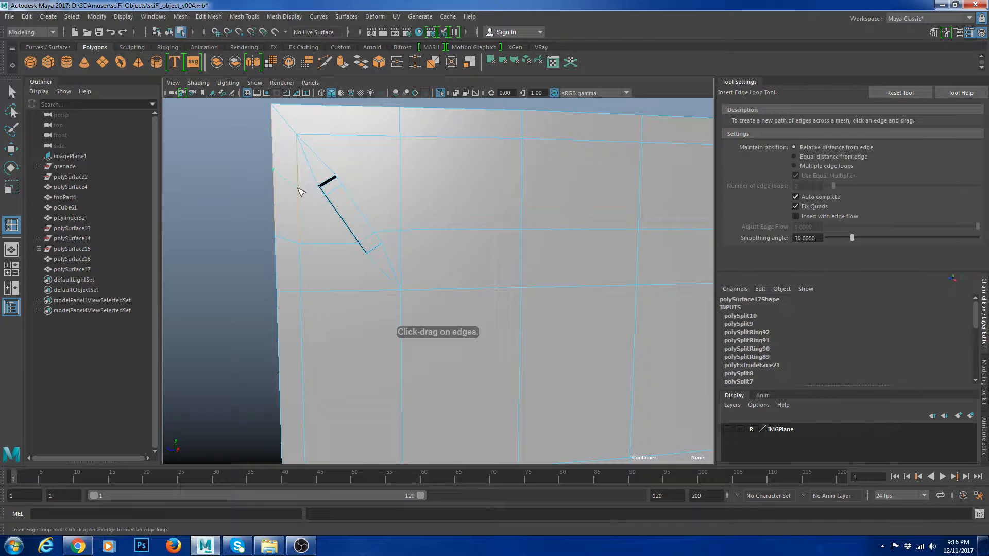
pyautogui.click(401, 178)
# Join the upper side loops to both sides of the slot's upper end with Multi-Cut and check the smooth preview.
pyautogui.press('w')
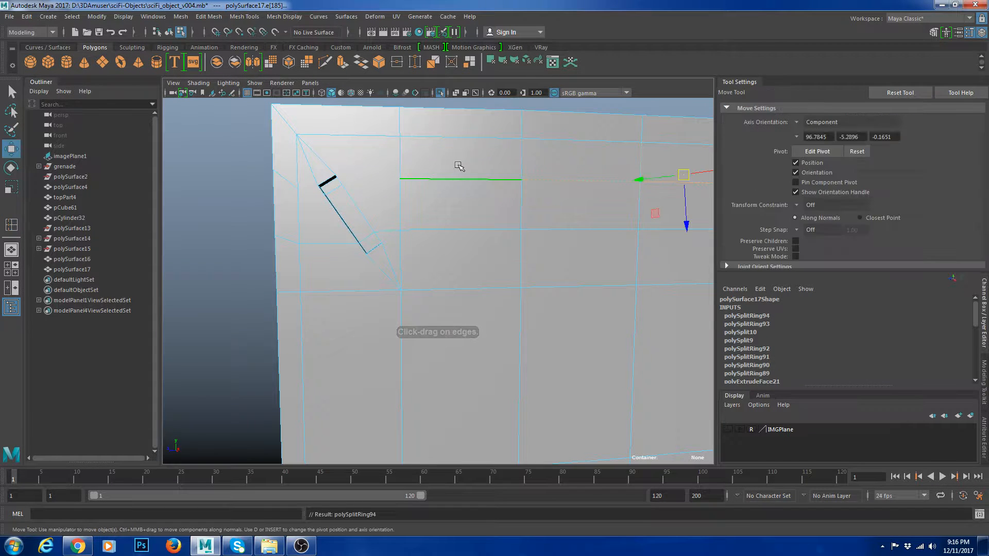
pyautogui.moveTo(456, 167); pyautogui.dragTo(408, 156, button='right')
pyautogui.click(402, 181)
pyautogui.keyDown('alt'); pyautogui.moveTo(414, 174); pyautogui.dragTo(412, 188); pyautogui.keyUp('alt')
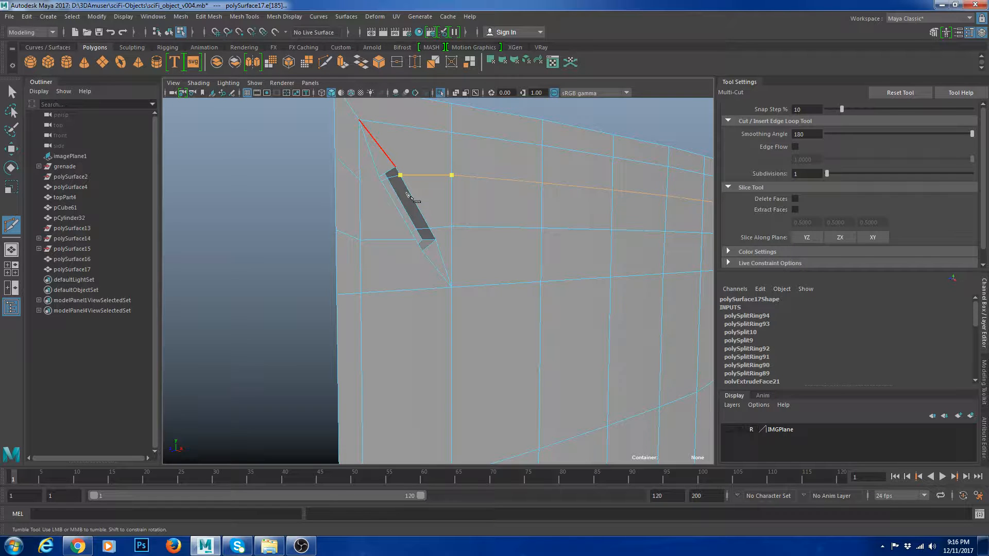
pyautogui.press('Return')
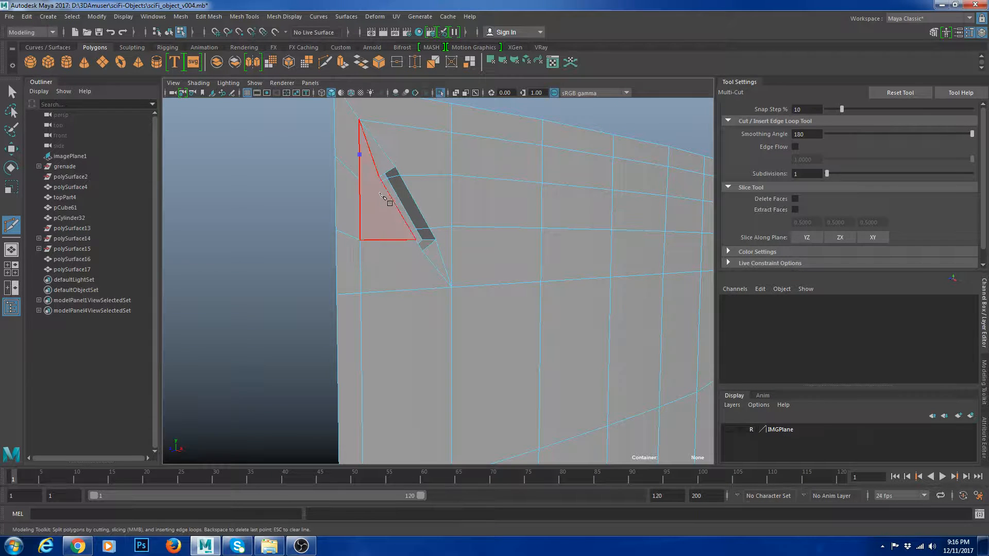
pyautogui.keyDown('alt'); pyautogui.moveTo(383, 201); pyautogui.dragTo(350, 217); pyautogui.keyUp('alt')
pyautogui.keyDown('alt'); pyautogui.moveTo(350, 217); pyautogui.dragTo(364, 221, button='right'); pyautogui.keyUp('alt')
pyautogui.click(307, 195)
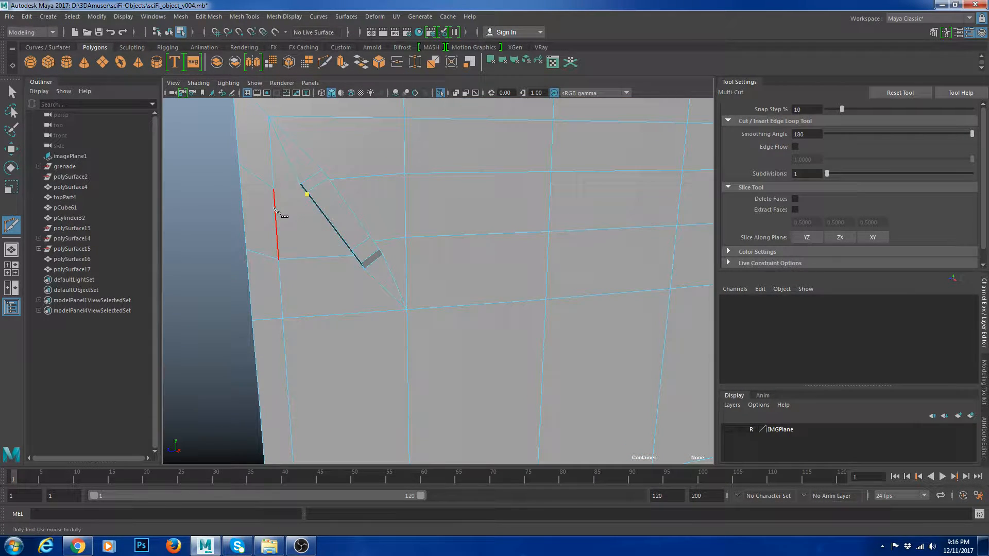
pyautogui.press('Return')
pyautogui.press('w')
pyautogui.moveTo(413, 188); pyautogui.dragTo(453, 151, button='right')
pyautogui.press('3')
pyautogui.press('1')
# Cut a supporting edge ring around the slot opening with Multi-Cut and complete it at the slot's upper end.
pyautogui.keyDown('shift'); pyautogui.moveTo(379, 173); pyautogui.dragTo(320, 165, button='right'); pyautogui.keyUp('shift')
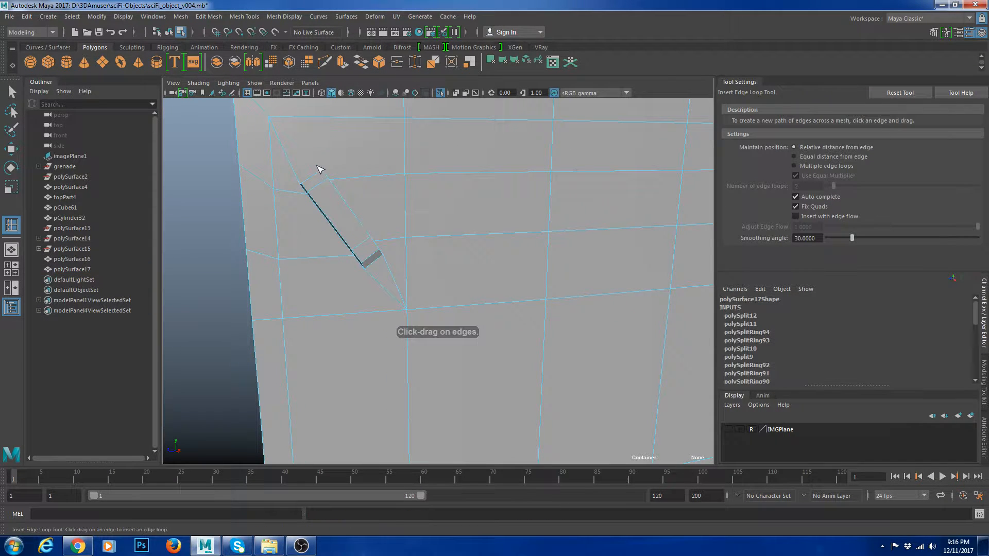
pyautogui.press('w')
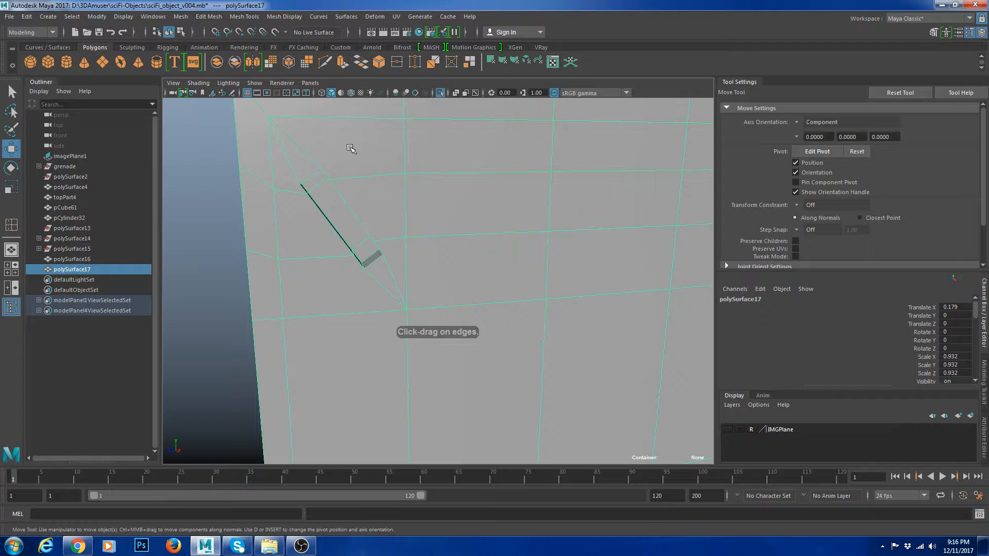
pyautogui.keyDown('shift'); pyautogui.moveTo(380, 156); pyautogui.dragTo(312, 167, button='right'); pyautogui.keyUp('shift')
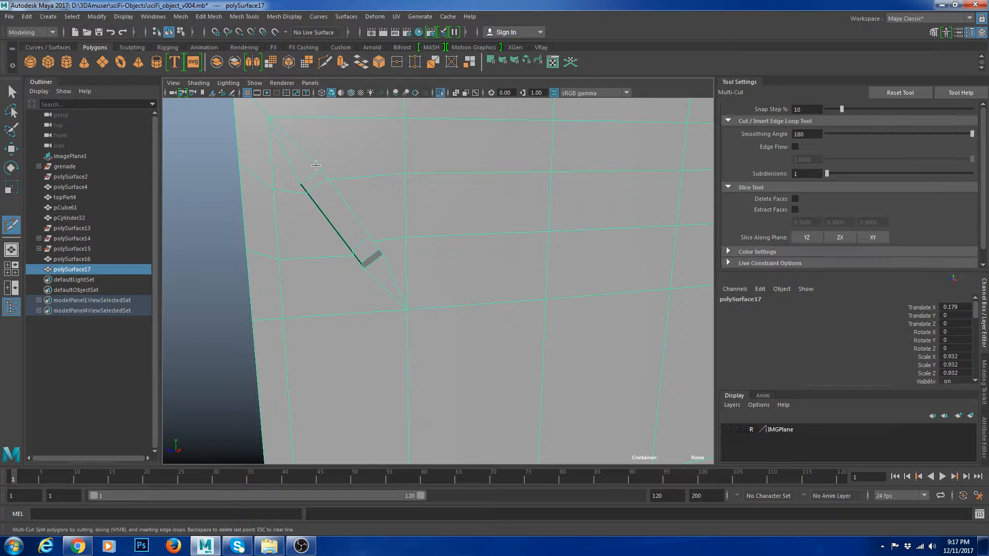
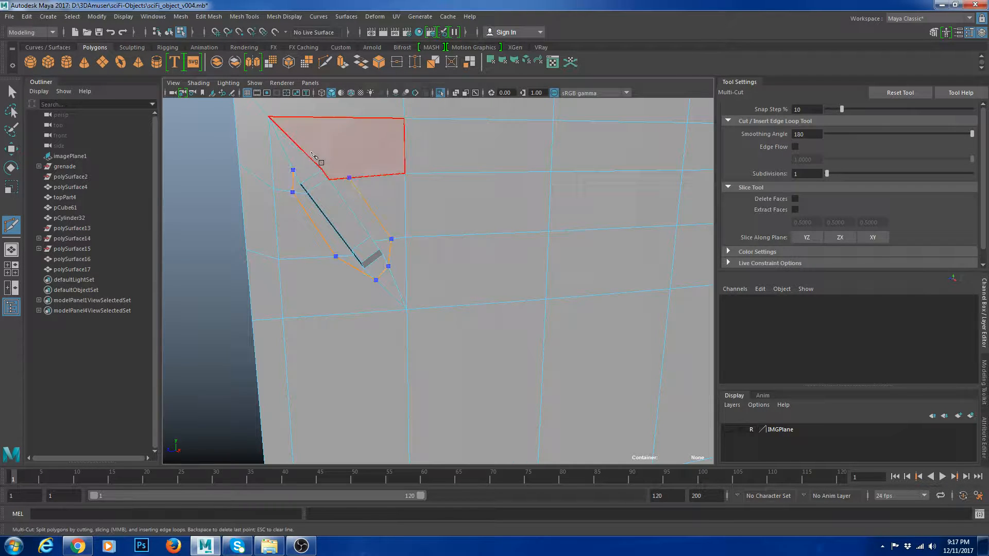
pyautogui.rightClick(300, 177)
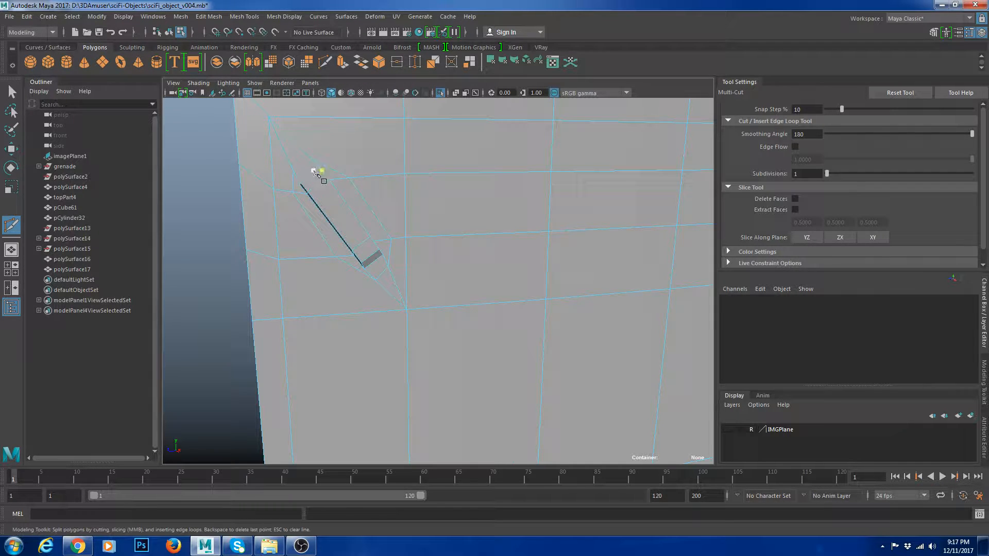
pyautogui.press('w')
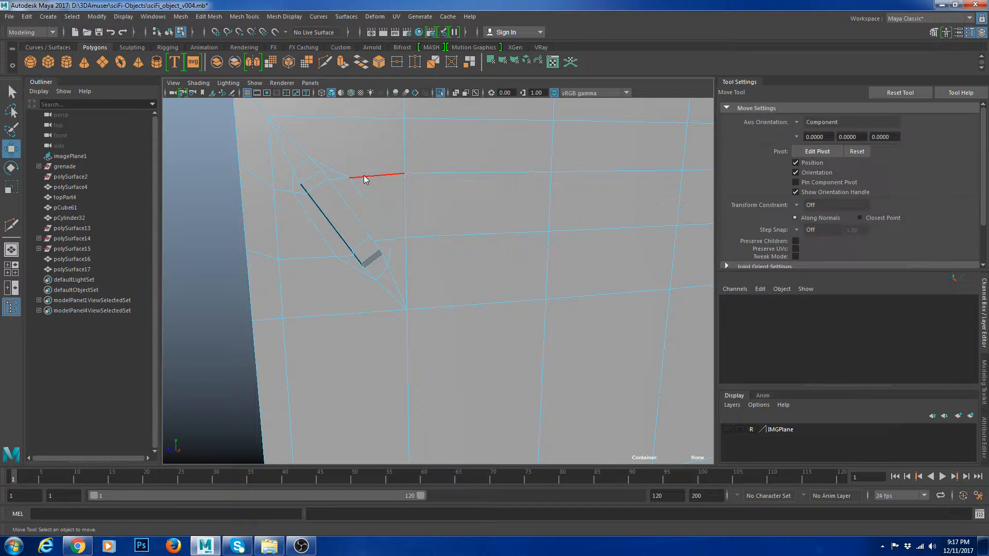
pyautogui.moveTo(364, 179); pyautogui.dragTo(400, 150, button='right')
# Examine the smoothed panel and its slot from near and far.
pyautogui.press('3')
pyautogui.scroll(-5, 400, 150)
pyautogui.click(285, 280)
pyautogui.scroll(-5, 560, 195)
pyautogui.keyDown('alt'); pyautogui.moveTo(560, 194); pyautogui.dragTo(538, 224); pyautogui.keyUp('alt')
pyautogui.scroll(-5, 605, 296)
pyautogui.scroll(5, 605, 296)
pyautogui.keyDown('alt'); pyautogui.moveTo(453, 297); pyautogui.dragTo(464, 297); pyautogui.keyUp('alt')
pyautogui.click(463, 297)
pyautogui.keyDown('alt'); pyautogui.moveTo(463, 297); pyautogui.dragTo(538, 301, button='right'); pyautogui.keyUp('alt')
pyautogui.keyDown('alt'); pyautogui.moveTo(538, 301); pyautogui.dragTo(486, 267); pyautogui.keyUp('alt')
pyautogui.press('1')
pyautogui.keyDown('alt'); pyautogui.moveTo(486, 267); pyautogui.dragTo(401, 271, button='right'); pyautogui.keyUp('alt')
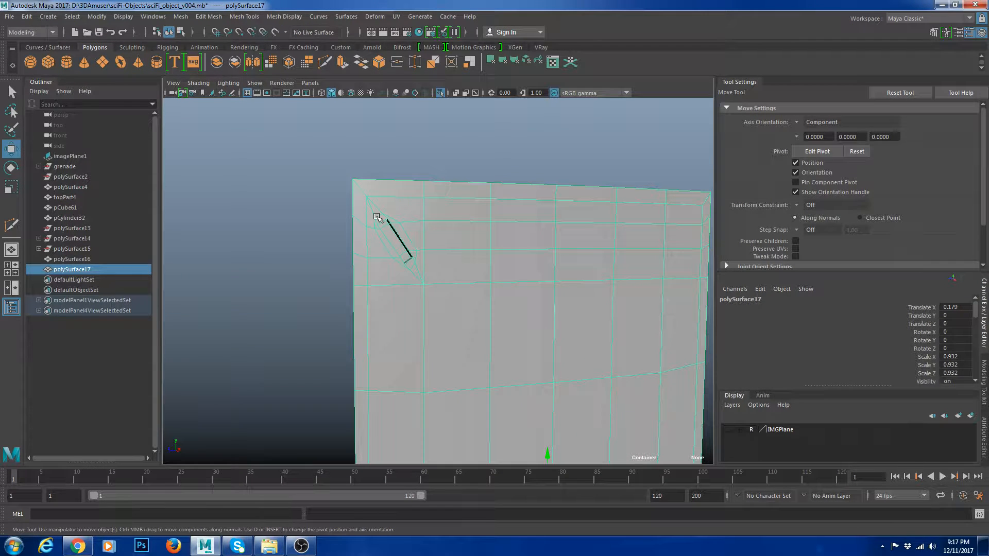
# Extract the slotted top corner faces as a separate piece and show wireframe on the shaded objects.
pyautogui.press('F11')
pyautogui.moveTo(418, 273); pyautogui.dragTo(419, 274)
pyautogui.keyDown('alt'); pyautogui.moveTo(431, 279); pyautogui.dragTo(442, 281); pyautogui.keyUp('alt')
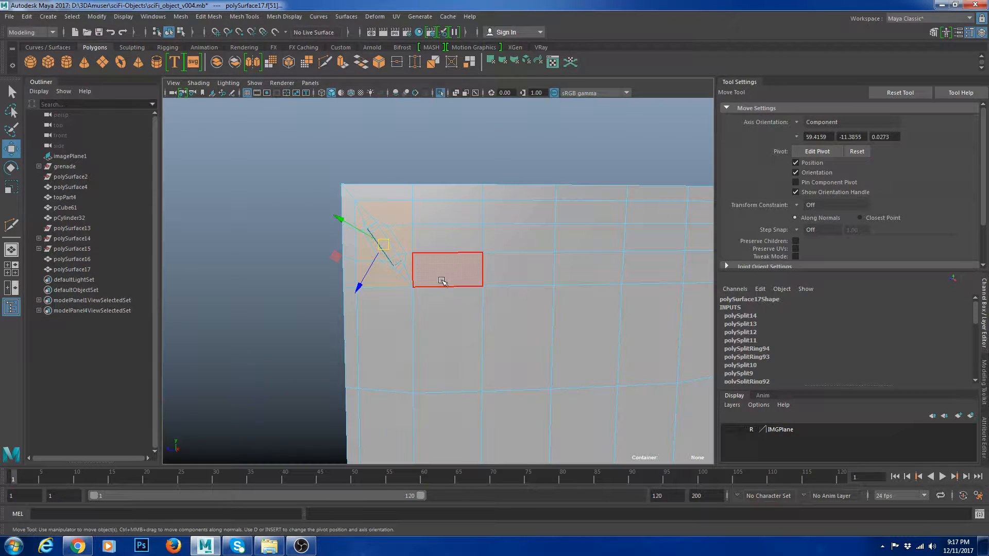
pyautogui.press('g')
pyautogui.press('w')
pyautogui.moveTo(368, 236); pyautogui.dragTo(415, 222, button='right')
pyautogui.keyDown('alt'); pyautogui.moveTo(507, 280); pyautogui.dragTo(479, 268, button='right'); pyautogui.keyUp('alt')
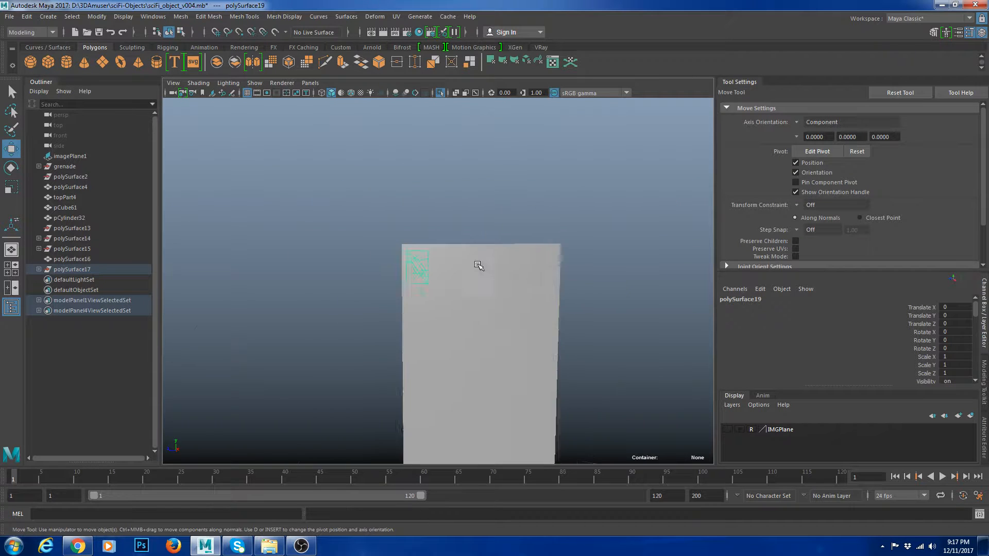
pyautogui.moveTo(479, 268)
pyautogui.keyDown('alt'); pyautogui.mouseDown()
pyautogui.moveTo(474, 293)
pyautogui.moveTo(562, 291)
pyautogui.mouseUp(); pyautogui.keyUp('alt')
pyautogui.hotkey('alt', '5')
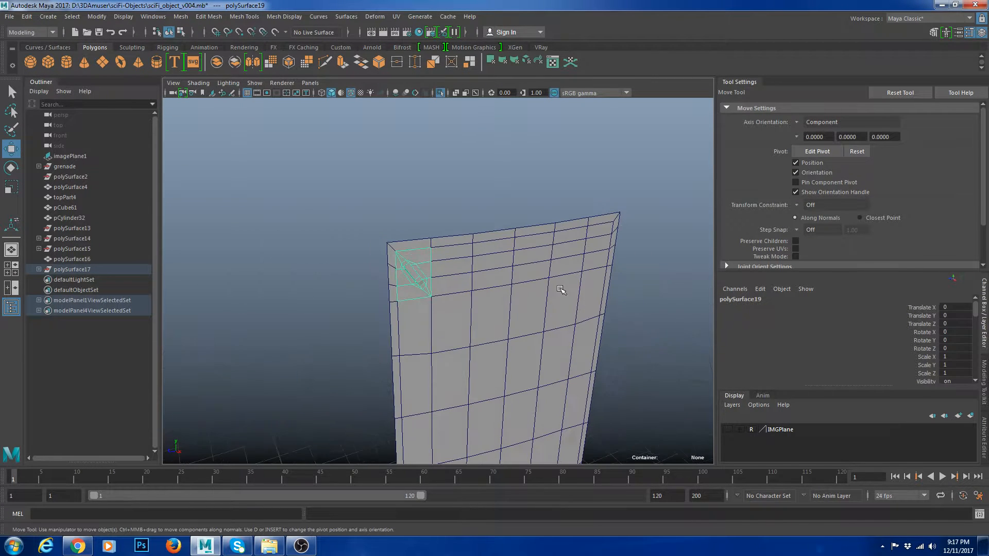
# Duplicate the slotted corner piece, place its pivot on an upper corner and snap it to the panel's opposite top corner.
pyautogui.moveTo(488, 303)
pyautogui.keyDown('alt'); pyautogui.mouseDown()
pyautogui.moveTo(416, 284)
pyautogui.moveTo(493, 304)
pyautogui.mouseUp(); pyautogui.keyUp('alt')
pyautogui.moveTo(436, 295); pyautogui.dragTo(453, 322)
pyautogui.keyDown('alt'); pyautogui.moveTo(478, 334); pyautogui.dragTo(440, 317); pyautogui.keyUp('alt')
pyautogui.press('d')
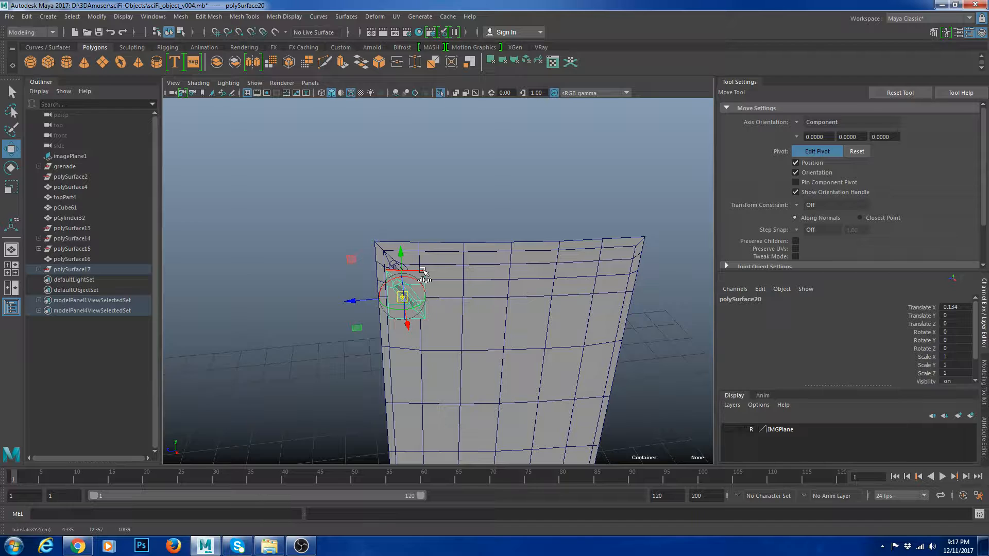
pyautogui.click(422, 271)
pyautogui.moveTo(424, 272); pyautogui.dragTo(571, 272)
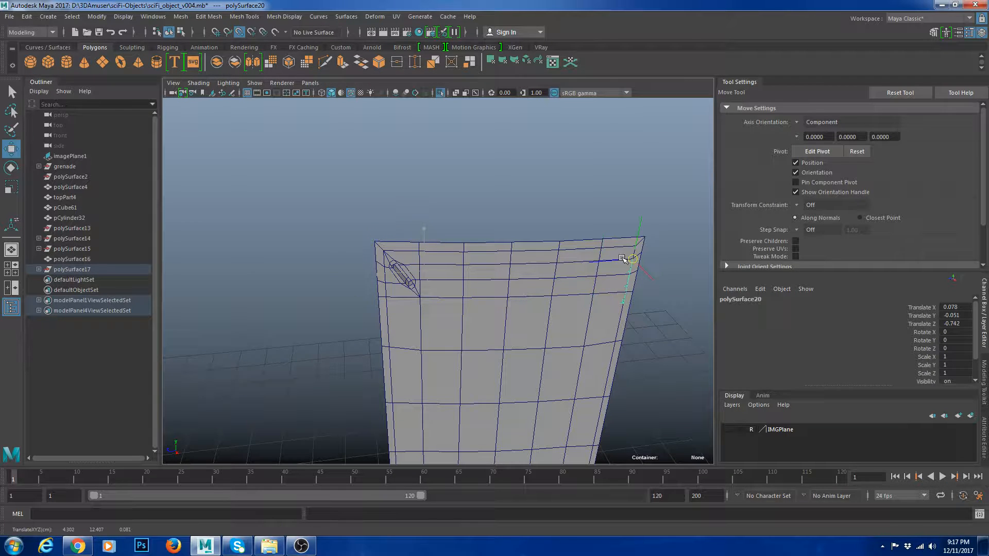
pyautogui.moveTo(633, 247); pyautogui.dragTo(634, 248)
# Move the duplicated corner piece outward along X, clear of the panel's opposite corner, and freeze its transformations.
pyautogui.press('f')
pyautogui.keyDown('alt'); pyautogui.moveTo(555, 287); pyautogui.dragTo(661, 287); pyautogui.keyUp('alt')
pyautogui.scroll(-5, 598, 307)
pyautogui.moveTo(498, 247); pyautogui.dragTo(512, 302)
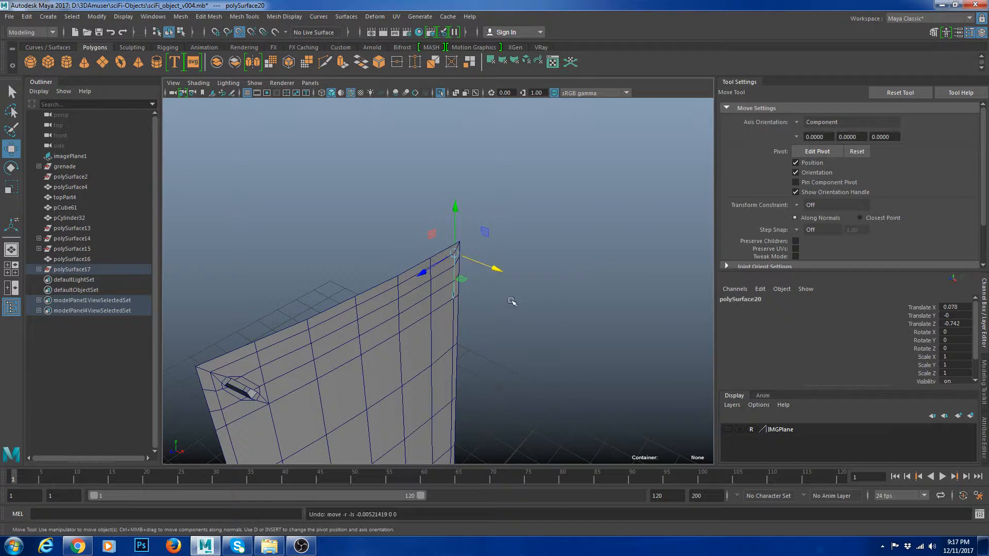
pyautogui.keyDown('alt'); pyautogui.moveTo(512, 302); pyautogui.dragTo(537, 298, button='right'); pyautogui.keyUp('alt')
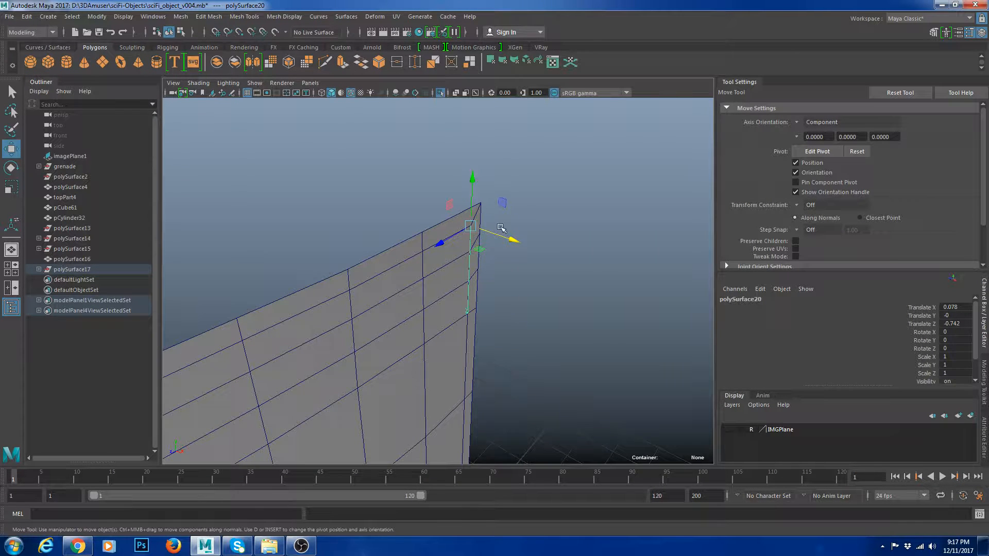
pyautogui.moveTo(513, 240); pyautogui.dragTo(565, 251)
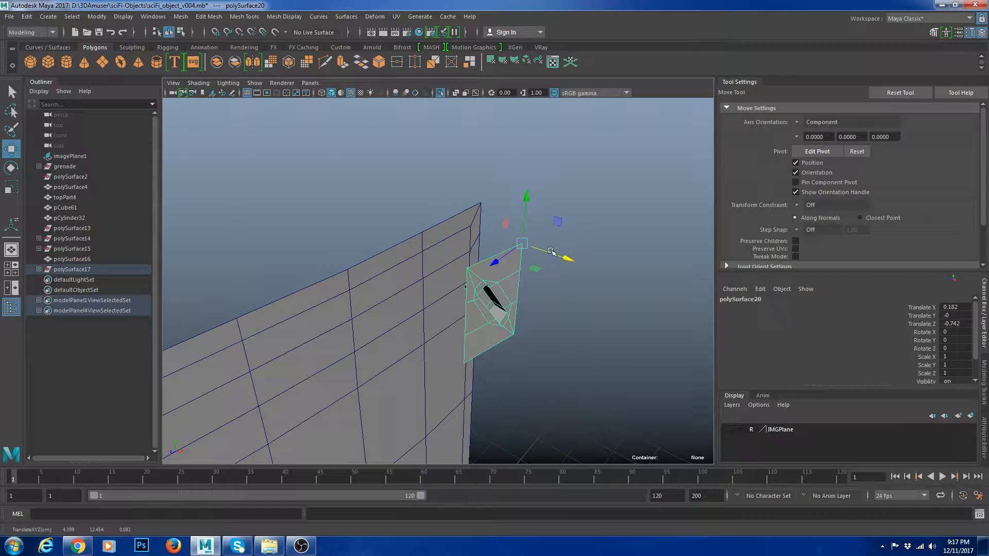
pyautogui.keyDown('alt'); pyautogui.moveTo(564, 277); pyautogui.dragTo(566, 326); pyautogui.keyUp('alt')
pyautogui.press('g')
# Align the duplicated corner piece with the panel's opposite top corner face using the Snap Together Tool.
pyautogui.press('w')
pyautogui.click(510, 279)
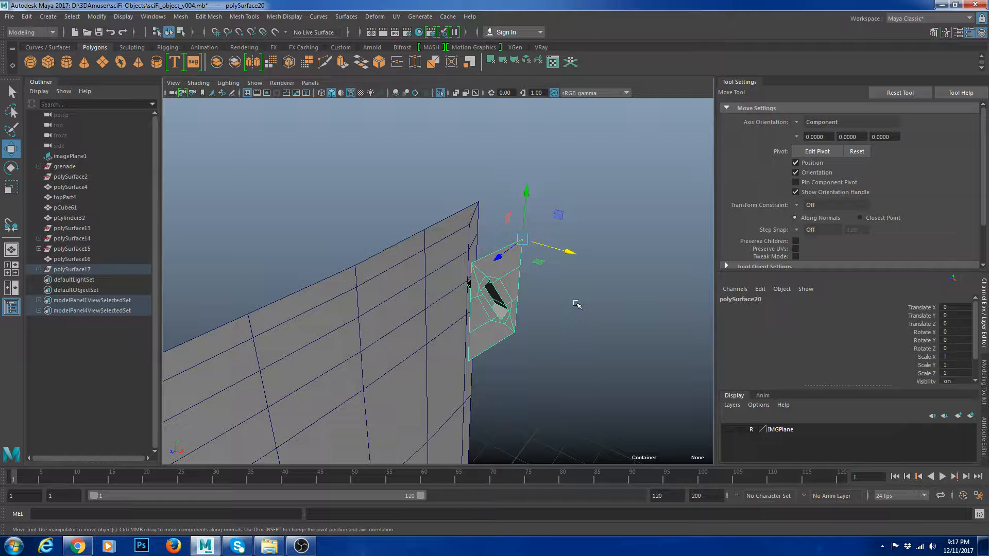
pyautogui.click(524, 334)
pyautogui.click(511, 274)
pyautogui.press('g')
pyautogui.click(509, 271)
pyautogui.click(460, 251)
pyautogui.press('Return')
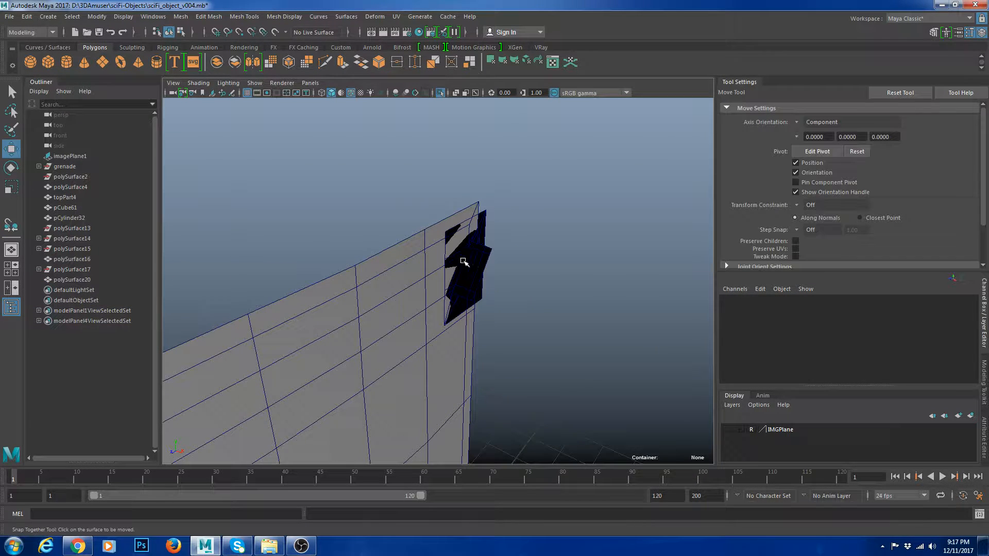
# Vertex-snap the aligned corner piece onto the grid corners of the panel's opposite top corner.
pyautogui.keyDown('alt'); pyautogui.moveTo(492, 266); pyautogui.dragTo(449, 251); pyautogui.keyUp('alt')
pyautogui.click(493, 271)
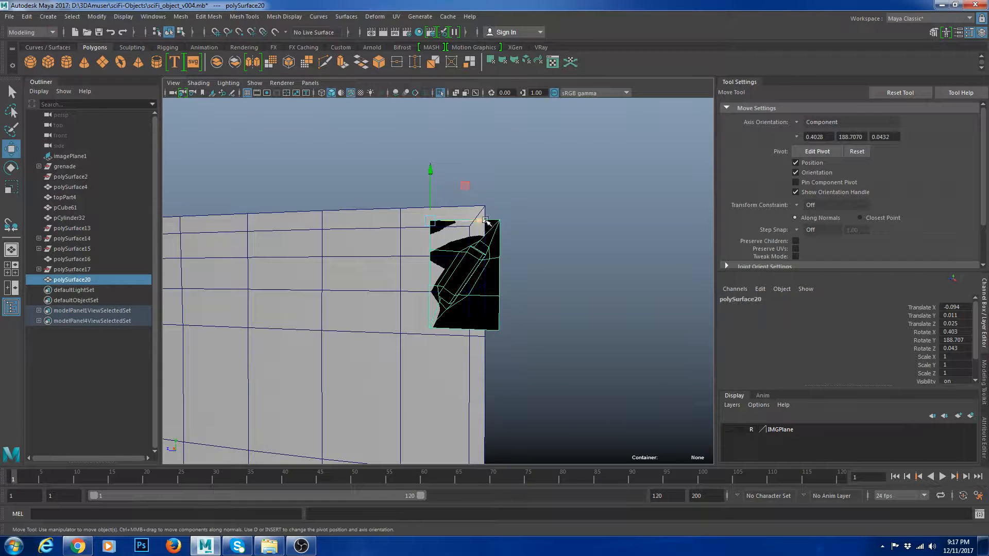
pyautogui.moveTo(486, 220); pyautogui.dragTo(520, 330)
pyautogui.press('v')
pyautogui.scroll(-3, 434, 249)
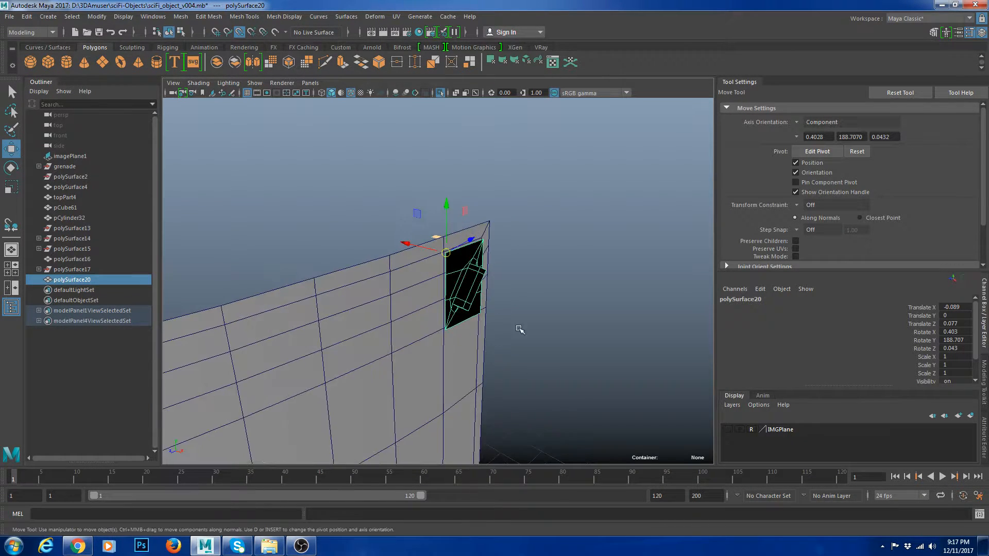
pyautogui.moveTo(446, 253); pyautogui.dragTo(446, 256)
pyautogui.keyDown('alt'); pyautogui.moveTo(513, 283); pyautogui.dragTo(558, 296); pyautogui.keyUp('alt')
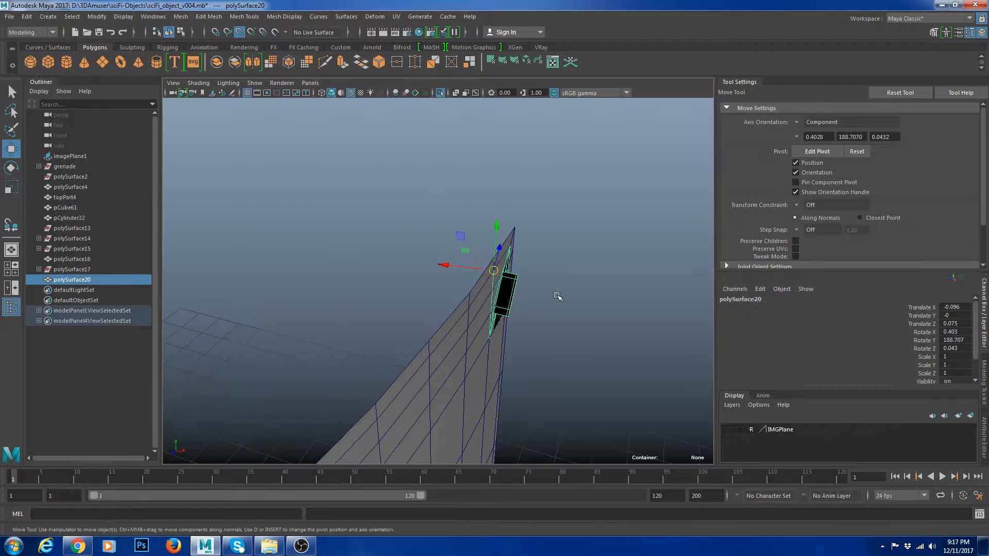
# Try to flip the snapped corner piece inward with a negative scale along X.
pyautogui.keyDown('alt'); pyautogui.moveTo(558, 258); pyautogui.dragTo(504, 263); pyautogui.keyUp('alt')
pyautogui.press('r')
pyautogui.moveTo(401, 284); pyautogui.dragTo(415, 287)
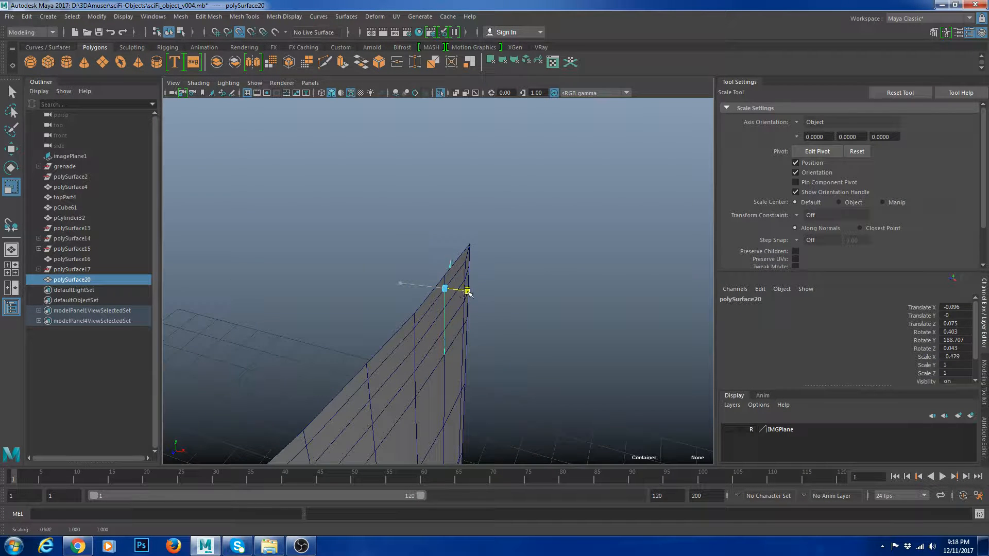
pyautogui.hotkey('ctrl', 'z')
# Freeze the snapped corner piece's transformations and reverse its face normals.
pyautogui.keyDown('alt'); pyautogui.moveTo(523, 303); pyautogui.dragTo(549, 325); pyautogui.keyUp('alt')
pyautogui.press('g')
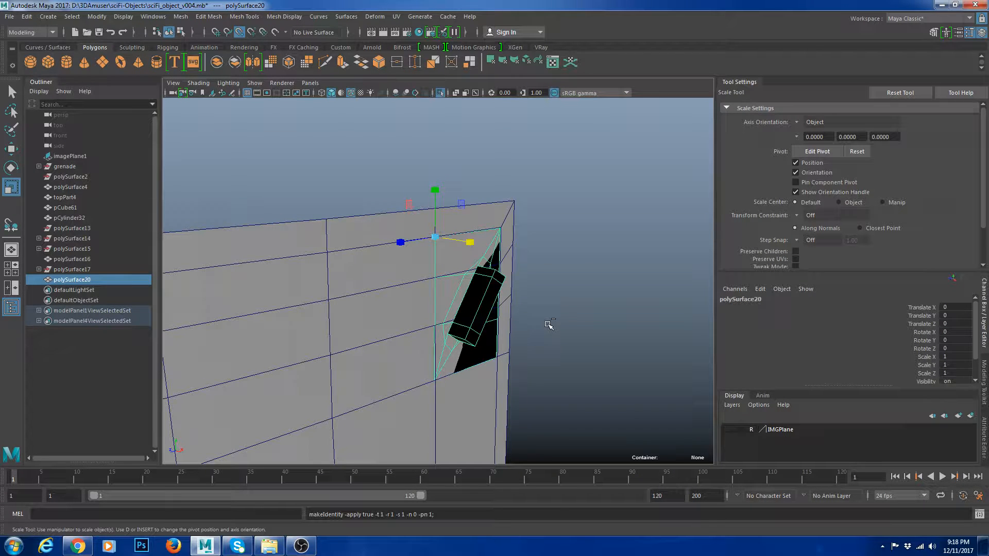
pyautogui.hotkey('ctrl', 'r')
pyautogui.keyDown('alt'); pyautogui.moveTo(479, 312); pyautogui.dragTo(545, 338); pyautogui.keyUp('alt')
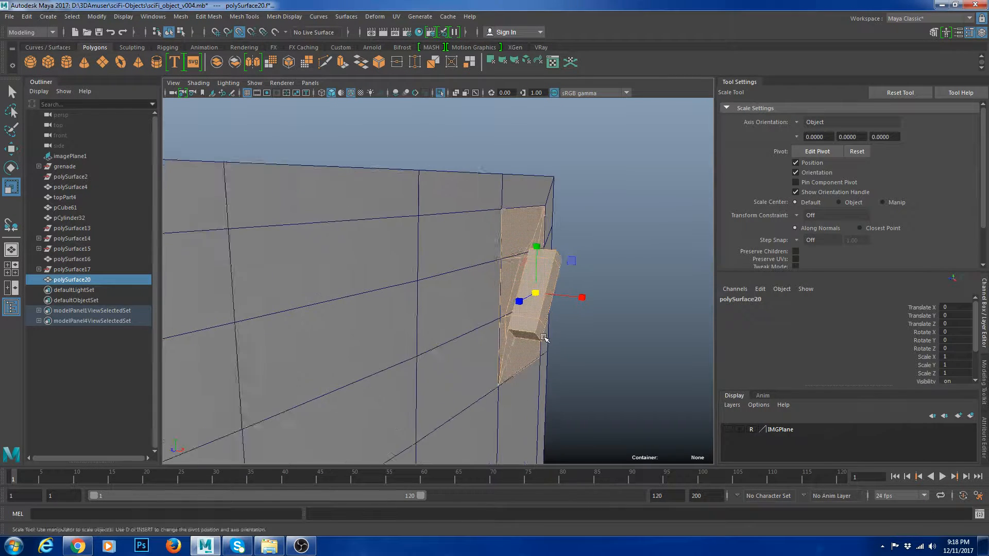
pyautogui.keyDown('alt'); pyautogui.moveTo(545, 338); pyautogui.dragTo(514, 339, button='middle'); pyautogui.keyUp('alt')
pyautogui.keyDown('alt'); pyautogui.moveTo(536, 347); pyautogui.dragTo(517, 384); pyautogui.keyUp('alt')
# Delete the faces of the slot protruding from the snapped corner piece, keeping its flat surrounding faces.
pyautogui.click(484, 314)
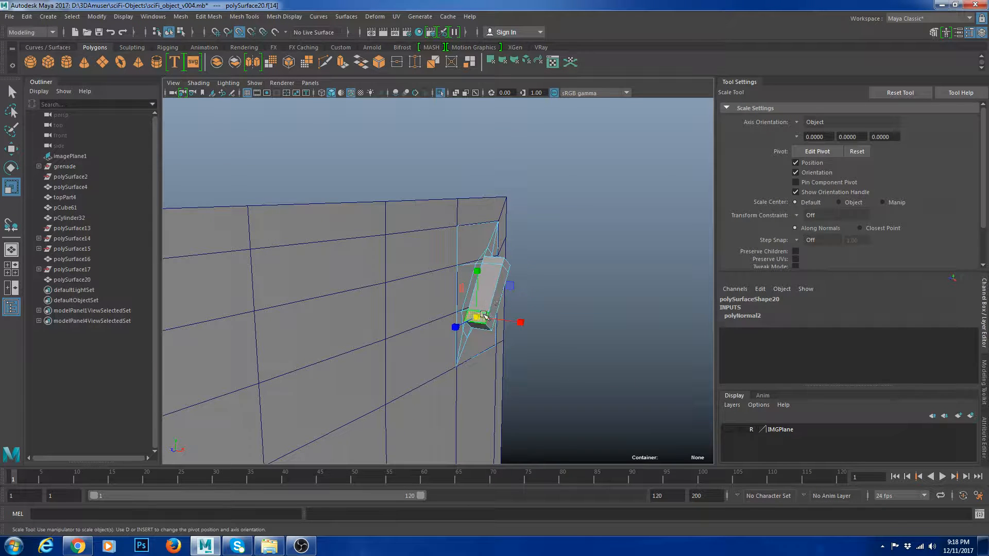
pyautogui.keyDown('shift'); pyautogui.doubleClick(490, 280); pyautogui.keyUp('shift')
pyautogui.press('Delete')
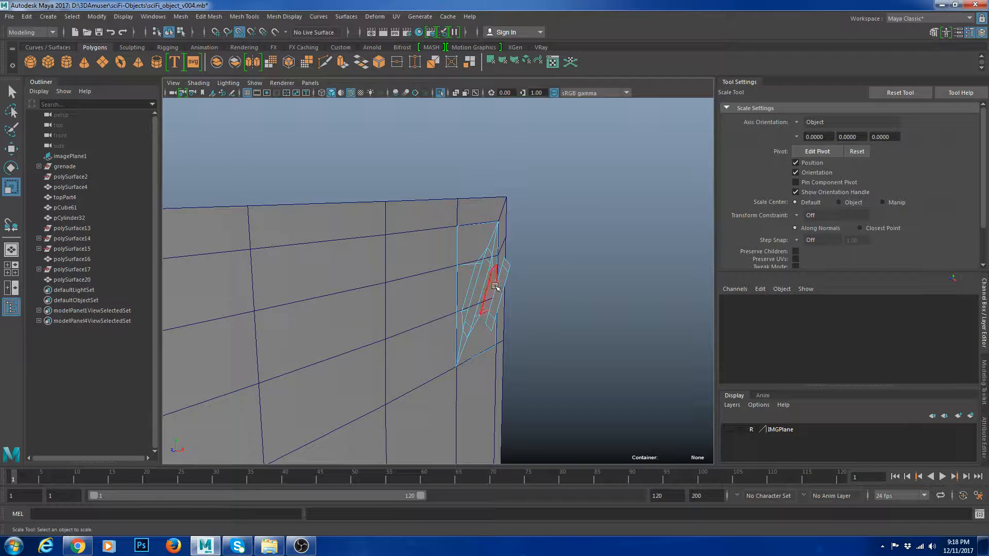
pyautogui.click(496, 287)
pyautogui.click(510, 287)
pyautogui.keyDown('alt'); pyautogui.moveTo(475, 283); pyautogui.dragTo(413, 269); pyautogui.keyUp('alt')
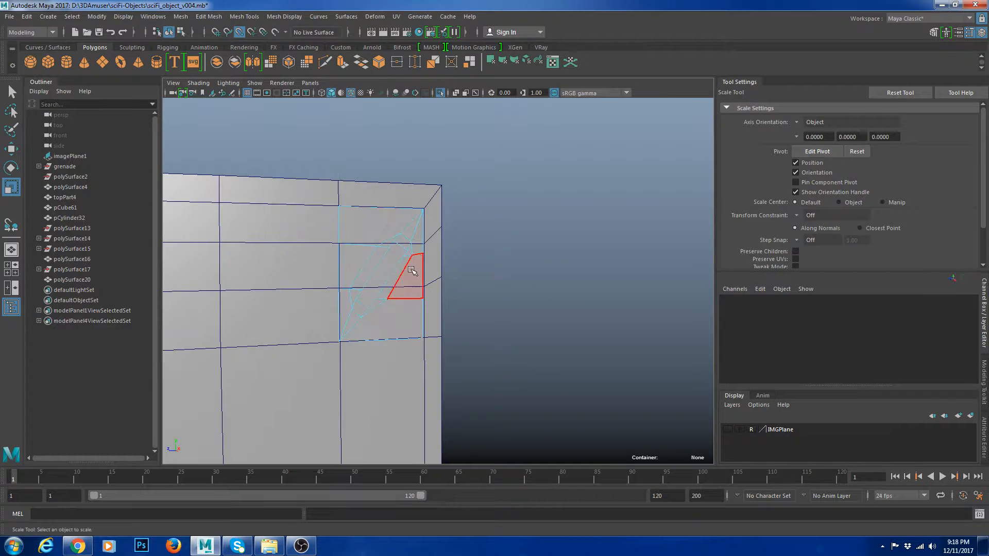
# Delete the panel faces lying behind the slotted piece in the upper-right corner.
pyautogui.click(436, 193)
pyautogui.moveTo(438, 192); pyautogui.dragTo(466, 234, button='right')
pyautogui.moveTo(384, 222); pyautogui.dragTo(404, 307)
pyautogui.press('Delete')
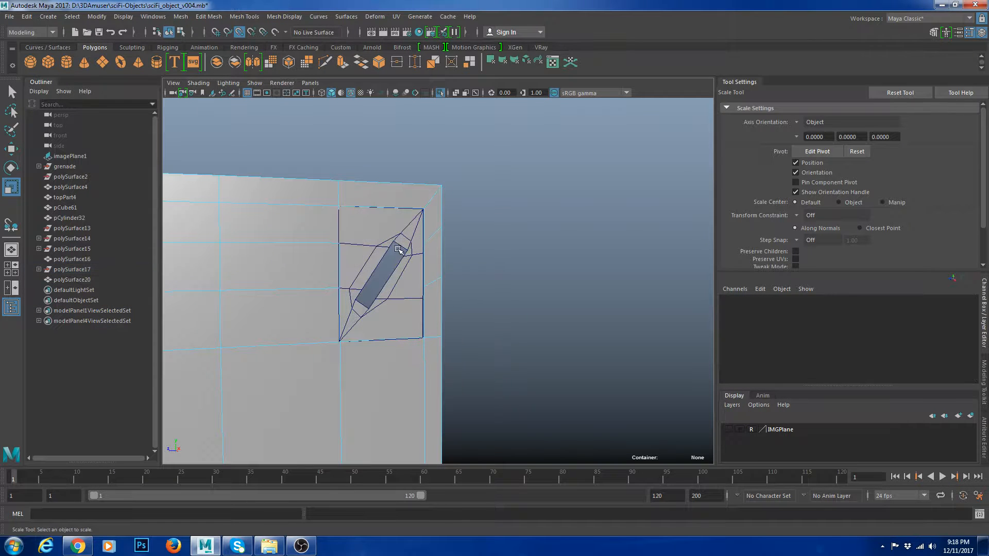
# Rotate the upper-right slotted corner piece by about -0.72° around Y.
pyautogui.moveTo(396, 246); pyautogui.dragTo(418, 243, button='right')
pyautogui.click(435, 222)
pyautogui.click(418, 242)
pyautogui.keyDown('alt'); pyautogui.moveTo(404, 238); pyautogui.dragTo(429, 248, button='middle'); pyautogui.keyUp('alt')
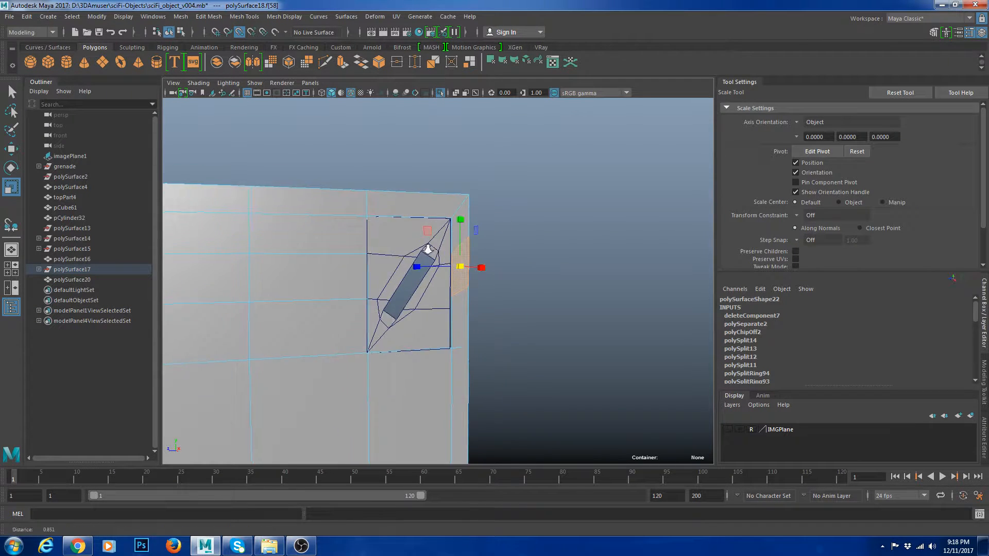
pyautogui.keyDown('alt'); pyautogui.moveTo(429, 248); pyautogui.dragTo(484, 278, button='right'); pyautogui.keyUp('alt')
pyautogui.moveTo(415, 216); pyautogui.dragTo(461, 201, button='right')
pyautogui.click(455, 219)
pyautogui.keyDown('alt'); pyautogui.moveTo(464, 242); pyautogui.dragTo(438, 268, button='right'); pyautogui.keyUp('alt')
pyautogui.press('e')
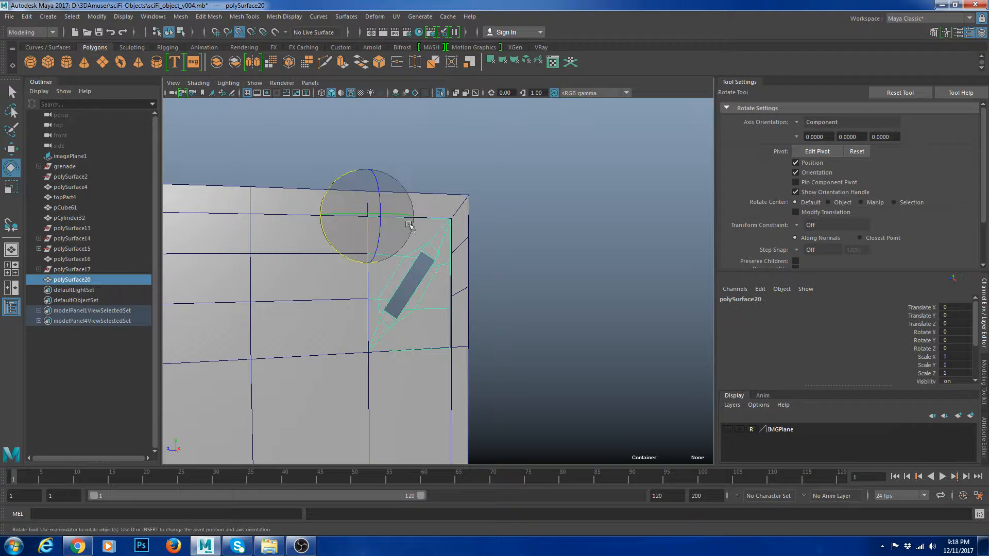
pyautogui.moveTo(390, 214); pyautogui.dragTo(394, 213)
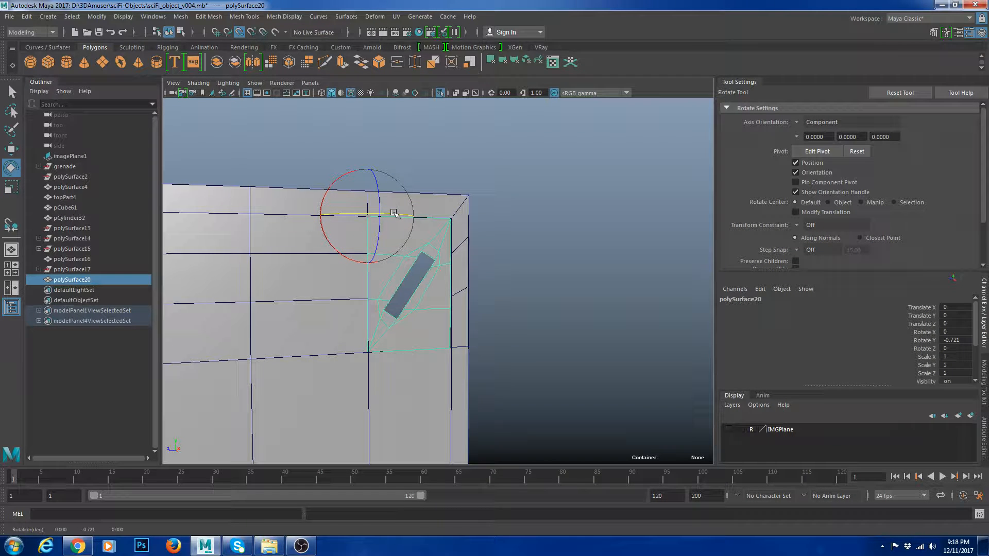
# Combine the upper-right slotted corner piece and the surrounding panel into one mesh.
pyautogui.hotkey('ctrl', 'z')
pyautogui.hotkey('ctrl', 'z')
pyautogui.click(432, 244)
pyautogui.keyDown('shift'); pyautogui.click(431, 199); pyautogui.keyUp('shift')
pyautogui.press('g')
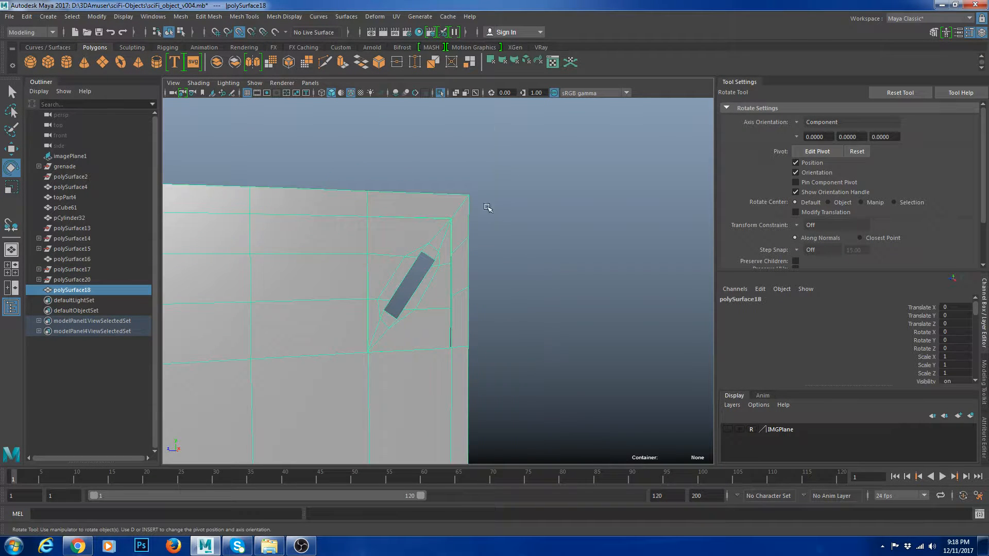
pyautogui.keyDown('alt'); pyautogui.moveTo(488, 208); pyautogui.dragTo(505, 252, button='right'); pyautogui.keyUp('alt')
pyautogui.hotkey('ctrl', 'z')
pyautogui.hotkey('ctrl', 'z')
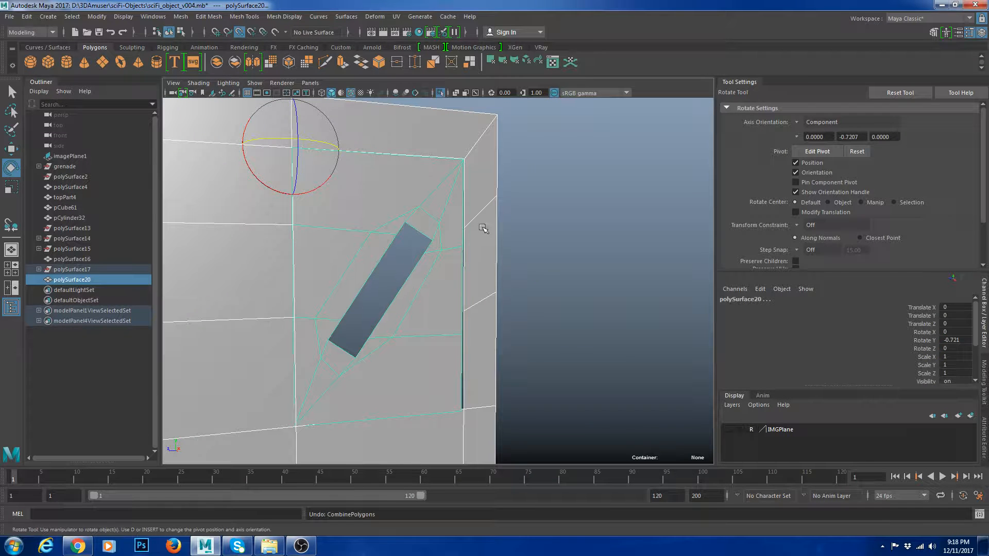
pyautogui.hotkey('shift', 'z')
# Weld the corner piece's border vertices to the matching panel vertices with Target Weld.
pyautogui.keyDown('alt'); pyautogui.moveTo(440, 177); pyautogui.dragTo(433, 188, button='middle'); pyautogui.keyUp('alt')
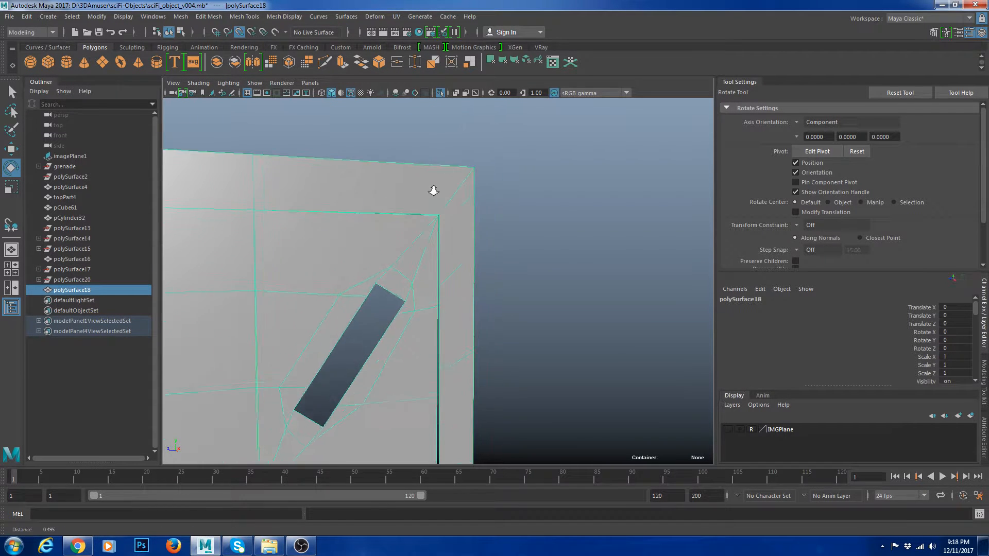
pyautogui.keyDown('alt'); pyautogui.moveTo(433, 189); pyautogui.dragTo(438, 210, button='right'); pyautogui.keyUp('alt')
pyautogui.keyDown('shift'); pyautogui.moveTo(437, 210); pyautogui.dragTo(425, 164, button='right'); pyautogui.keyUp('shift')
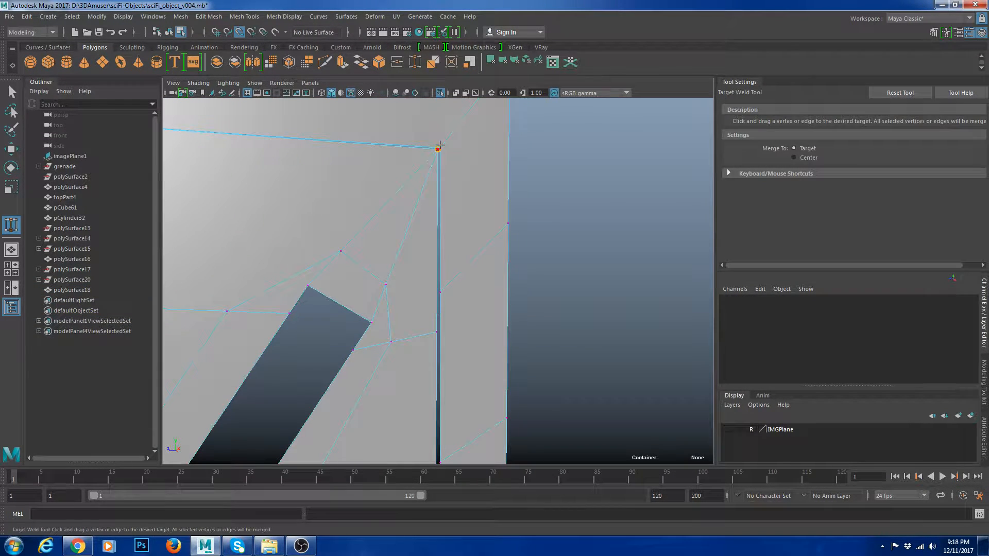
pyautogui.keyDown('alt'); pyautogui.moveTo(489, 199); pyautogui.dragTo(452, 296, button='right'); pyautogui.keyUp('alt')
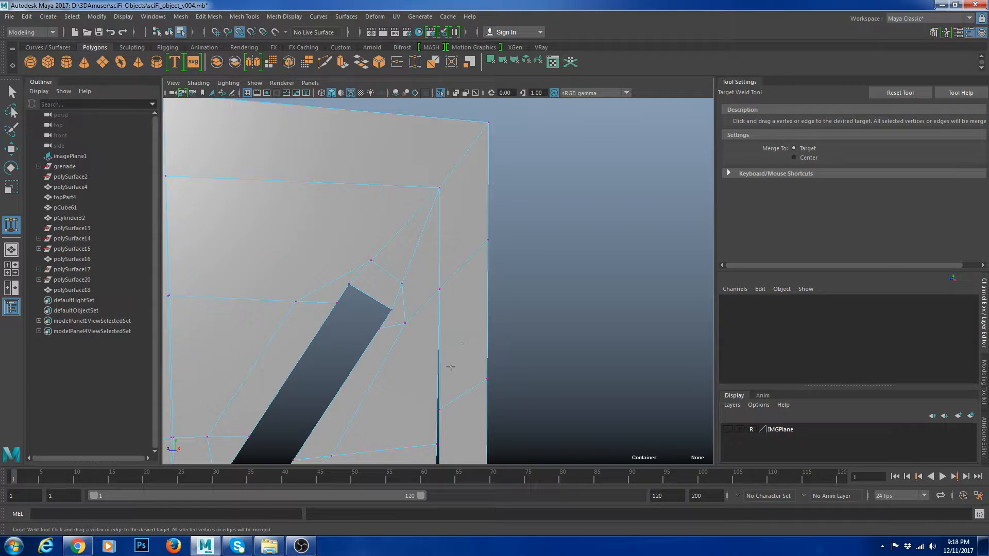
pyautogui.keyDown('alt'); pyautogui.moveTo(451, 367); pyautogui.dragTo(464, 344, button='middle'); pyautogui.keyUp('alt')
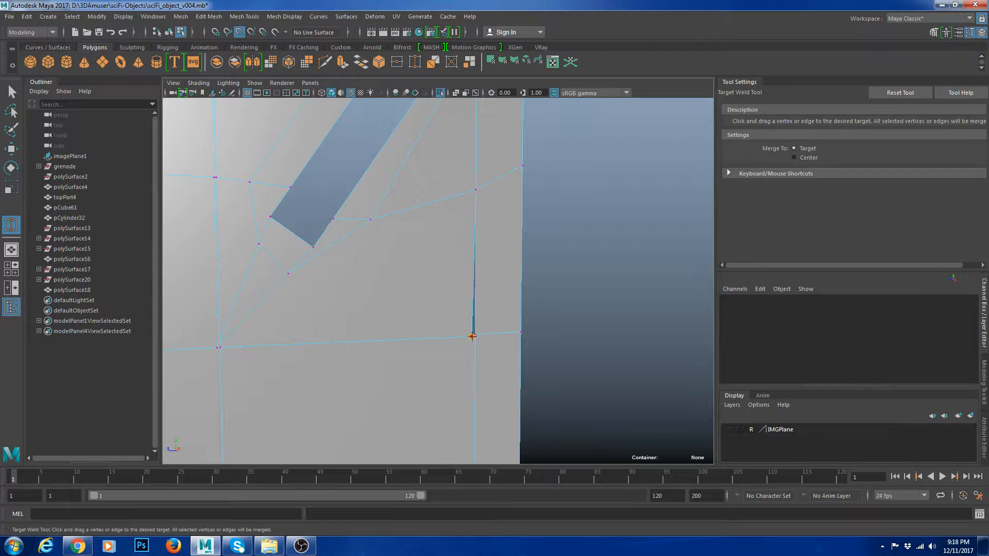
pyautogui.keyDown('alt'); pyautogui.moveTo(346, 375); pyautogui.dragTo(435, 352, button='middle'); pyautogui.keyUp('alt')
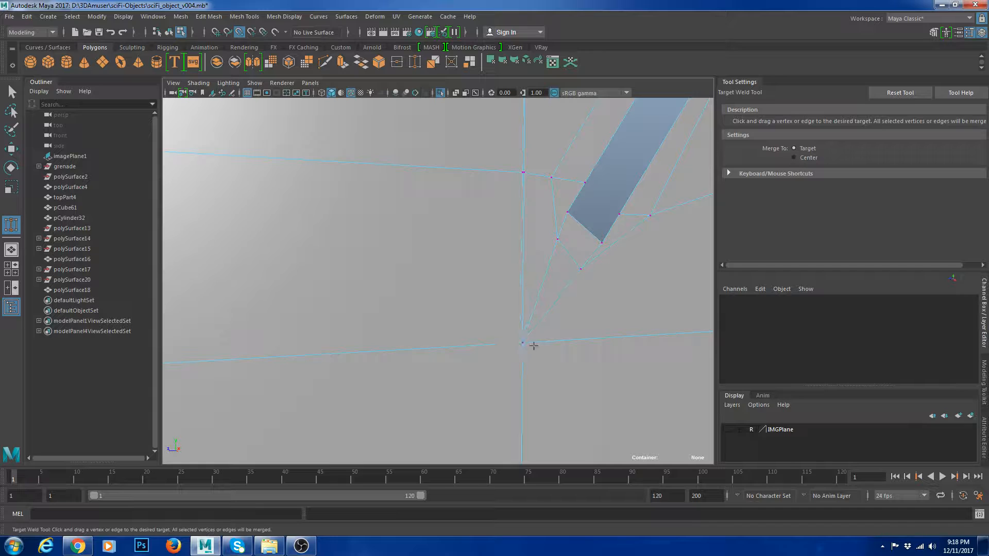
pyautogui.keyDown('alt'); pyautogui.moveTo(534, 347); pyautogui.dragTo(503, 370, button='middle'); pyautogui.keyUp('alt')
pyautogui.keyDown('alt'); pyautogui.moveTo(384, 299); pyautogui.dragTo(402, 369, button='middle'); pyautogui.keyUp('alt')
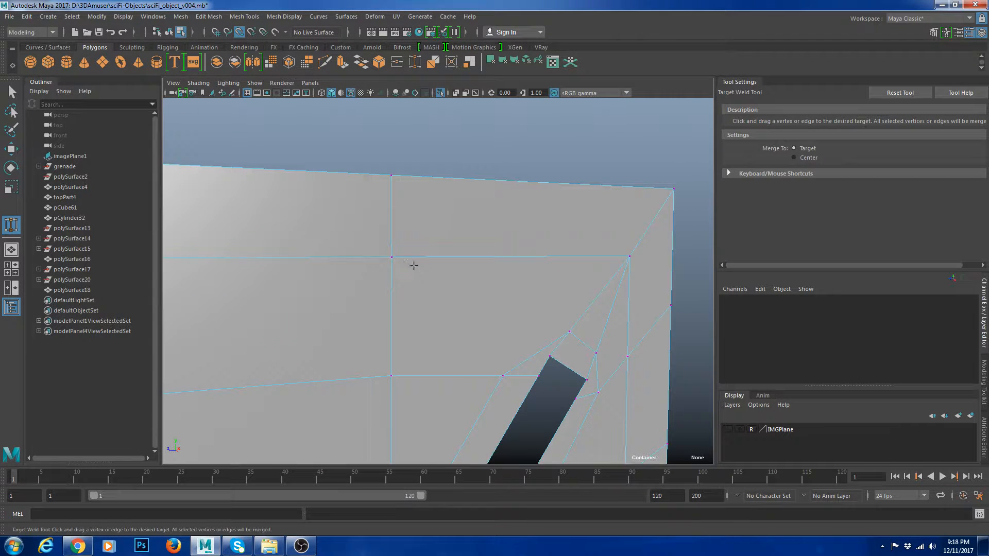
pyautogui.scroll(-5, 414, 265)
# Preview the panel in smooth display and examine the welded corner and slot.
pyautogui.press('w')
pyautogui.press('F8')
pyautogui.press('3')
pyautogui.press('1')
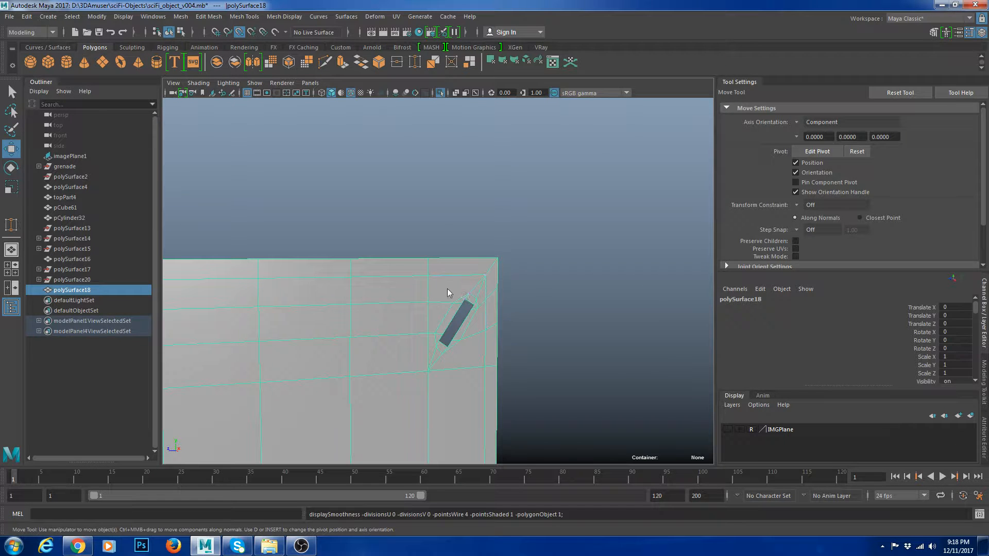
pyautogui.press('F9')
pyautogui.click(427, 276)
pyautogui.press('3')
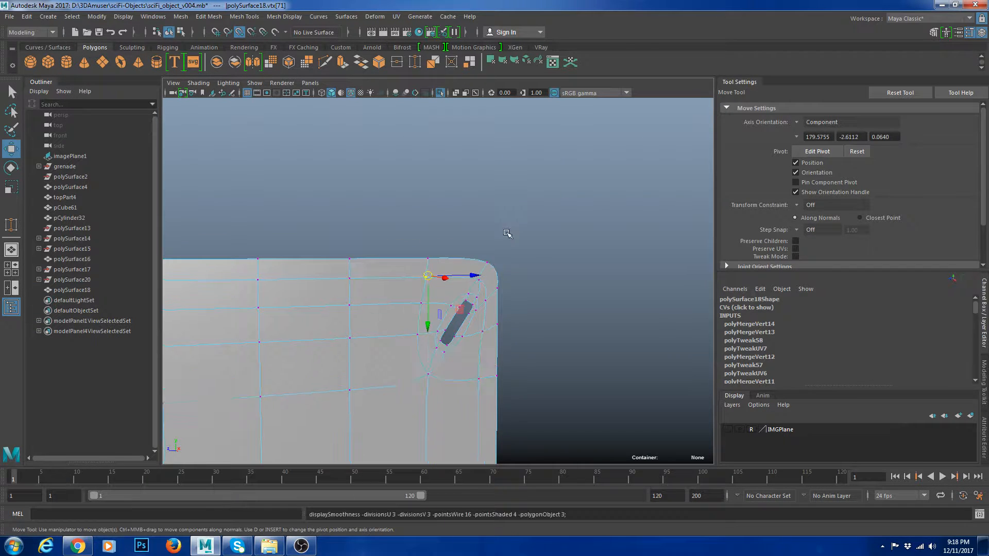
pyautogui.click(510, 231)
pyautogui.scroll(-4, 472, 287)
pyautogui.keyDown('alt'); pyautogui.moveTo(466, 305); pyautogui.dragTo(472, 287); pyautogui.keyUp('alt')
pyautogui.keyDown('alt'); pyautogui.moveTo(473, 287); pyautogui.dragTo(489, 250, button='middle'); pyautogui.keyUp('alt')
pyautogui.press('F8')
pyautogui.click(515, 242)
pyautogui.keyDown('alt'); pyautogui.moveTo(416, 331); pyautogui.dragTo(453, 328); pyautogui.keyUp('alt')
# Return both meshes to unsmoothed display and combine the upper-left slotted corner piece with the panel.
pyautogui.click(308, 270)
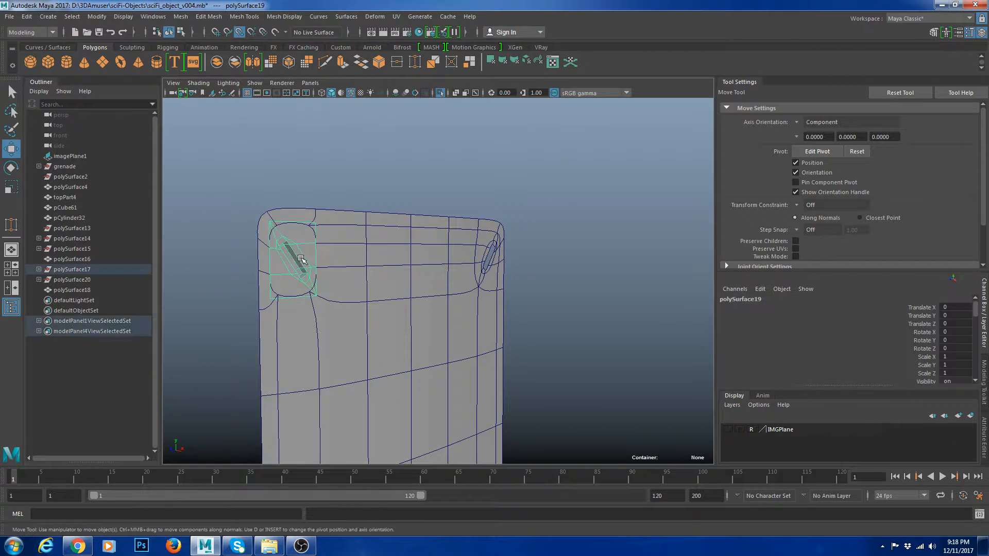
pyautogui.press('3')
pyautogui.press('Delete')
pyautogui.hotkey('ctrl', 'z')
pyautogui.press('1')
pyautogui.click(379, 256)
pyautogui.press('1')
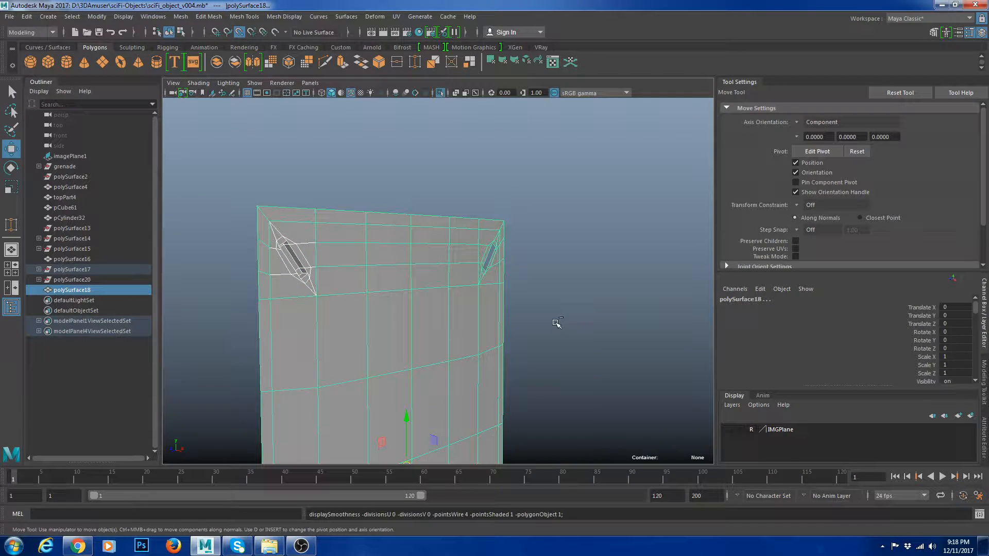
pyautogui.press('g')
# Merge the overlapping vertices of the combined panel mesh and return to object mode.
pyautogui.scroll(-5, 396, 251)
pyautogui.moveTo(519, 302); pyautogui.dragTo(520, 303)
pyautogui.keyDown('shift'); pyautogui.moveTo(513, 256); pyautogui.dragTo(511, 190, button='right'); pyautogui.keyUp('shift')
pyautogui.moveTo(423, 259); pyautogui.dragTo(468, 229, button='right')
# Show the panel smoothed without its wireframe overlay and examine the shading around both corner slots.
pyautogui.press('q')
pyautogui.press('3')
pyautogui.click(564, 259)
pyautogui.keyDown('alt'); pyautogui.moveTo(556, 263); pyautogui.dragTo(428, 307); pyautogui.keyUp('alt')
pyautogui.scroll(5, 571, 361)
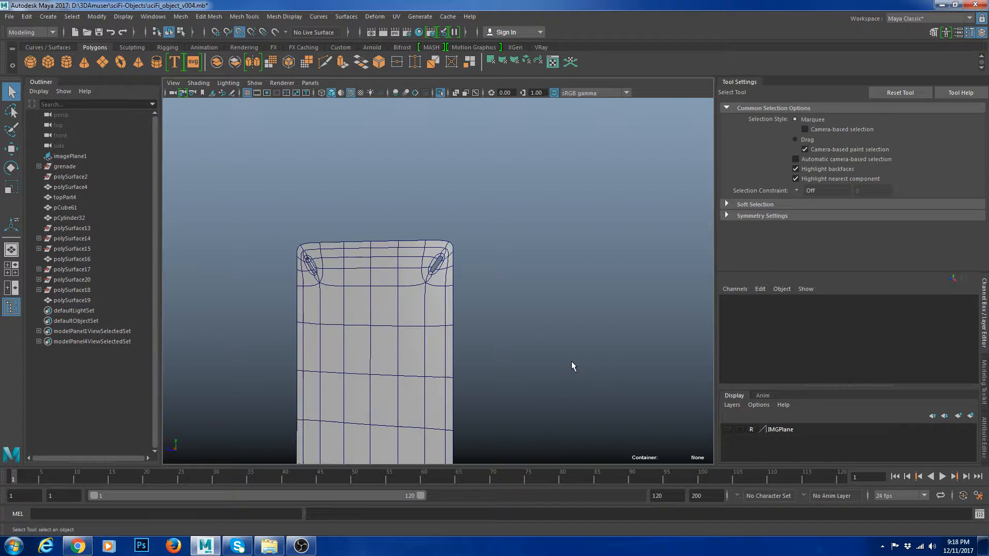
pyautogui.hotkey('alt', '5')
pyautogui.scroll(-6, 570, 355)
pyautogui.moveTo(567, 349)
pyautogui.keyDown('alt'); pyautogui.mouseDown()
pyautogui.moveTo(477, 340)
pyautogui.moveTo(533, 313)
pyautogui.moveTo(594, 313)
pyautogui.mouseUp(); pyautogui.keyUp('alt')
pyautogui.scroll(6, 493, 341)
pyautogui.click(460, 336)
pyautogui.click(595, 313)
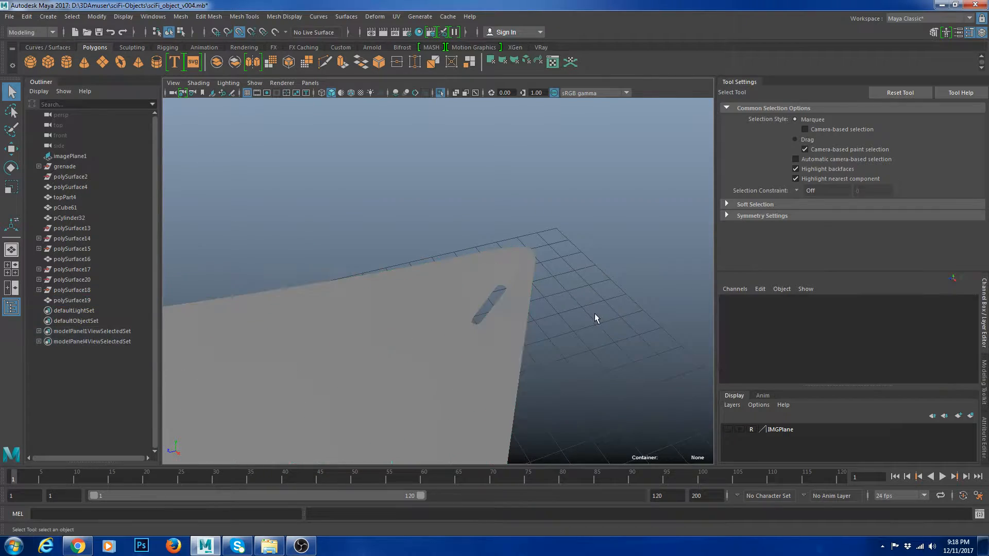
# Try to move the border edge loop of the panel's upper-right slot.
pyautogui.click(508, 319)
pyautogui.keyDown('alt'); pyautogui.moveTo(505, 320); pyautogui.dragTo(483, 313); pyautogui.keyUp('alt')
pyautogui.press('1')
pyautogui.scroll(3, 433, 228)
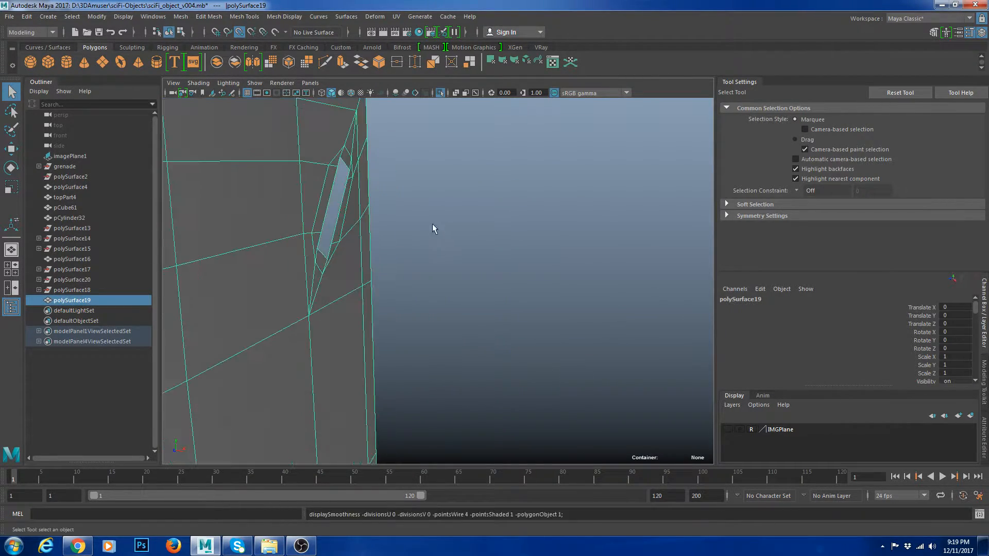
pyautogui.keyDown('alt'); pyautogui.moveTo(432, 229); pyautogui.dragTo(499, 259); pyautogui.keyUp('alt')
pyautogui.rightClick(367, 300)
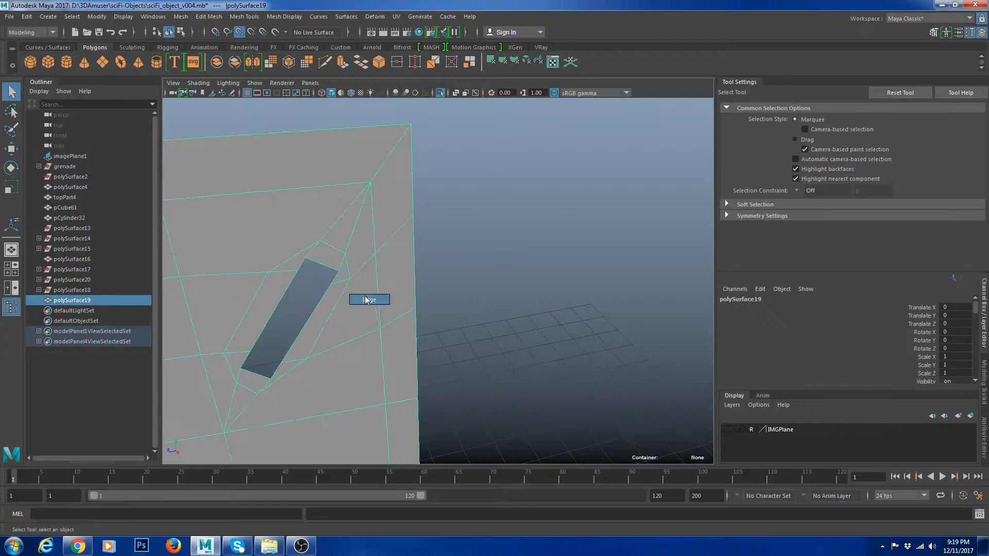
pyautogui.doubleClick(329, 297)
pyautogui.press('f')
pyautogui.keyDown('alt'); pyautogui.moveTo(413, 340); pyautogui.dragTo(459, 344); pyautogui.keyUp('alt')
pyautogui.press('w')
pyautogui.keyDown('alt'); pyautogui.moveTo(459, 344); pyautogui.dragTo(493, 270, button='right'); pyautogui.keyUp('alt')
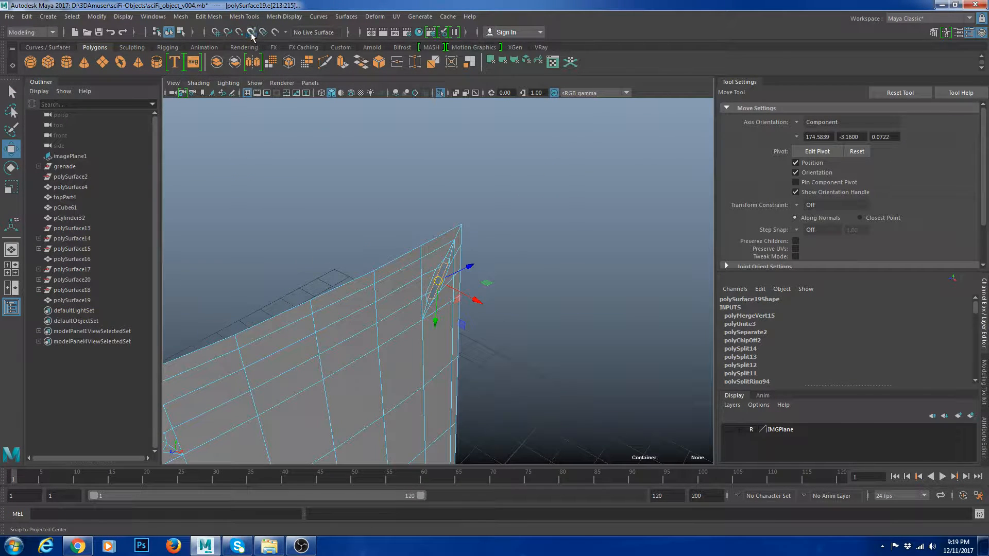
pyautogui.keyDown('alt'); pyautogui.moveTo(487, 281); pyautogui.dragTo(505, 268); pyautogui.keyUp('alt')
pyautogui.moveTo(484, 288); pyautogui.dragTo(445, 316)
pyautogui.hotkey('ctrl', 'z')
pyautogui.press('f')
pyautogui.keyDown('alt'); pyautogui.moveTo(498, 261); pyautogui.dragTo(471, 263); pyautogui.keyUp('alt')
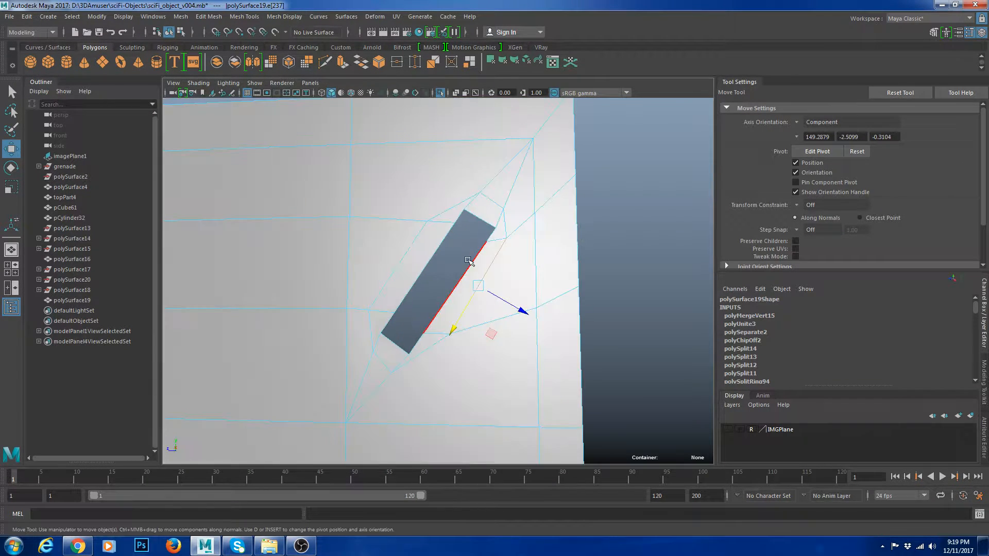
# Smooth the panel display in object mode and inspect the panel's overall shape from several angles.
pyautogui.moveTo(481, 215); pyautogui.dragTo(533, 201, button='right')
pyautogui.press('3')
pyautogui.click(613, 180)
pyautogui.keyDown('alt'); pyautogui.moveTo(613, 181); pyautogui.dragTo(452, 332, button='right'); pyautogui.keyUp('alt')
pyautogui.keyDown('alt'); pyautogui.moveTo(451, 333); pyautogui.dragTo(388, 366); pyautogui.keyUp('alt')
pyautogui.click(389, 365)
pyautogui.press('f')
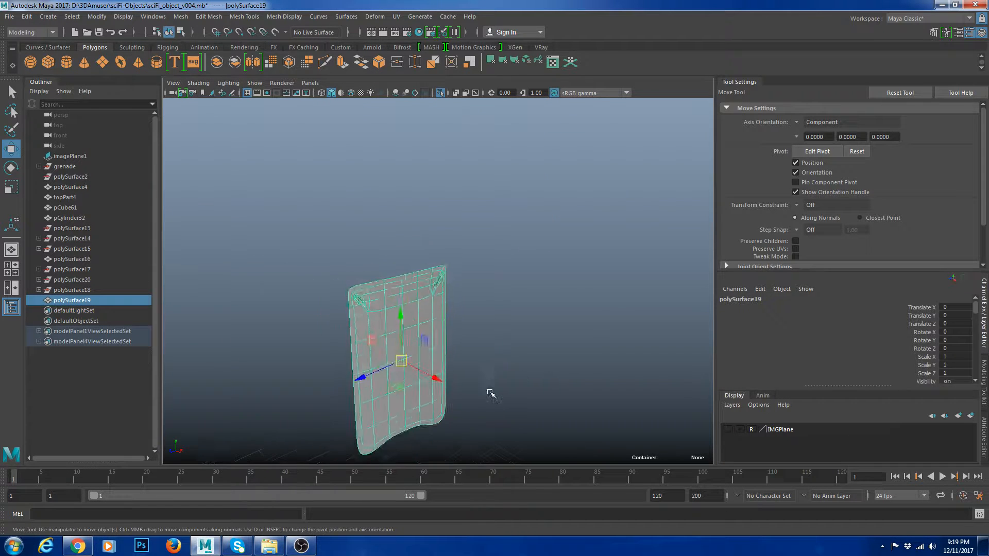
pyautogui.click(486, 393)
pyautogui.keyDown('alt'); pyautogui.moveTo(486, 393); pyautogui.dragTo(524, 362); pyautogui.keyUp('alt')
# Extrude the border edge loop of the upper-right slot backwards to give the slot depth behind the panel.
pyautogui.click(465, 296)
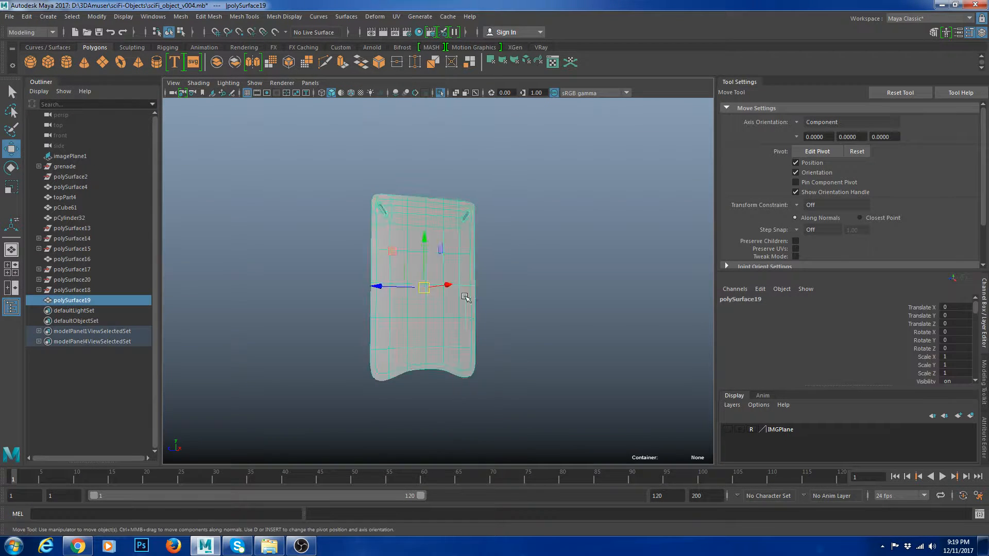
pyautogui.keyDown('alt'); pyautogui.moveTo(466, 296); pyautogui.dragTo(554, 142, button='right'); pyautogui.keyUp('alt')
pyautogui.press('1')
pyautogui.keyDown('alt'); pyautogui.moveTo(506, 180); pyautogui.dragTo(498, 249, button='middle'); pyautogui.keyUp('alt')
pyautogui.moveTo(499, 250); pyautogui.dragTo(503, 193, button='right')
pyautogui.click(504, 193)
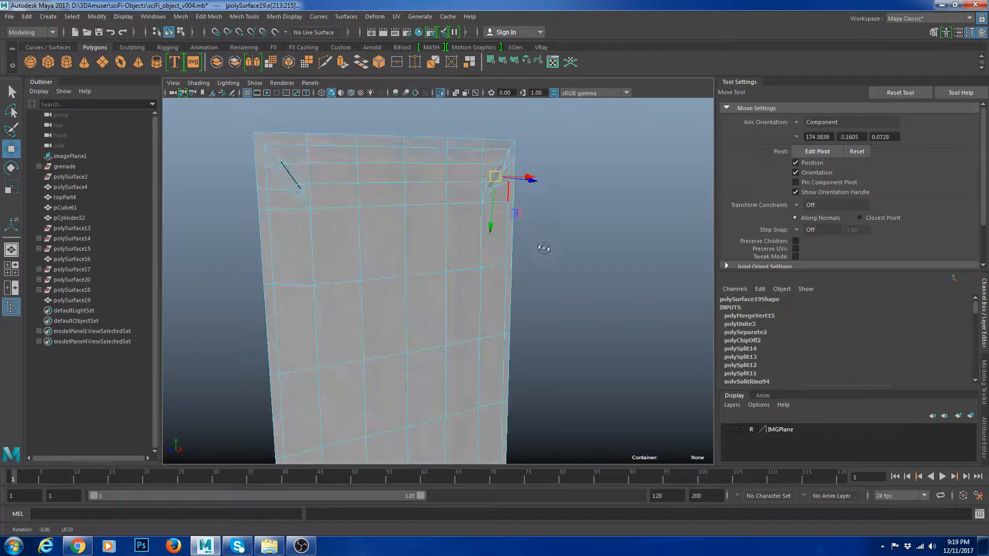
pyautogui.hotkey('ctrl', 'e')
pyautogui.keyDown('alt'); pyautogui.moveTo(611, 207); pyautogui.dragTo(449, 217); pyautogui.keyUp('alt')
pyautogui.keyDown('alt'); pyautogui.moveTo(450, 218); pyautogui.dragTo(511, 243); pyautogui.keyUp('alt')
pyautogui.press('w')
pyautogui.keyDown('alt'); pyautogui.moveTo(411, 164); pyautogui.dragTo(448, 229, button='middle'); pyautogui.keyUp('alt')
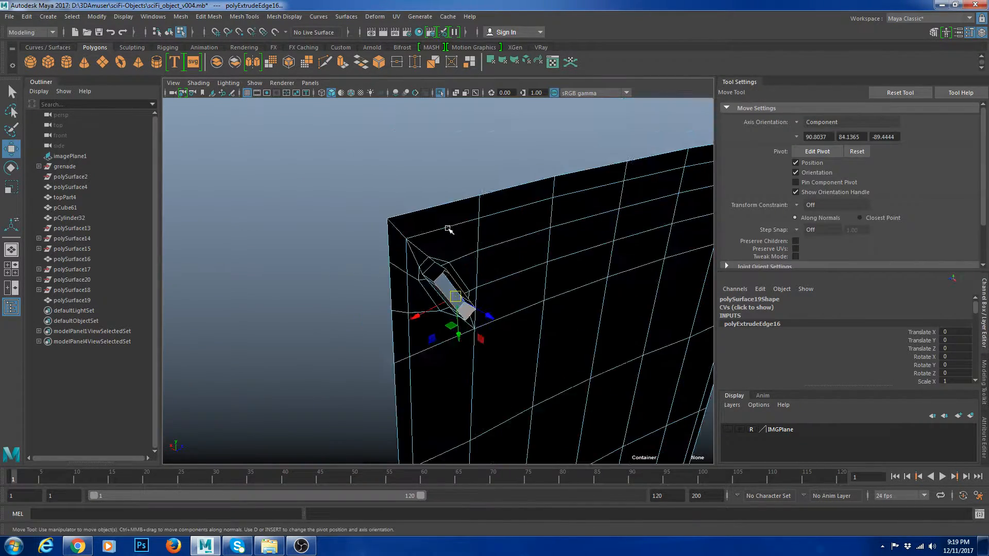
pyautogui.keyDown('alt'); pyautogui.moveTo(449, 229); pyautogui.dragTo(450, 257, button='right'); pyautogui.keyUp('alt')
pyautogui.keyDown('shift'); pyautogui.rightClick(586, 225); pyautogui.keyUp('shift')
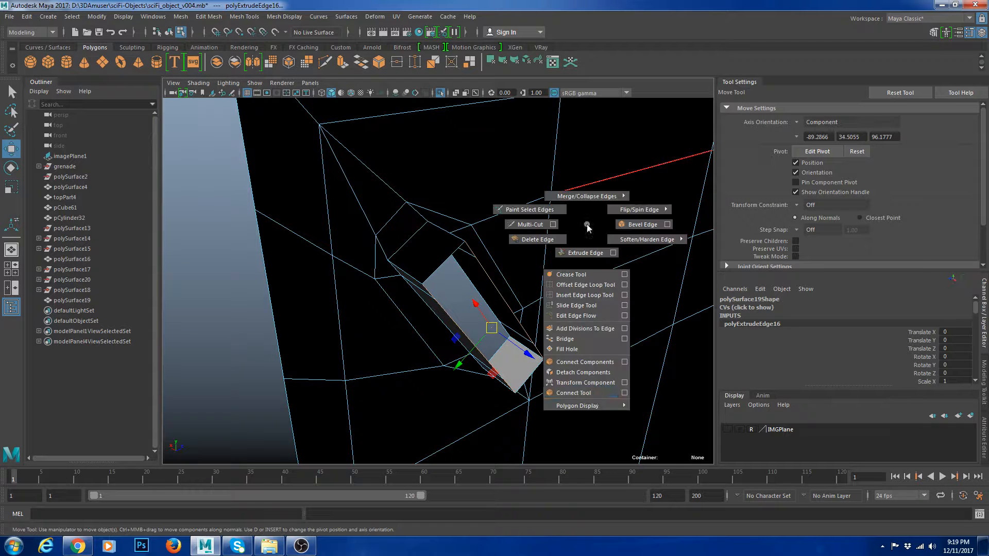
pyautogui.click(567, 342)
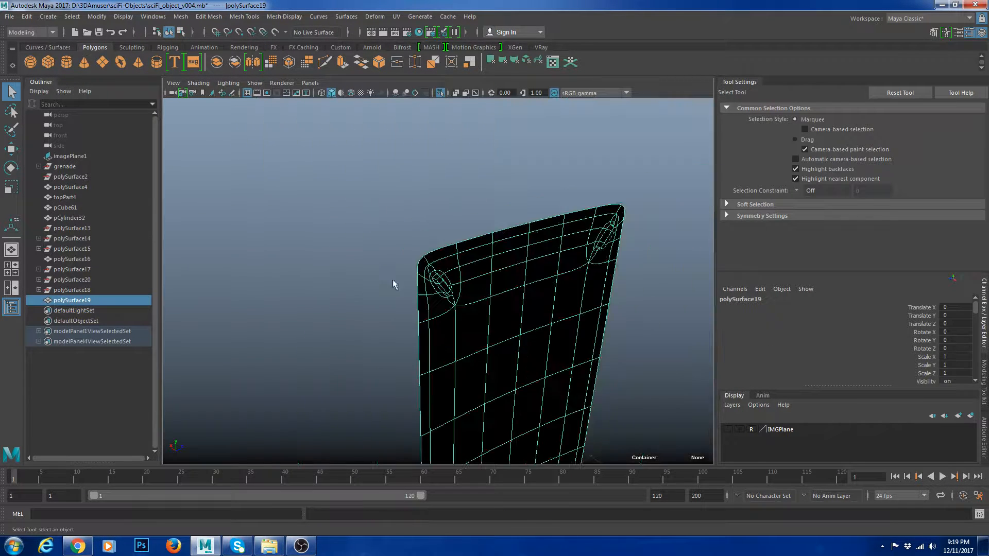
# Set the panel back to unsmoothed display and leave isolation to show the whole model.
pyautogui.click(627, 241)
pyautogui.keyDown('alt'); pyautogui.moveTo(627, 241); pyautogui.dragTo(533, 287, button='right'); pyautogui.keyUp('alt')
pyautogui.keyDown('alt'); pyautogui.moveTo(532, 287); pyautogui.dragTo(573, 311); pyautogui.keyUp('alt')
pyautogui.click(458, 287)
pyautogui.press('1')
pyautogui.click(589, 298)
pyautogui.hotkey('ctrl', '1')
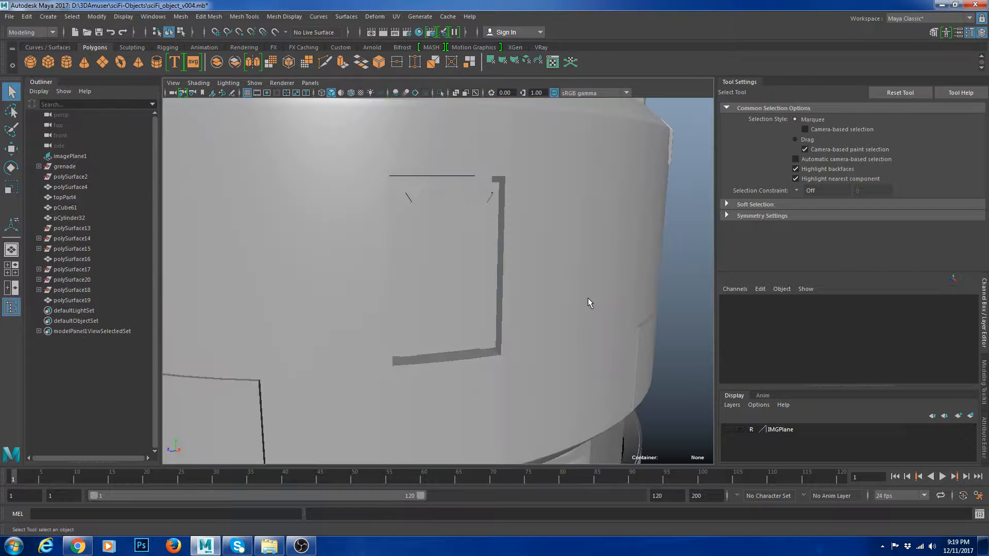
# Preview the main body in smooth display and examine the recess around the panel.
pyautogui.click(501, 315)
pyautogui.press('3')
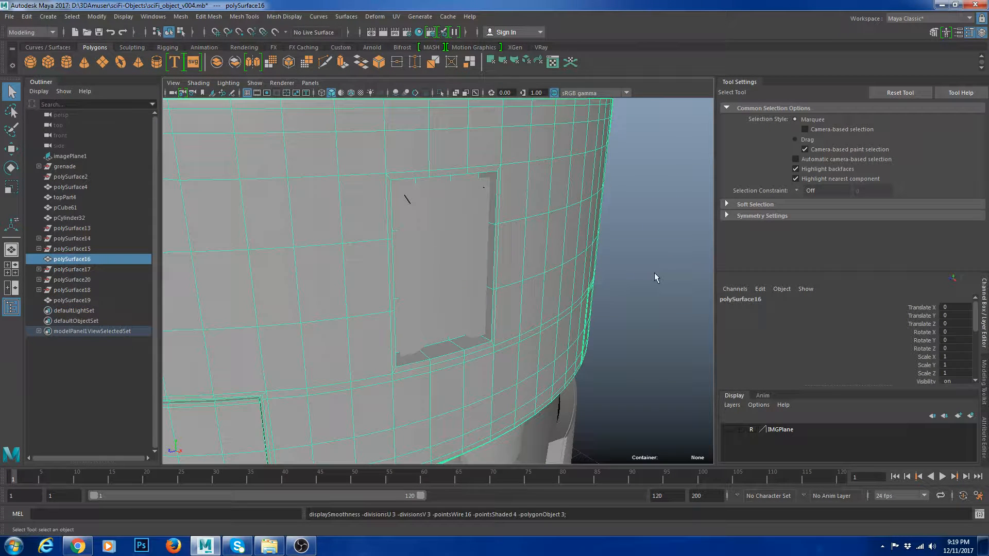
pyautogui.click(464, 269)
pyautogui.click(465, 268)
pyautogui.keyDown('alt'); pyautogui.moveTo(465, 269); pyautogui.dragTo(483, 290, button='right'); pyautogui.keyUp('alt')
pyautogui.keyDown('alt'); pyautogui.moveTo(483, 289); pyautogui.dragTo(463, 271); pyautogui.keyUp('alt')
# Insert supporting edge loops on the main body close to the panel recess's borders and check them smoothed.
pyautogui.click(552, 223)
pyautogui.press('1')
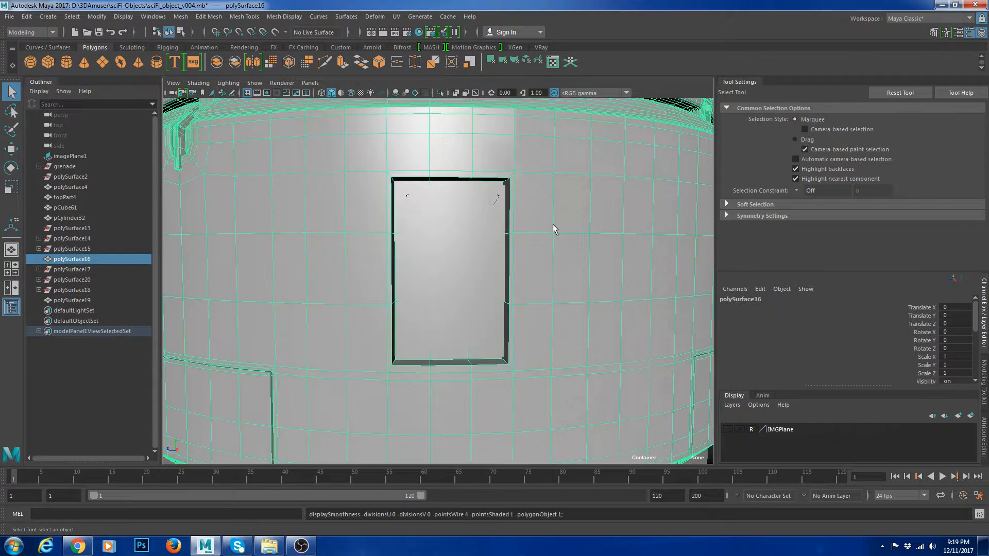
pyautogui.scroll(3, 552, 223)
pyautogui.keyDown('shift'); pyautogui.moveTo(543, 225); pyautogui.dragTo(560, 391, button='right'); pyautogui.keyUp('shift')
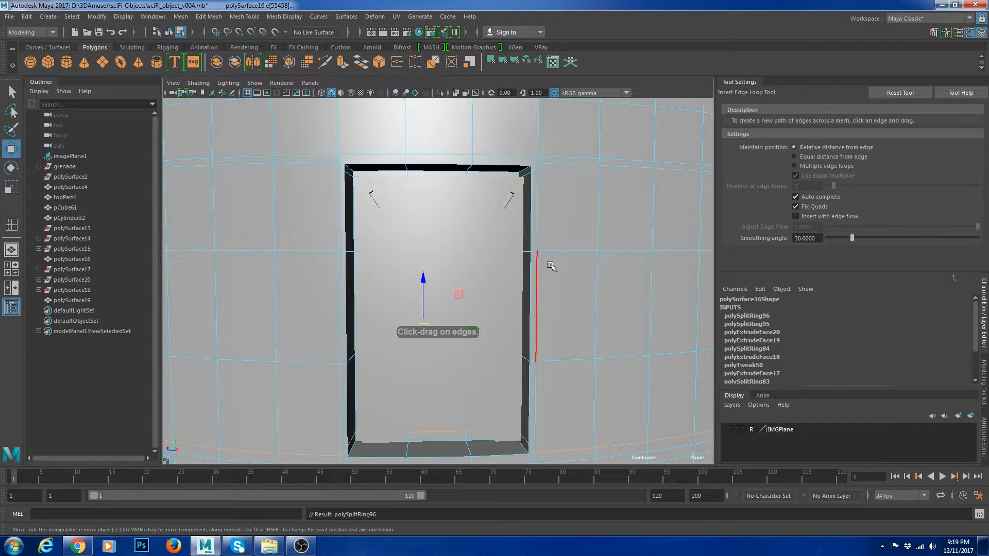
pyautogui.press('w')
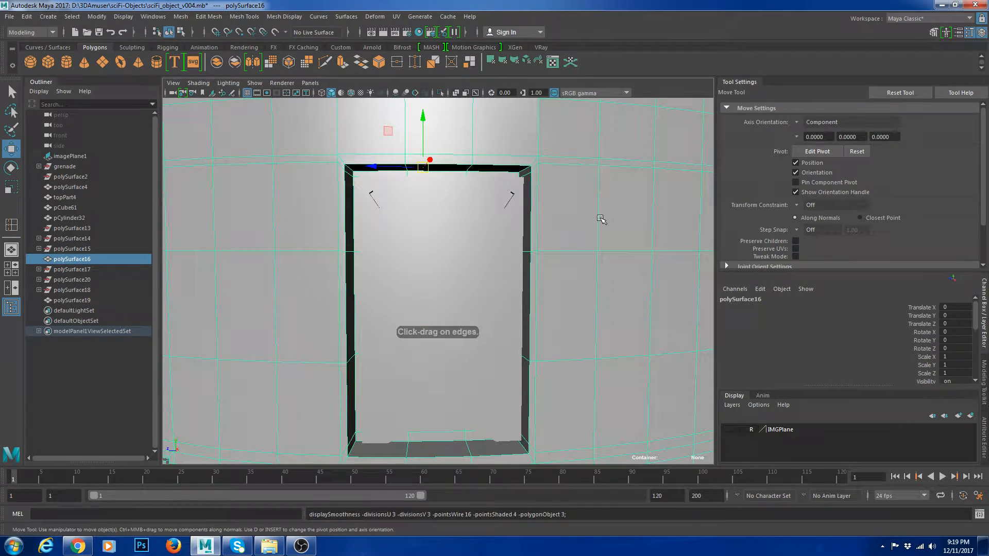
pyautogui.scroll(-4, 601, 219)
pyautogui.scroll(6, 518, 267)
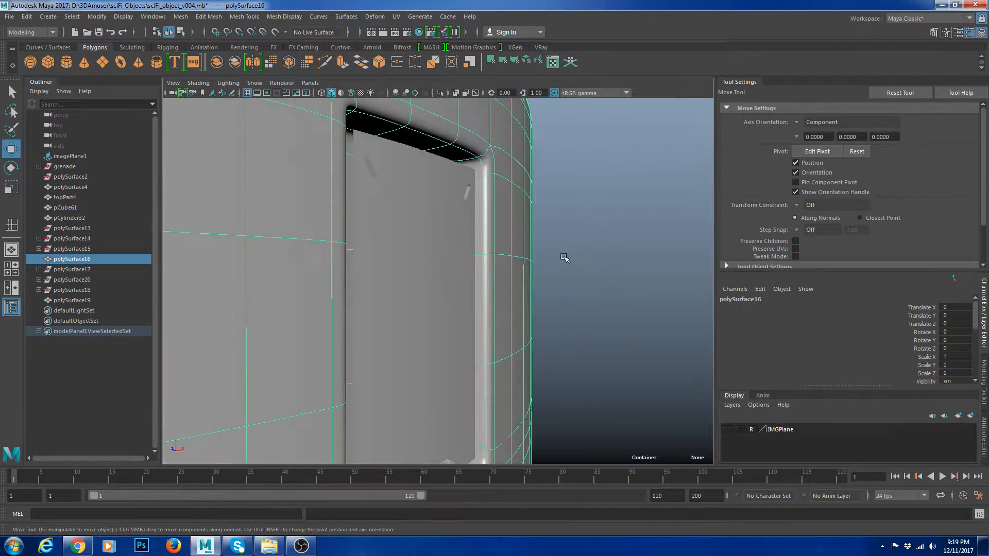
# Insert a supporting edge loop on the recess's inner walls close to its opening and return the main body to object mode.
pyautogui.keyDown('shift'); pyautogui.moveTo(595, 170); pyautogui.dragTo(536, 182, button='right'); pyautogui.keyUp('shift')
pyautogui.press('1')
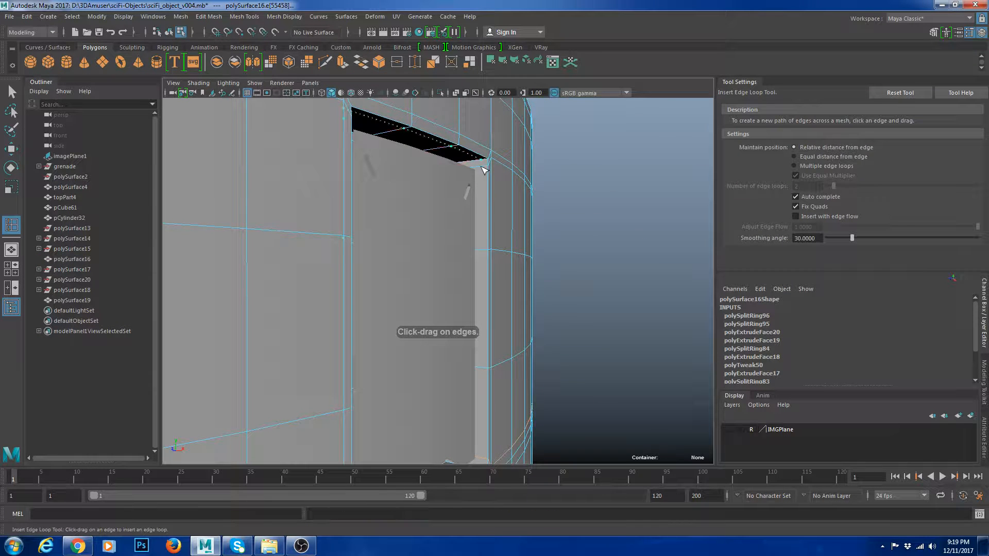
pyautogui.press('F8')
pyautogui.press('w')
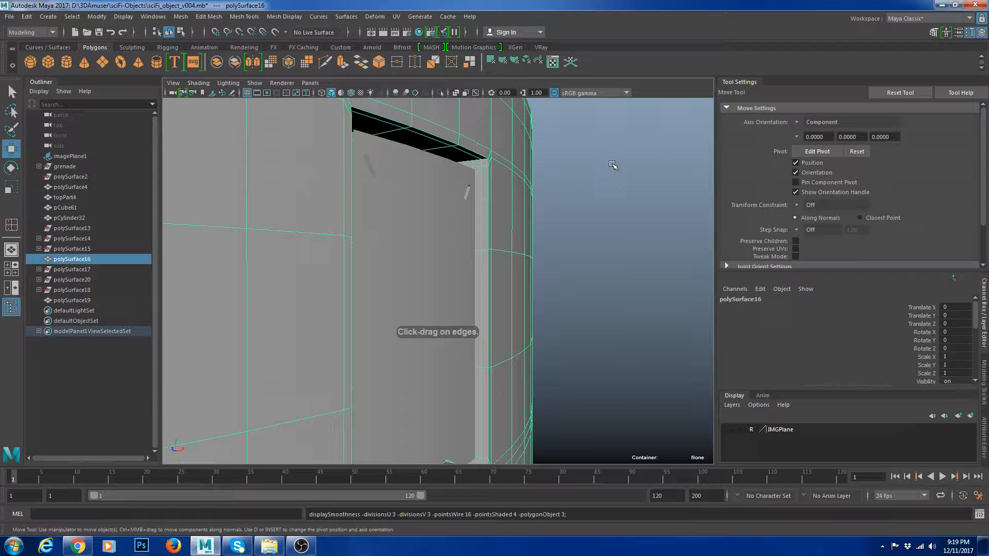
pyautogui.click(612, 167)
pyautogui.scroll(-5, 463, 309)
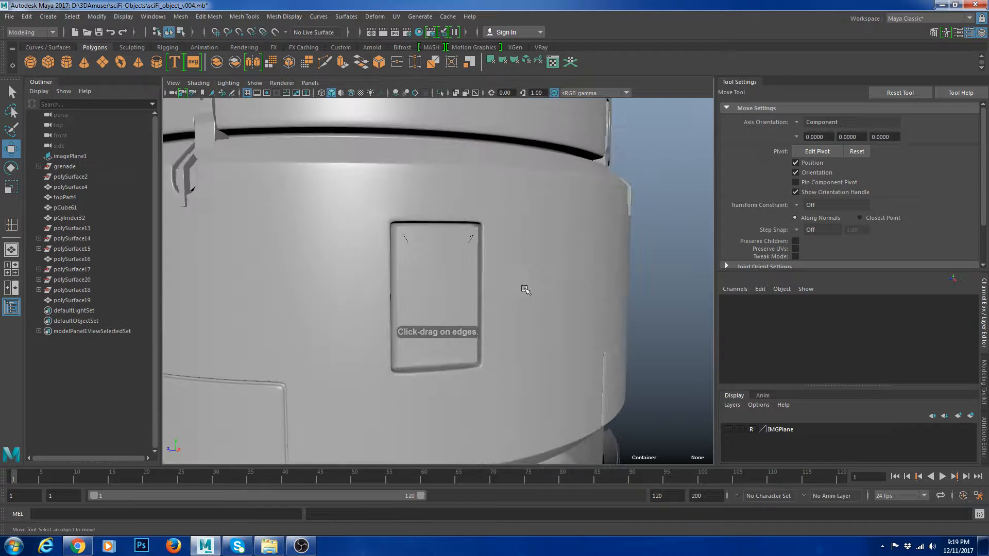
# Examine how the curved panel sits inside the recess of the main body.
pyautogui.click(462, 344)
pyautogui.press('f')
pyautogui.keyDown('alt'); pyautogui.moveTo(462, 344); pyautogui.dragTo(407, 417); pyautogui.keyUp('alt')
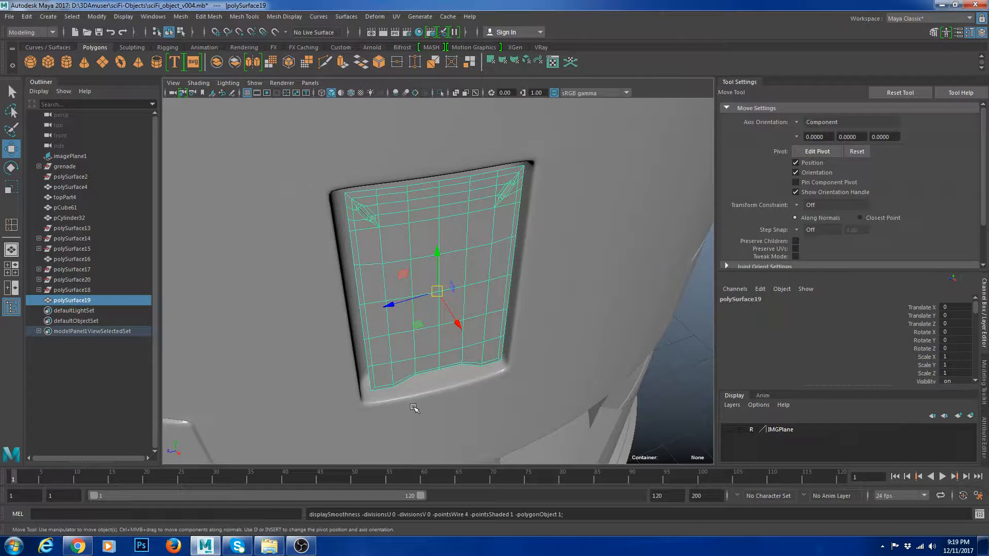
pyautogui.hotkey('ctrl', '1')
pyautogui.hotkey('ctrl', 'z')
pyautogui.scroll(-5, 520, 285)
pyautogui.keyDown('alt'); pyautogui.moveTo(521, 285); pyautogui.dragTo(534, 222); pyautogui.keyUp('alt')
pyautogui.click(11, 92)
pyautogui.moveTo(536, 202); pyautogui.dragTo(566, 183, button='right')
pyautogui.click(577, 188)
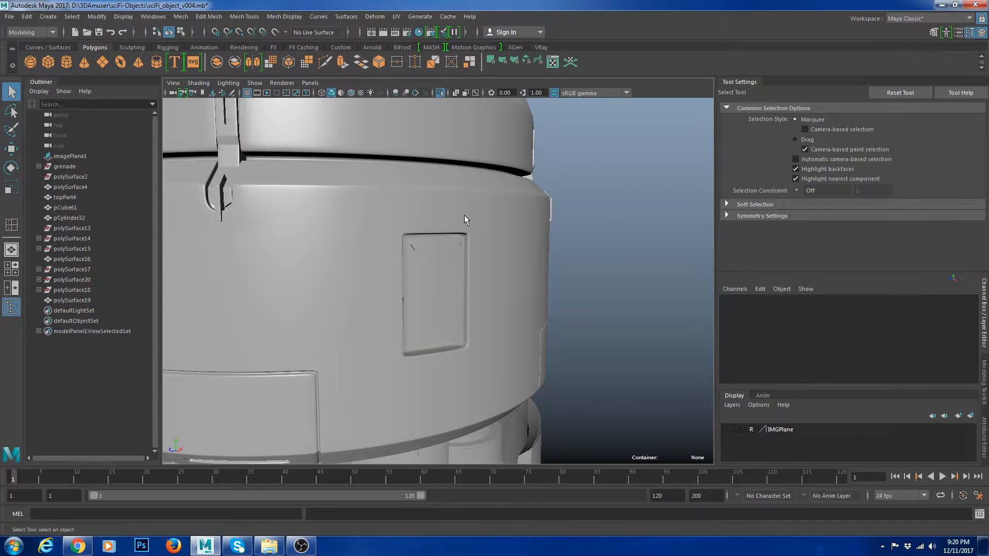
# Isolate the main body unsmoothed and insert a supporting edge loop around the recess walls close to its floor.
pyautogui.click(464, 216)
pyautogui.press('1')
pyautogui.hotkey('ctrl', '1')
pyautogui.scroll(4, 517, 266)
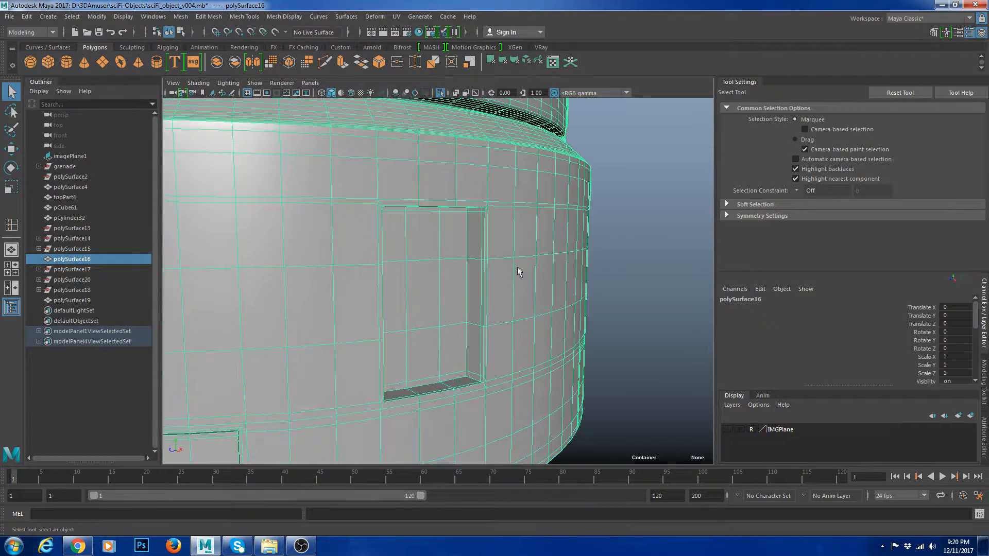
pyautogui.keyDown('alt'); pyautogui.moveTo(517, 267); pyautogui.dragTo(501, 311); pyautogui.keyUp('alt')
pyautogui.keyDown('shift'); pyautogui.moveTo(501, 311); pyautogui.dragTo(465, 350, button='right'); pyautogui.keyUp('shift')
pyautogui.moveTo(464, 350); pyautogui.dragTo(460, 351)
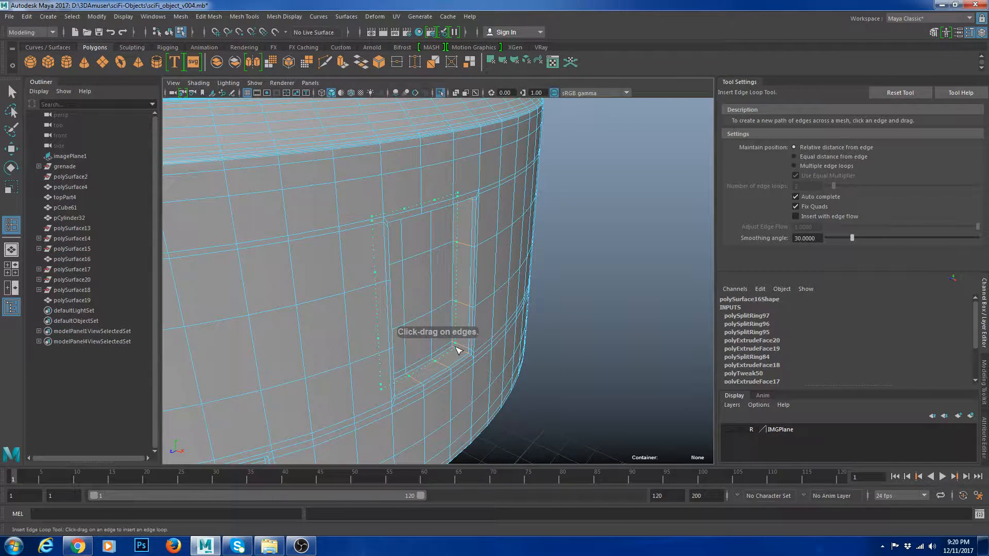
# Delete the main body's construction history in object mode and leave isolation to show the whole model.
pyautogui.press('w')
pyautogui.moveTo(477, 220); pyautogui.dragTo(506, 190, button='right')
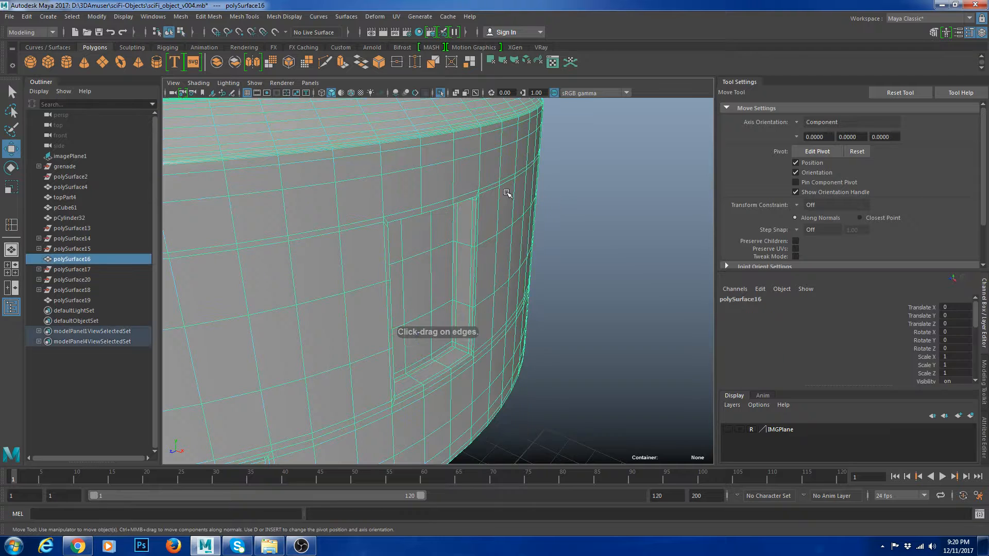
pyautogui.hotkey('alt', 'shift', 'd')
pyautogui.click(611, 235)
pyautogui.hotkey('ctrl', '1')
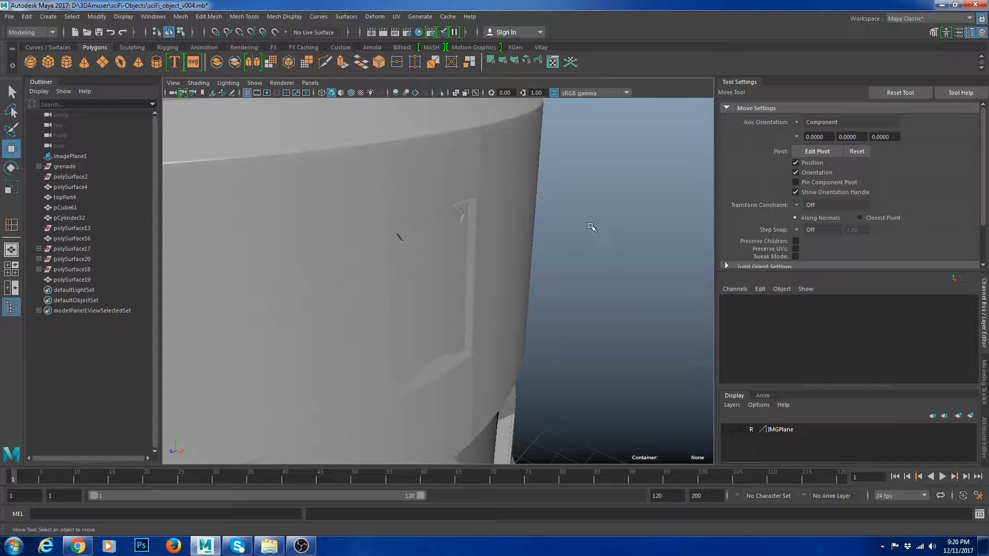
# Extrude the panel's outer border edge loop backwards to give the panel thickness, and return it to object mode.
pyautogui.click(451, 252)
pyautogui.moveTo(450, 230); pyautogui.dragTo(447, 212, button='right')
pyautogui.doubleClick(469, 249)
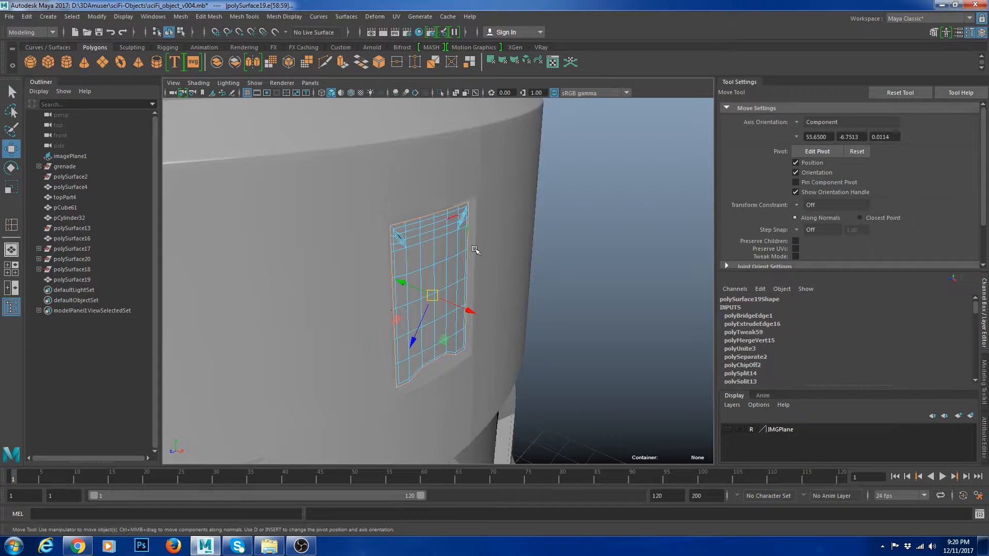
pyautogui.keyDown('alt'); pyautogui.moveTo(477, 250); pyautogui.dragTo(516, 272); pyautogui.keyUp('alt')
pyautogui.keyDown('shift'); pyautogui.moveTo(550, 267); pyautogui.dragTo(550, 280, button='right'); pyautogui.keyUp('shift')
pyautogui.keyDown('alt'); pyautogui.moveTo(447, 246); pyautogui.dragTo(402, 220); pyautogui.keyUp('alt')
pyautogui.press('w')
pyautogui.moveTo(402, 219); pyautogui.dragTo(434, 198, button='right')
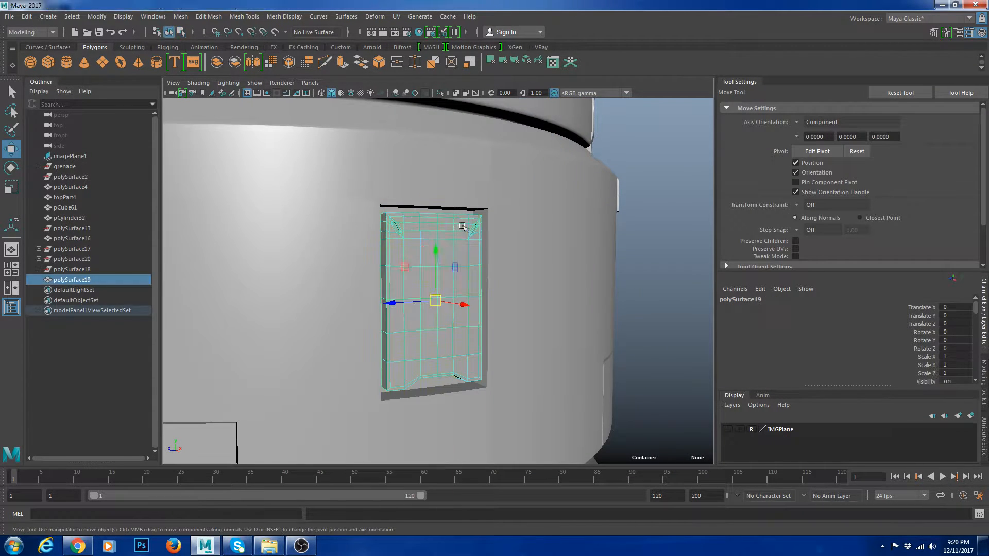
# Scale the panel to 1.06 in X and Z and 1.048 in Y so it fills the recess.
pyautogui.keyDown('alt'); pyautogui.moveTo(448, 227); pyautogui.dragTo(453, 297); pyautogui.keyUp('alt')
pyautogui.press('r')
pyautogui.keyDown('alt'); pyautogui.moveTo(452, 298); pyautogui.dragTo(443, 256); pyautogui.keyUp('alt')
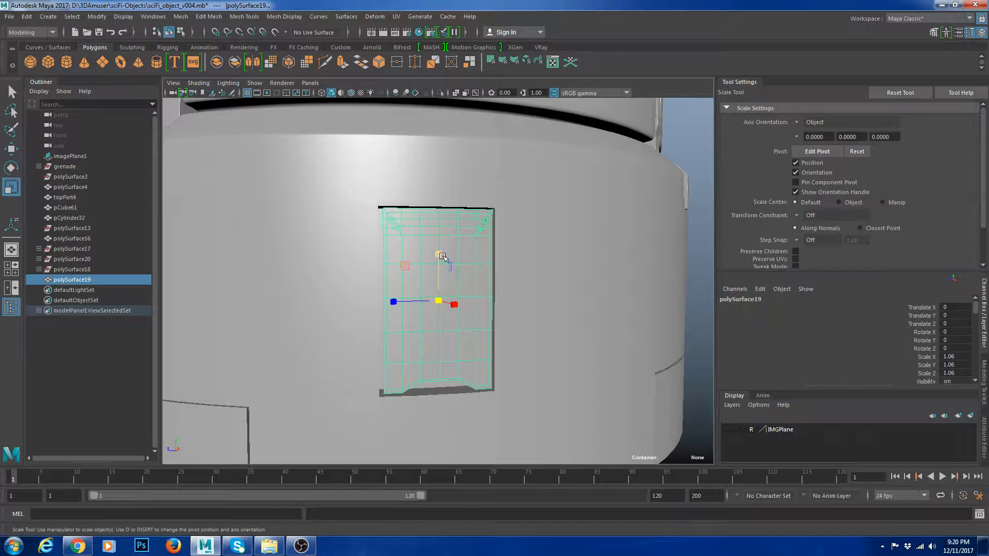
pyautogui.keyDown('alt'); pyautogui.moveTo(454, 291); pyautogui.dragTo(408, 299); pyautogui.keyUp('alt')
pyautogui.press('w')
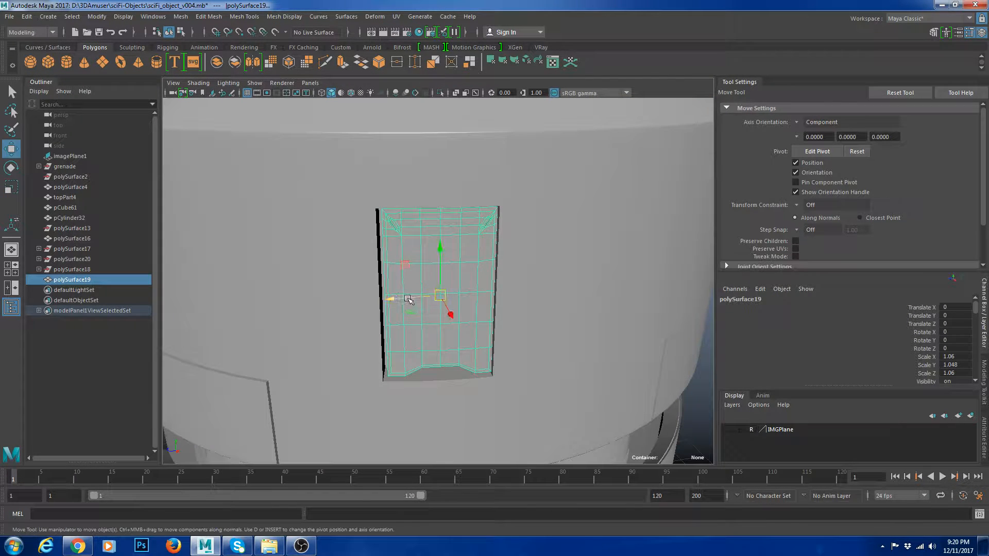
# Set the main body to smooth display and check the panel's fit in the recess from several angles.
pyautogui.scroll(-6, 486, 325)
pyautogui.click(536, 321)
pyautogui.keyDown('alt'); pyautogui.moveTo(486, 325); pyautogui.dragTo(521, 335); pyautogui.keyUp('alt')
pyautogui.click(522, 336)
pyautogui.scroll(3, 530, 337)
pyautogui.keyDown('alt'); pyautogui.moveTo(464, 309); pyautogui.dragTo(503, 291); pyautogui.keyUp('alt')
pyautogui.click(503, 291)
pyautogui.click(460, 293)
pyautogui.press('3')
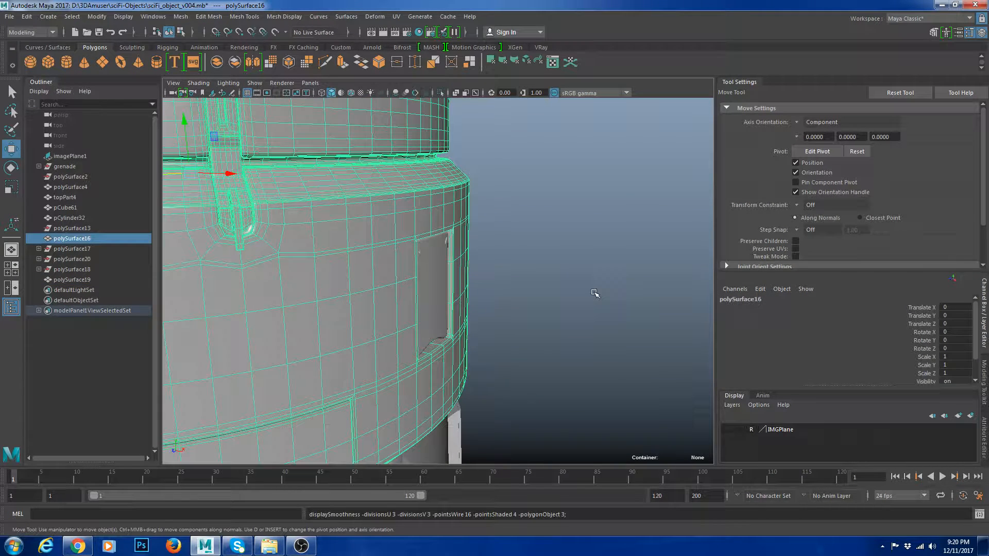
pyautogui.click(586, 278)
# Scale the panel to 1.083 in X and Z and 1.071 in Y, and move it slightly outwards in the recess.
pyautogui.keyDown('alt'); pyautogui.moveTo(600, 325); pyautogui.dragTo(440, 288); pyautogui.keyUp('alt')
pyautogui.click(466, 326)
pyautogui.press('r')
pyautogui.keyDown('alt'); pyautogui.moveTo(441, 289); pyautogui.dragTo(490, 266); pyautogui.keyUp('alt')
pyautogui.press('w')
pyautogui.scroll(3, 462, 322)
pyautogui.press('e')
pyautogui.press('w')
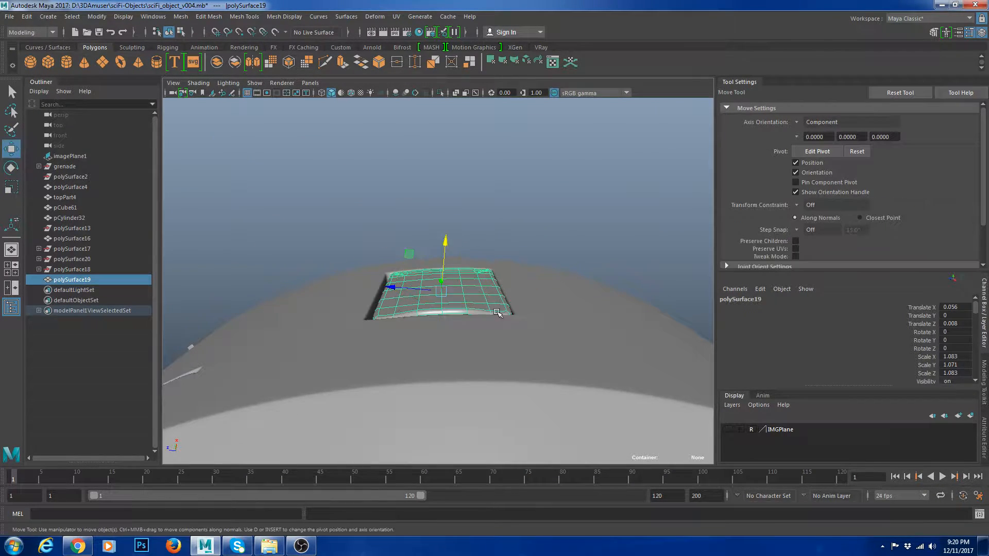
# Fine-tune the panel's position to about 0.078 in X and 0.032 in Z, and check it smoothed in the recess.
pyautogui.scroll(3, 463, 290)
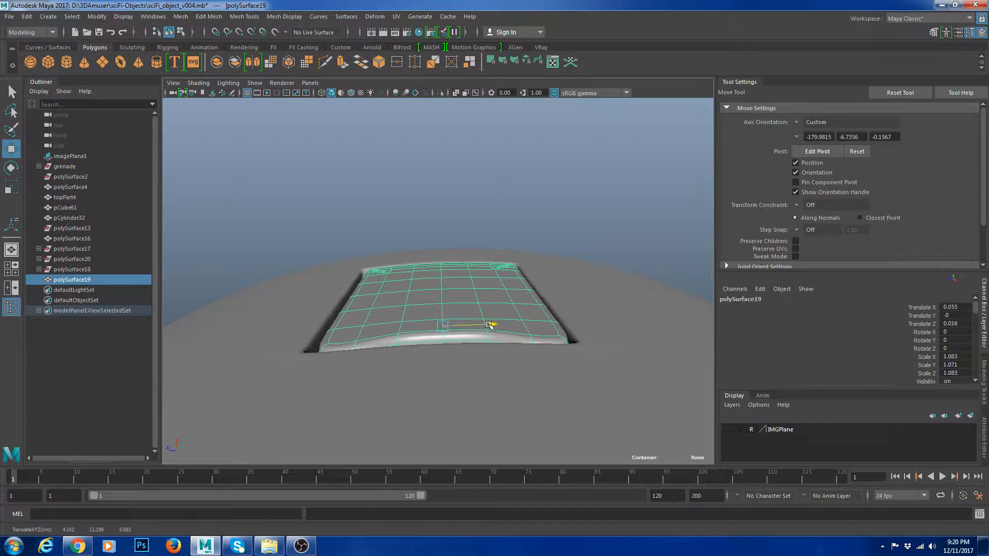
pyautogui.keyDown('alt'); pyautogui.moveTo(485, 326); pyautogui.dragTo(469, 401); pyautogui.keyUp('alt')
pyautogui.keyDown('alt'); pyautogui.moveTo(469, 401); pyautogui.dragTo(461, 360); pyautogui.keyUp('alt')
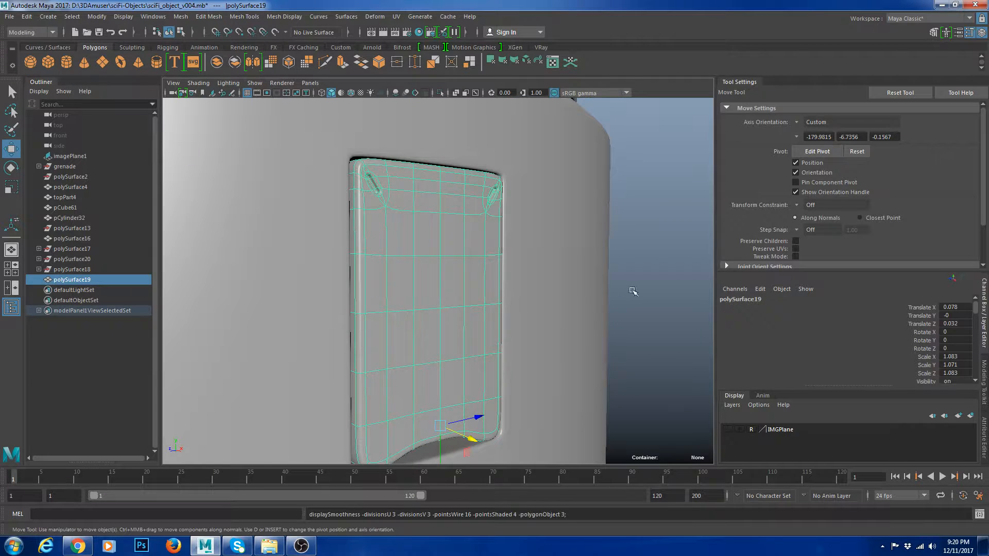
pyautogui.click(597, 298)
pyautogui.scroll(-5, 598, 297)
pyautogui.click(651, 369)
pyautogui.moveTo(651, 370)
pyautogui.keyDown('alt'); pyautogui.mouseDown()
pyautogui.moveTo(572, 373)
pyautogui.moveTo(636, 372)
pyautogui.mouseUp(); pyautogui.keyUp('alt')
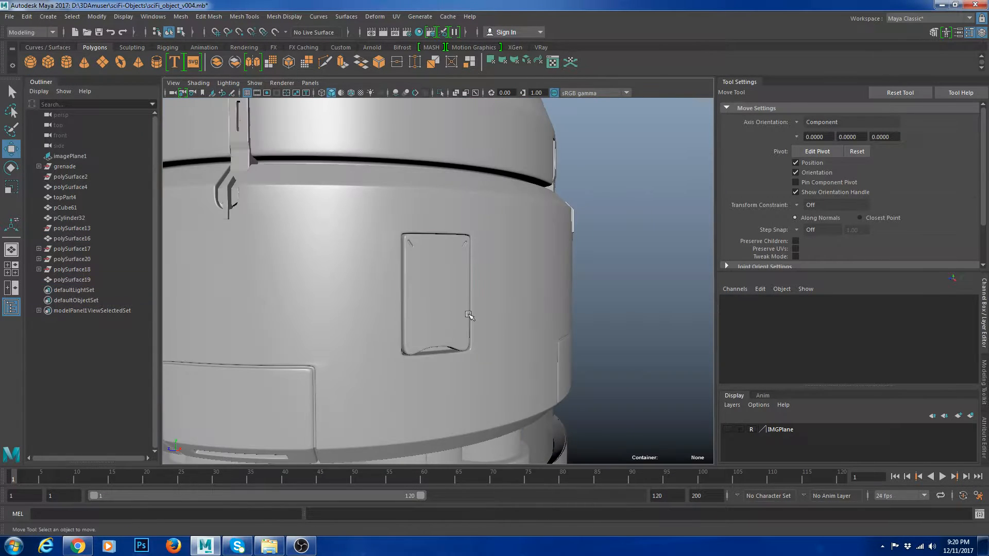
# Isolate the panel unsmoothed and insert a supporting edge loop around its side walls close to the front face.
pyautogui.click(469, 315)
pyautogui.press('1')
pyautogui.hotkey('ctrl', '1')
pyautogui.scroll(5, 566, 346)
pyautogui.keyDown('alt'); pyautogui.moveTo(453, 226); pyautogui.dragTo(492, 252); pyautogui.keyUp('alt')
pyautogui.press('g')
pyautogui.moveTo(356, 211); pyautogui.dragTo(353, 213)
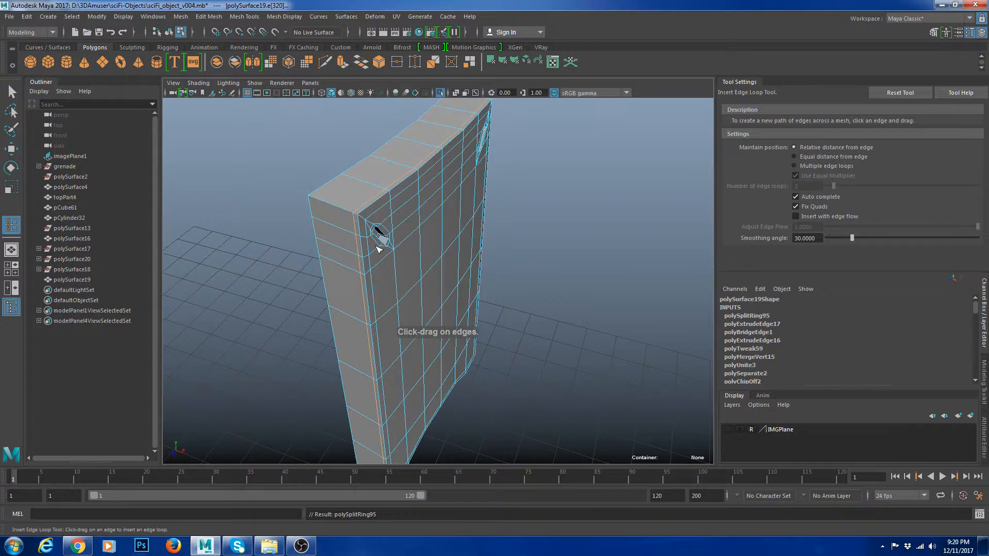
pyautogui.keyDown('alt'); pyautogui.moveTo(379, 250); pyautogui.dragTo(377, 228); pyautogui.keyUp('alt')
pyautogui.keyDown('alt'); pyautogui.moveTo(459, 282); pyautogui.dragTo(391, 273); pyautogui.keyUp('alt')
pyautogui.press('w')
pyautogui.moveTo(446, 208); pyautogui.dragTo(483, 172, button='right')
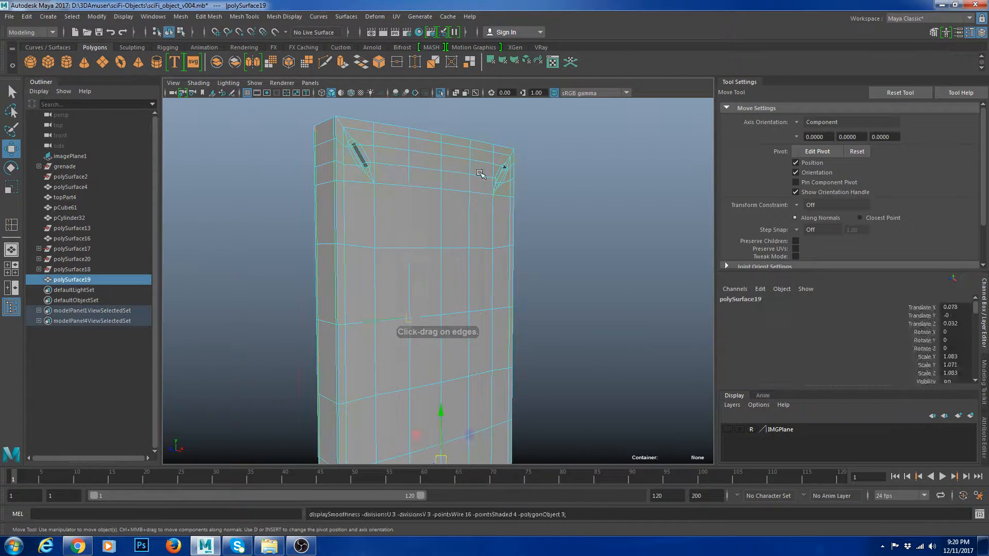
# Check the panel's front border in smooth display and set it back to unsmoothed display.
pyautogui.press('3')
pyautogui.click(583, 261)
pyautogui.scroll(-5, 583, 262)
pyautogui.keyDown('alt'); pyautogui.moveTo(583, 261); pyautogui.dragTo(544, 262); pyautogui.keyUp('alt')
pyautogui.press('1')
pyautogui.click(501, 236)
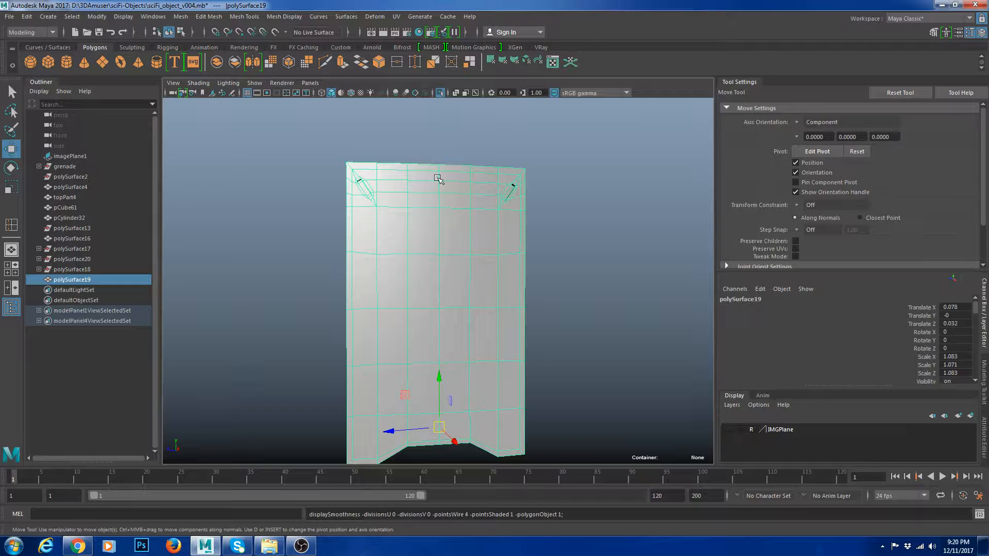
# Insert a supporting edge loop on the panel's front face just inside its border and preview the panel smoothed.
pyautogui.press('g')
pyautogui.keyDown('alt'); pyautogui.moveTo(435, 188); pyautogui.dragTo(438, 247); pyautogui.keyUp('alt')
pyautogui.scroll(3, 391, 205)
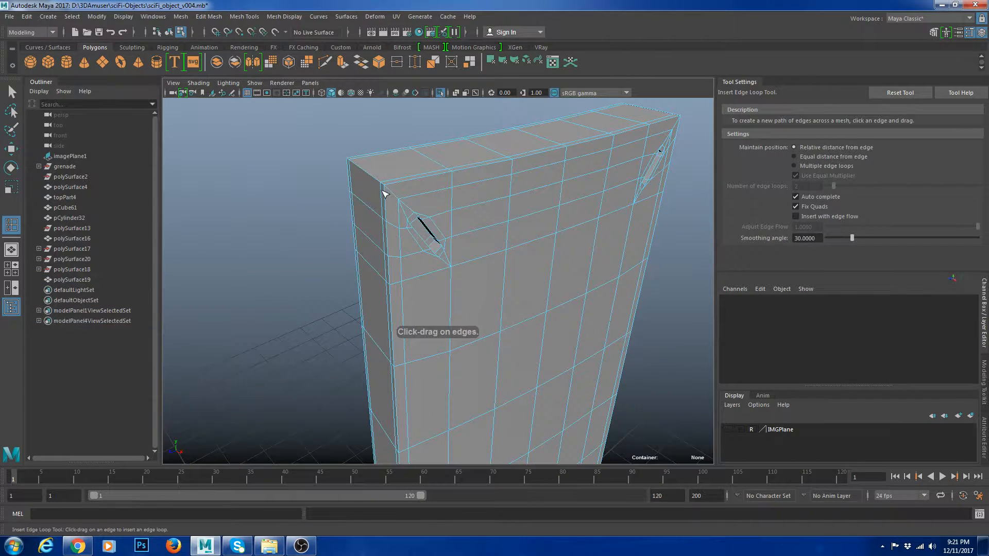
pyautogui.moveTo(385, 193); pyautogui.dragTo(386, 196)
pyautogui.press('w')
pyautogui.moveTo(482, 201); pyautogui.dragTo(537, 167, button='right')
pyautogui.press('3')
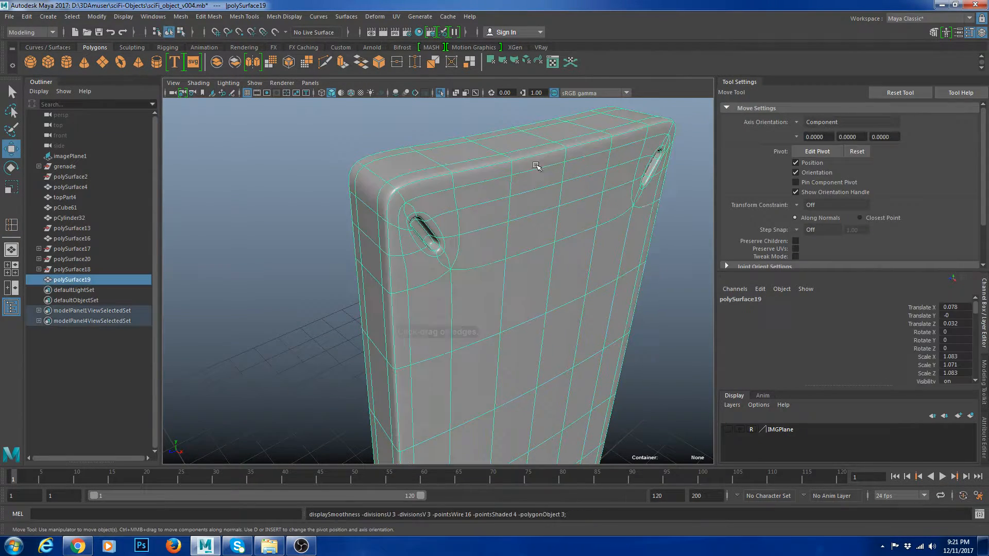
# Return the panel to unsmoothed display and insert supporting edge loops beside the corners of its bottom notch.
pyautogui.click(679, 209)
pyautogui.keyDown('alt'); pyautogui.moveTo(679, 210); pyautogui.dragTo(566, 316); pyautogui.keyUp('alt')
pyautogui.scroll(-4, 567, 316)
pyautogui.keyDown('alt'); pyautogui.moveTo(566, 316); pyautogui.dragTo(554, 208, button='middle'); pyautogui.keyUp('alt')
pyautogui.scroll(3, 525, 282)
pyautogui.click(518, 274)
pyautogui.press('1')
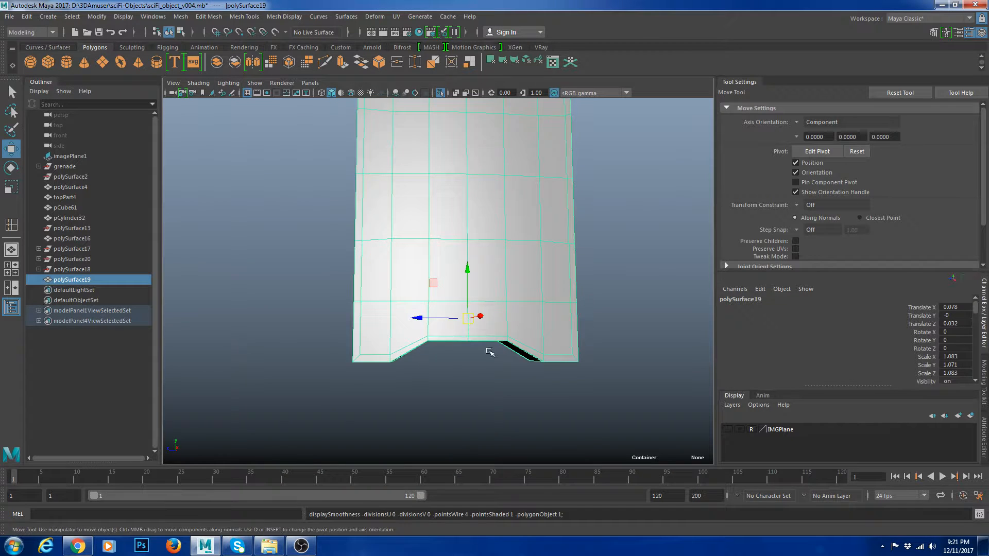
pyautogui.keyDown('alt'); pyautogui.moveTo(489, 349); pyautogui.dragTo(511, 293); pyautogui.keyUp('alt')
pyautogui.scroll(3, 511, 293)
pyautogui.press('g')
pyautogui.moveTo(450, 252); pyautogui.dragTo(445, 250)
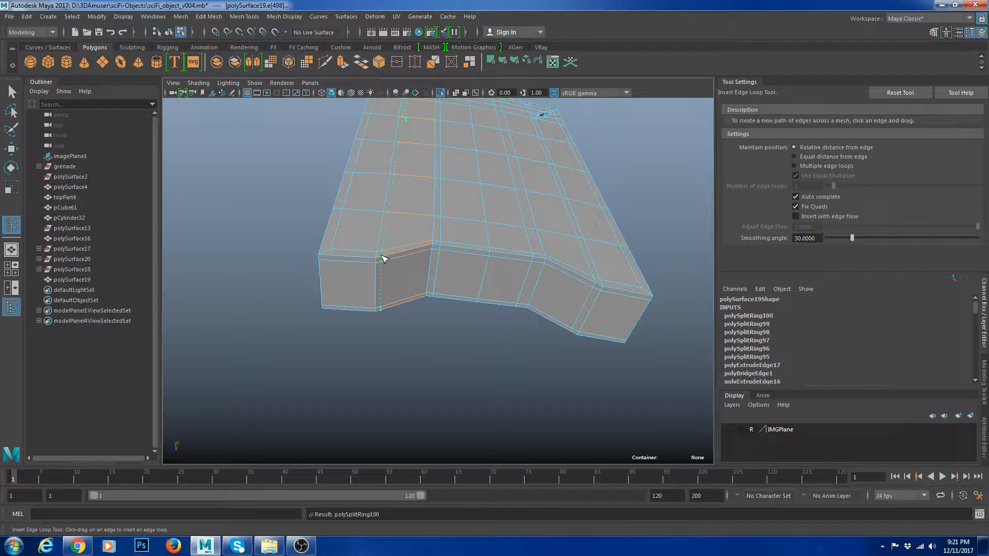
# Preview the panel's bottom notch in smooth display and set the panel back to unsmoothed display.
pyautogui.press('w')
pyautogui.moveTo(500, 235); pyautogui.dragTo(552, 203, button='right')
pyautogui.press('3')
pyautogui.click(638, 240)
pyautogui.scroll(-5, 638, 240)
pyautogui.keyDown('alt'); pyautogui.moveTo(638, 241); pyautogui.dragTo(606, 306); pyautogui.keyUp('alt')
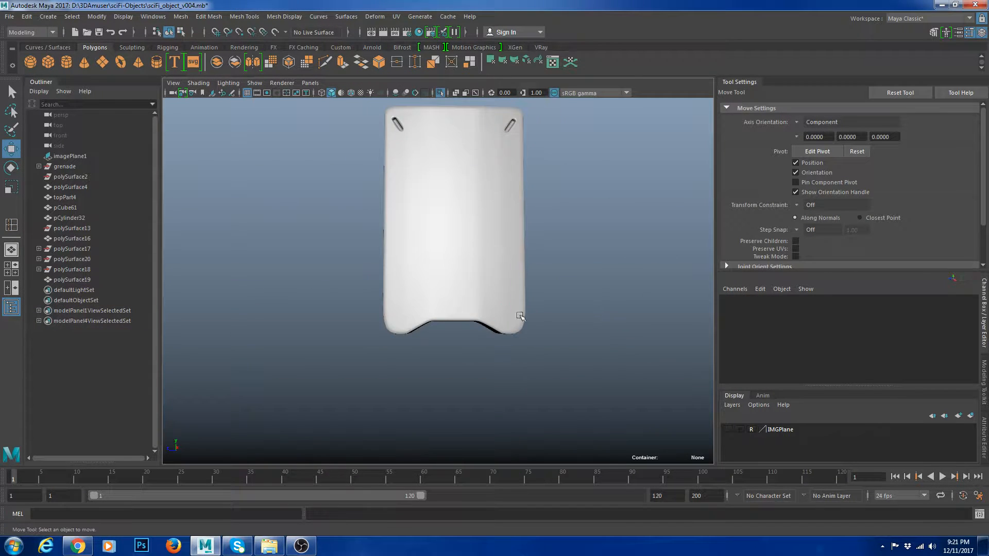
pyautogui.click(521, 316)
pyautogui.keyDown('alt'); pyautogui.moveTo(466, 352); pyautogui.dragTo(479, 357); pyautogui.keyUp('alt')
pyautogui.press('1')
pyautogui.scroll(5, 545, 327)
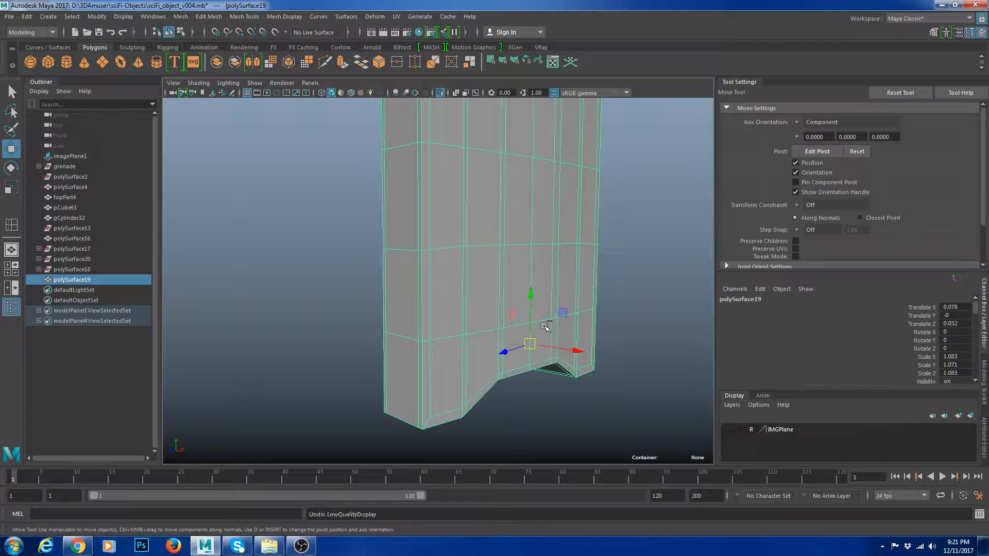
# Undo the latest edge loops at the bottom notch and check the whole panel in smooth display.
pyautogui.hotkey('ctrl', 'z')
pyautogui.hotkey('ctrl', 'z')
pyautogui.hotkey('ctrl', 'z')
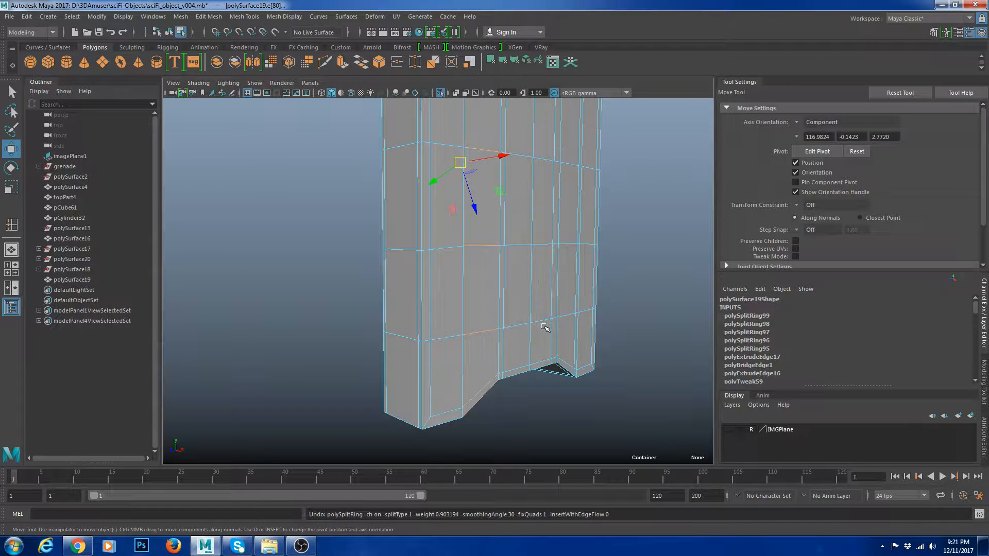
pyautogui.keyDown('alt'); pyautogui.moveTo(545, 328); pyautogui.dragTo(477, 256); pyautogui.keyUp('alt')
pyautogui.moveTo(477, 256); pyautogui.dragTo(563, 194, button='right')
pyautogui.press('3')
pyautogui.click(572, 281)
pyautogui.scroll(-5, 572, 280)
pyautogui.click(504, 282)
pyautogui.keyDown('alt'); pyautogui.moveTo(571, 281); pyautogui.dragTo(578, 311); pyautogui.keyUp('alt')
pyautogui.scroll(-5, 503, 282)
pyautogui.click(578, 312)
pyautogui.click(468, 289)
# Delete the remaining extra vertical edge loop at the notch's upper-left corner and preview the panel smoothed.
pyautogui.scroll(5, 468, 286)
pyautogui.press('1')
pyautogui.moveTo(464, 274); pyautogui.dragTo(451, 248, button='right')
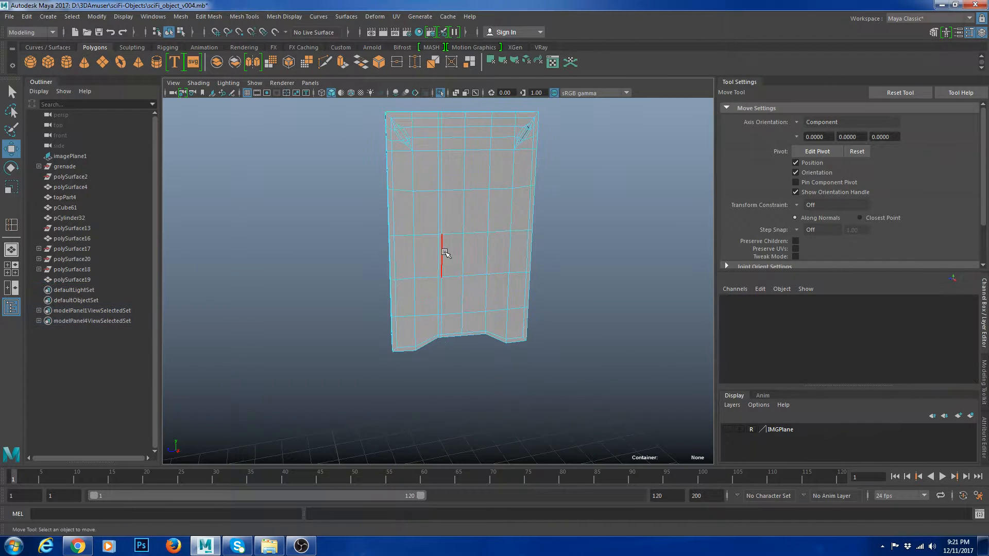
pyautogui.doubleClick(445, 252)
pyautogui.hotkey('ctrl', 'Delete')
pyautogui.keyDown('alt'); pyautogui.moveTo(556, 299); pyautogui.dragTo(521, 247); pyautogui.keyUp('alt')
pyautogui.scroll(3, 520, 247)
pyautogui.moveTo(468, 258); pyautogui.dragTo(551, 206, button='right')
pyautogui.press('3')
pyautogui.click(611, 216)
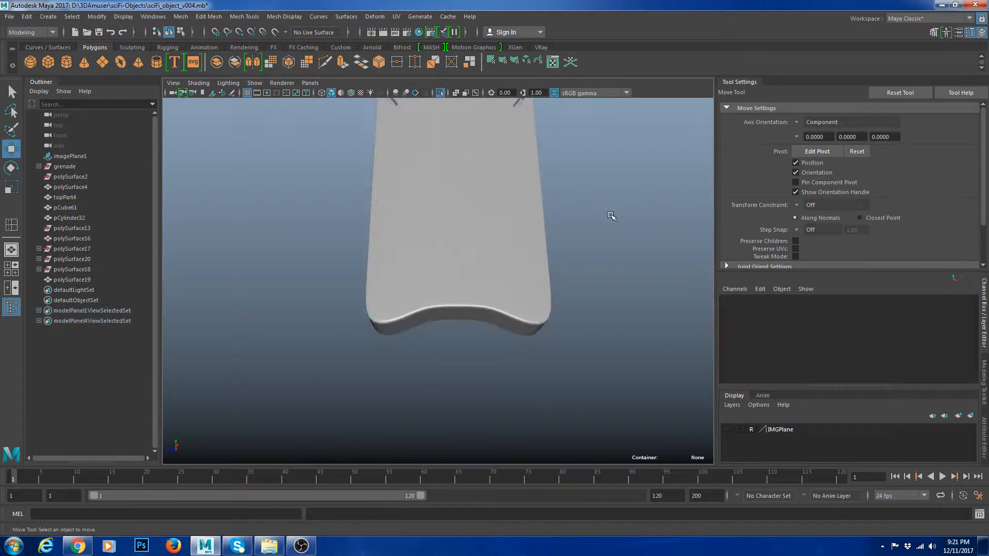
# Check the smoothed panel in its recess on the whole model and isolate it again in unsmoothed display.
pyautogui.scroll(-5, 610, 270)
pyautogui.hotkey('ctrl', '1')
pyautogui.scroll(3, 610, 270)
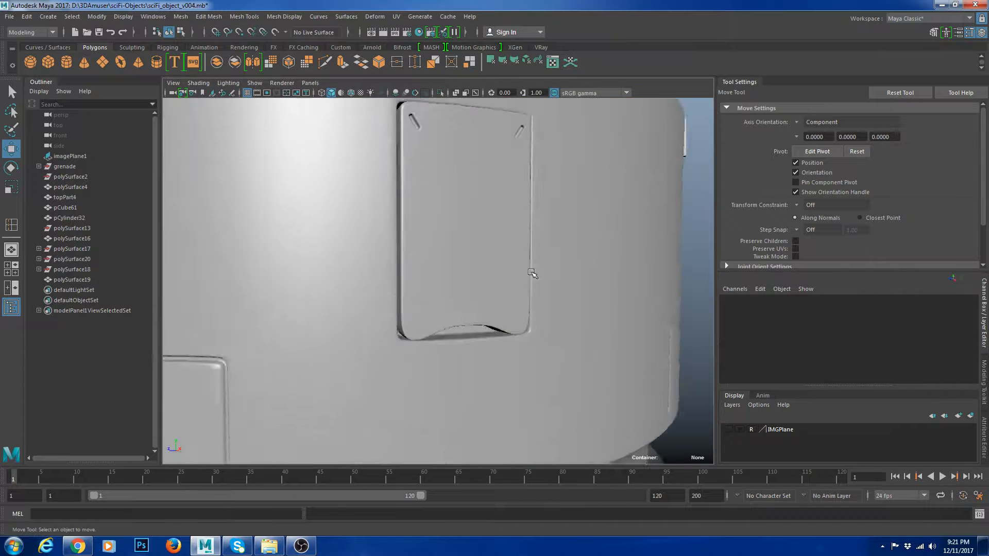
pyautogui.click(525, 303)
pyautogui.keyDown('alt'); pyautogui.moveTo(532, 274); pyautogui.dragTo(503, 198); pyautogui.keyUp('alt')
pyautogui.press('1')
pyautogui.scroll(3, 526, 303)
pyautogui.hotkey('ctrl', '1')
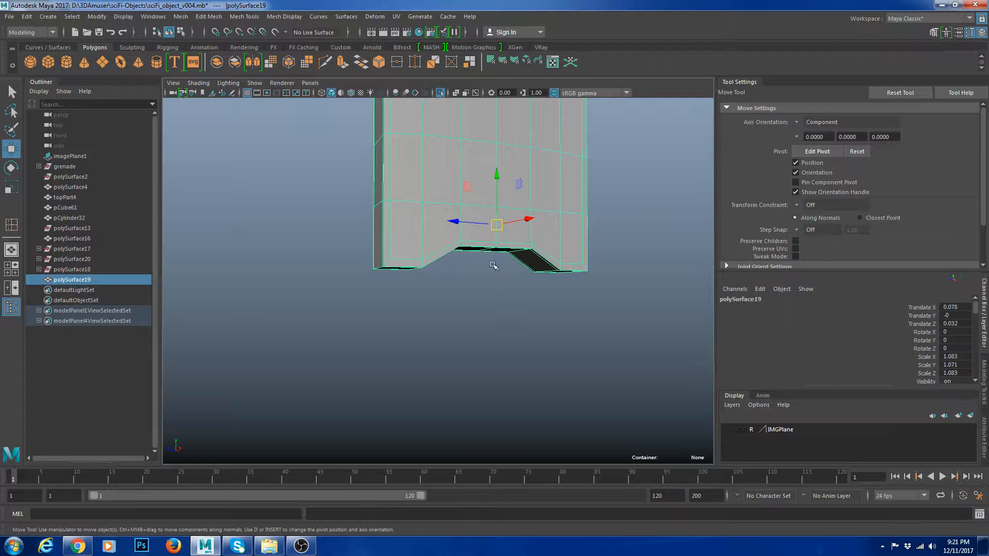
# Insert supporting edge loops close to the panel's outer side borders to tighten its lower corners.
pyautogui.press('3')
pyautogui.press('1')
pyautogui.scroll(3, 382, 260)
pyautogui.keyDown('shift'); pyautogui.moveTo(400, 224); pyautogui.dragTo(365, 230, button='right'); pyautogui.keyUp('shift')
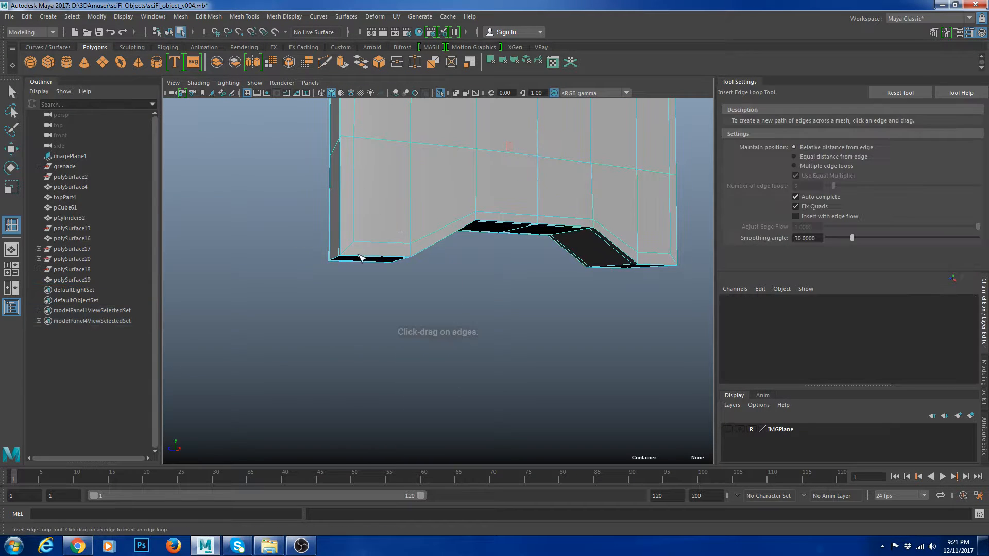
pyautogui.moveTo(354, 257); pyautogui.dragTo(349, 257)
pyautogui.keyDown('alt'); pyautogui.moveTo(576, 261); pyautogui.dragTo(679, 261); pyautogui.keyUp('alt')
pyautogui.keyDown('alt'); pyautogui.moveTo(525, 283); pyautogui.dragTo(572, 268); pyautogui.keyUp('alt')
pyautogui.press('w')
pyautogui.moveTo(477, 214); pyautogui.dragTo(513, 190, button='right')
# Preview the isolated panel in smooth display and examine its lower corners and notch.
pyautogui.press('3')
pyautogui.click(515, 273)
pyautogui.scroll(-5, 502, 273)
pyautogui.keyDown('alt'); pyautogui.moveTo(500, 273); pyautogui.dragTo(446, 284); pyautogui.keyUp('alt')
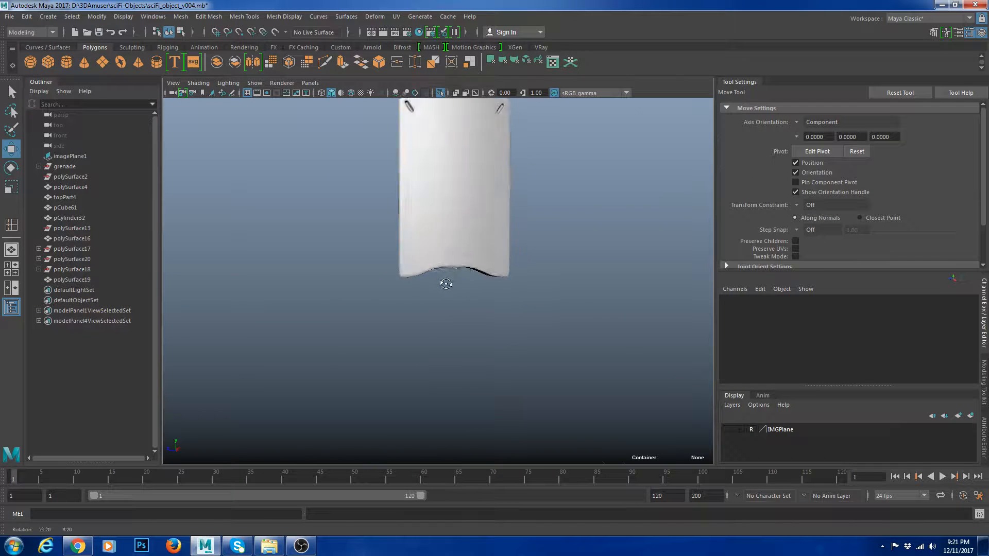
# Insert supporting edge loops beside the notch's two outer corners on the unsmoothed panel and preview it smoothed.
pyautogui.scroll(-4, 446, 284)
pyautogui.keyDown('alt'); pyautogui.moveTo(477, 256); pyautogui.dragTo(479, 300, button='middle'); pyautogui.keyUp('alt')
pyautogui.scroll(3, 476, 296)
pyautogui.keyDown('alt'); pyautogui.moveTo(455, 283); pyautogui.dragTo(472, 285); pyautogui.keyUp('alt')
pyautogui.click(472, 285)
pyautogui.press('1')
pyautogui.scroll(6, 443, 344)
pyautogui.keyDown('alt'); pyautogui.moveTo(466, 367); pyautogui.dragTo(504, 304, button='middle'); pyautogui.keyUp('alt')
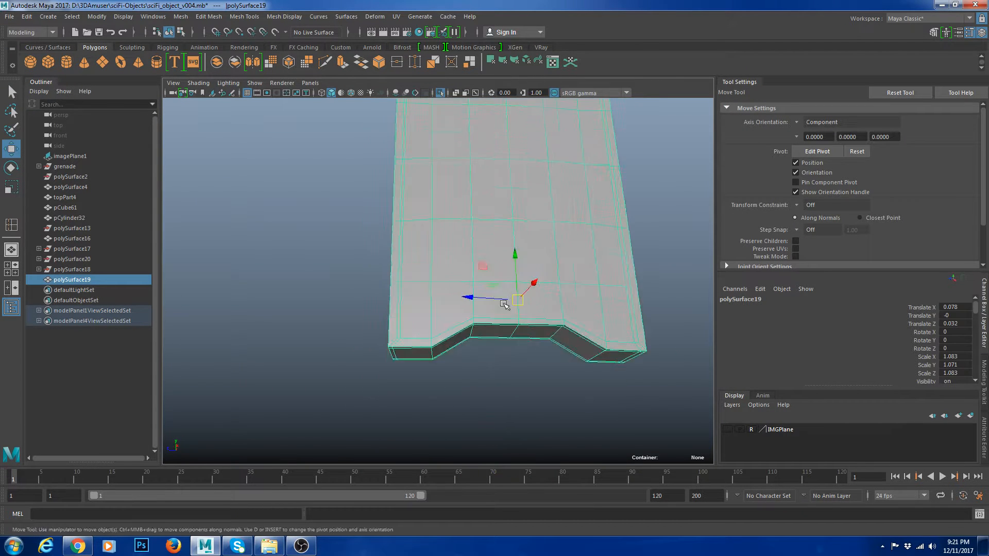
pyautogui.keyDown('alt'); pyautogui.moveTo(503, 304); pyautogui.dragTo(505, 355, button='right'); pyautogui.keyUp('alt')
pyautogui.keyDown('alt'); pyautogui.moveTo(471, 327); pyautogui.dragTo(463, 312); pyautogui.keyUp('alt')
pyautogui.keyDown('alt'); pyautogui.moveTo(459, 289); pyautogui.dragTo(441, 324, button='right'); pyautogui.keyUp('alt')
pyautogui.press('g')
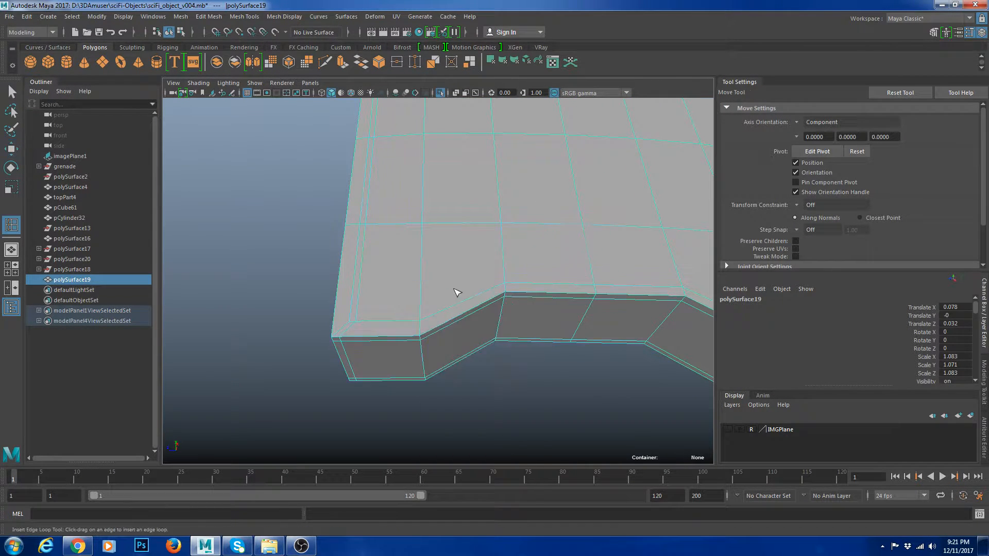
pyautogui.click(427, 334)
pyautogui.keyDown('alt'); pyautogui.moveTo(644, 331); pyautogui.dragTo(494, 334, button='middle'); pyautogui.keyUp('alt')
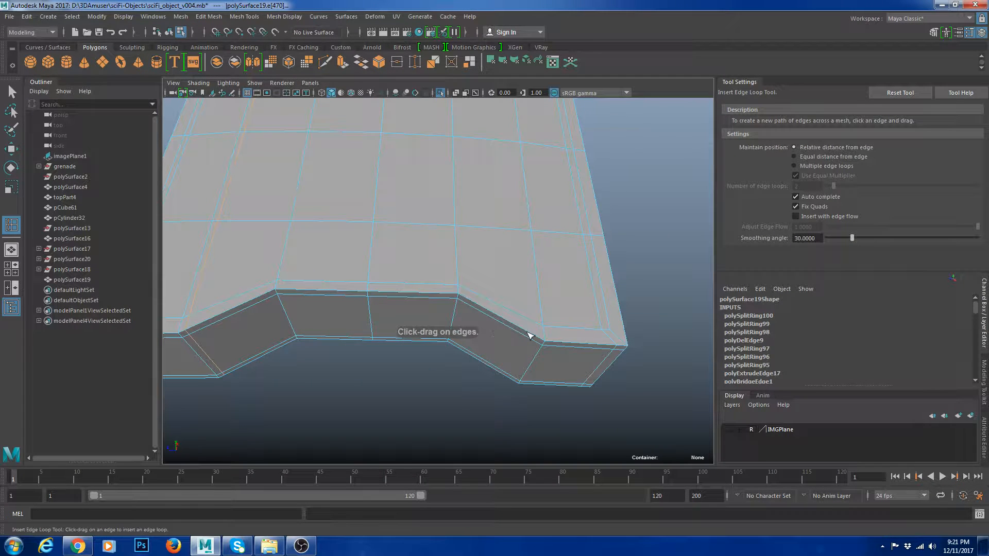
pyautogui.press('w')
pyautogui.keyDown('alt'); pyautogui.moveTo(539, 338); pyautogui.dragTo(494, 247, button='right'); pyautogui.keyUp('alt')
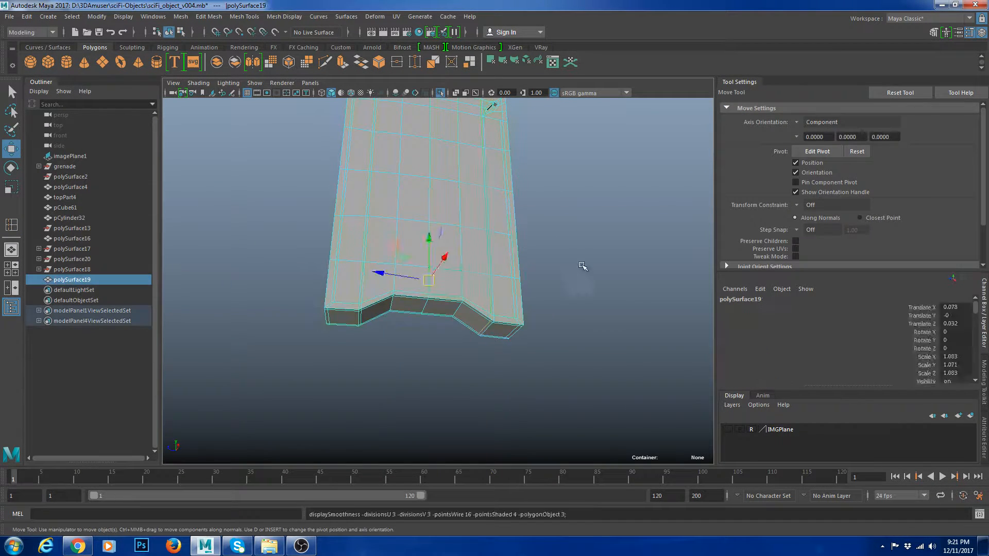
pyautogui.press('3')
pyautogui.click(585, 268)
# Insert supporting edge loops beside the notch's two inner corners on the unsmoothed panel.
pyautogui.click(473, 352)
pyautogui.press('1')
pyautogui.moveTo(474, 309)
pyautogui.keyDown('alt'); pyautogui.mouseDown()
pyautogui.moveTo(475, 343)
pyautogui.moveTo(486, 322)
pyautogui.mouseUp(); pyautogui.keyUp('alt')
pyautogui.scroll(2, 457, 325)
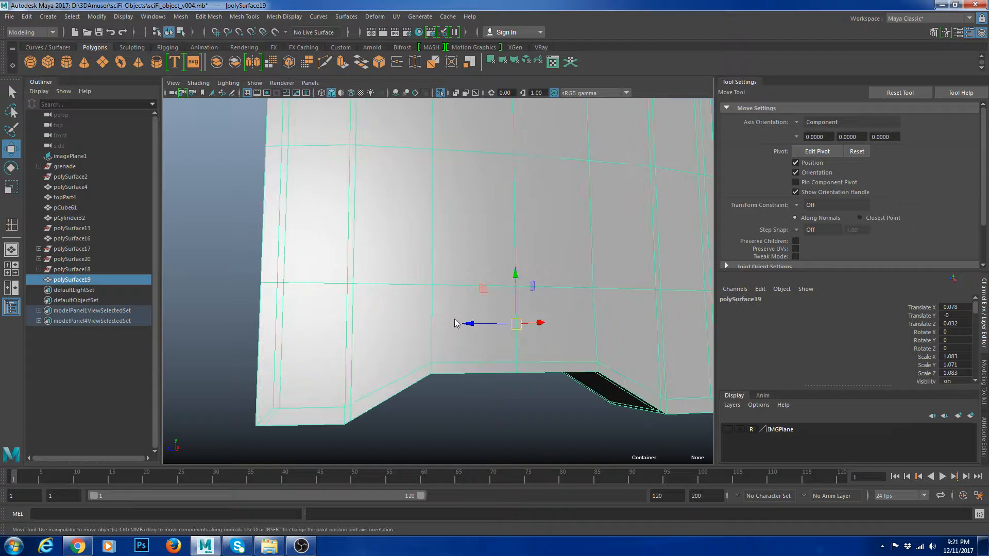
pyautogui.hotkey('ctrl', 'e')
pyautogui.hotkey('ctrl', 'z')
pyautogui.keyDown('shift'); pyautogui.moveTo(494, 322); pyautogui.dragTo(504, 297, button='right'); pyautogui.keyUp('shift')
pyautogui.moveTo(427, 365); pyautogui.dragTo(425, 366)
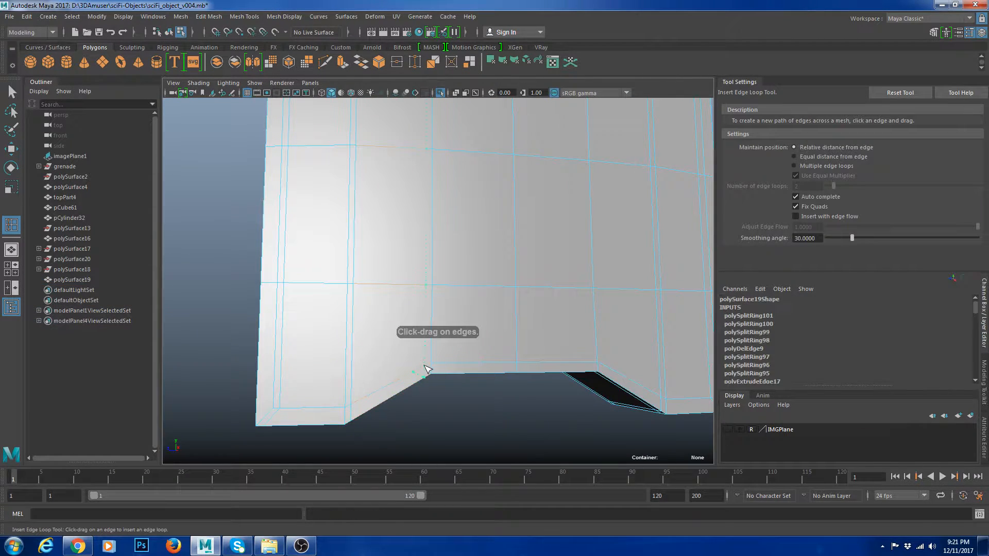
pyautogui.moveTo(604, 367); pyautogui.dragTo(603, 367)
pyautogui.press('w')
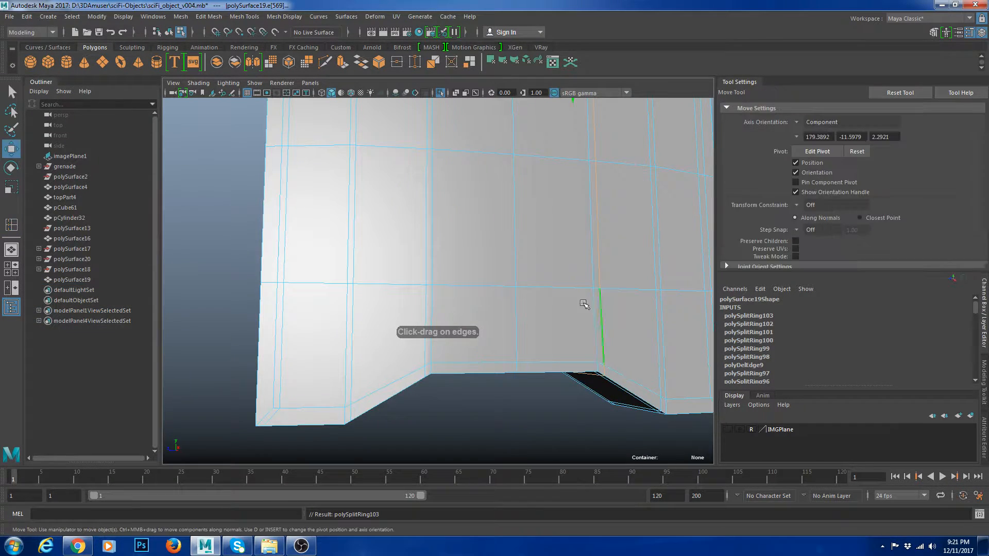
# Preview the panel in smooth display and examine the notch's corners from the front and below.
pyautogui.moveTo(581, 302); pyautogui.dragTo(638, 263, button='right')
pyautogui.press('3')
pyautogui.click(485, 410)
pyautogui.keyDown('alt'); pyautogui.moveTo(486, 409); pyautogui.dragTo(462, 273); pyautogui.keyUp('alt')
pyautogui.keyDown('alt'); pyautogui.moveTo(453, 208); pyautogui.dragTo(459, 222); pyautogui.keyUp('alt')
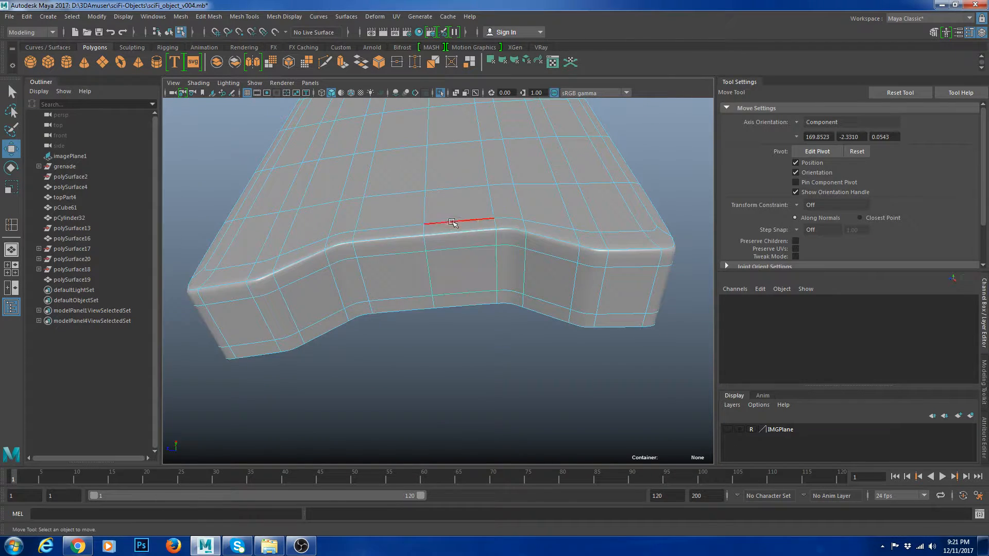
pyautogui.moveTo(459, 222); pyautogui.dragTo(510, 186, button='right')
pyautogui.scroll(-5, 633, 260)
pyautogui.click(633, 261)
pyautogui.keyDown('alt'); pyautogui.moveTo(580, 277); pyautogui.dragTo(564, 344); pyautogui.keyUp('alt')
pyautogui.keyDown('alt'); pyautogui.moveTo(542, 342); pyautogui.dragTo(550, 286, button='middle'); pyautogui.keyUp('alt')
pyautogui.keyDown('alt'); pyautogui.moveTo(549, 286); pyautogui.dragTo(573, 310, button='right'); pyautogui.keyUp('alt')
# Return the panel to unsmoothed display and target-weld the doubled front-face vertices at the notch's inner corners.
pyautogui.click(509, 271)
pyautogui.press('1')
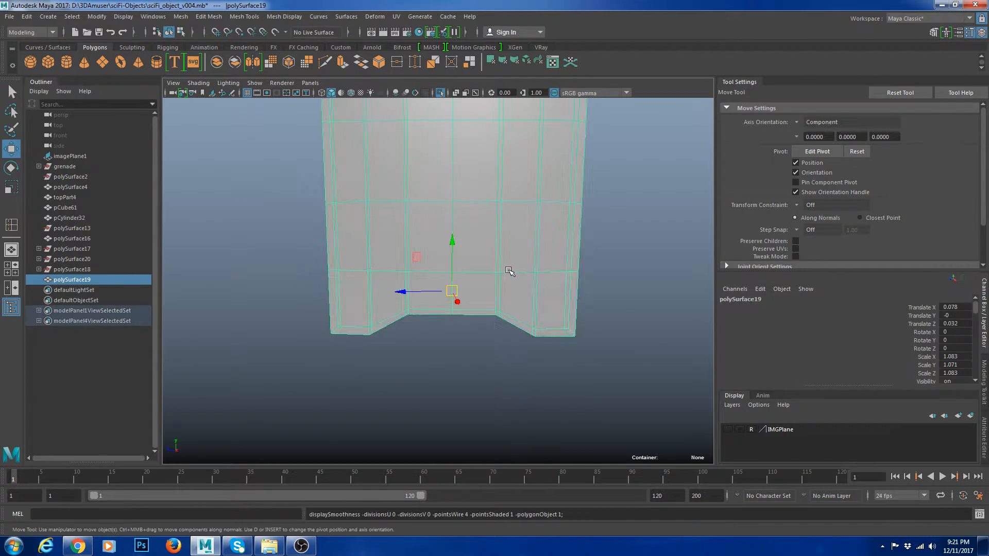
pyautogui.keyDown('alt'); pyautogui.moveTo(438, 279); pyautogui.dragTo(484, 327); pyautogui.keyUp('alt')
pyautogui.keyDown('alt'); pyautogui.moveTo(484, 327); pyautogui.dragTo(508, 335, button='right'); pyautogui.keyUp('alt')
pyautogui.keyDown('alt'); pyautogui.moveTo(464, 288); pyautogui.dragTo(457, 268); pyautogui.keyUp('alt')
pyautogui.keyDown('alt'); pyautogui.moveTo(457, 267); pyautogui.dragTo(464, 258, button='middle'); pyautogui.keyUp('alt')
pyautogui.keyDown('alt'); pyautogui.moveTo(464, 258); pyautogui.dragTo(496, 298, button='right'); pyautogui.keyUp('alt')
pyautogui.keyDown('shift'); pyautogui.moveTo(466, 242); pyautogui.dragTo(444, 190, button='right'); pyautogui.keyUp('shift')
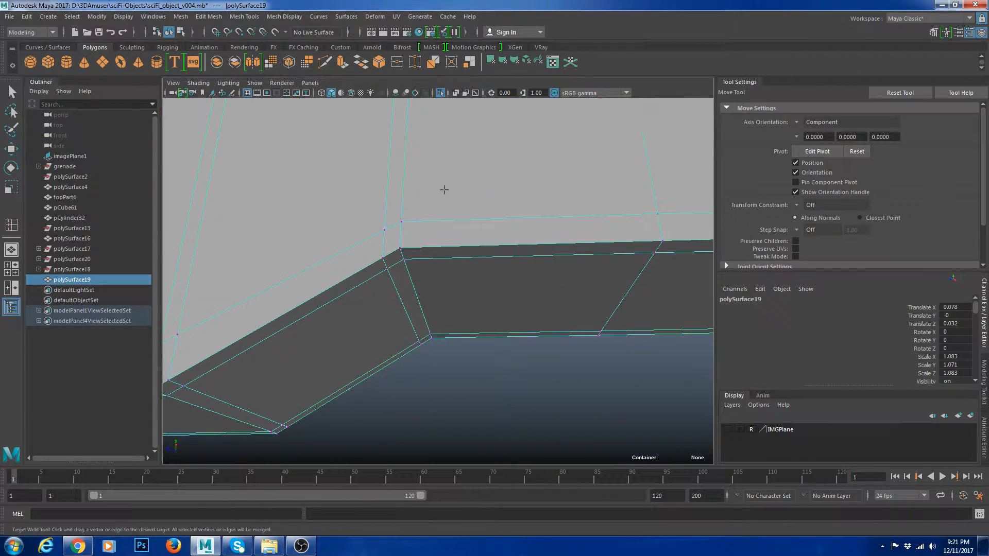
pyautogui.moveTo(384, 222); pyautogui.dragTo(404, 220)
pyautogui.keyDown('alt'); pyautogui.moveTo(543, 248); pyautogui.dragTo(530, 245, button='right'); pyautogui.keyUp('alt')
pyautogui.keyDown('alt'); pyautogui.moveTo(530, 245); pyautogui.dragTo(463, 268); pyautogui.keyUp('alt')
pyautogui.keyDown('alt'); pyautogui.moveTo(463, 268); pyautogui.dragTo(474, 277, button='right'); pyautogui.keyUp('alt')
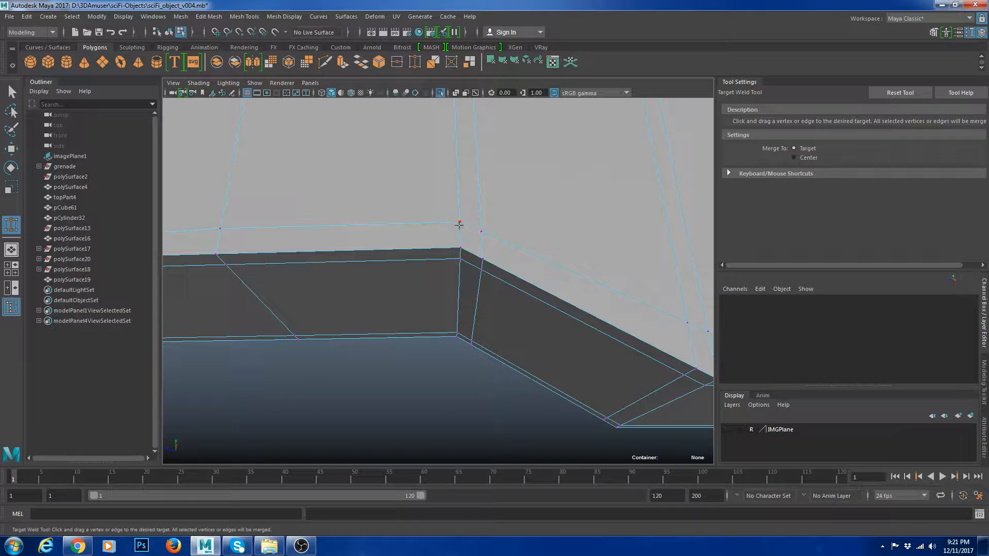
# Target-weld the doubled front-face vertices at the notch's outer corners.
pyautogui.keyDown('alt'); pyautogui.moveTo(608, 294); pyautogui.dragTo(577, 274, button='right'); pyautogui.keyUp('alt')
pyautogui.keyDown('alt'); pyautogui.moveTo(577, 274); pyautogui.dragTo(470, 256, button='middle'); pyautogui.keyUp('alt')
pyautogui.keyDown('alt'); pyautogui.moveTo(471, 256); pyautogui.dragTo(581, 308, button='right'); pyautogui.keyUp('alt')
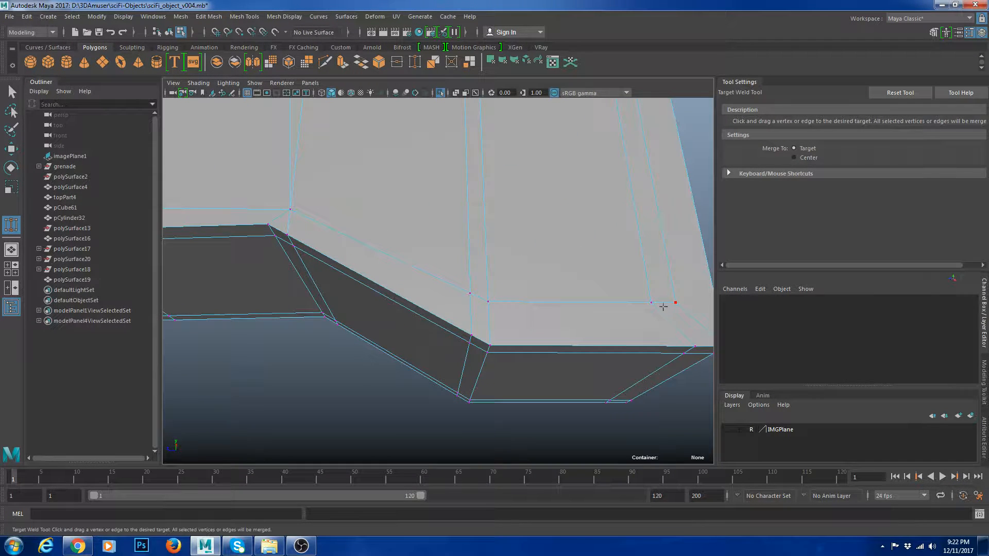
pyautogui.keyDown('alt'); pyautogui.moveTo(641, 306); pyautogui.dragTo(457, 281, button='right'); pyautogui.keyUp('alt')
pyautogui.moveTo(453, 286); pyautogui.dragTo(455, 287)
pyautogui.keyDown('alt'); pyautogui.moveTo(376, 303); pyautogui.dragTo(550, 300, button='middle'); pyautogui.keyUp('alt')
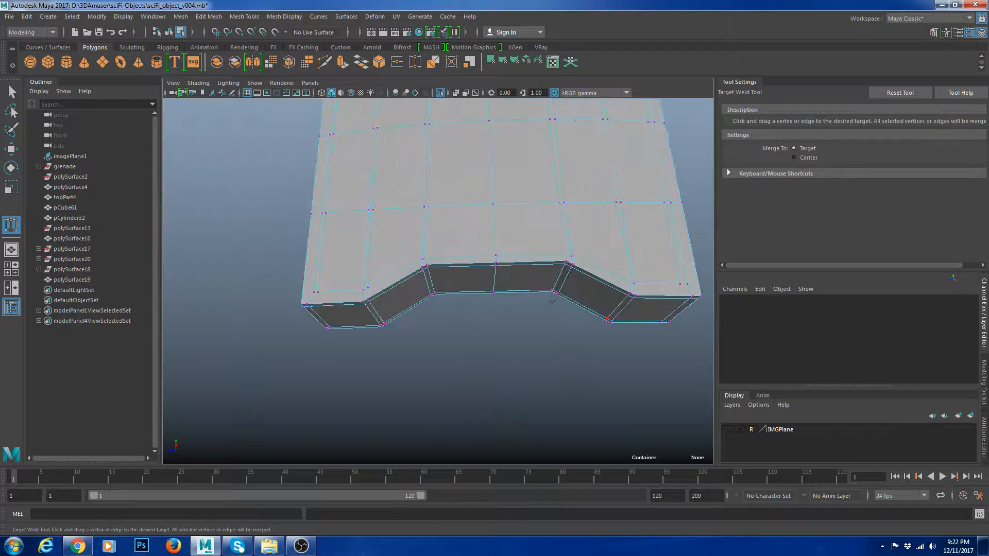
pyautogui.keyDown('alt'); pyautogui.moveTo(550, 301); pyautogui.dragTo(625, 323, button='right'); pyautogui.keyUp('alt')
pyautogui.keyDown('alt'); pyautogui.moveTo(328, 297); pyautogui.dragTo(363, 298, button='middle'); pyautogui.keyUp('alt')
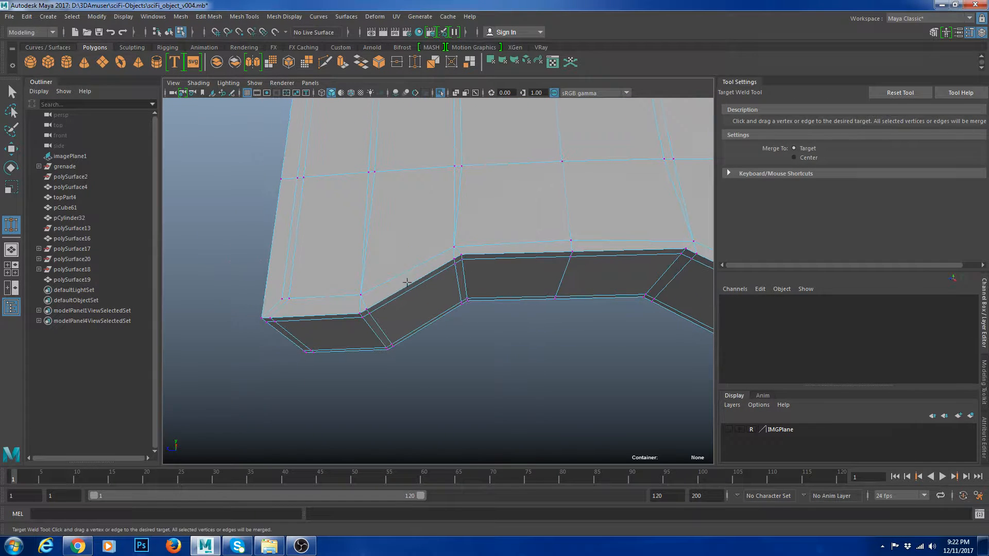
# Delete the redundant vertical edges running up the panel's front face from the notch corners.
pyautogui.press('w')
pyautogui.click(385, 229)
pyautogui.keyDown('alt'); pyautogui.moveTo(385, 229); pyautogui.dragTo(468, 293); pyautogui.keyUp('alt')
pyautogui.scroll(2, 473, 261)
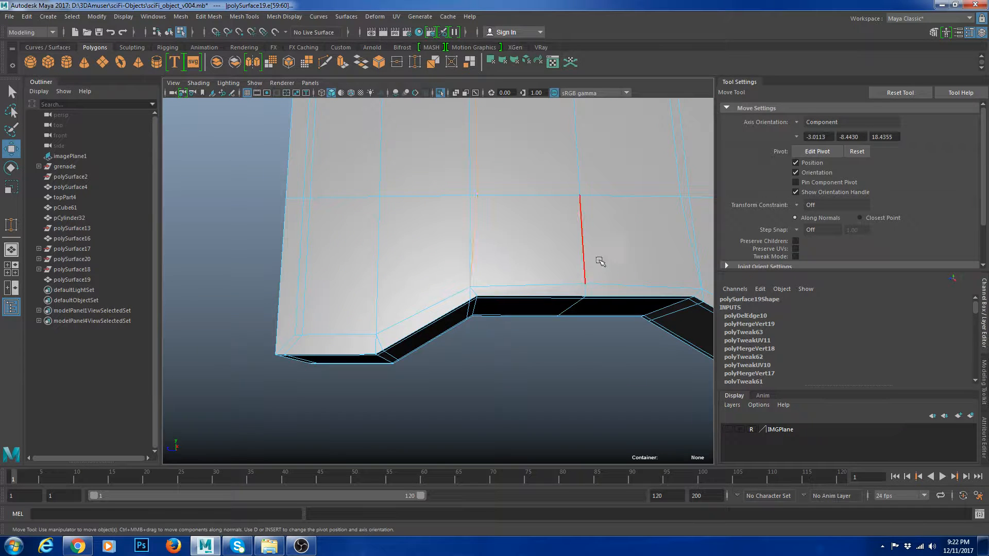
pyautogui.keyDown('alt'); pyautogui.moveTo(600, 261); pyautogui.dragTo(453, 269); pyautogui.keyUp('alt')
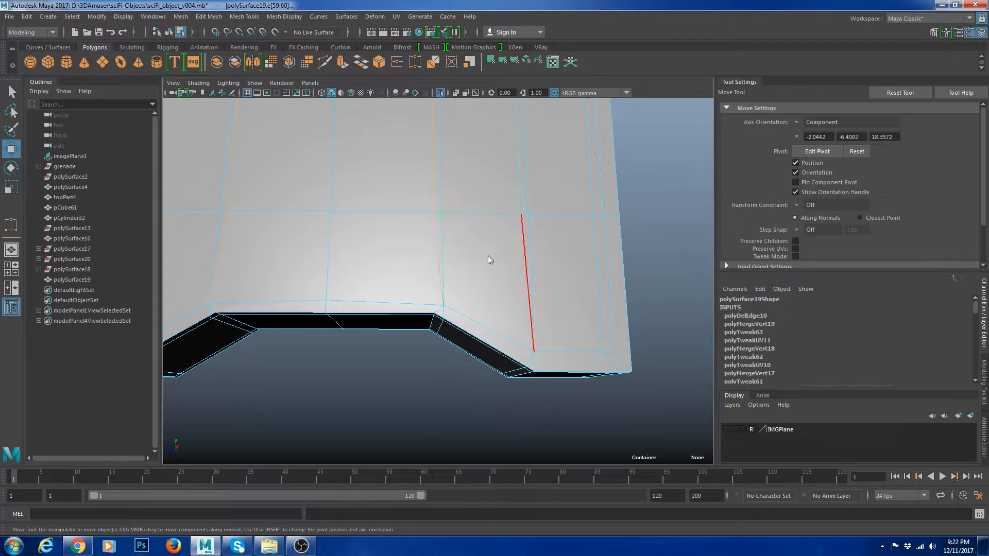
pyautogui.keyDown('alt'); pyautogui.moveTo(508, 265); pyautogui.dragTo(486, 268); pyautogui.keyUp('alt')
pyautogui.doubleClick(459, 273)
pyautogui.keyDown('shift'); pyautogui.moveTo(508, 253); pyautogui.dragTo(507, 216, button='right'); pyautogui.keyUp('shift')
# Preview the cleaned-up panel in smooth display and check the sharpness of its notch corners.
pyautogui.press('3')
pyautogui.click(611, 230)
pyautogui.keyDown('alt'); pyautogui.moveTo(611, 230); pyautogui.dragTo(560, 328, button='right'); pyautogui.keyUp('alt')
pyautogui.keyDown('alt'); pyautogui.moveTo(560, 328); pyautogui.dragTo(541, 324); pyautogui.keyUp('alt')
pyautogui.click(436, 312)
pyautogui.keyDown('alt'); pyautogui.moveTo(443, 330); pyautogui.dragTo(318, 289); pyautogui.keyUp('alt')
pyautogui.click(517, 358)
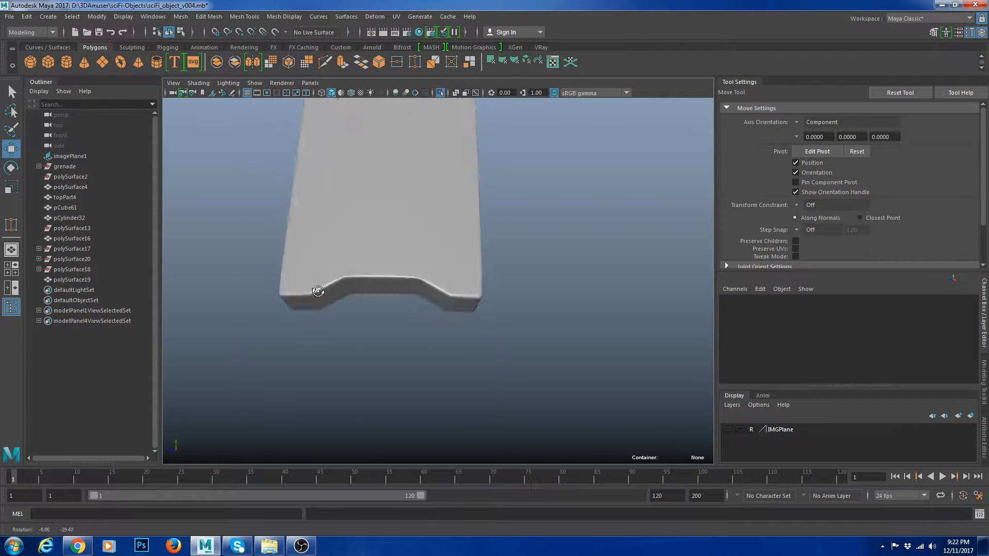
# Try inserting additional edge loops through the panel's thickness close to each of the notch's corners.
pyautogui.click(317, 286)
pyautogui.press('1')
pyautogui.keyDown('alt'); pyautogui.moveTo(324, 289); pyautogui.dragTo(379, 314, button='right'); pyautogui.keyUp('alt')
pyautogui.keyDown('alt'); pyautogui.moveTo(363, 302); pyautogui.dragTo(410, 258); pyautogui.keyUp('alt')
pyautogui.keyDown('alt'); pyautogui.moveTo(410, 259); pyautogui.dragTo(455, 334, button='right'); pyautogui.keyUp('alt')
pyautogui.keyDown('alt'); pyautogui.moveTo(283, 225); pyautogui.dragTo(394, 209, button='right'); pyautogui.keyUp('alt')
pyautogui.moveTo(339, 200); pyautogui.dragTo(333, 200)
pyautogui.keyDown('alt'); pyautogui.moveTo(294, 288); pyautogui.dragTo(504, 279); pyautogui.keyUp('alt')
pyautogui.click(402, 237)
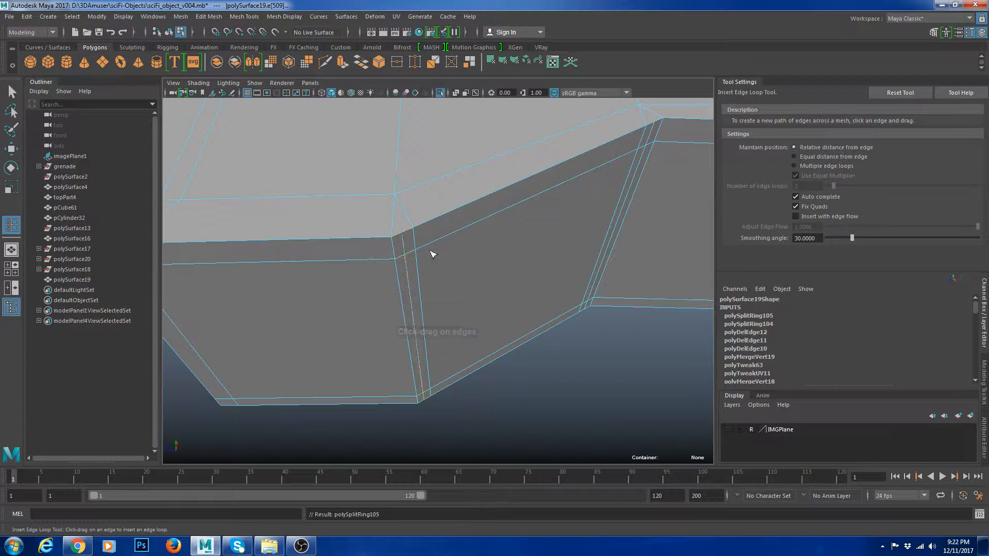
pyautogui.moveTo(428, 249)
pyautogui.keyDown('alt'); pyautogui.mouseDown()
pyautogui.moveTo(463, 276)
pyautogui.moveTo(471, 307)
pyautogui.moveTo(436, 264)
pyautogui.mouseUp(); pyautogui.keyUp('alt')
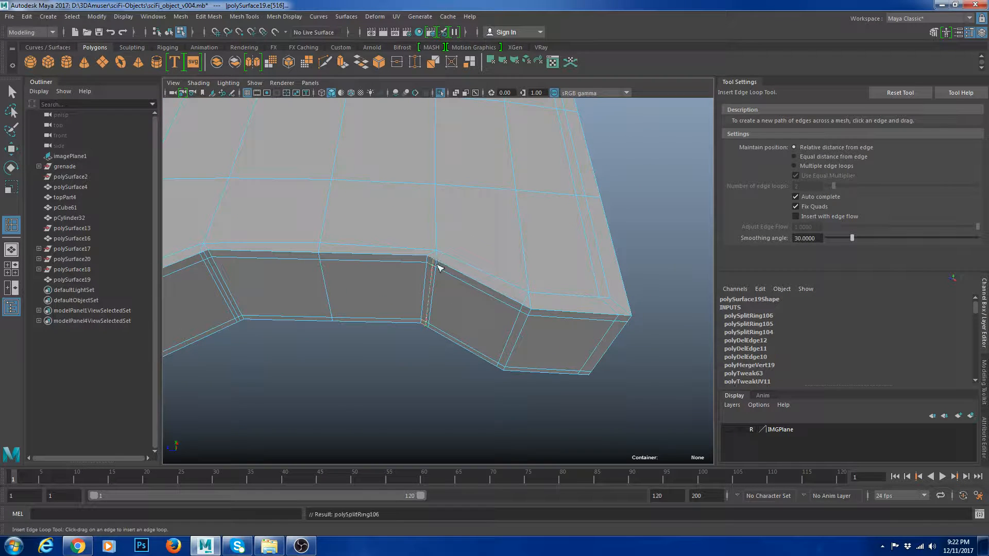
pyautogui.moveTo(526, 307); pyautogui.dragTo(526, 308)
pyautogui.press('w')
# Check the notch with its additional thickness loops in smooth display.
pyautogui.moveTo(495, 243); pyautogui.dragTo(538, 178, button='right')
pyautogui.press('3')
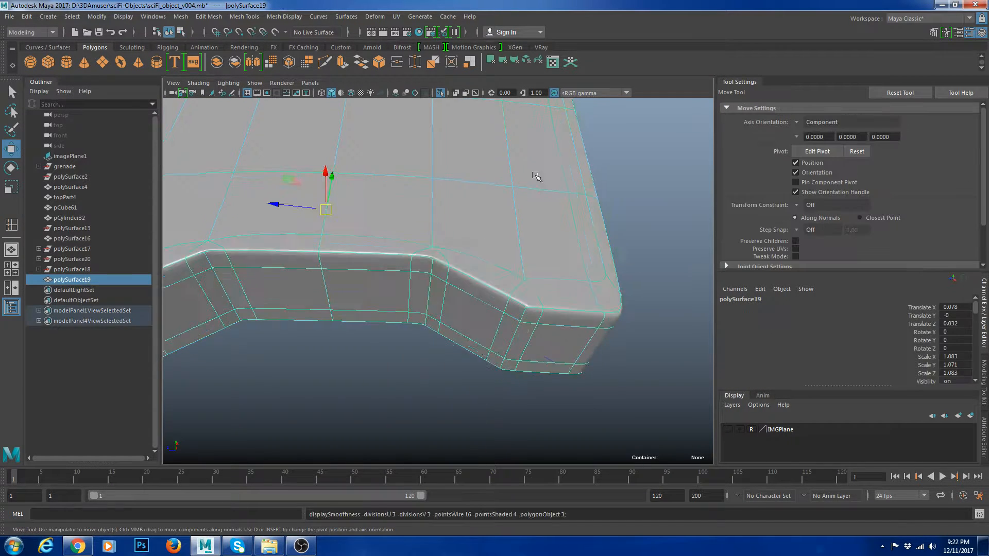
pyautogui.keyDown('alt'); pyautogui.moveTo(665, 247); pyautogui.dragTo(605, 274, button='right'); pyautogui.keyUp('alt')
pyautogui.click(560, 346)
pyautogui.keyDown('alt'); pyautogui.moveTo(604, 274); pyautogui.dragTo(494, 307); pyautogui.keyUp('alt')
# Undo the additional edge loops inserted through the panel's thickness at the notch corners.
pyautogui.hotkey('ctrl', 'z')
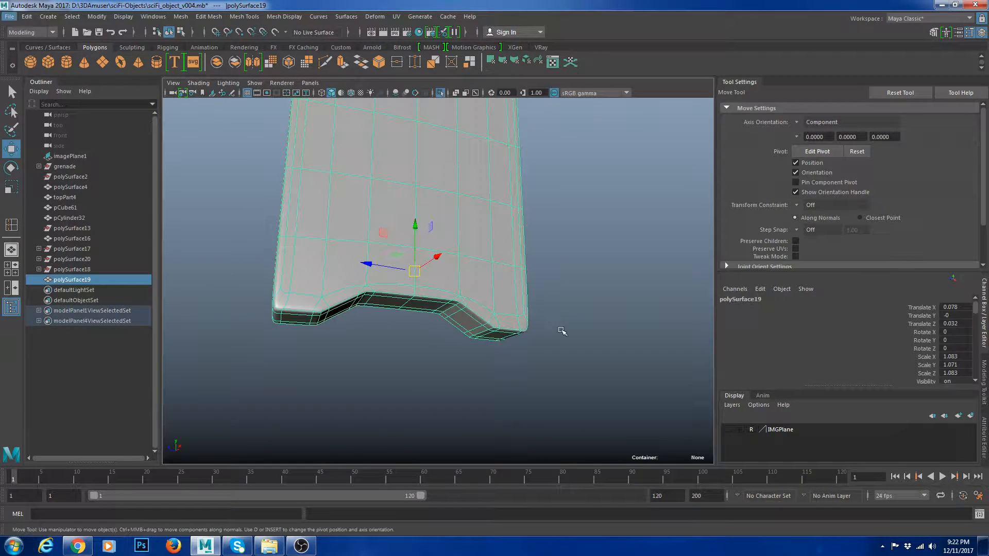
pyautogui.hotkey('ctrl', 'z')
pyautogui.hotkey('ctrl', 'z')
pyautogui.hotkey('ctrl', 'z')
pyautogui.hotkey('ctrl', 'z')
pyautogui.hotkey('ctrl', 'z')
pyautogui.hotkey('ctrl', 'z')
pyautogui.hotkey('ctrl', 'z')
pyautogui.hotkey('ctrl', 'z')
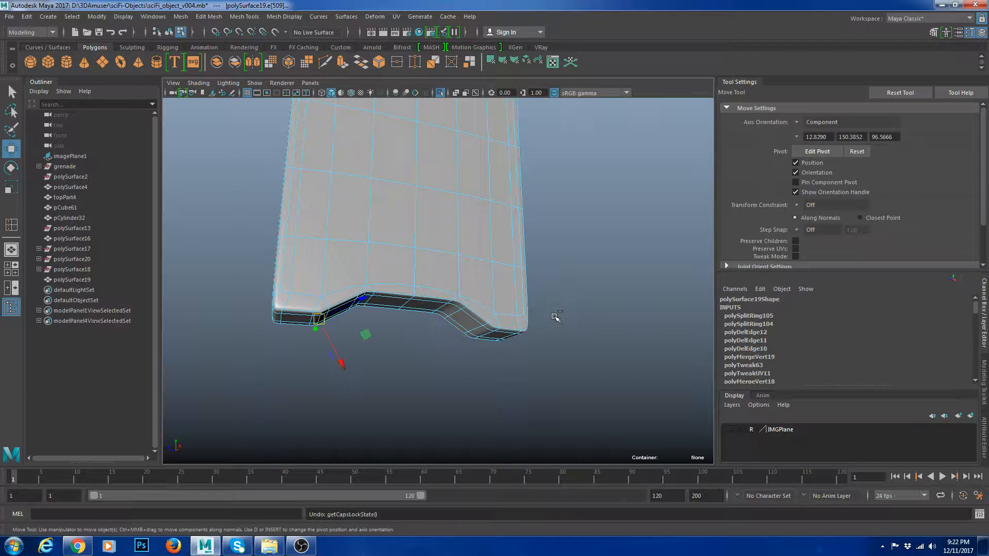
pyautogui.hotkey('ctrl', 'z')
# Return the smoothed panel to object mode and end its isolation to show the whole grenade.
pyautogui.keyDown('alt'); pyautogui.moveTo(553, 317); pyautogui.dragTo(555, 332, button='right'); pyautogui.keyUp('alt')
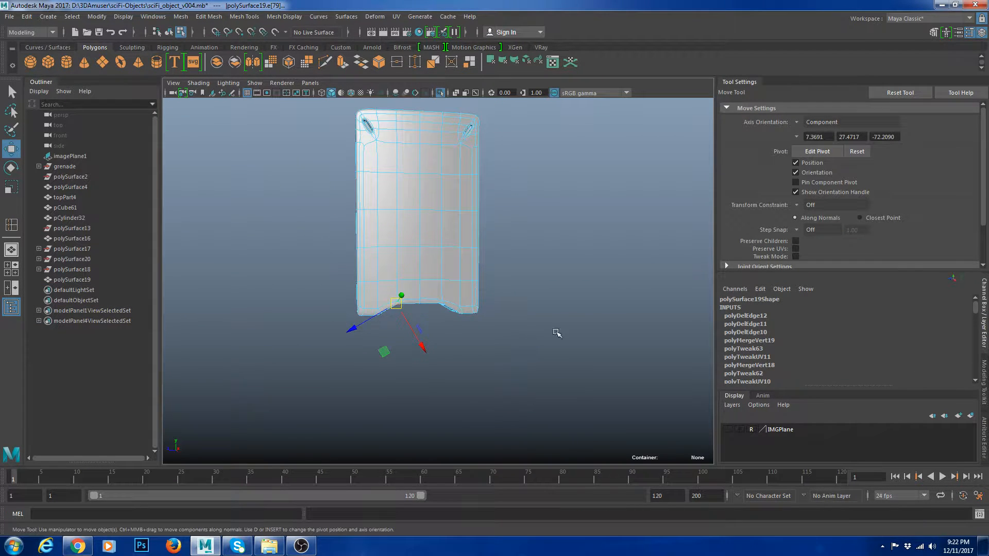
pyautogui.click(555, 334)
pyautogui.keyDown('alt'); pyautogui.moveTo(556, 334); pyautogui.dragTo(538, 366); pyautogui.keyUp('alt')
pyautogui.moveTo(441, 236); pyautogui.dragTo(517, 180, button='right')
pyautogui.click(522, 177)
pyautogui.keyDown('alt'); pyautogui.moveTo(523, 178); pyautogui.dragTo(468, 233); pyautogui.keyUp('alt')
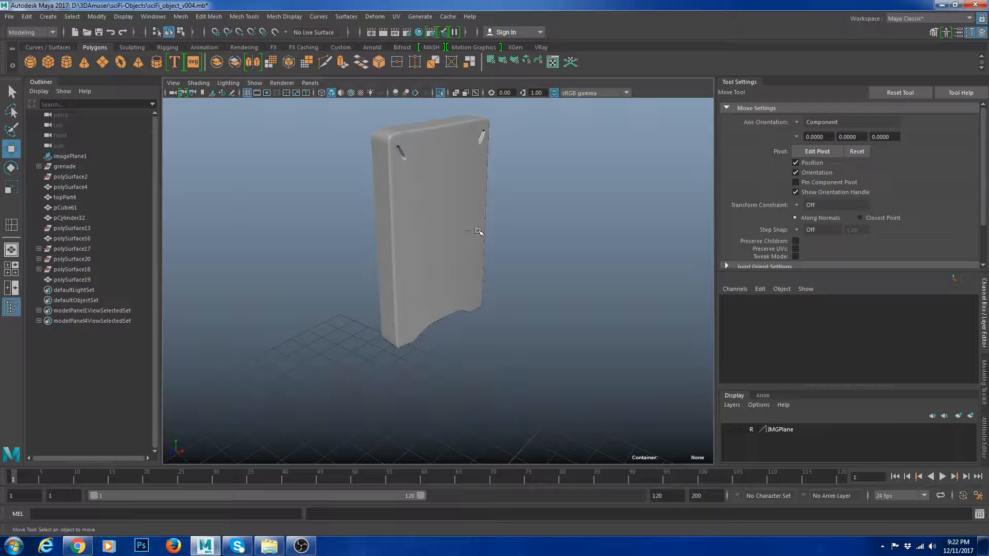
pyautogui.click(479, 231)
pyautogui.click(593, 242)
# Examine how the smoothed panel sits in its recess from several sides of the grenade.
pyautogui.scroll(5, 596, 243)
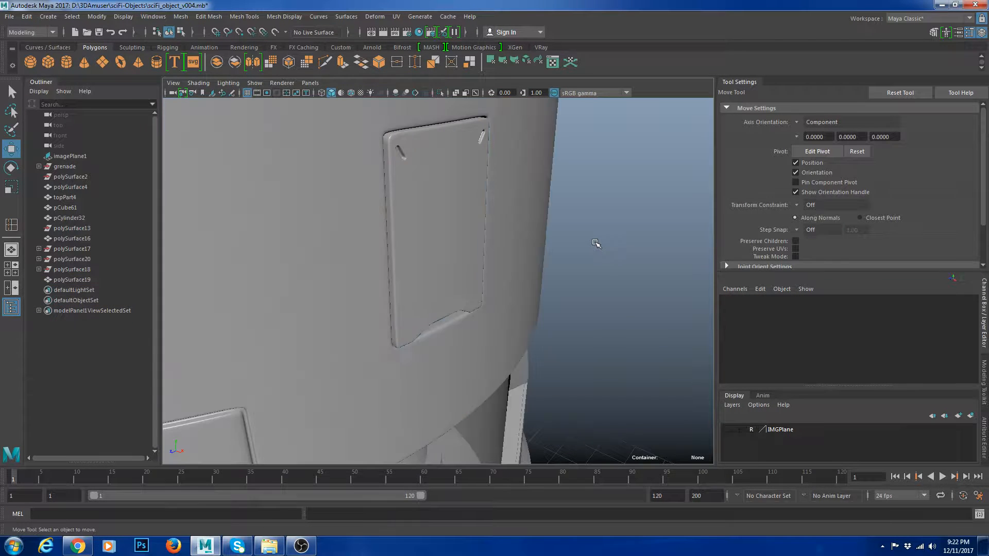
pyautogui.scroll(-6, 579, 241)
pyautogui.scroll(4, 521, 292)
pyautogui.keyDown('alt'); pyautogui.moveTo(521, 291); pyautogui.dragTo(441, 251); pyautogui.keyUp('alt')
pyautogui.scroll(-2, 508, 286)
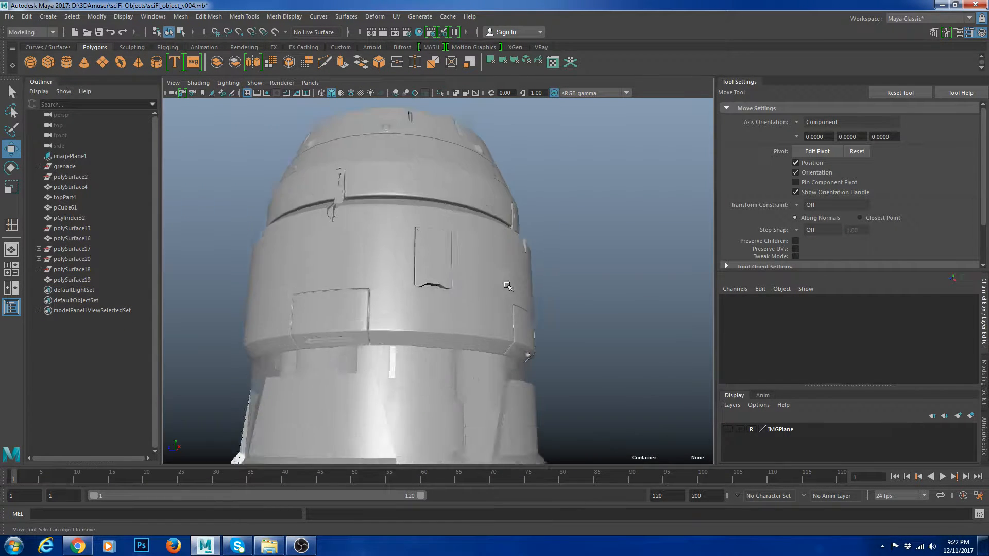
pyautogui.scroll(-3, 510, 289)
pyautogui.keyDown('alt'); pyautogui.moveTo(510, 289); pyautogui.dragTo(599, 338); pyautogui.keyUp('alt')
pyautogui.scroll(5, 572, 299)
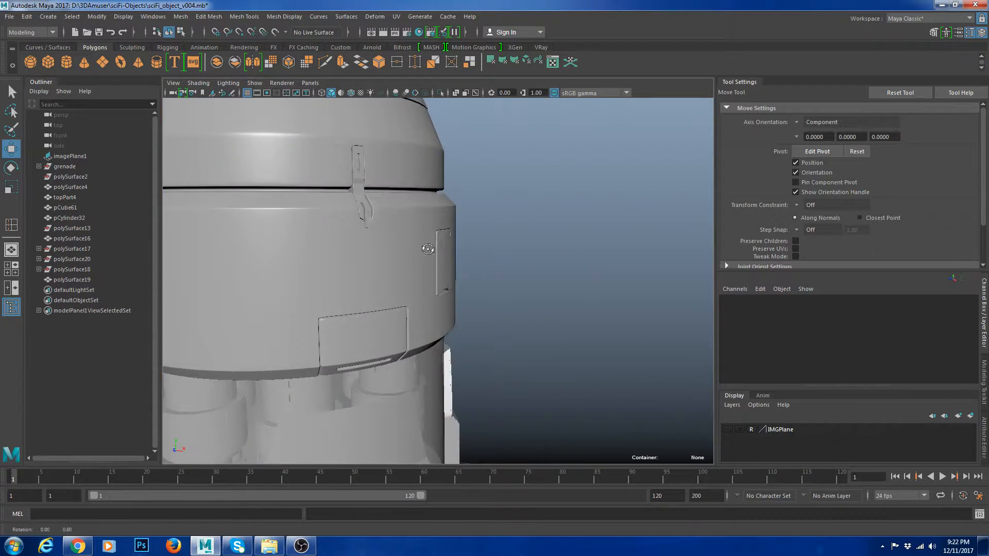
pyautogui.scroll(-4, 553, 272)
pyautogui.keyDown('alt'); pyautogui.moveTo(553, 272); pyautogui.dragTo(484, 340); pyautogui.keyUp('alt')
# Move the curved panel slightly inward along X to seat it deeper in the main body's recess.
pyautogui.scroll(4, 448, 273)
pyautogui.scroll(3, 448, 273)
pyautogui.click(321, 342)
pyautogui.scroll(1, 418, 292)
pyautogui.click(437, 313)
pyautogui.scroll(4, 434, 327)
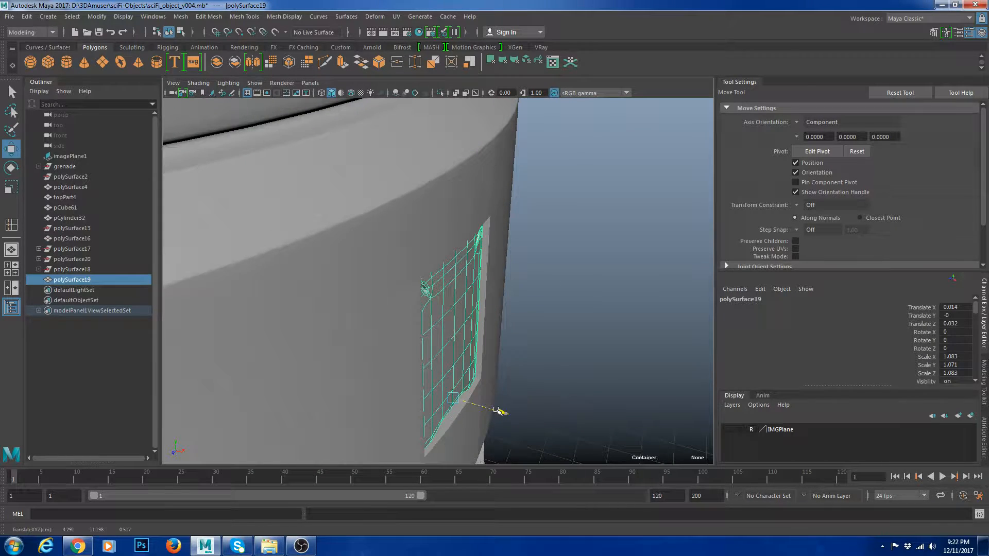
pyautogui.keyDown('alt'); pyautogui.moveTo(497, 411); pyautogui.dragTo(496, 304); pyautogui.keyUp('alt')
# Display the main body in smooth preview and clear the selection.
pyautogui.scroll(-2, 497, 305)
pyautogui.click(497, 304)
pyautogui.scroll(-3, 645, 291)
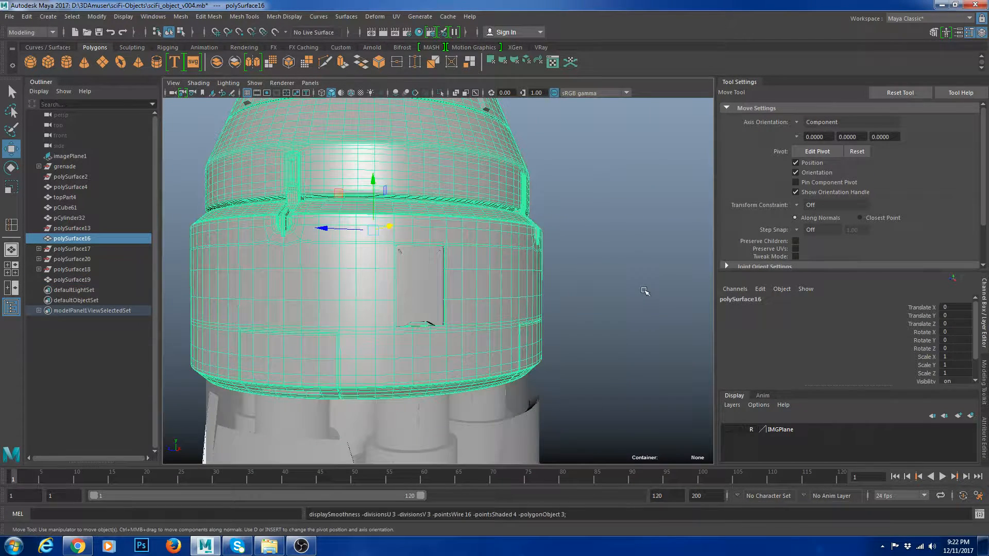
pyautogui.click(638, 318)
# Examine the smoothed main body and the seated panel from different angles and distances.
pyautogui.scroll(-4, 635, 315)
pyautogui.keyDown('alt'); pyautogui.moveTo(634, 314); pyautogui.dragTo(567, 354); pyautogui.keyUp('alt')
pyautogui.scroll(5, 509, 253)
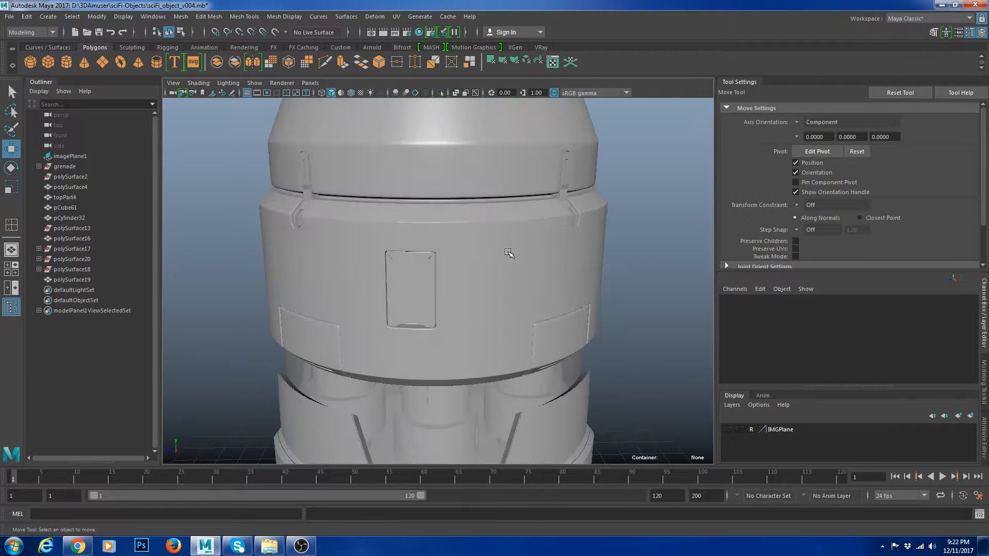
pyautogui.keyDown('alt'); pyautogui.moveTo(524, 228); pyautogui.dragTo(479, 211); pyautogui.keyUp('alt')
pyautogui.click(522, 258)
pyautogui.scroll(-4, 535, 289)
pyautogui.click(548, 269)
pyautogui.scroll(4, 483, 241)
pyautogui.click(464, 244)
pyautogui.scroll(3, 477, 294)
pyautogui.scroll(-6, 495, 293)
# Display the lower casing in smooth preview and inspect its lower part on the grenade.
pyautogui.click(472, 353)
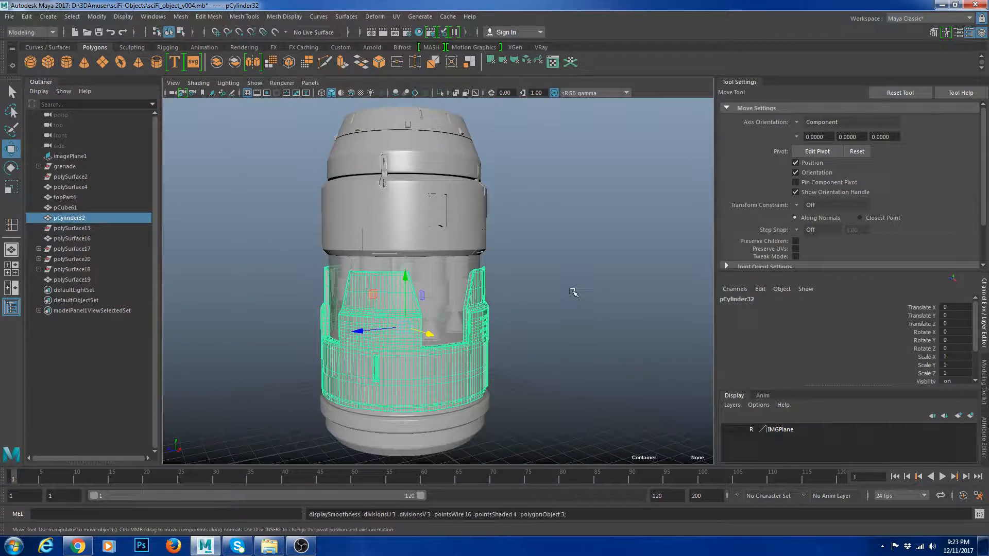
pyautogui.click(572, 292)
pyautogui.keyDown('alt'); pyautogui.moveTo(546, 312); pyautogui.dragTo(536, 249, button='middle'); pyautogui.keyUp('alt')
pyautogui.keyDown('alt'); pyautogui.moveTo(537, 249); pyautogui.dragTo(481, 340); pyautogui.keyUp('alt')
pyautogui.moveTo(502, 299)
pyautogui.keyDown('alt'); pyautogui.mouseDown()
pyautogui.moveTo(499, 316)
pyautogui.moveTo(502, 281)
pyautogui.mouseUp(); pyautogui.keyUp('alt')
pyautogui.click(502, 282)
pyautogui.click(407, 274)
pyautogui.scroll(3, 404, 274)
pyautogui.keyDown('alt'); pyautogui.moveTo(404, 273); pyautogui.dragTo(426, 299); pyautogui.keyUp('alt')
pyautogui.click(542, 288)
# Select the lower casing and show it in a maximized top view.
pyautogui.click(334, 307)
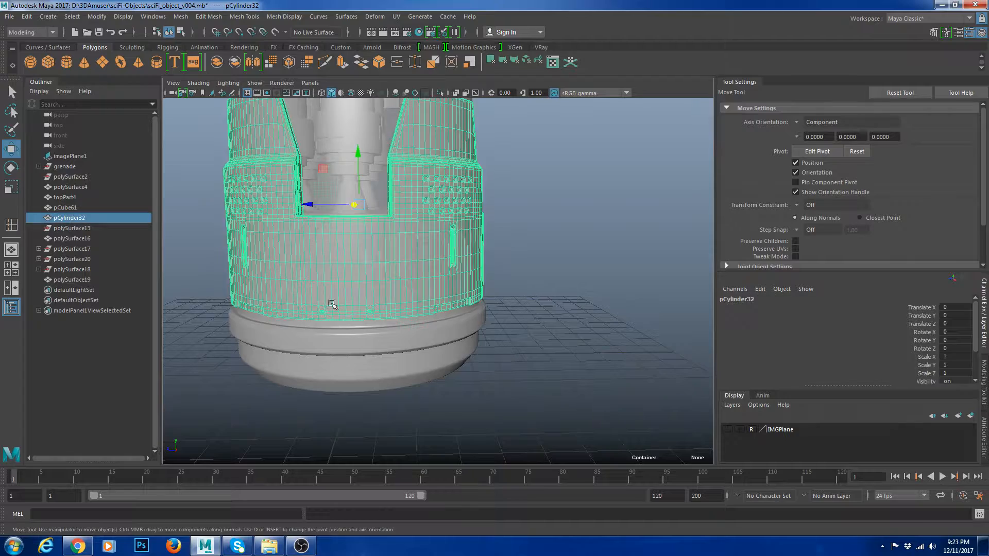
pyautogui.scroll(3, 333, 307)
pyautogui.moveTo(333, 307)
pyautogui.keyDown('alt'); pyautogui.mouseDown()
pyautogui.moveTo(366, 300)
pyautogui.moveTo(341, 294)
pyautogui.moveTo(349, 298)
pyautogui.mouseUp(); pyautogui.keyUp('alt')
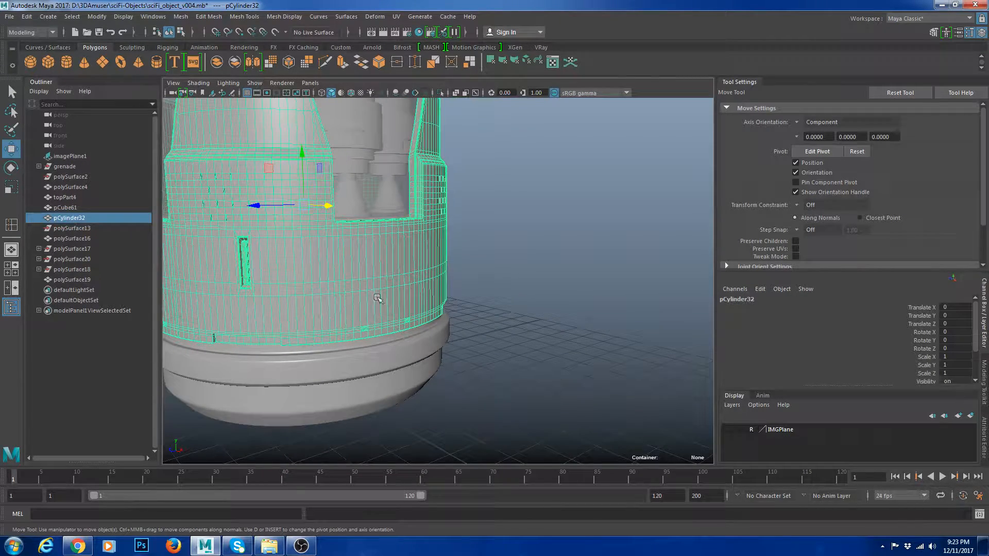
pyautogui.click(12, 268)
pyautogui.press('space')
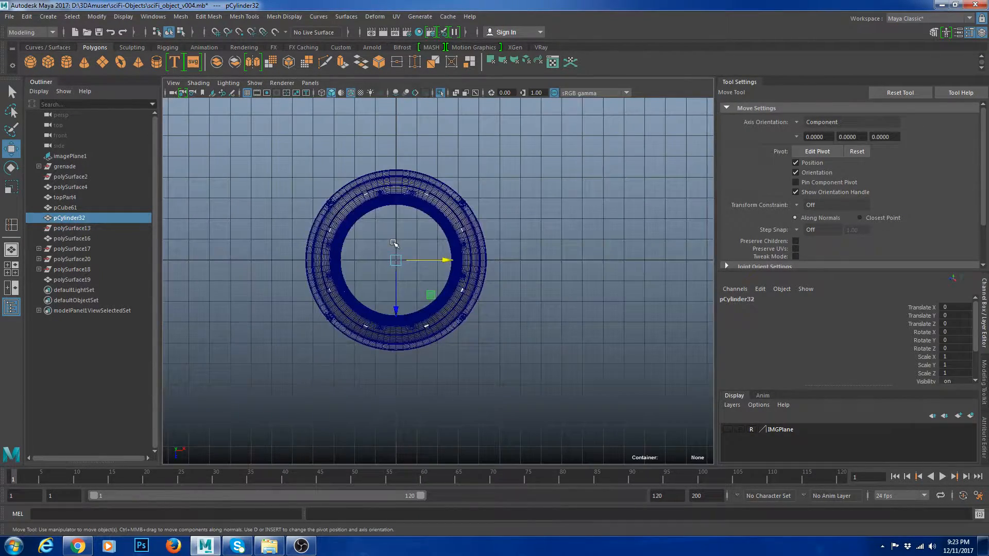
# Isolate the lower casing in the top view and delete three quarters of its faces, keeping one quarter.
pyautogui.hotkey('ctrl', '1')
pyautogui.moveTo(293, 151); pyautogui.dragTo(525, 259)
pyautogui.press('Delete')
pyautogui.press('Delete')
pyautogui.press('F8')
# Isolate the remaining casing quarter in a maximized perspective view and frame it.
pyautogui.press('space')
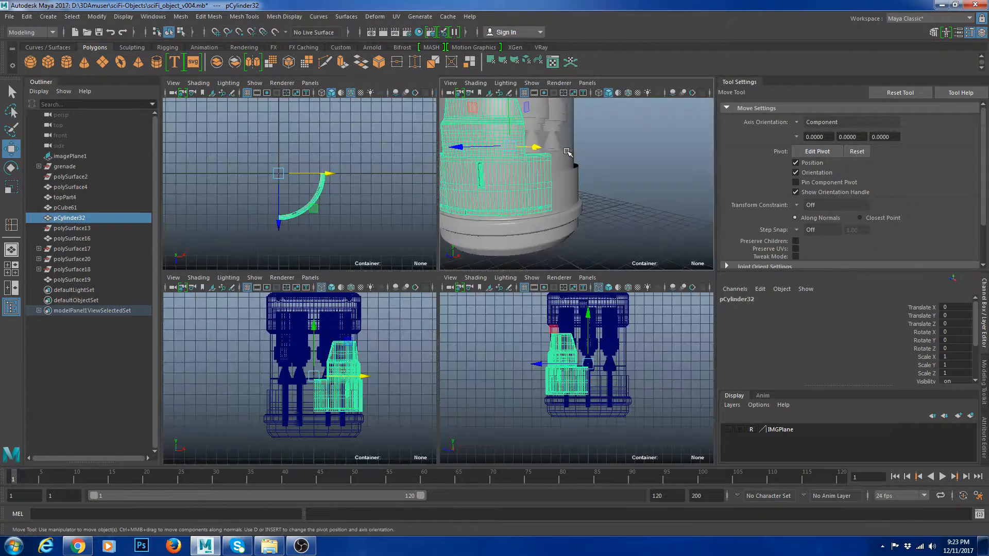
pyautogui.press('space')
pyautogui.hotkey('ctrl', '1')
pyautogui.press('f')
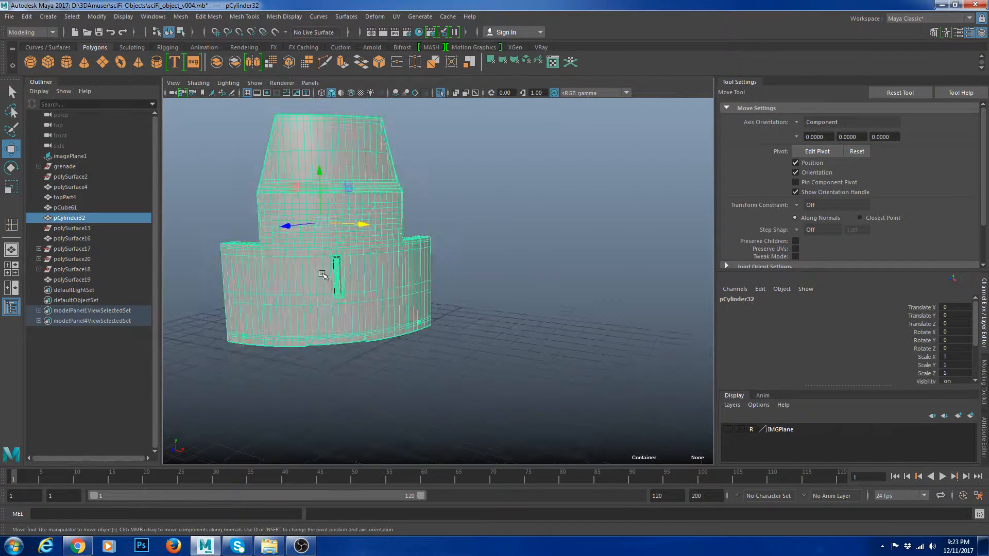
# Insert two horizontal edge loops around the casing's wide lower band, one below the slot and one across it.
pyautogui.press('y')
pyautogui.click(413, 251)
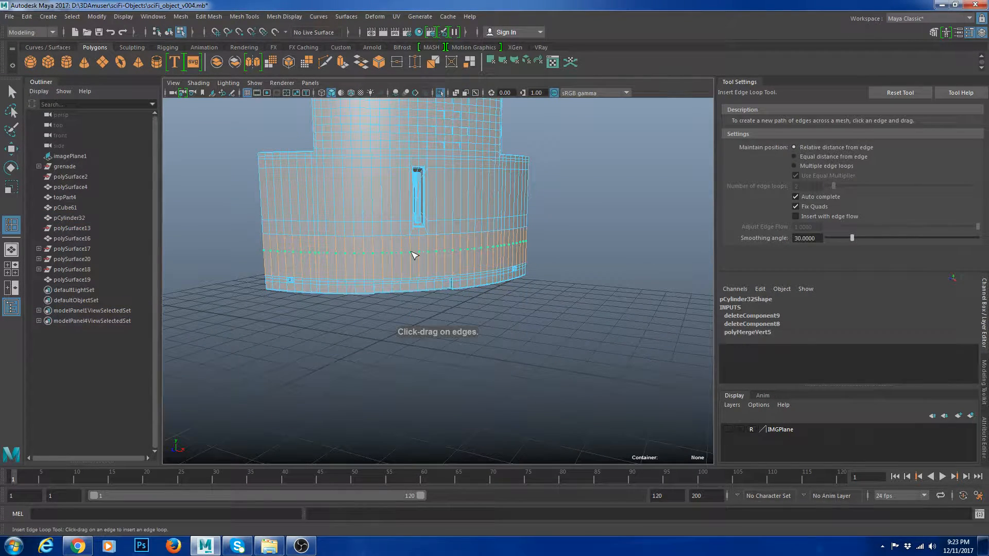
pyautogui.click(432, 198)
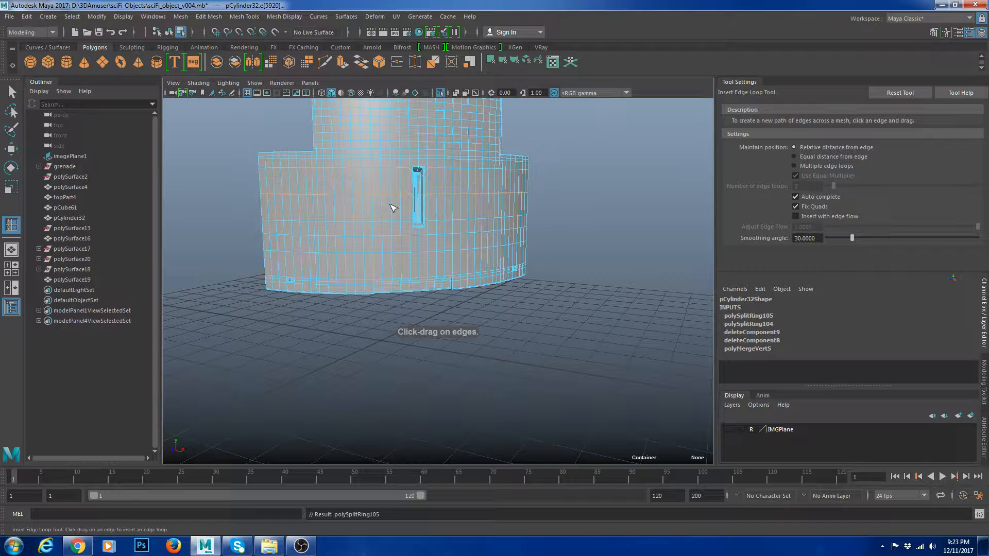
# Bevel a stepped path of edges that runs along the lower band and rises around the slot as a panel outline.
pyautogui.keyDown('alt'); pyautogui.moveTo(393, 207); pyautogui.dragTo(433, 236); pyautogui.keyUp('alt')
pyautogui.press('w')
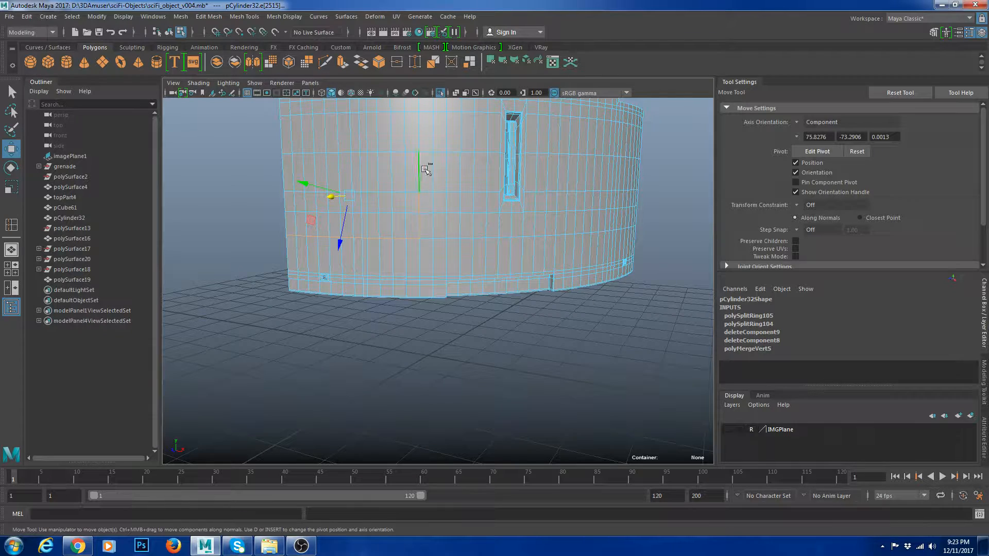
pyautogui.keyDown('alt'); pyautogui.moveTo(480, 163); pyautogui.dragTo(416, 335); pyautogui.keyUp('alt')
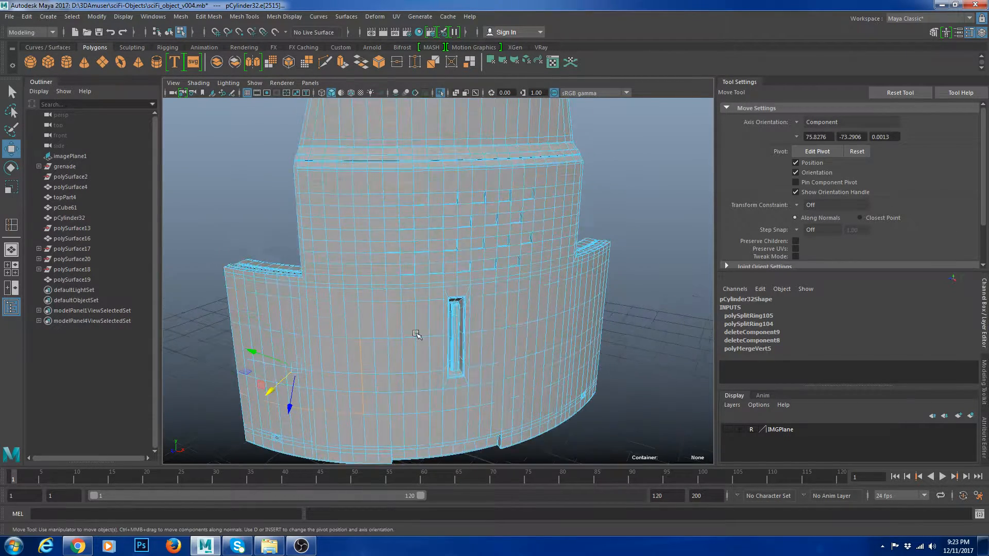
pyautogui.keyDown('alt'); pyautogui.moveTo(373, 270); pyautogui.dragTo(432, 268); pyautogui.keyUp('alt')
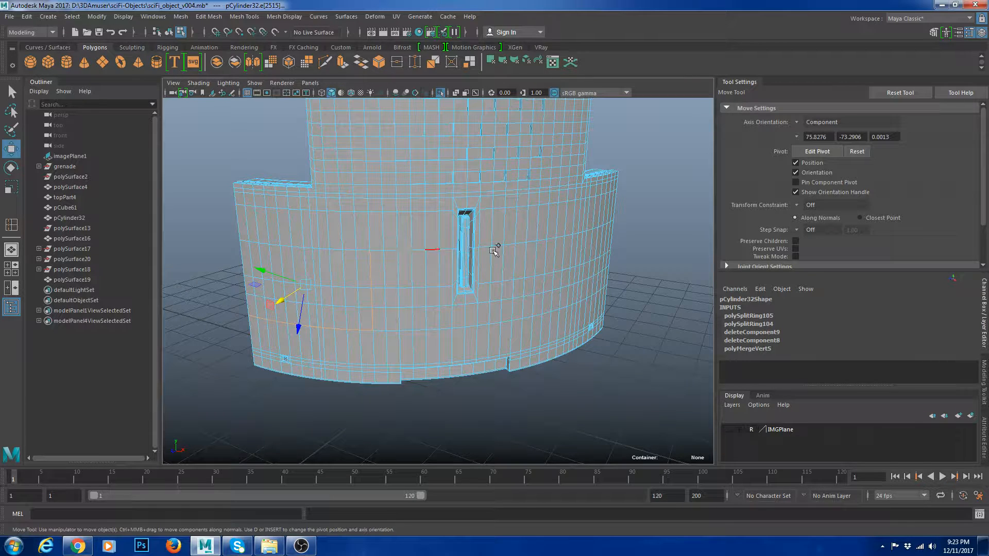
pyautogui.keyDown('alt'); pyautogui.moveTo(531, 245); pyautogui.dragTo(487, 264); pyautogui.keyUp('alt')
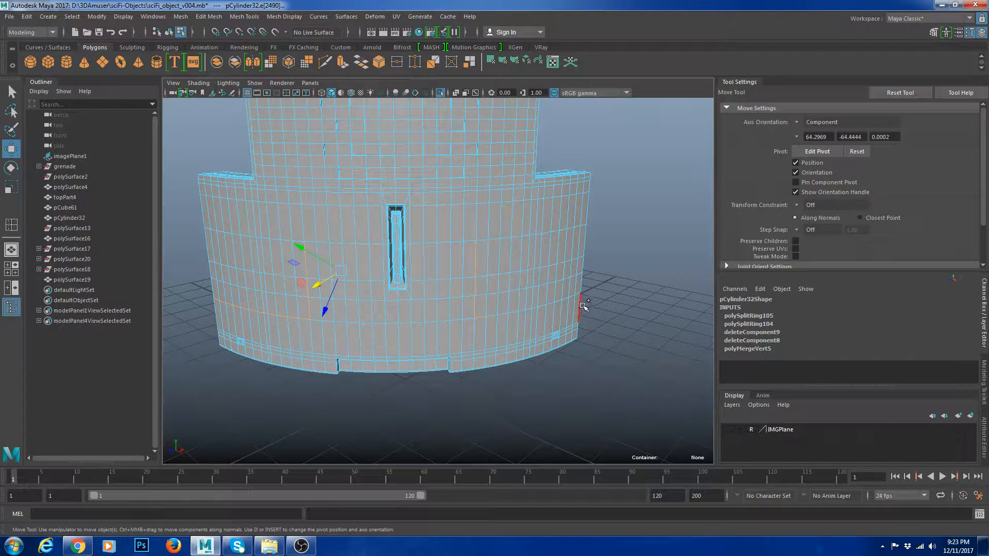
pyautogui.keyDown('alt'); pyautogui.moveTo(580, 293); pyautogui.dragTo(512, 262); pyautogui.keyUp('alt')
pyautogui.keyDown('alt'); pyautogui.moveTo(512, 263); pyautogui.dragTo(541, 302, button='right'); pyautogui.keyUp('alt')
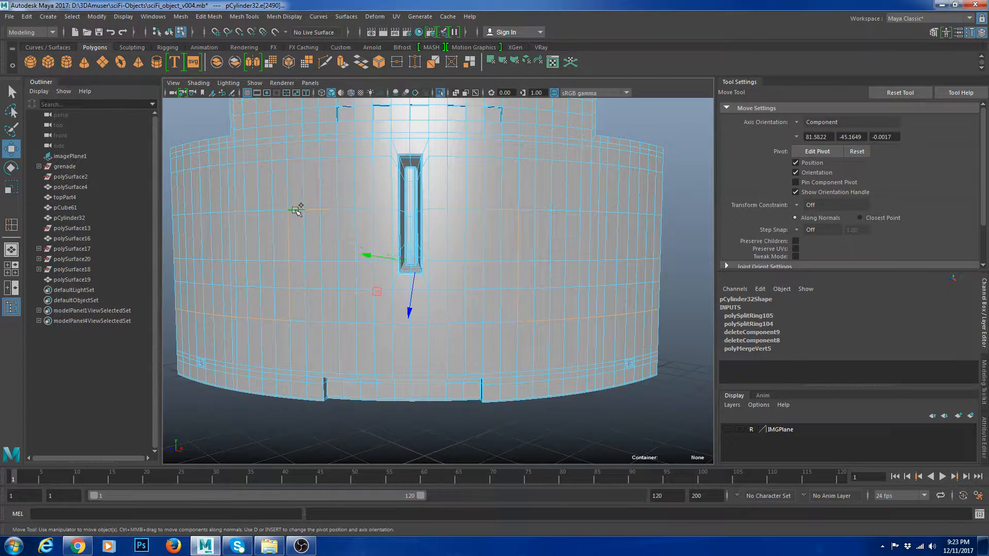
pyautogui.keyDown('alt'); pyautogui.moveTo(582, 257); pyautogui.dragTo(539, 308, button='right'); pyautogui.keyUp('alt')
pyautogui.keyDown('alt'); pyautogui.moveTo(613, 255); pyautogui.dragTo(523, 279); pyautogui.keyUp('alt')
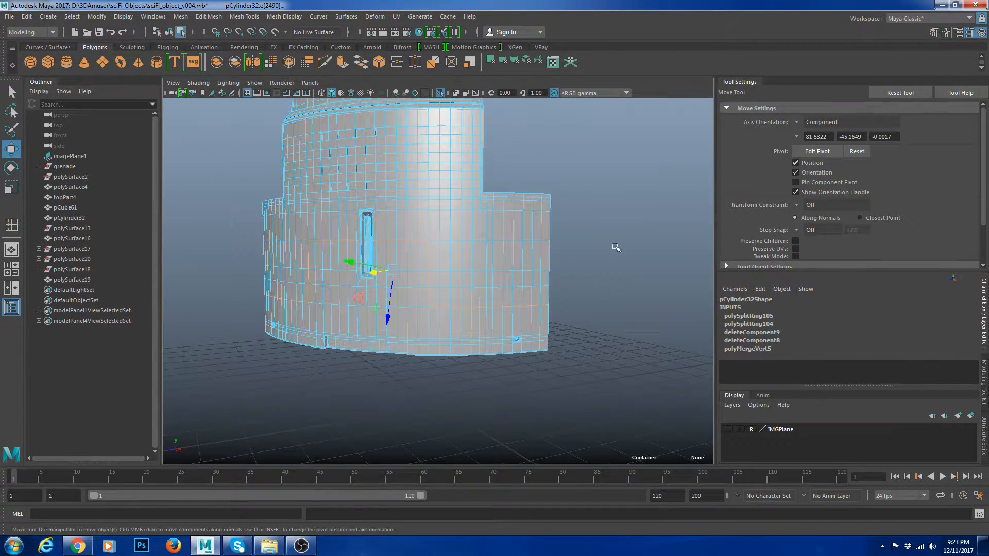
pyautogui.keyDown('shift'); pyautogui.moveTo(616, 247); pyautogui.dragTo(639, 255, button='right'); pyautogui.keyUp('shift')
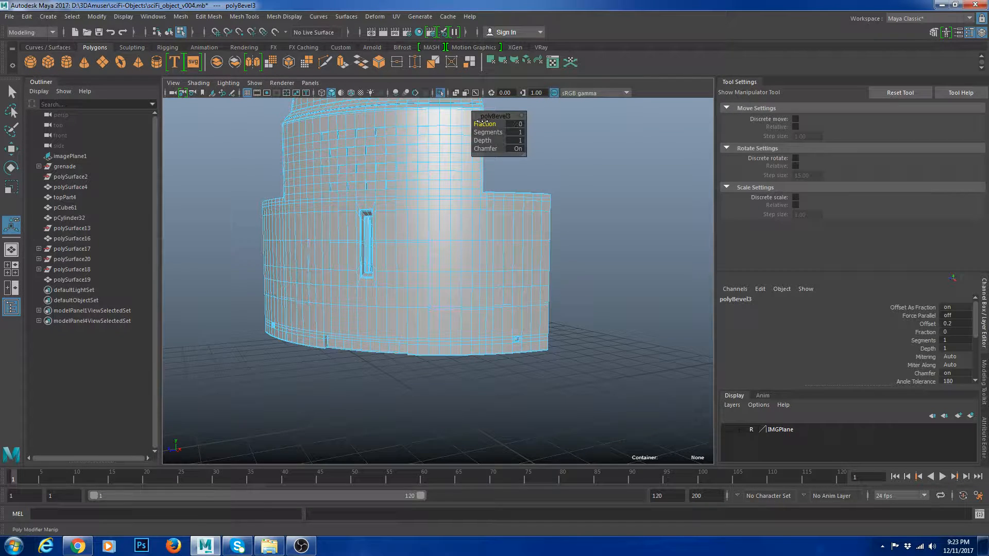
# Set the panel outline bevel's fraction to 0.05.
pyautogui.keyDown('alt'); pyautogui.moveTo(487, 227); pyautogui.dragTo(512, 247); pyautogui.keyUp('alt')
pyautogui.keyDown('alt'); pyautogui.moveTo(513, 247); pyautogui.dragTo(530, 258, button='right'); pyautogui.keyUp('alt')
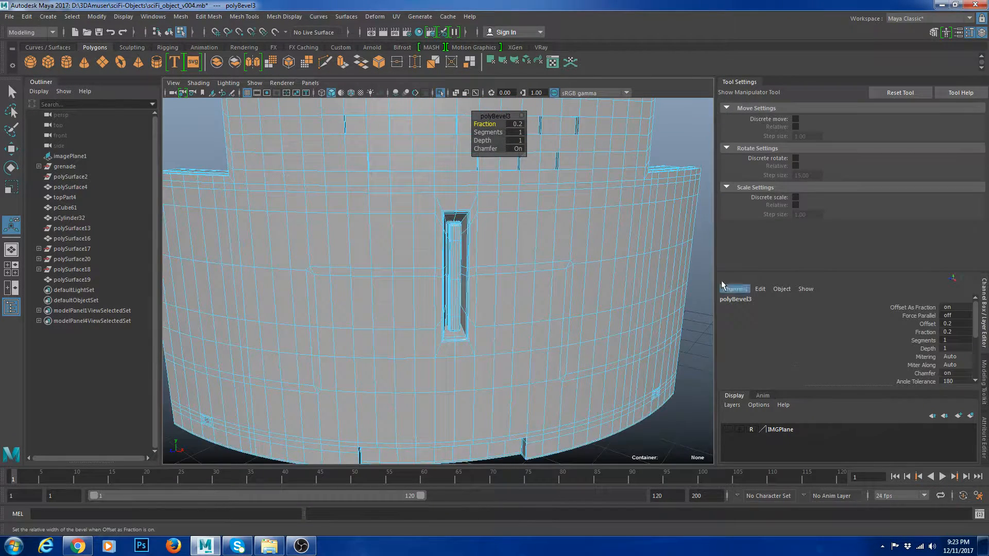
pyautogui.hotkey('ctrl', 'a')
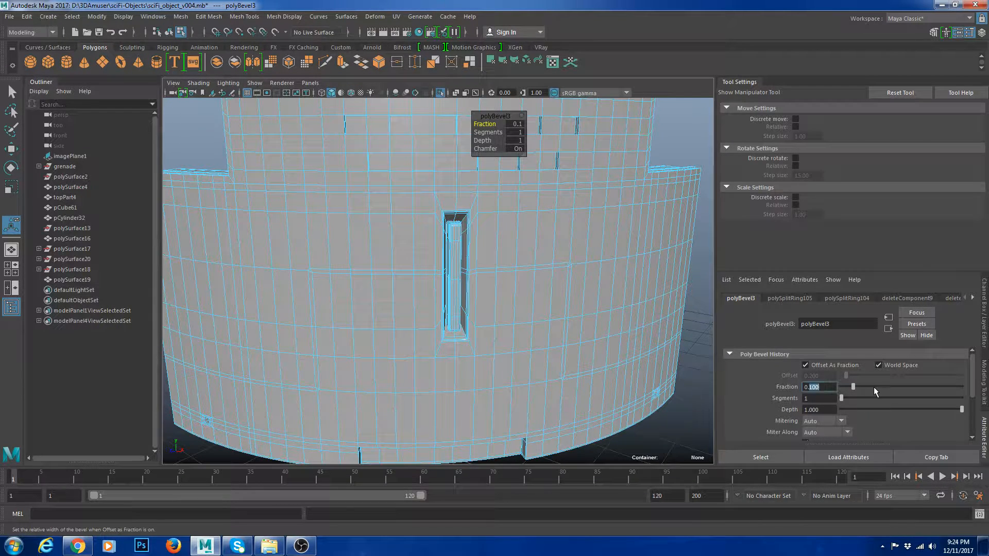
pyautogui.write('05')
pyautogui.press('Return')
# Collapse the extra short edge at one upper corner of the bevelled panel outline.
pyautogui.keyDown('alt'); pyautogui.moveTo(541, 355); pyautogui.dragTo(576, 361, button='right'); pyautogui.keyUp('alt')
pyautogui.keyDown('alt'); pyautogui.moveTo(574, 344); pyautogui.dragTo(561, 311); pyautogui.keyUp('alt')
pyautogui.keyDown('alt'); pyautogui.moveTo(561, 311); pyautogui.dragTo(494, 315, button='middle'); pyautogui.keyUp('alt')
pyautogui.keyDown('alt'); pyautogui.moveTo(494, 315); pyautogui.dragTo(529, 352, button='right'); pyautogui.keyUp('alt')
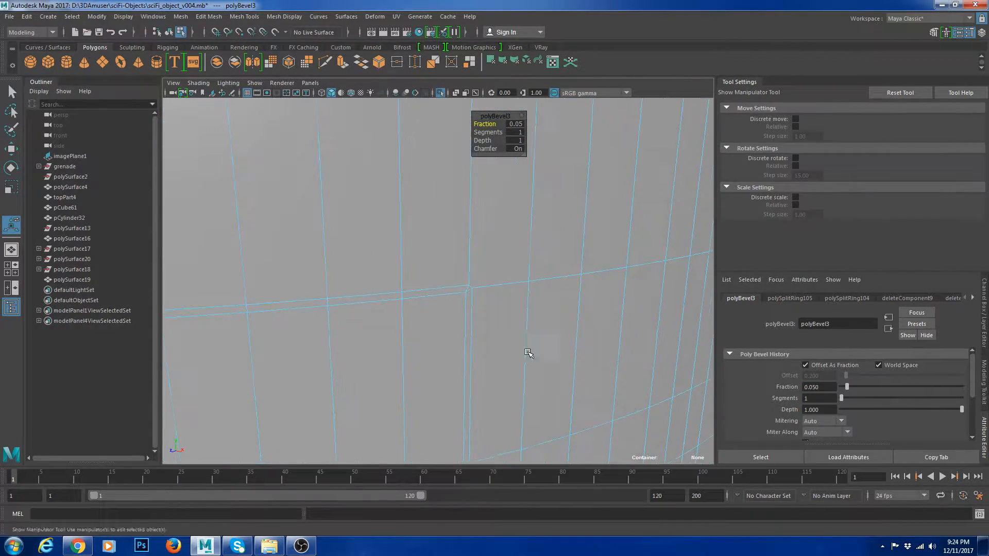
pyautogui.press('q')
pyautogui.click(470, 286)
pyautogui.keyDown('shift'); pyautogui.moveTo(517, 242); pyautogui.dragTo(553, 225, button='right'); pyautogui.keyUp('shift')
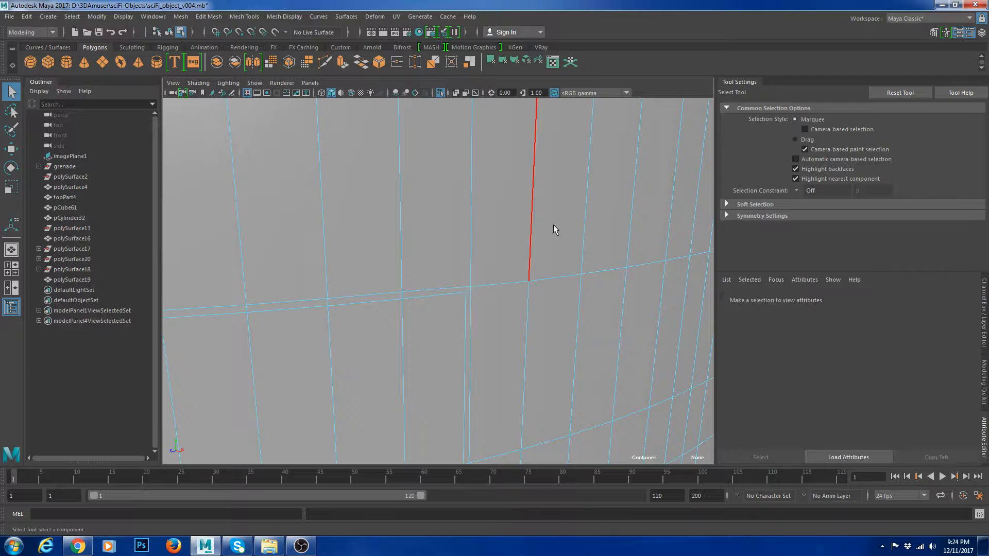
# Collapse the short edge at the outline's opposite upper corner and slide the merged vertex slightly into line.
pyautogui.click(468, 289)
pyautogui.keyDown('alt'); pyautogui.moveTo(473, 286); pyautogui.dragTo(438, 273, button='right'); pyautogui.keyUp('alt')
pyautogui.keyDown('alt'); pyautogui.moveTo(438, 273); pyautogui.dragTo(591, 294); pyautogui.keyUp('alt')
pyautogui.keyDown('alt'); pyautogui.moveTo(592, 294); pyautogui.dragTo(605, 259, button='right'); pyautogui.keyUp('alt')
pyautogui.click(606, 253)
pyautogui.keyDown('shift'); pyautogui.moveTo(644, 234); pyautogui.dragTo(675, 193, button='right'); pyautogui.keyUp('shift')
pyautogui.moveTo(659, 230); pyautogui.dragTo(614, 230, button='right')
pyautogui.click(608, 255)
pyautogui.press('w')
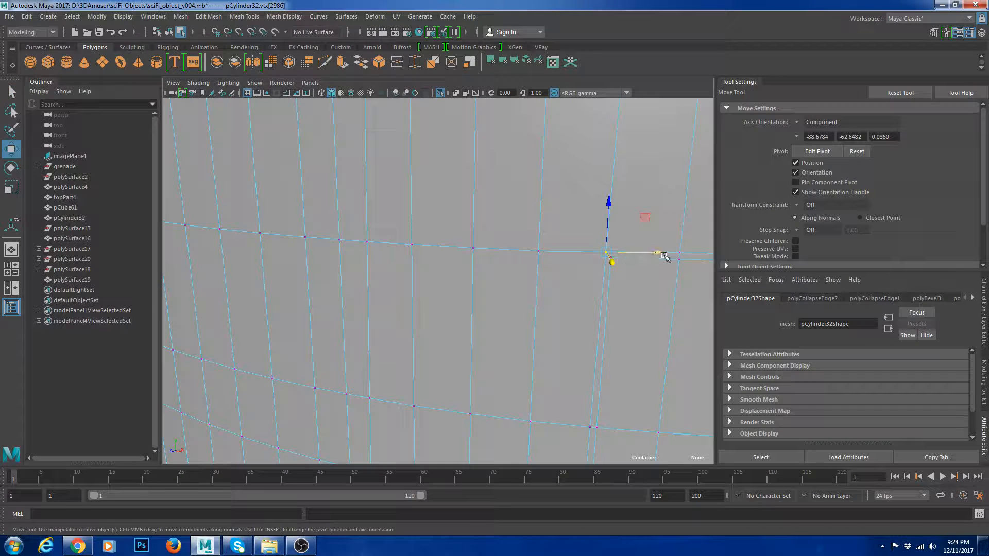
pyautogui.moveTo(660, 253); pyautogui.dragTo(657, 253)
# Preview the casing quarter smoothed with nothing selected and check its lower band.
pyautogui.moveTo(640, 231); pyautogui.dragTo(674, 199, button='right')
pyautogui.keyDown('alt'); pyautogui.moveTo(683, 204); pyautogui.dragTo(636, 206, button='right'); pyautogui.keyUp('alt')
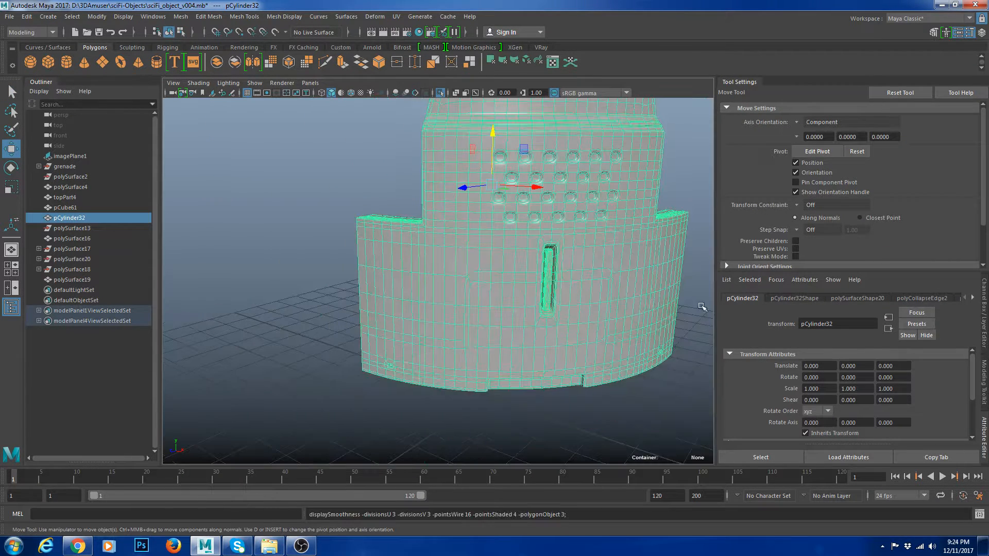
pyautogui.click(704, 266)
pyautogui.keyDown('alt'); pyautogui.moveTo(704, 266); pyautogui.dragTo(626, 330, button='right'); pyautogui.keyUp('alt')
pyautogui.keyDown('alt'); pyautogui.moveTo(626, 329); pyautogui.dragTo(651, 331); pyautogui.keyUp('alt')
pyautogui.keyDown('alt'); pyautogui.moveTo(567, 367); pyautogui.dragTo(602, 356, button='right'); pyautogui.keyUp('alt')
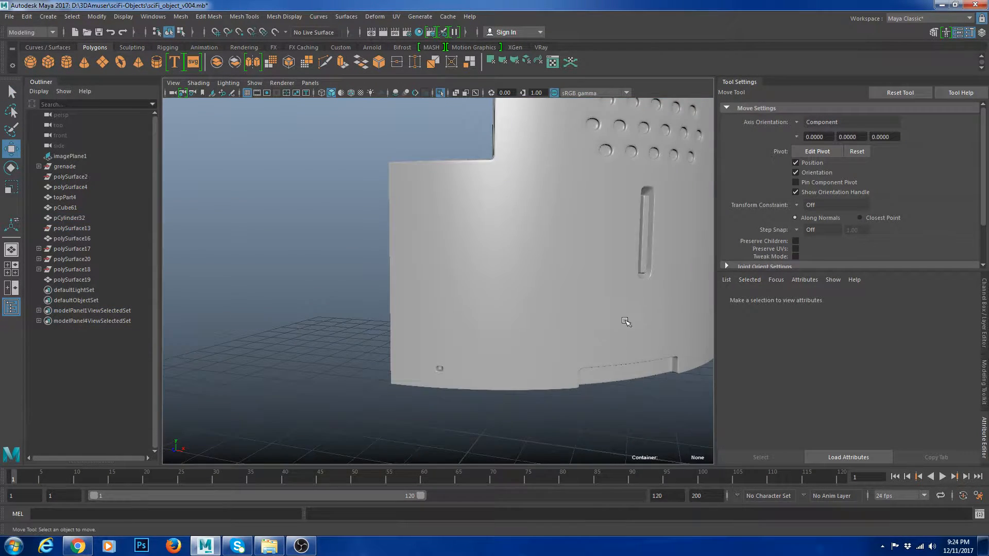
# Collapse the short edge at one lower corner of the panel outline and reposition the merged vertex.
pyautogui.keyDown('alt'); pyautogui.moveTo(626, 322); pyautogui.dragTo(547, 319, button='middle'); pyautogui.keyUp('alt')
pyautogui.moveTo(547, 319)
pyautogui.keyDown('alt'); pyautogui.mouseDown(button='right')
pyautogui.moveTo(557, 309)
pyautogui.moveTo(542, 316)
pyautogui.mouseUp(button='right'); pyautogui.keyUp('alt')
pyautogui.keyDown('alt'); pyautogui.moveTo(542, 330); pyautogui.dragTo(526, 355); pyautogui.keyUp('alt')
pyautogui.keyDown('alt'); pyautogui.moveTo(526, 355); pyautogui.dragTo(576, 360, button='right'); pyautogui.keyUp('alt')
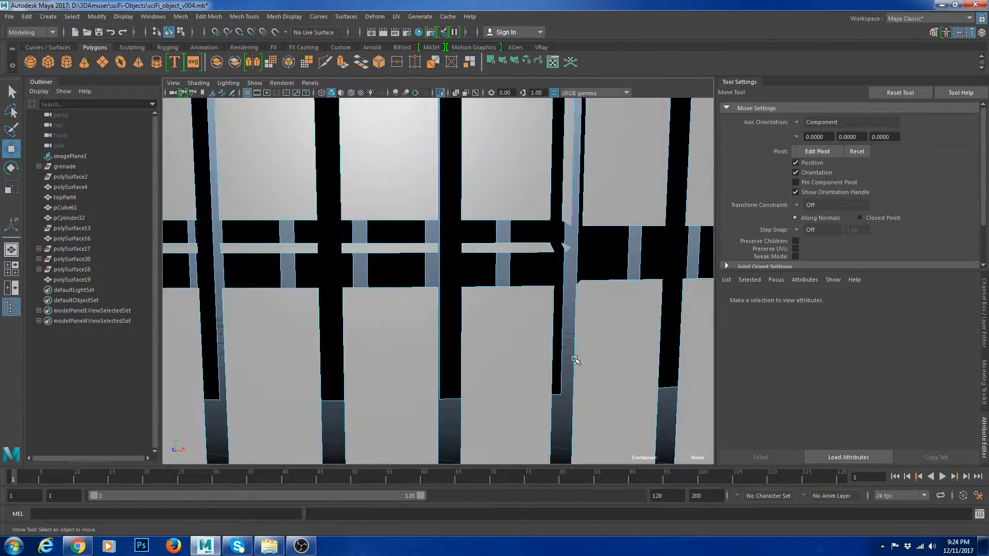
pyautogui.keyDown('alt'); pyautogui.moveTo(566, 280); pyautogui.dragTo(525, 299); pyautogui.keyUp('alt')
pyautogui.moveTo(508, 248); pyautogui.dragTo(541, 226, button='right')
pyautogui.moveTo(514, 301); pyautogui.dragTo(514, 268, button='right')
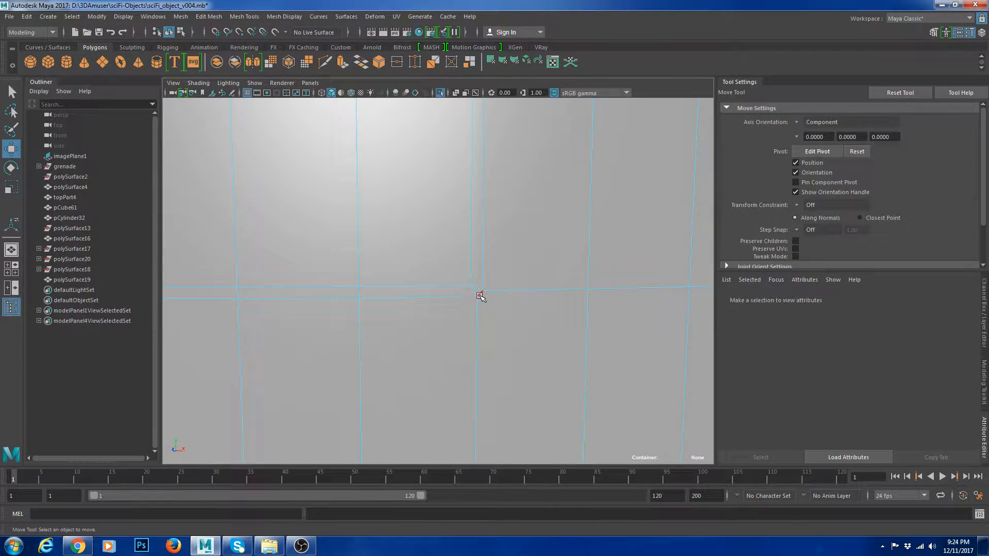
pyautogui.click(481, 295)
pyautogui.moveTo(555, 241); pyautogui.dragTo(531, 286, button='right')
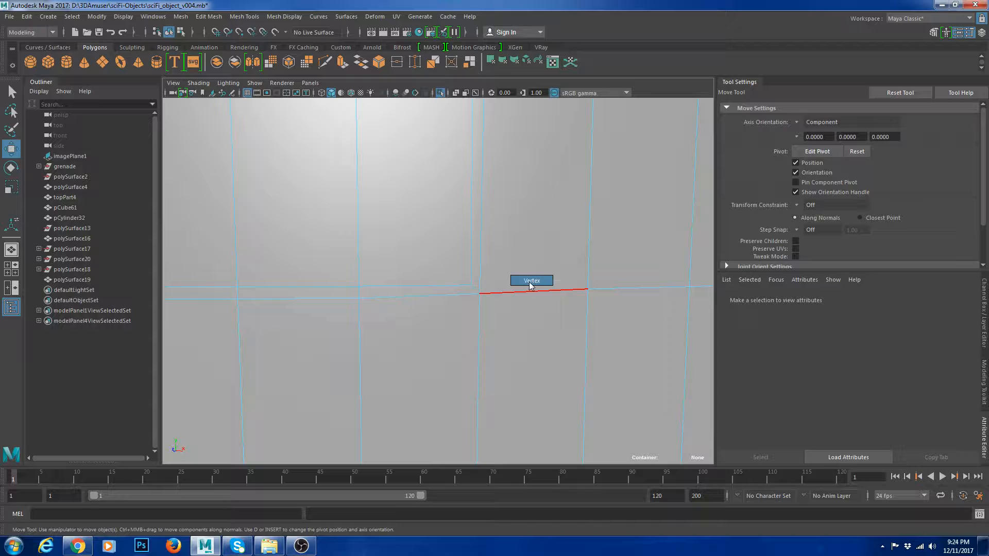
pyautogui.click(481, 296)
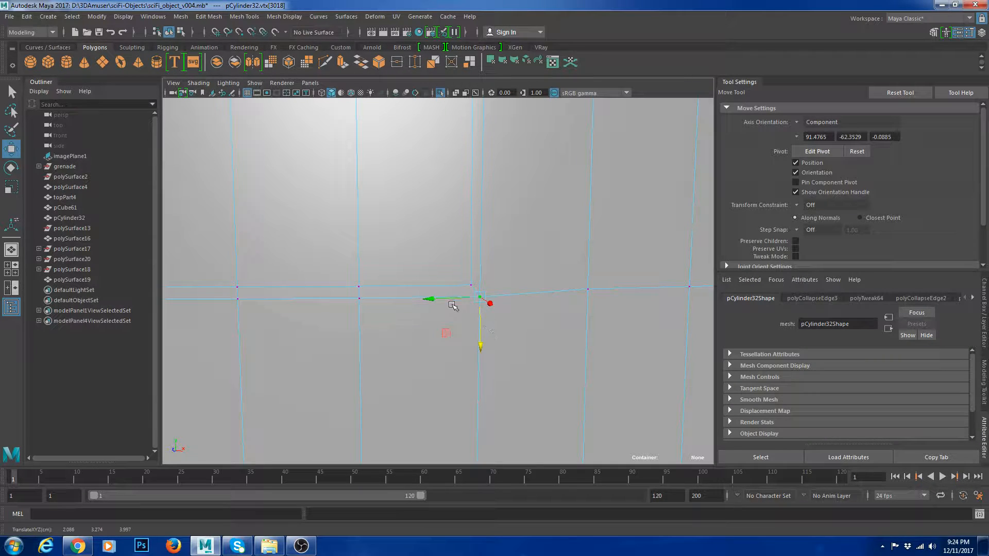
# Collapse the short edge at the outline's remaining lower corner and align the merged vertex with the strip.
pyautogui.scroll(-5, 515, 289)
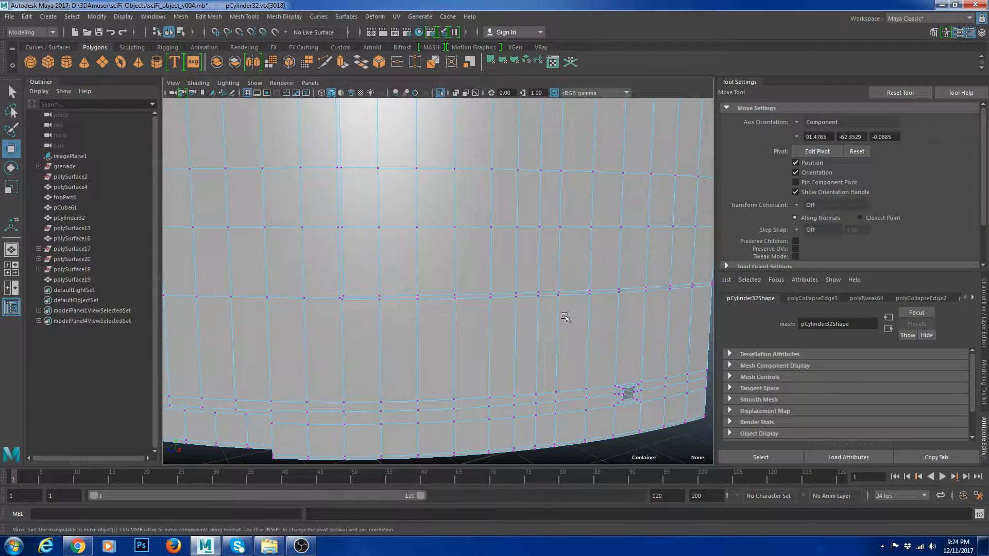
pyautogui.scroll(10, 527, 302)
pyautogui.moveTo(553, 392); pyautogui.dragTo(548, 373, button='right')
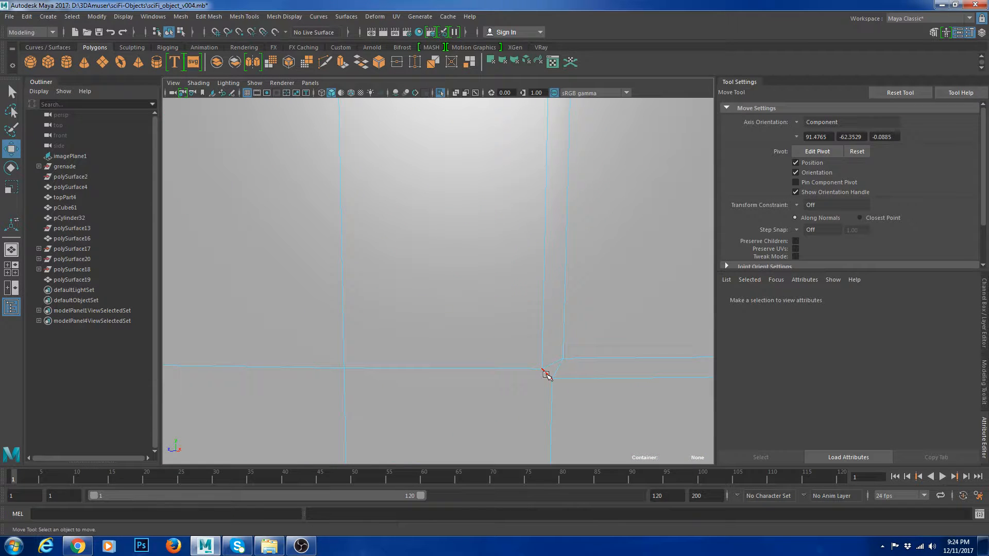
pyautogui.click(547, 374)
pyautogui.moveTo(595, 313)
pyautogui.keyDown('shift'); pyautogui.mouseDown(button='right')
pyautogui.moveTo(595, 277)
pyautogui.moveTo(629, 282)
pyautogui.mouseUp(button='right'); pyautogui.keyUp('shift')
pyautogui.moveTo(642, 353); pyautogui.dragTo(587, 361, button='right')
pyautogui.click(547, 374)
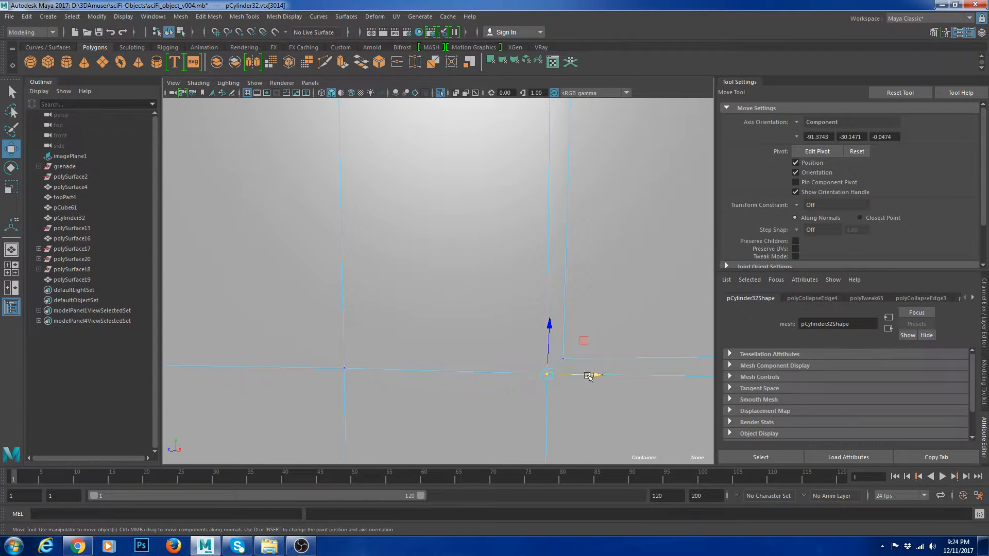
pyautogui.moveTo(590, 374); pyautogui.dragTo(587, 373)
# Extrude the narrow strip of faces along the panel outline inward with a local Z translation of -0.038.
pyautogui.moveTo(555, 336); pyautogui.dragTo(556, 357, button='right')
pyautogui.click(556, 337)
pyautogui.keyDown('shift'); pyautogui.doubleClick(577, 359); pyautogui.keyUp('shift')
pyautogui.scroll(-10, 571, 357)
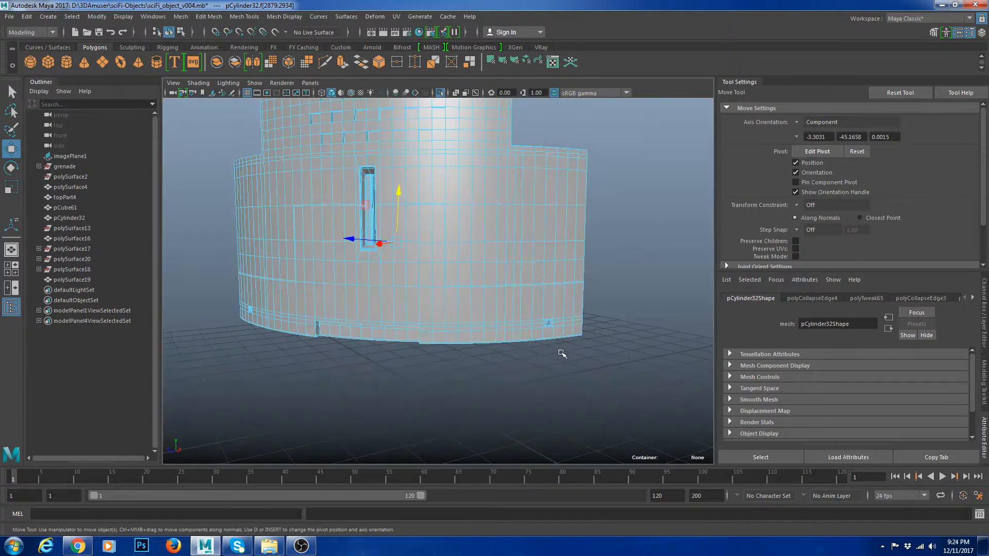
pyautogui.keyDown('alt'); pyautogui.moveTo(563, 353); pyautogui.dragTo(586, 342); pyautogui.keyUp('alt')
pyautogui.hotkey('ctrl', 'e')
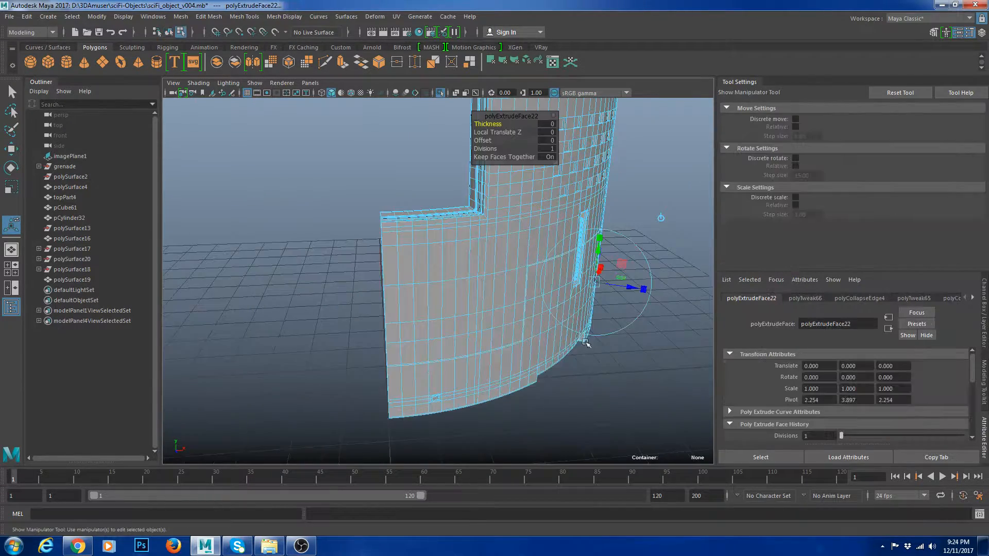
pyautogui.keyDown('alt'); pyautogui.moveTo(585, 342); pyautogui.dragTo(548, 341, button='middle'); pyautogui.keyUp('alt')
pyautogui.keyDown('alt'); pyautogui.moveTo(554, 338); pyautogui.dragTo(625, 305, button='right'); pyautogui.keyUp('alt')
pyautogui.moveTo(634, 288); pyautogui.dragTo(637, 288)
# Delete the face closing the extruded groove at one open side of the casing quarter.
pyautogui.keyDown('alt'); pyautogui.moveTo(439, 397); pyautogui.dragTo(451, 347, button='middle'); pyautogui.keyUp('alt')
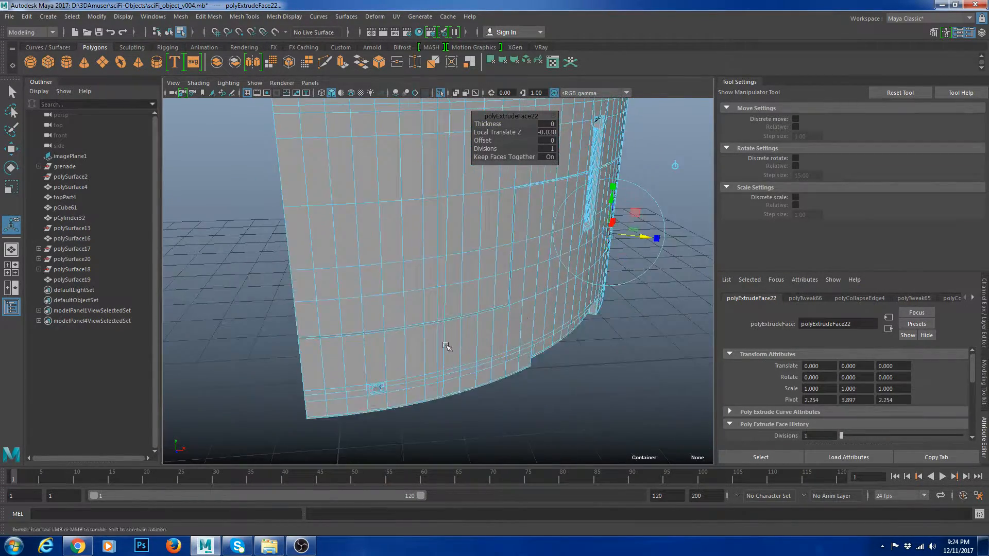
pyautogui.keyDown('alt'); pyautogui.moveTo(450, 347); pyautogui.dragTo(523, 361, button='right'); pyautogui.keyUp('alt')
pyautogui.moveTo(523, 361)
pyautogui.keyDown('alt'); pyautogui.mouseDown()
pyautogui.moveTo(565, 369)
pyautogui.moveTo(530, 361)
pyautogui.mouseUp(); pyautogui.keyUp('alt')
pyautogui.press('q')
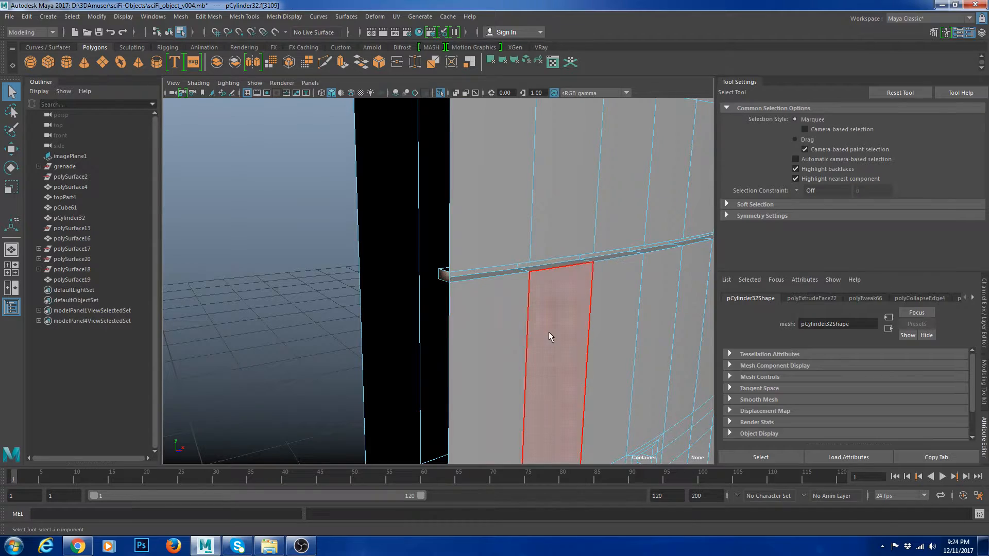
pyautogui.press('Delete')
# Delete the matching groove end face at the opposite open side of the casing quarter.
pyautogui.keyDown('alt'); pyautogui.moveTo(548, 331); pyautogui.dragTo(412, 330, button='right'); pyautogui.keyUp('alt')
pyautogui.keyDown('alt'); pyautogui.moveTo(571, 324); pyautogui.dragTo(420, 335); pyautogui.keyUp('alt')
pyautogui.keyDown('alt'); pyautogui.moveTo(419, 335); pyautogui.dragTo(433, 356, button='middle'); pyautogui.keyUp('alt')
pyautogui.keyDown('alt'); pyautogui.moveTo(397, 335); pyautogui.dragTo(442, 341, button='right'); pyautogui.keyUp('alt')
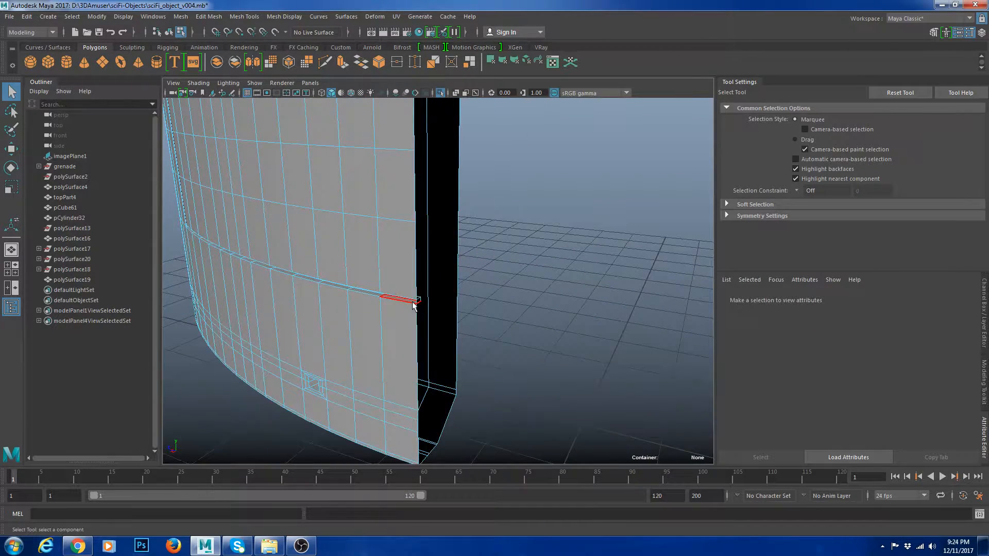
pyautogui.click(419, 301)
pyautogui.press('Delete')
# Display the casing quarter in smooth preview, clear the selection and examine the panel groove from several angles.
pyautogui.moveTo(369, 251); pyautogui.dragTo(419, 215, button='right')
pyautogui.press('3')
pyautogui.click(615, 268)
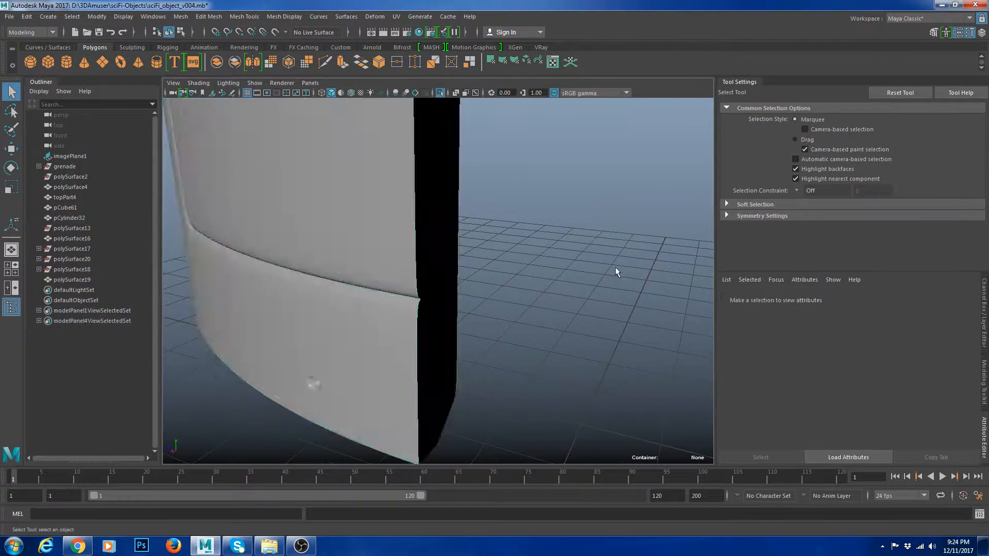
pyautogui.keyDown('alt'); pyautogui.moveTo(615, 268); pyautogui.dragTo(479, 319, button='right'); pyautogui.keyUp('alt')
pyautogui.keyDown('alt'); pyautogui.moveTo(480, 319); pyautogui.dragTo(345, 260); pyautogui.keyUp('alt')
pyautogui.keyDown('alt'); pyautogui.moveTo(608, 309); pyautogui.dragTo(481, 317, button='right'); pyautogui.keyUp('alt')
pyautogui.keyDown('alt'); pyautogui.moveTo(482, 318); pyautogui.dragTo(520, 313); pyautogui.keyUp('alt')
pyautogui.keyDown('alt'); pyautogui.moveTo(381, 247); pyautogui.dragTo(469, 240, button='right'); pyautogui.keyUp('alt')
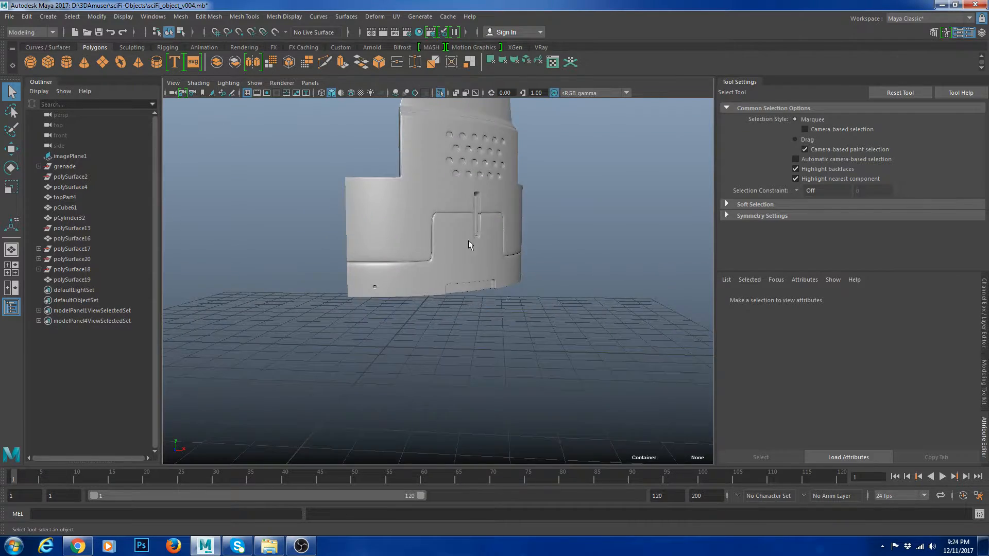
# Insert supporting edge loops on the casing quarter beside the panel groove's upper and lower horizontal edges.
pyautogui.keyDown('alt'); pyautogui.moveTo(468, 240); pyautogui.dragTo(482, 310, button='middle'); pyautogui.keyUp('alt')
pyautogui.keyDown('alt'); pyautogui.moveTo(443, 319); pyautogui.dragTo(524, 389, button='right'); pyautogui.keyUp('alt')
pyautogui.click(511, 336)
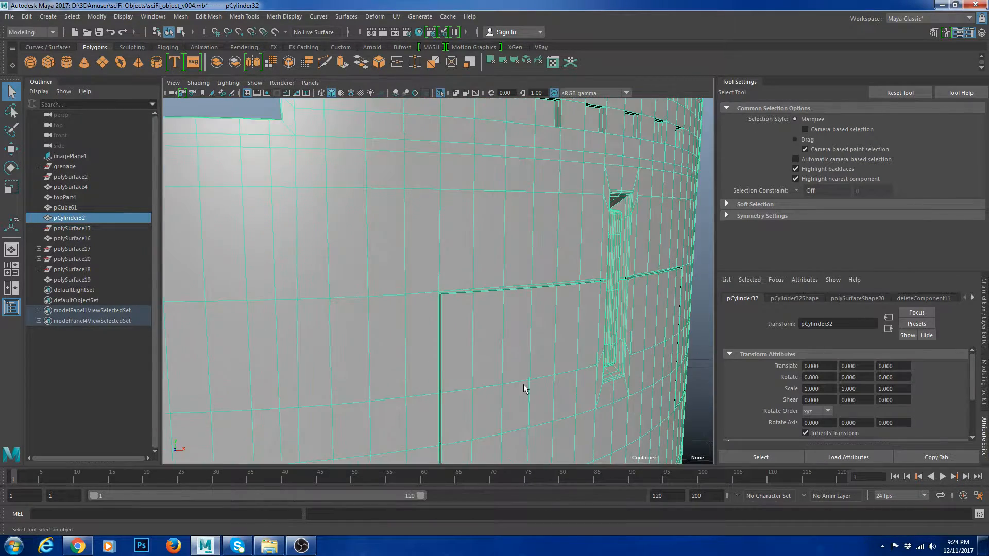
pyautogui.press('g')
pyautogui.moveTo(441, 281); pyautogui.dragTo(442, 291)
pyautogui.keyDown('alt'); pyautogui.moveTo(509, 366); pyautogui.dragTo(483, 361, button='right'); pyautogui.keyUp('alt')
pyautogui.keyDown('alt'); pyautogui.moveTo(483, 360); pyautogui.dragTo(477, 287, button='middle'); pyautogui.keyUp('alt')
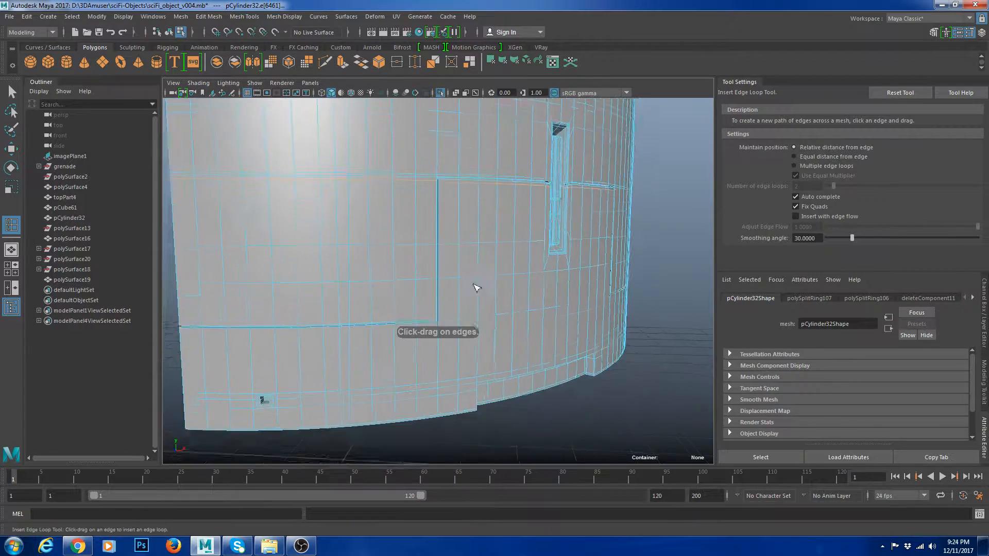
pyautogui.keyDown('alt'); pyautogui.moveTo(476, 287); pyautogui.dragTo(454, 348, button='right'); pyautogui.keyUp('alt')
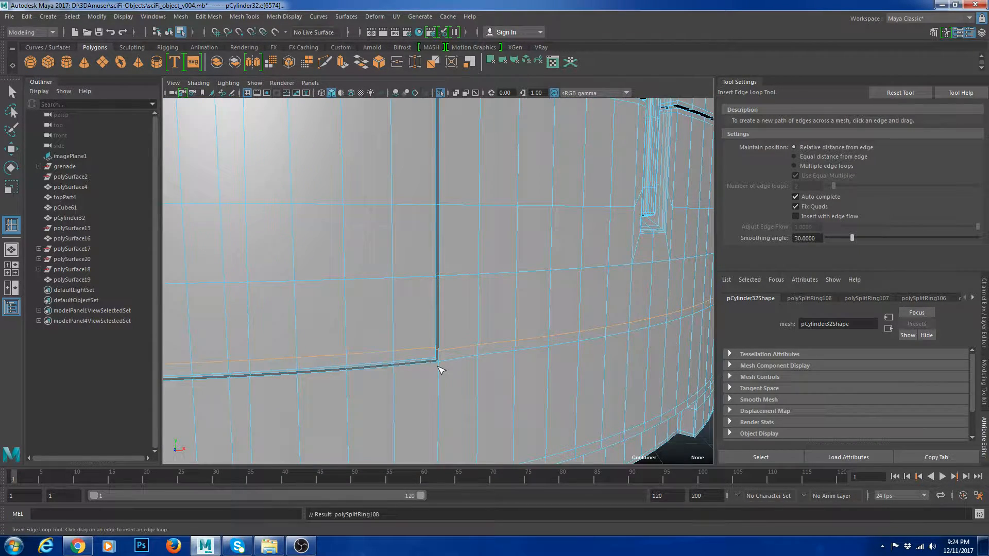
pyautogui.press('w')
# Examine the casing quarter in smooth preview from several angles, checking the sharpened corners of the panel groove.
pyautogui.scroll(-5, 483, 256)
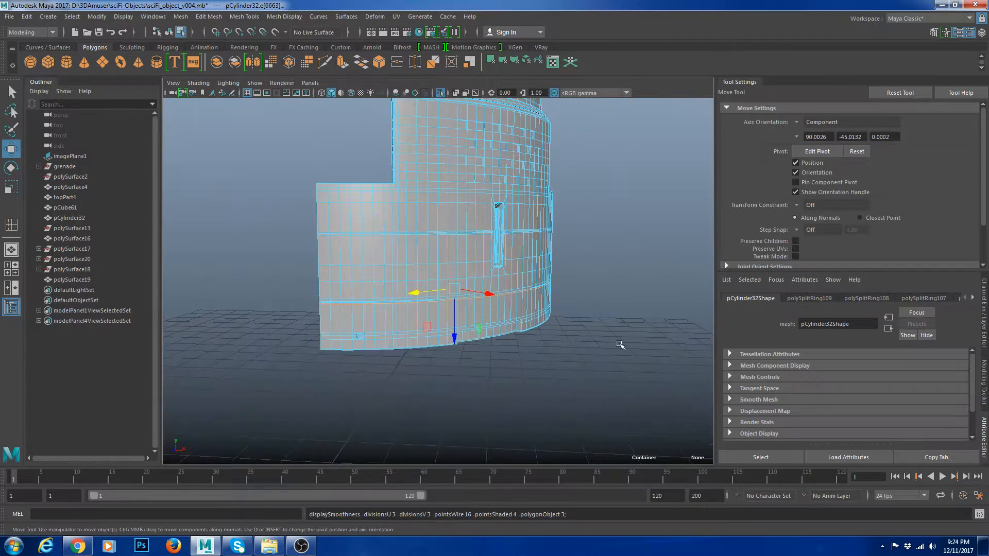
pyautogui.click(625, 247)
pyautogui.keyDown('alt'); pyautogui.moveTo(625, 247); pyautogui.dragTo(452, 295); pyautogui.keyUp('alt')
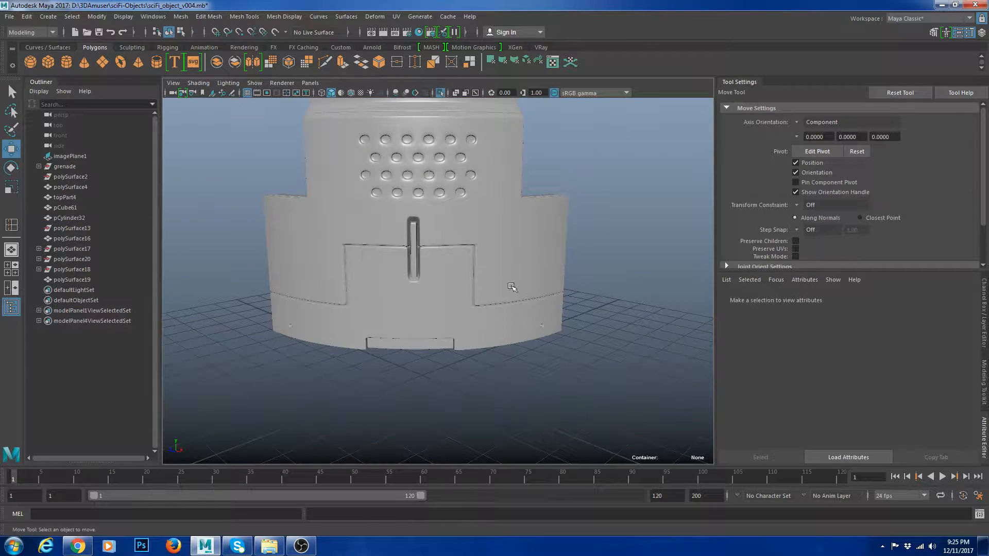
pyautogui.keyDown('alt'); pyautogui.moveTo(604, 268); pyautogui.dragTo(438, 286); pyautogui.keyUp('alt')
pyautogui.keyDown('alt'); pyautogui.moveTo(438, 286); pyautogui.dragTo(608, 283, button='middle'); pyautogui.keyUp('alt')
pyautogui.keyDown('alt'); pyautogui.moveTo(607, 283); pyautogui.dragTo(562, 345, button='right'); pyautogui.keyUp('alt')
pyautogui.keyDown('alt'); pyautogui.moveTo(562, 345); pyautogui.dragTo(598, 348); pyautogui.keyUp('alt')
pyautogui.keyDown('alt'); pyautogui.moveTo(598, 349); pyautogui.dragTo(565, 349, button='middle'); pyautogui.keyUp('alt')
pyautogui.keyDown('alt'); pyautogui.moveTo(565, 349); pyautogui.dragTo(488, 264, button='right'); pyautogui.keyUp('alt')
# Show the unsmoothed casing quarter and insert supporting edge loops inside the recessed groove near the panel's lower corner.
pyautogui.click(523, 310)
pyautogui.keyDown('alt'); pyautogui.moveTo(523, 309); pyautogui.dragTo(499, 322, button='right'); pyautogui.keyUp('alt')
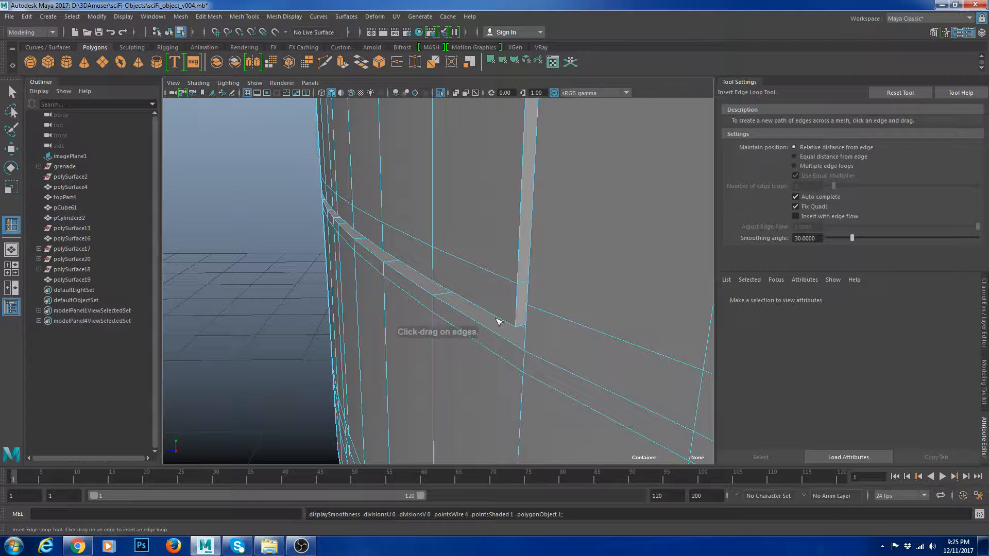
pyautogui.click(441, 296)
pyautogui.click(537, 285)
pyautogui.press('w')
pyautogui.moveTo(548, 282); pyautogui.dragTo(585, 227, button='right')
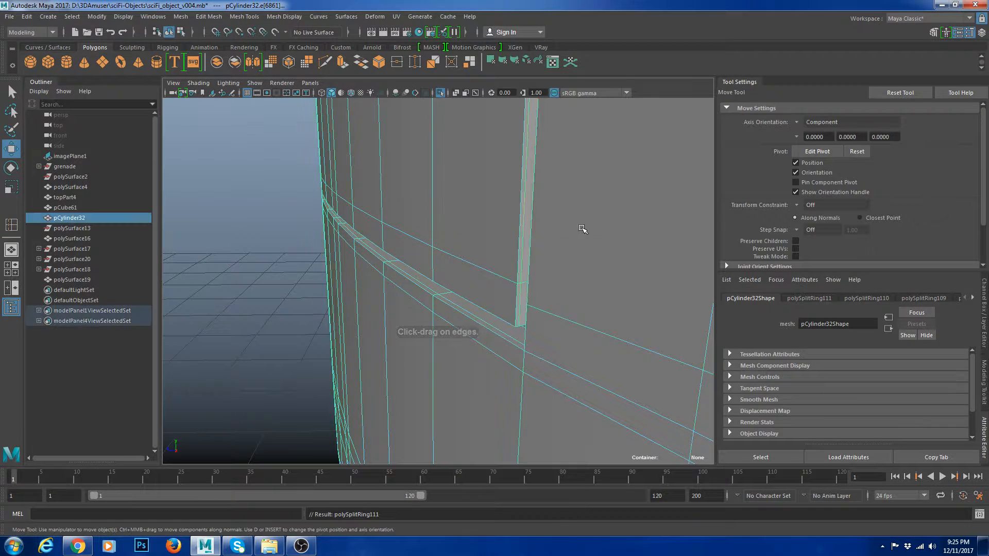
# Compare the casing quarter's smooth preview with its unsmoothed mesh and examine the groove and slot from several sides.
pyautogui.press('3')
pyautogui.click(296, 288)
pyautogui.scroll(-8, 361, 290)
pyautogui.keyDown('alt'); pyautogui.moveTo(370, 289); pyautogui.dragTo(507, 360); pyautogui.keyUp('alt')
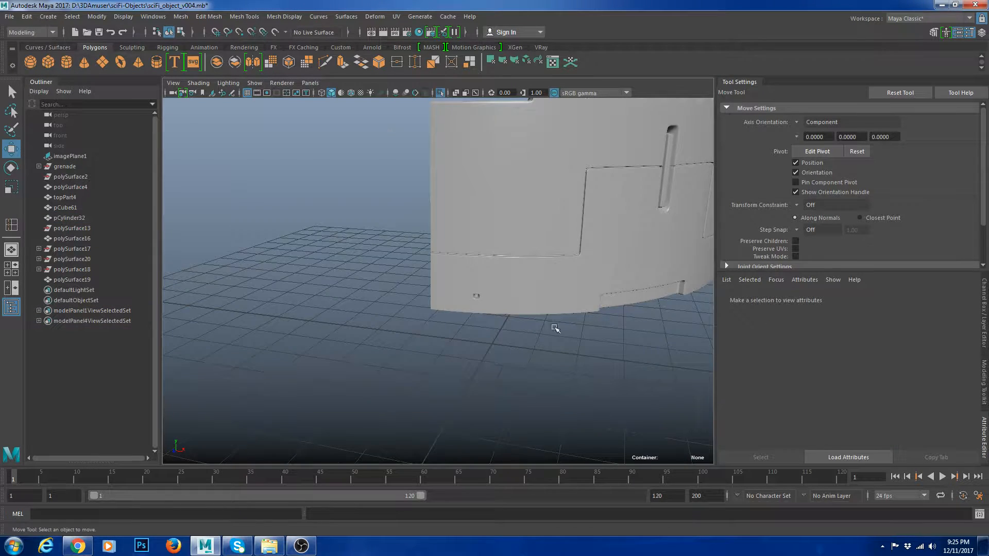
pyautogui.keyDown('alt'); pyautogui.moveTo(566, 273); pyautogui.dragTo(469, 353, button='middle'); pyautogui.keyUp('alt')
pyautogui.click(473, 355)
pyautogui.click(524, 422)
pyautogui.scroll(-5, 563, 371)
pyautogui.keyDown('alt'); pyautogui.moveTo(563, 371); pyautogui.dragTo(508, 349); pyautogui.keyUp('alt')
pyautogui.scroll(6, 555, 332)
pyautogui.scroll(-3, 555, 332)
pyautogui.click(513, 276)
pyautogui.press('1')
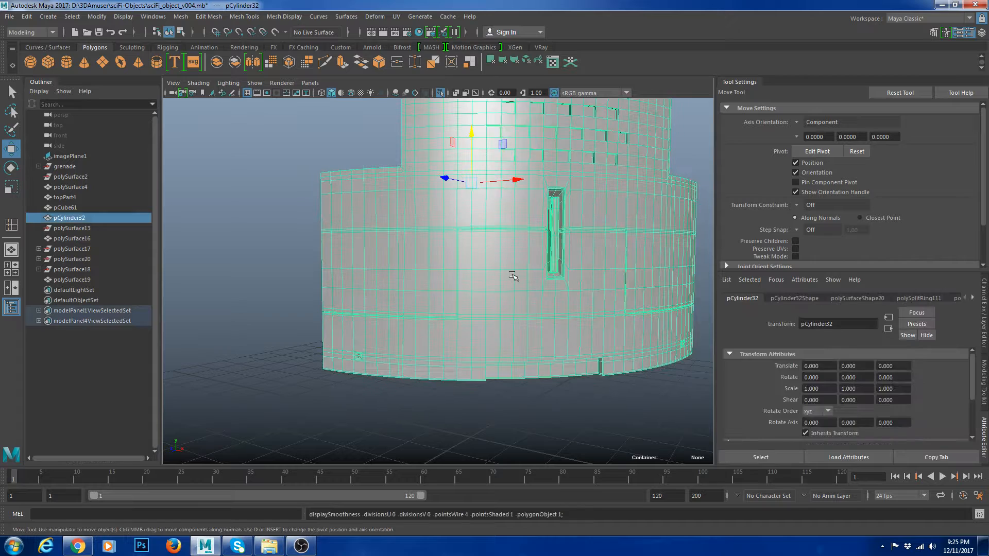
pyautogui.click(577, 374)
pyautogui.scroll(-4, 587, 360)
pyautogui.keyDown('alt'); pyautogui.moveTo(588, 360); pyautogui.dragTo(477, 317); pyautogui.keyUp('alt')
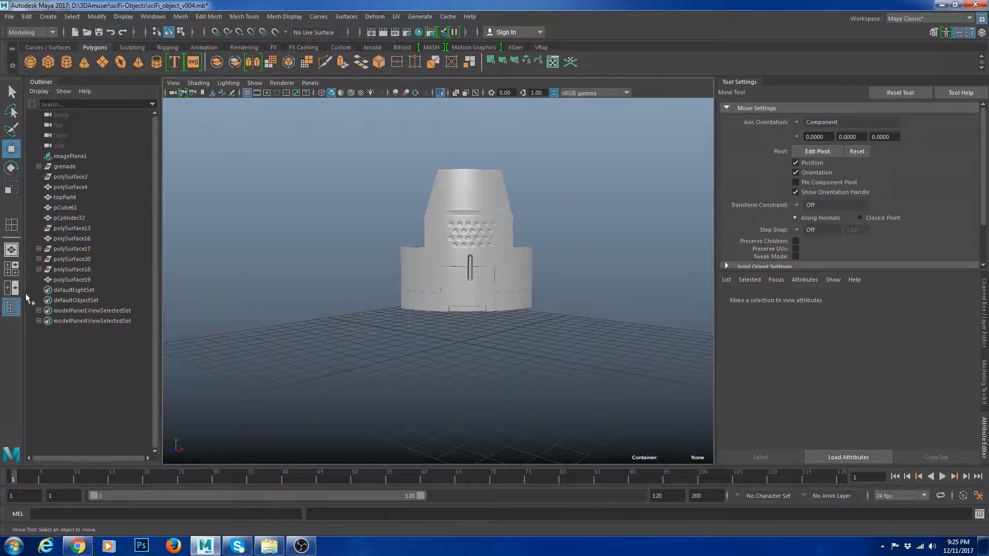
# In the top view, duplicate the casing quarter and mirror the copy across the centre with a Scale X of -1.
pyautogui.click(11, 268)
pyautogui.press('space')
pyautogui.click(482, 296)
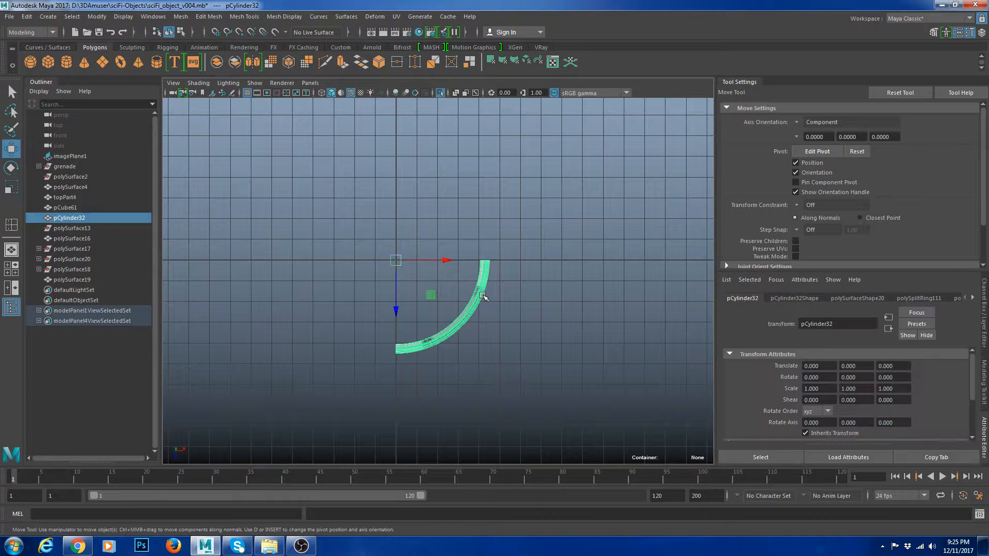
pyautogui.hotkey('ctrl', 'd')
pyautogui.press('r')
pyautogui.moveTo(441, 260); pyautogui.dragTo(372, 263)
pyautogui.hotkey('ctrl', 'a')
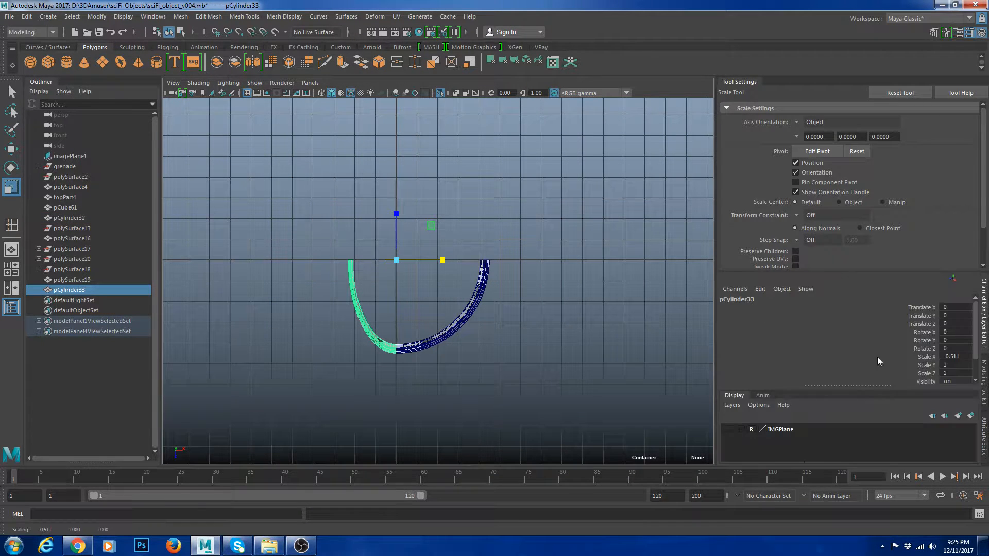
pyautogui.click(959, 358)
pyautogui.write('-1')
pyautogui.press('Return')
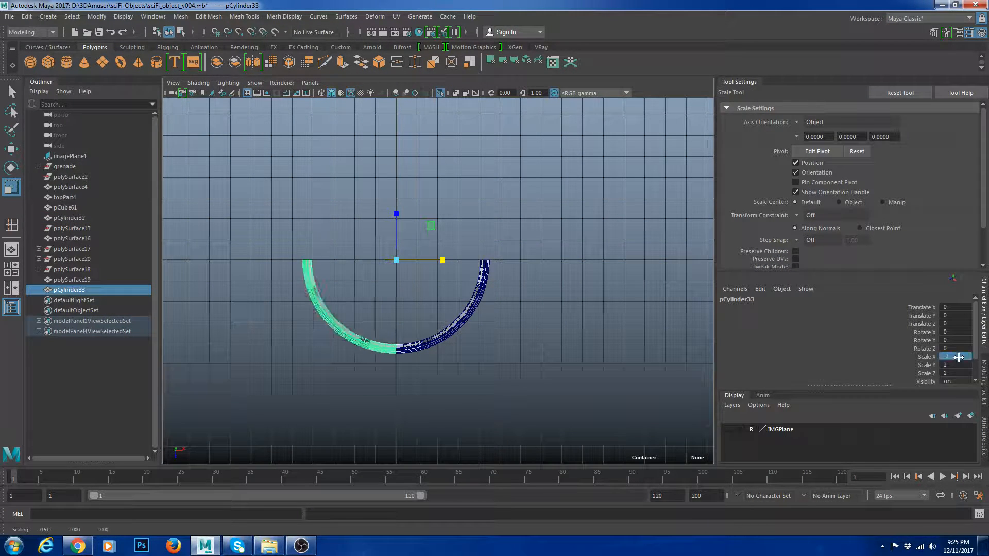
# Combine the two casing quarters into one half ring and merge its vertices along the shared seam.
pyautogui.moveTo(441, 403); pyautogui.dragTo(354, 320)
pyautogui.press('w')
pyautogui.moveTo(589, 406); pyautogui.dragTo(296, 207)
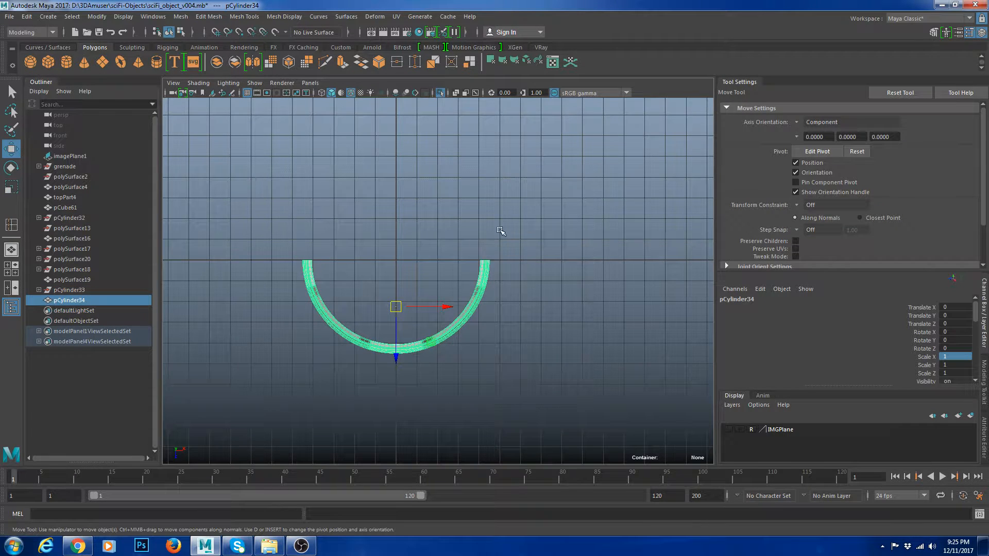
pyautogui.moveTo(493, 212); pyautogui.dragTo(446, 210, button='right')
pyautogui.moveTo(276, 202); pyautogui.dragTo(608, 400)
pyautogui.keyDown('shift'); pyautogui.moveTo(588, 298); pyautogui.dragTo(624, 233, button='right'); pyautogui.keyUp('shift')
pyautogui.press('q')
pyautogui.click(497, 238)
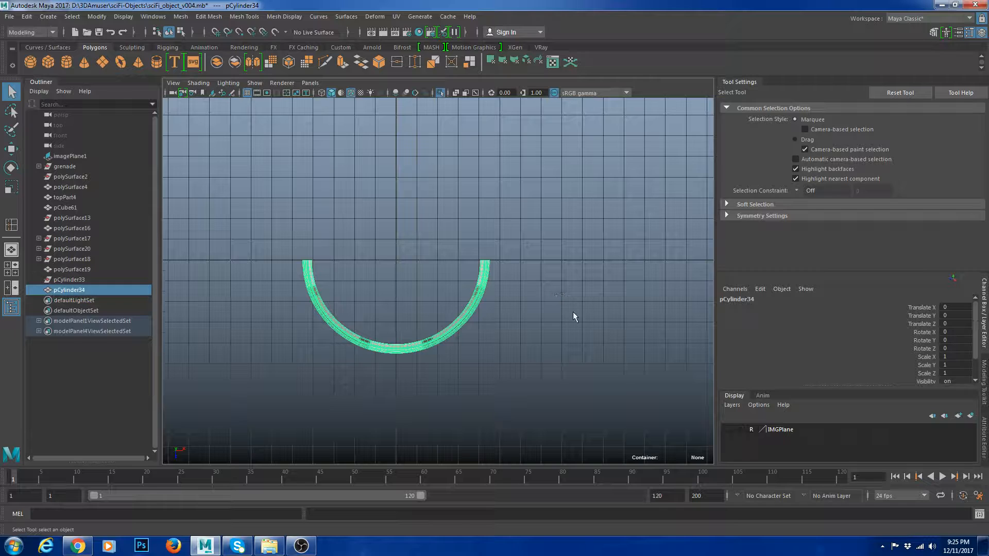
# Snap the half ring's pivot to the grid origin at the centre of the grenade.
pyautogui.press('w')
pyautogui.press('d')
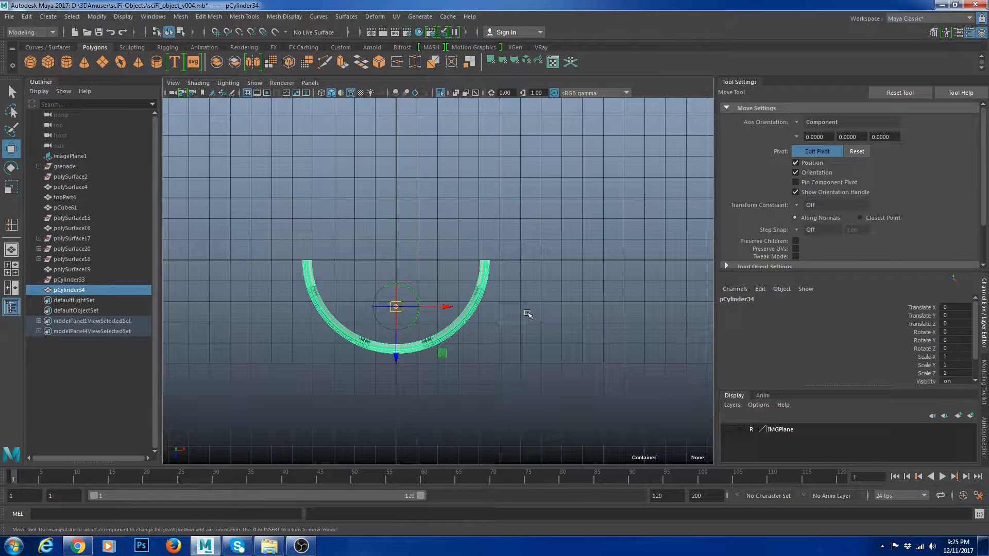
pyautogui.click(262, 31)
pyautogui.moveTo(479, 212); pyautogui.dragTo(458, 186, button='middle')
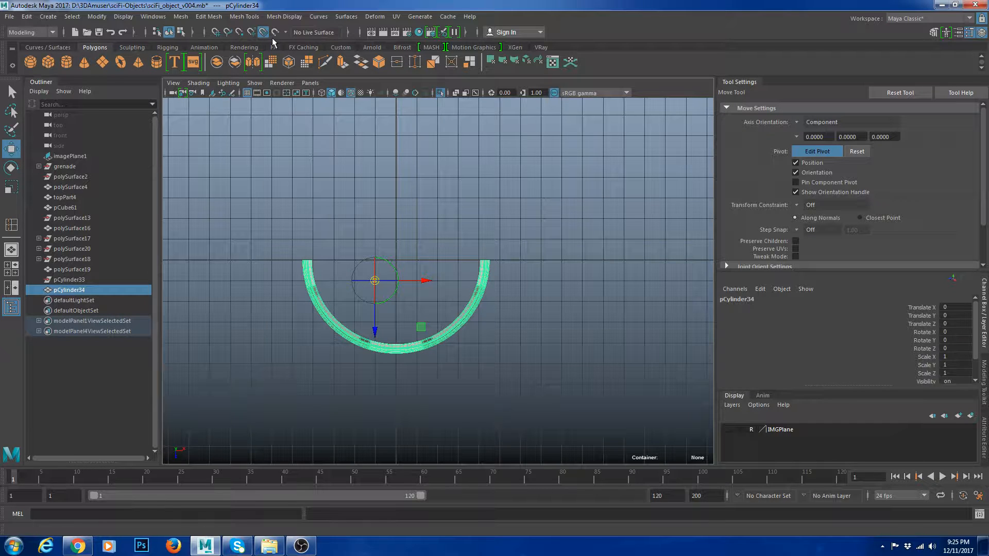
pyautogui.press('x')
pyautogui.moveTo(376, 281); pyautogui.dragTo(403, 259)
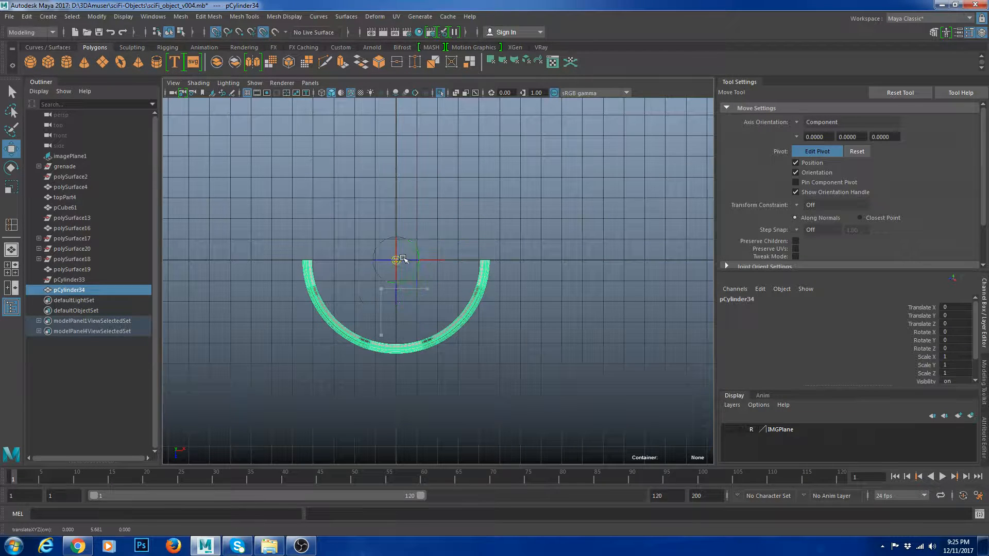
pyautogui.press('d')
# Duplicate the half ring and mirror the copy to the opposite side with a Scale Z of -1.
pyautogui.hotkey('ctrl', 'd')
pyautogui.press('r')
pyautogui.moveTo(397, 304); pyautogui.dragTo(396, 210)
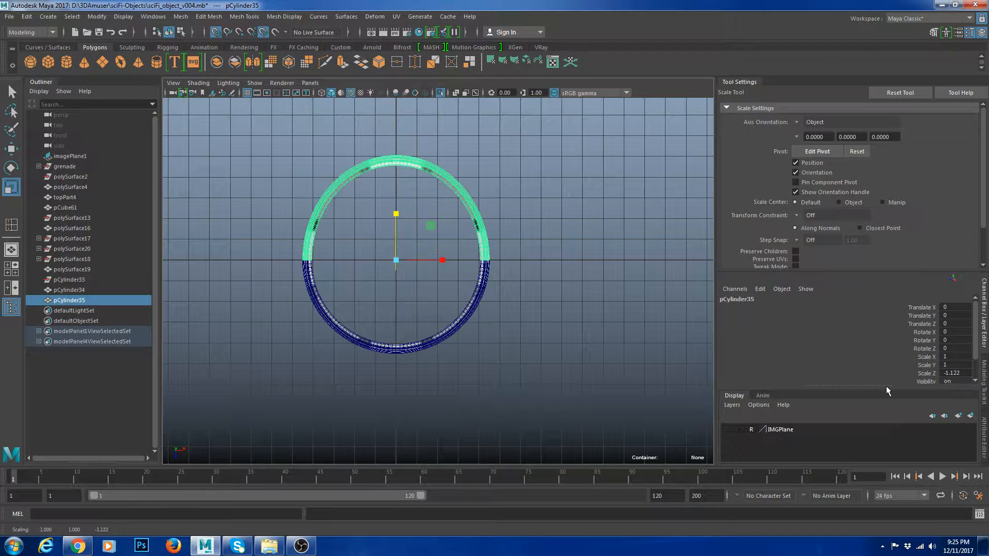
pyautogui.write('-1')
pyautogui.press('Return')
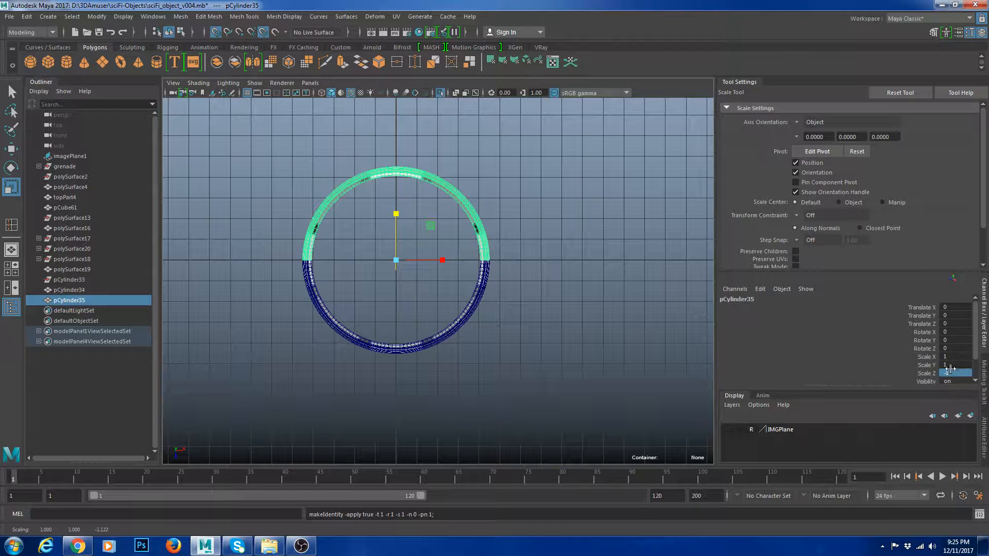
# Combine and weld the two casing halves into a full ring and delete its construction history.
pyautogui.hotkey('ctrl', 'd')
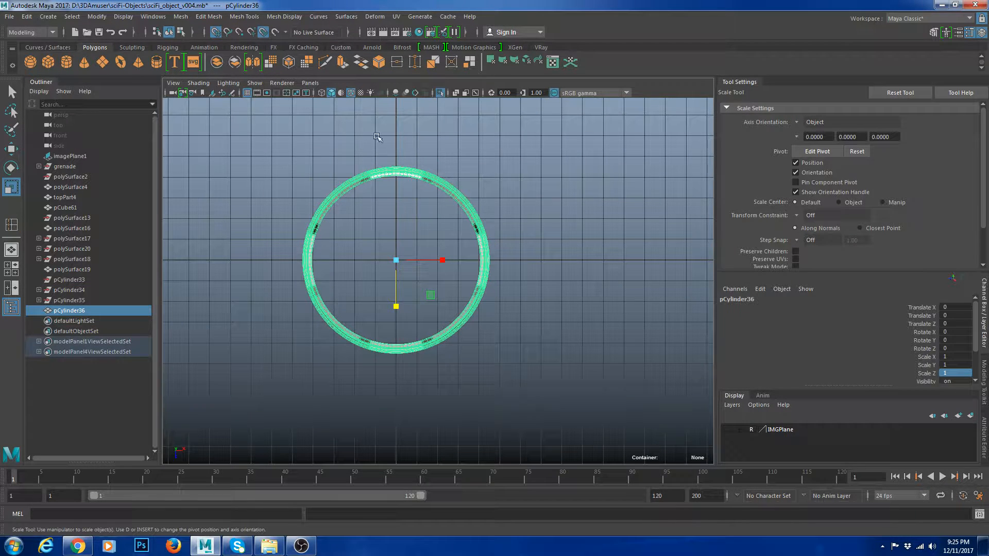
pyautogui.moveTo(388, 136); pyautogui.dragTo(341, 137, button='right')
pyautogui.moveTo(223, 136); pyautogui.dragTo(611, 390)
pyautogui.keyDown('shift'); pyautogui.moveTo(591, 253); pyautogui.dragTo(612, 197, button='right'); pyautogui.keyUp('shift')
pyautogui.moveTo(458, 197); pyautogui.dragTo(512, 148, button='right')
pyautogui.hotkey('alt', 'shift', 'd')
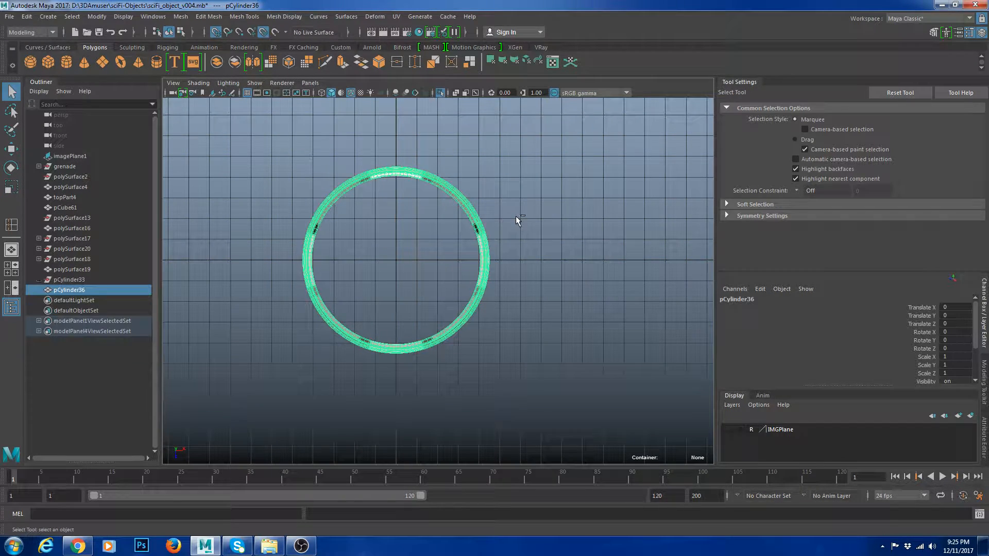
# Display the completed lower casing ring in smooth preview in the perspective view and inspect it all around.
pyautogui.press('space')
pyautogui.press('space')
pyautogui.press('w')
pyautogui.click(611, 235)
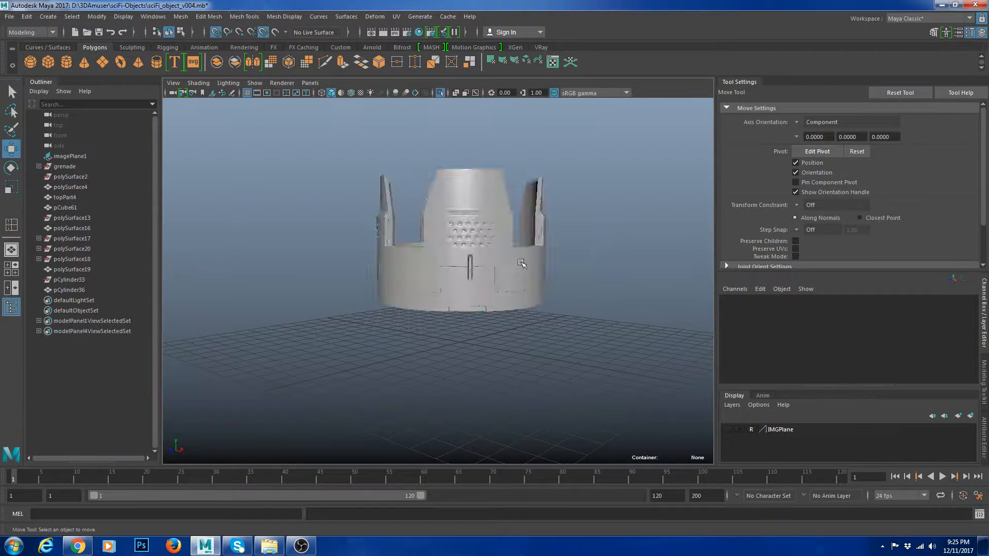
pyautogui.click(522, 263)
pyautogui.press('3')
pyautogui.click(653, 279)
pyautogui.keyDown('alt'); pyautogui.moveTo(653, 278); pyautogui.dragTo(665, 349); pyautogui.keyUp('alt')
pyautogui.keyDown('alt'); pyautogui.moveTo(665, 349); pyautogui.dragTo(522, 352, button='right'); pyautogui.keyUp('alt')
pyautogui.keyDown('alt'); pyautogui.moveTo(522, 352); pyautogui.dragTo(430, 352); pyautogui.keyUp('alt')
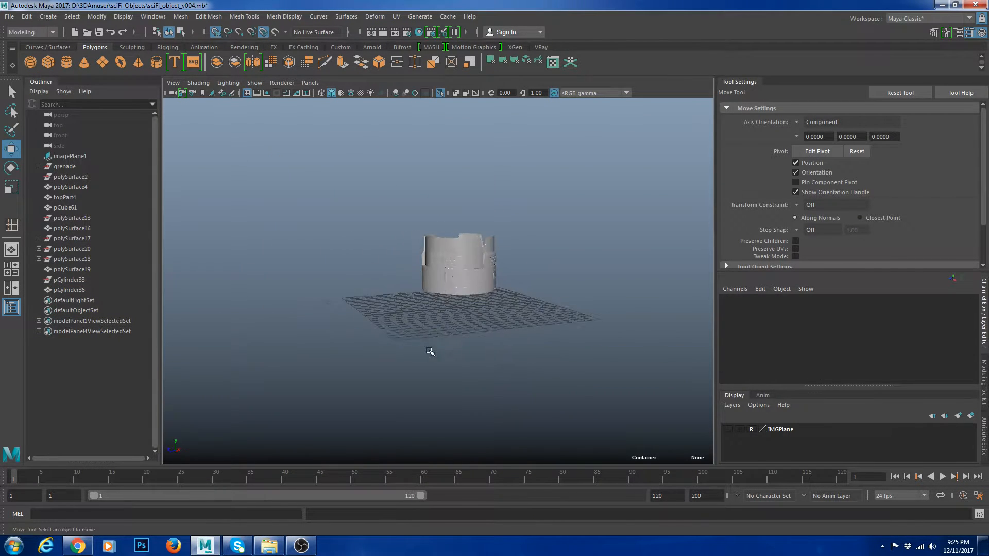
# Bring all grenade parts out of isolation and display the upper casing polySurface16 in smooth preview.
pyautogui.hotkey('ctrl', '1')
pyautogui.keyDown('alt'); pyautogui.moveTo(539, 323); pyautogui.dragTo(499, 280, button='right'); pyautogui.keyUp('alt')
pyautogui.keyDown('alt'); pyautogui.moveTo(499, 280); pyautogui.dragTo(528, 278); pyautogui.keyUp('alt')
pyautogui.keyDown('alt'); pyautogui.moveTo(528, 278); pyautogui.dragTo(476, 272, button='right'); pyautogui.keyUp('alt')
pyautogui.keyDown('alt'); pyautogui.moveTo(476, 272); pyautogui.dragTo(462, 269); pyautogui.keyUp('alt')
pyautogui.keyDown('alt'); pyautogui.moveTo(462, 269); pyautogui.dragTo(474, 296, button='right'); pyautogui.keyUp('alt')
pyautogui.keyDown('alt'); pyautogui.moveTo(474, 296); pyautogui.dragTo(492, 293); pyautogui.keyUp('alt')
pyautogui.click(442, 217)
pyautogui.press('3')
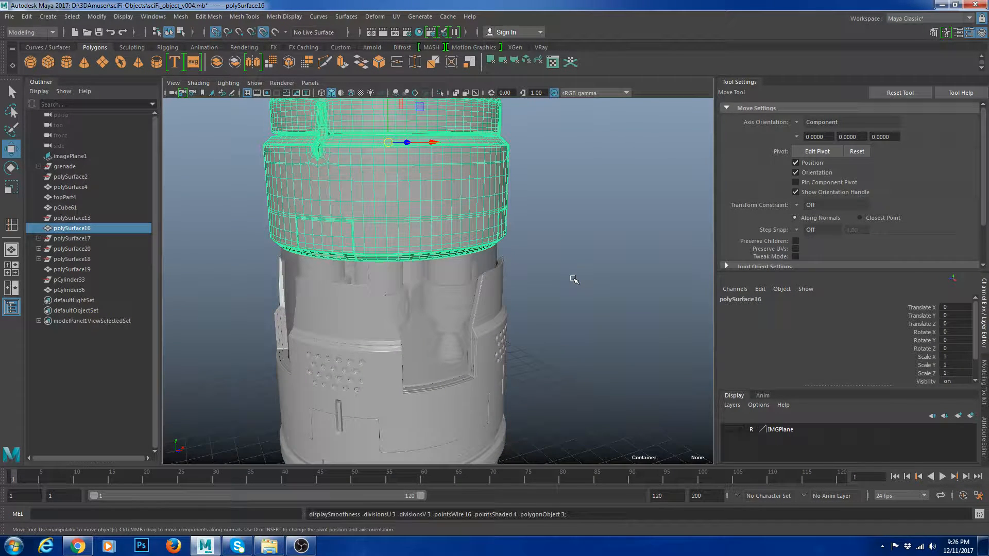
pyautogui.click(575, 279)
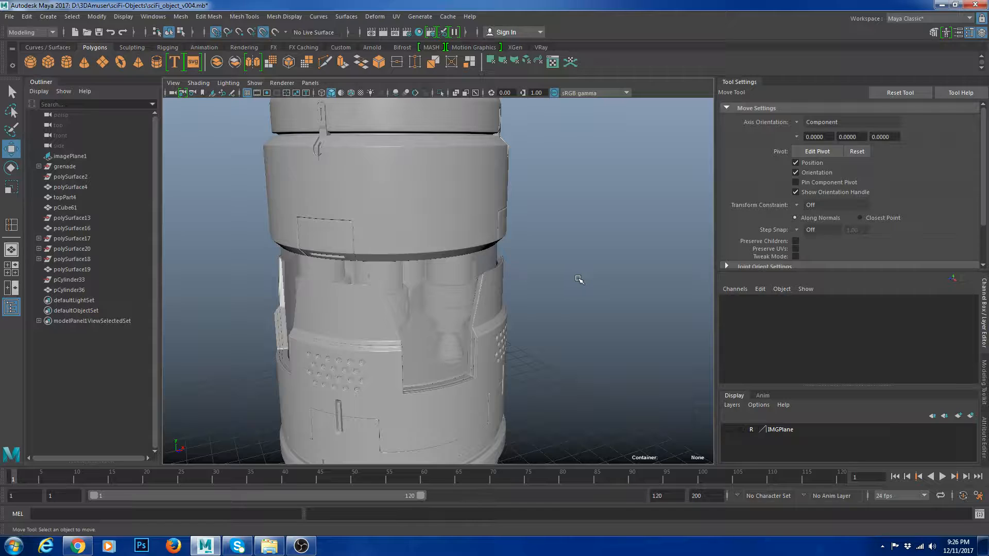
pyautogui.click(466, 204)
pyautogui.keyDown('alt'); pyautogui.moveTo(439, 257); pyautogui.dragTo(462, 258); pyautogui.keyUp('alt')
pyautogui.keyDown('alt'); pyautogui.moveTo(376, 191); pyautogui.dragTo(395, 217, button='middle'); pyautogui.keyUp('alt')
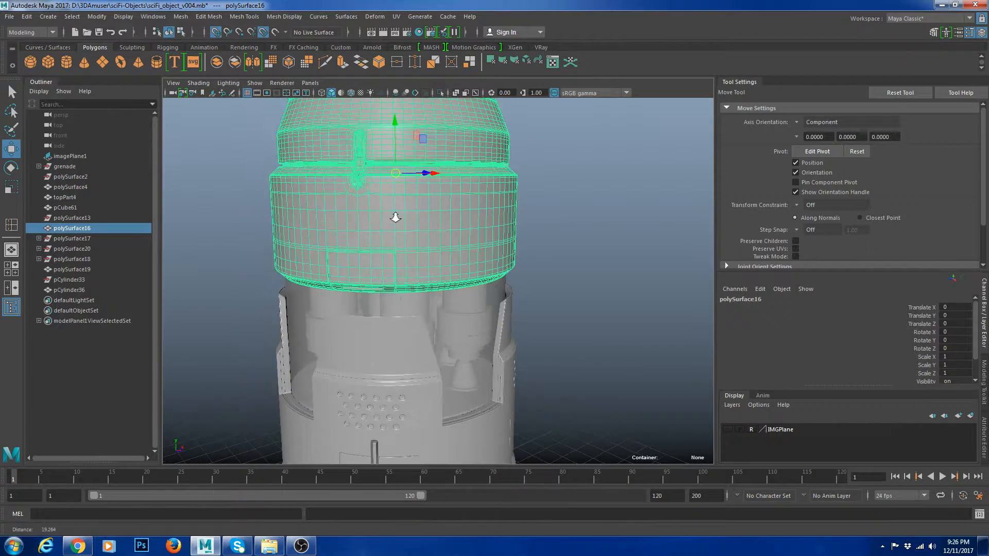
pyautogui.keyDown('alt'); pyautogui.moveTo(396, 217); pyautogui.dragTo(427, 223, button='right'); pyautogui.keyUp('alt')
pyautogui.moveTo(378, 209); pyautogui.dragTo(382, 170, button='right')
pyautogui.click(371, 172)
pyautogui.keyDown('shift'); pyautogui.moveTo(452, 173); pyautogui.dragTo(457, 147, button='right'); pyautogui.keyUp('shift')
pyautogui.press('q')
pyautogui.click(569, 208)
# Insert two closely spaced edge loops around the middle of the upper casing's wide lower band.
pyautogui.click(376, 181)
pyautogui.keyDown('alt'); pyautogui.moveTo(376, 181); pyautogui.dragTo(414, 218, button='middle'); pyautogui.keyUp('alt')
pyautogui.keyDown('alt'); pyautogui.moveTo(415, 218); pyautogui.dragTo(459, 248, button='right'); pyautogui.keyUp('alt')
pyautogui.keyDown('shift'); pyautogui.moveTo(450, 199); pyautogui.dragTo(393, 200, button='right'); pyautogui.keyUp('shift')
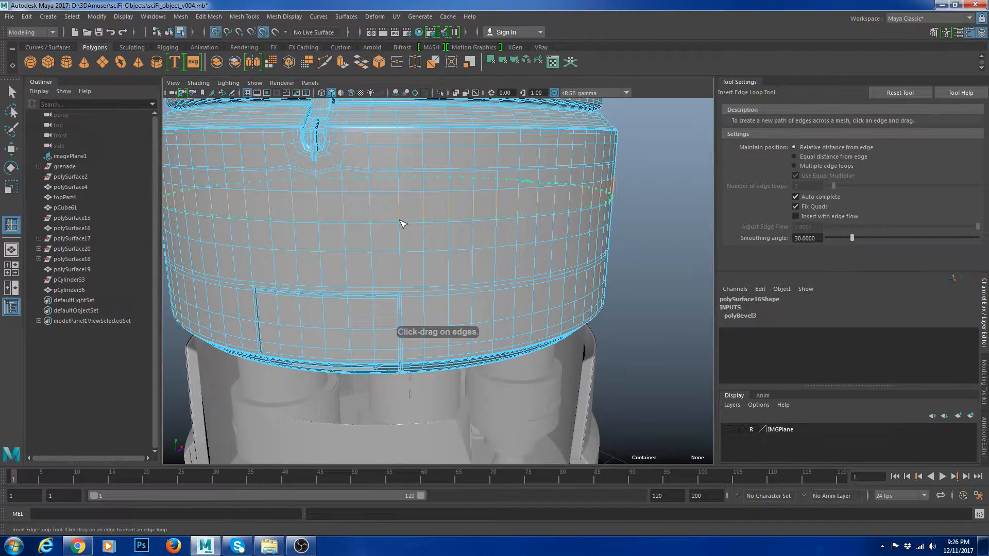
pyautogui.moveTo(437, 238); pyautogui.dragTo(400, 217)
pyautogui.keyDown('alt'); pyautogui.moveTo(380, 225); pyautogui.dragTo(405, 223, button='middle'); pyautogui.keyUp('alt')
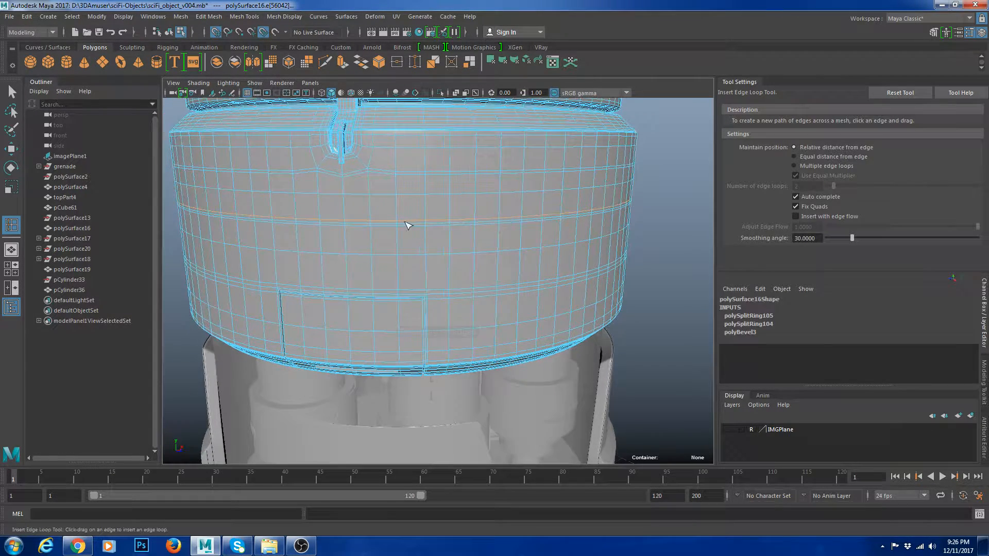
pyautogui.scroll(2, 375, 235)
pyautogui.press('w')
pyautogui.moveTo(335, 197); pyautogui.dragTo(336, 206, button='right')
pyautogui.click(336, 205)
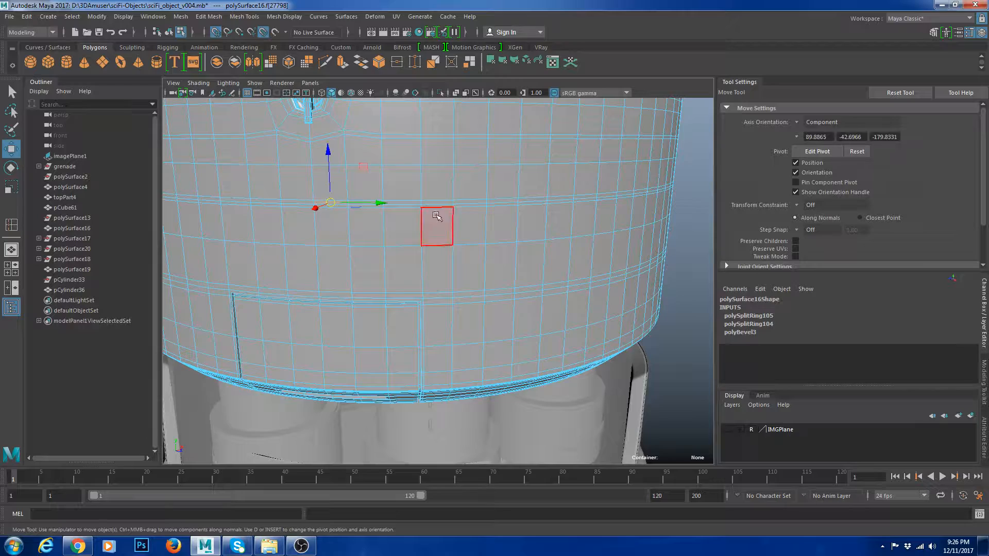
pyautogui.scroll(-5, 435, 219)
pyautogui.keyDown('alt'); pyautogui.moveTo(435, 219); pyautogui.dragTo(479, 211); pyautogui.keyUp('alt')
pyautogui.scroll(1, 479, 209)
pyautogui.moveTo(478, 207); pyautogui.dragTo(503, 174, button='right')
pyautogui.scroll(-3, 484, 206)
pyautogui.scroll(2, 469, 200)
# Isolate the upper casing in the top view and delete three quarters of its faces, keeping the positive X, positive Z quarter.
pyautogui.press('space')
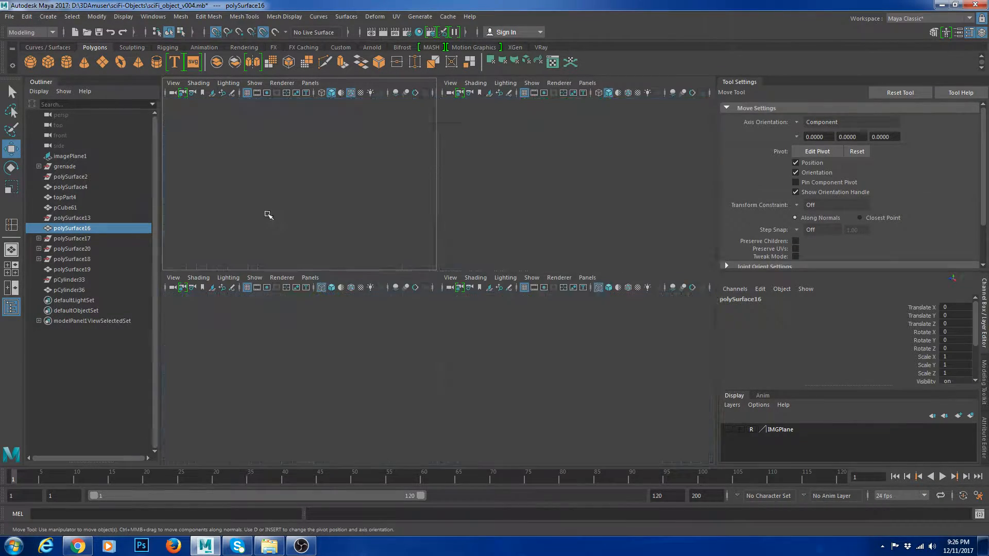
pyautogui.press('space')
pyautogui.hotkey('ctrl', '1')
pyautogui.hotkey('ctrl', '1')
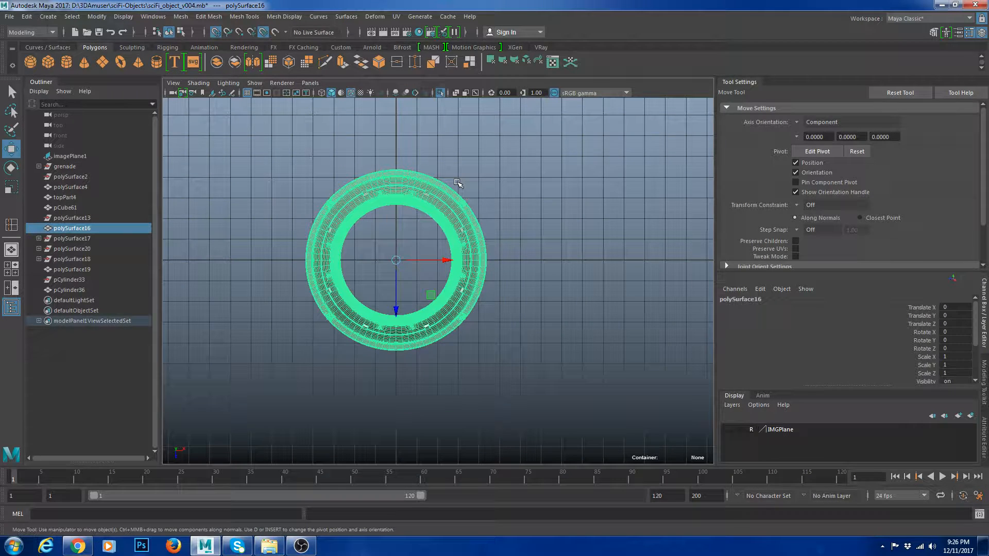
pyautogui.moveTo(454, 140); pyautogui.dragTo(454, 166, button='right')
pyautogui.moveTo(259, 127); pyautogui.dragTo(396, 412)
pyautogui.press('Delete')
pyautogui.moveTo(330, 145); pyautogui.dragTo(552, 260)
pyautogui.press('Delete')
pyautogui.press('space')
pyautogui.press('space')
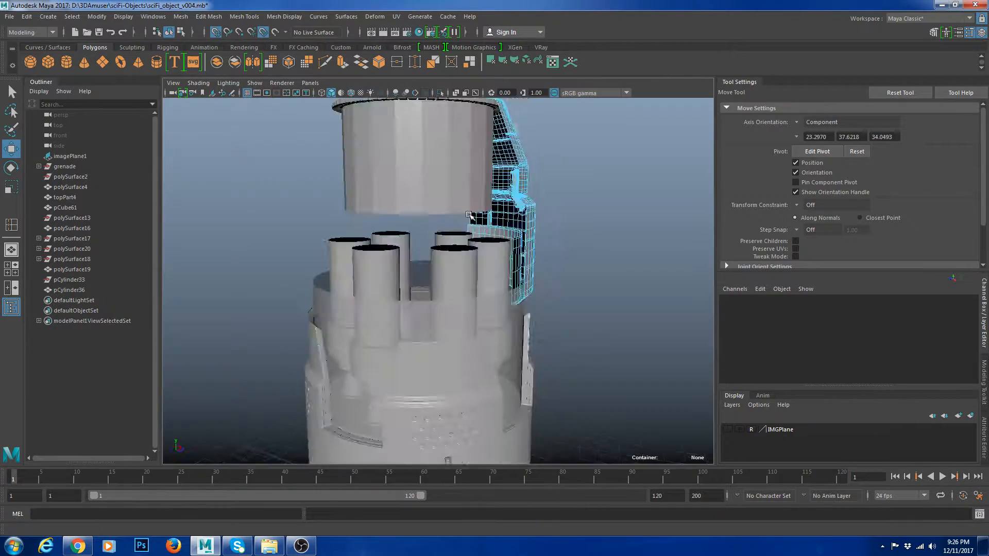
pyautogui.keyDown('alt'); pyautogui.moveTo(518, 191); pyautogui.dragTo(419, 208); pyautogui.keyUp('alt')
pyautogui.moveTo(420, 207); pyautogui.dragTo(456, 198, button='right')
pyautogui.keyDown('alt'); pyautogui.moveTo(446, 224); pyautogui.dragTo(492, 243); pyautogui.keyUp('alt')
pyautogui.keyDown('alt'); pyautogui.moveTo(492, 244); pyautogui.dragTo(558, 268, button='right'); pyautogui.keyUp('alt')
pyautogui.keyDown('alt'); pyautogui.moveTo(558, 268); pyautogui.dragTo(461, 272); pyautogui.keyUp('alt')
pyautogui.click(594, 258)
pyautogui.click(425, 264)
pyautogui.keyDown('alt'); pyautogui.moveTo(461, 272); pyautogui.dragTo(533, 321, button='right'); pyautogui.keyUp('alt')
pyautogui.keyDown('alt'); pyautogui.moveTo(468, 262); pyautogui.dragTo(468, 292, button='middle'); pyautogui.keyUp('alt')
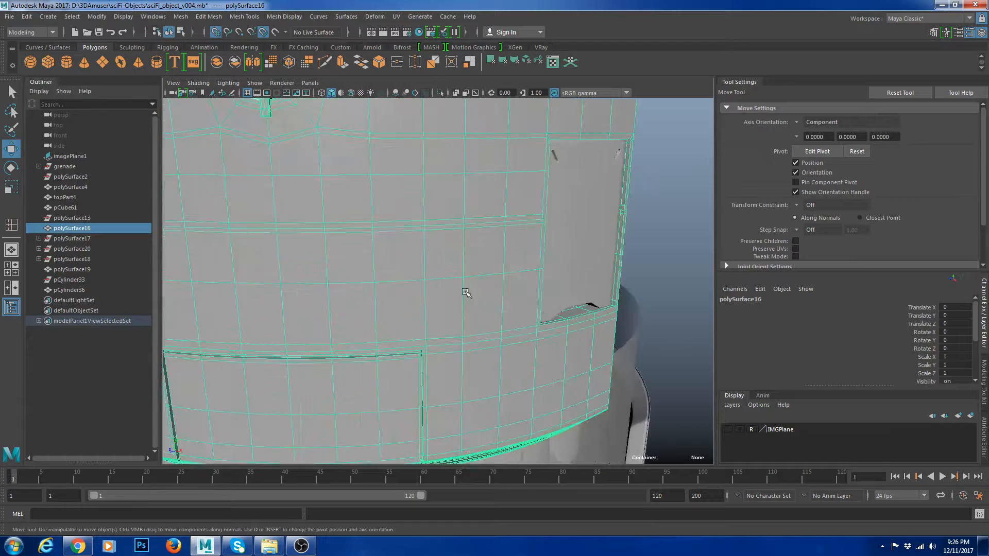
pyautogui.moveTo(469, 230); pyautogui.dragTo(394, 250, button='right')
pyautogui.click(452, 225)
pyautogui.click(452, 222)
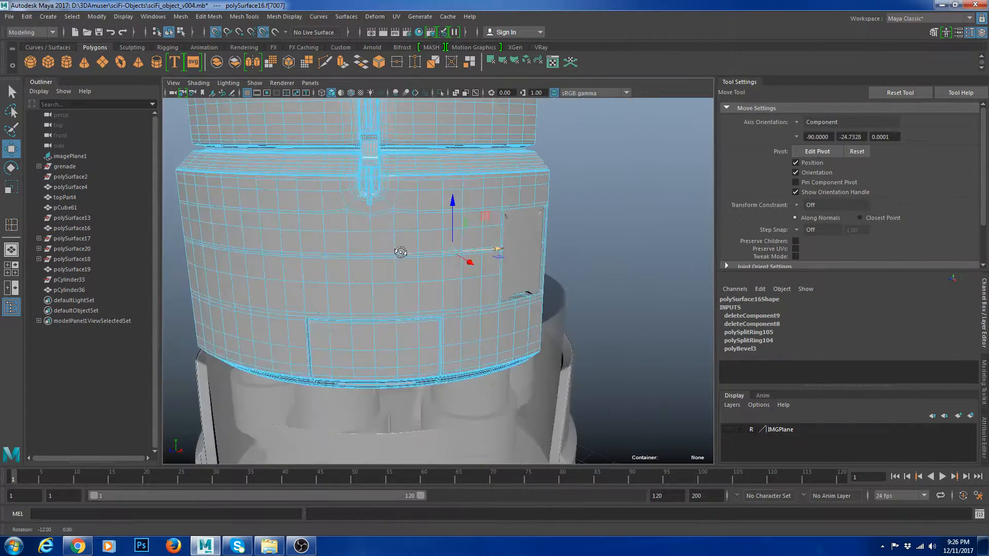
pyautogui.keyDown('alt'); pyautogui.moveTo(402, 252); pyautogui.dragTo(447, 254); pyautogui.keyUp('alt')
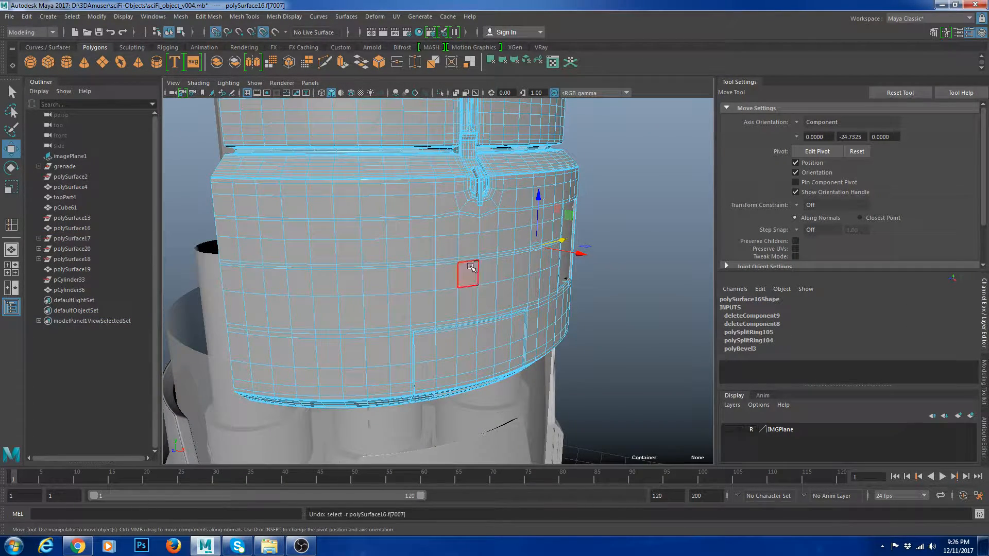
# Undo the face selection and face deletions to restore the complete upper casing.
pyautogui.press('F8')
pyautogui.hotkey('ctrl', 'z')
pyautogui.hotkey('ctrl', 'z')
pyautogui.hotkey('ctrl', 'z')
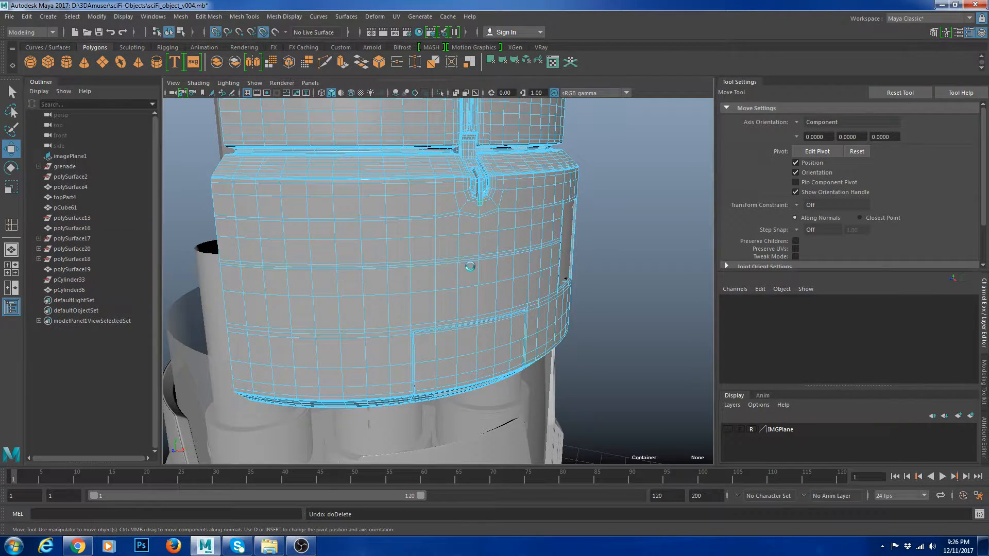
pyautogui.keyDown('alt'); pyautogui.moveTo(661, 288); pyautogui.dragTo(585, 295, button='right'); pyautogui.keyUp('alt')
pyautogui.keyDown('alt'); pyautogui.moveTo(585, 296); pyautogui.dragTo(482, 295); pyautogui.keyUp('alt')
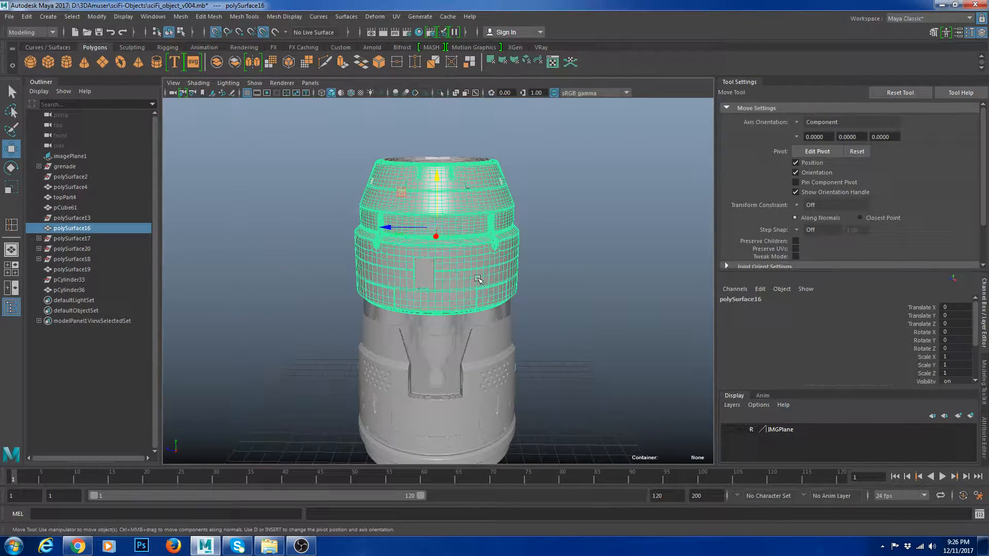
# Select the narrow strip of faces between the closely spaced middle edge loops around the upper casing's wide lower band.
pyautogui.keyDown('alt'); pyautogui.moveTo(622, 284); pyautogui.dragTo(453, 315); pyautogui.keyUp('alt')
pyautogui.keyDown('alt'); pyautogui.moveTo(448, 350); pyautogui.dragTo(592, 407, button='right'); pyautogui.keyUp('alt')
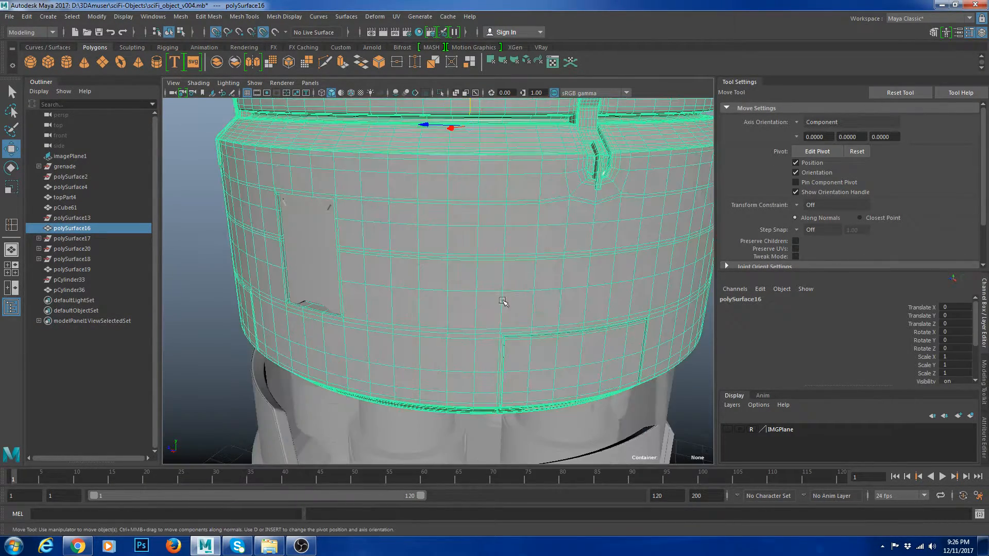
pyautogui.moveTo(458, 291); pyautogui.dragTo(459, 310, button='right')
pyautogui.click(407, 251)
pyautogui.keyDown('alt'); pyautogui.moveTo(376, 280); pyautogui.dragTo(455, 287); pyautogui.keyUp('alt')
pyautogui.keyDown('shift'); pyautogui.doubleClick(314, 251); pyautogui.keyUp('shift')
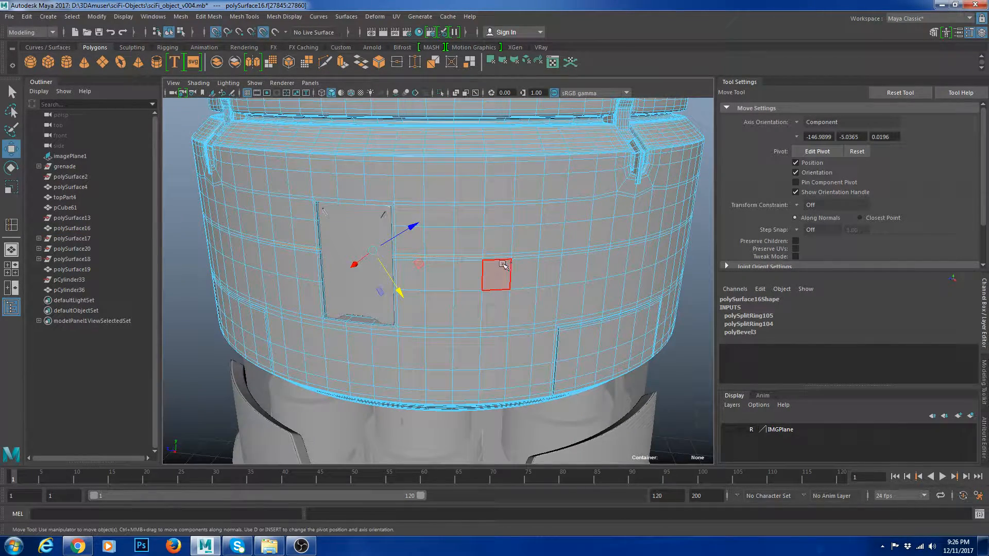
pyautogui.hotkey('ctrl', 'z')
pyautogui.click(471, 256)
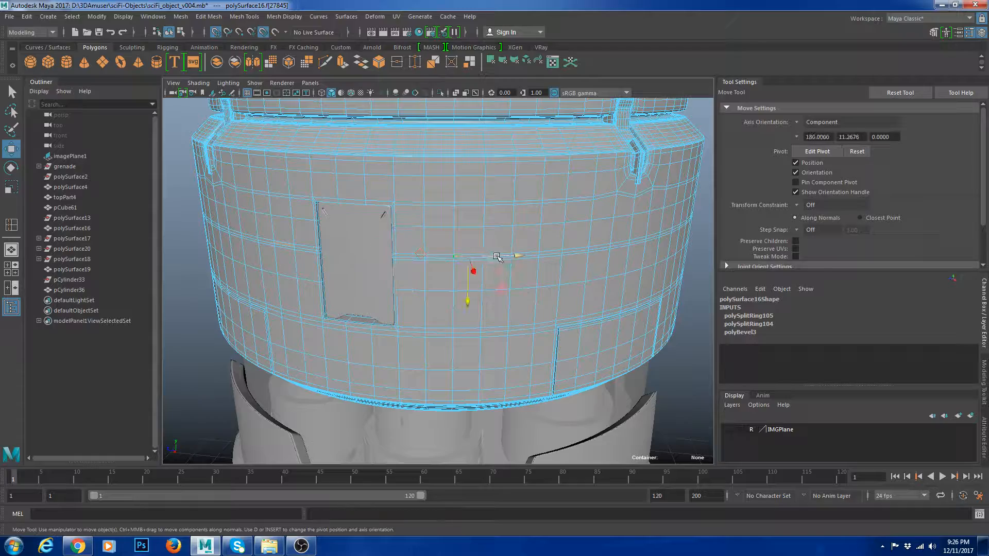
pyautogui.keyDown('alt'); pyautogui.moveTo(532, 260); pyautogui.dragTo(459, 309); pyautogui.keyUp('alt')
pyautogui.scroll(-3, 517, 276)
pyautogui.scroll(2, 459, 309)
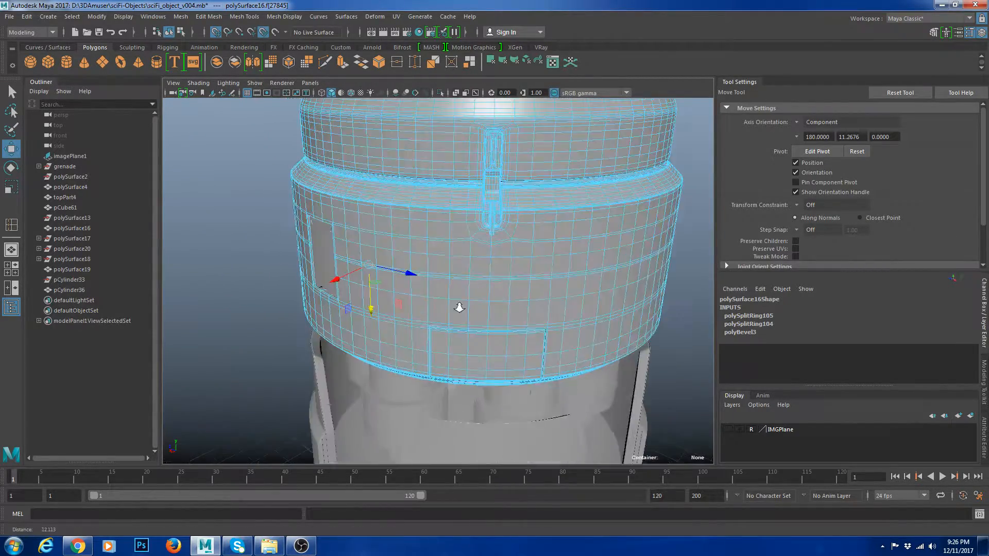
pyautogui.keyDown('alt'); pyautogui.moveTo(415, 270); pyautogui.dragTo(489, 255); pyautogui.keyUp('alt')
pyautogui.click(490, 254)
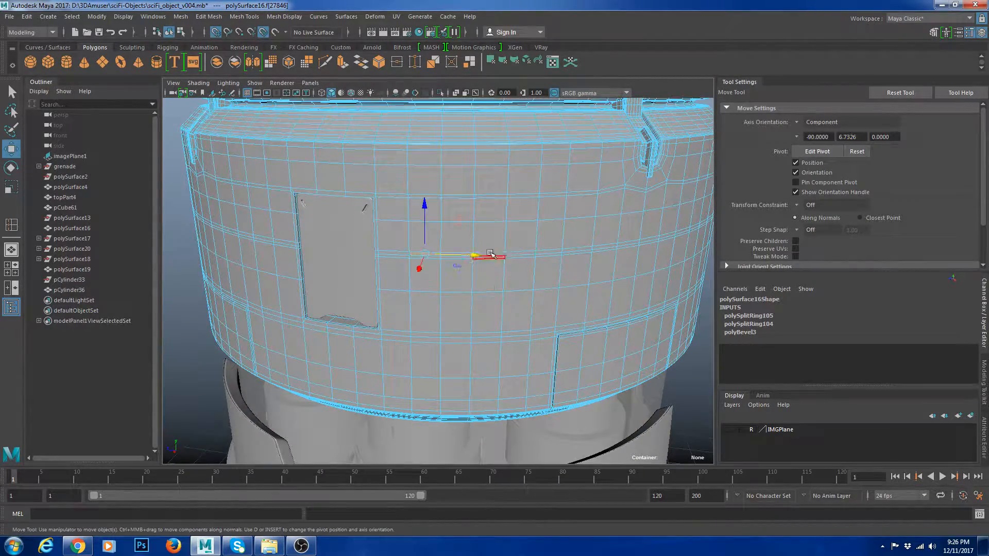
pyautogui.click(513, 254)
pyautogui.keyDown('shift'); pyautogui.doubleClick(435, 253); pyautogui.keyUp('shift')
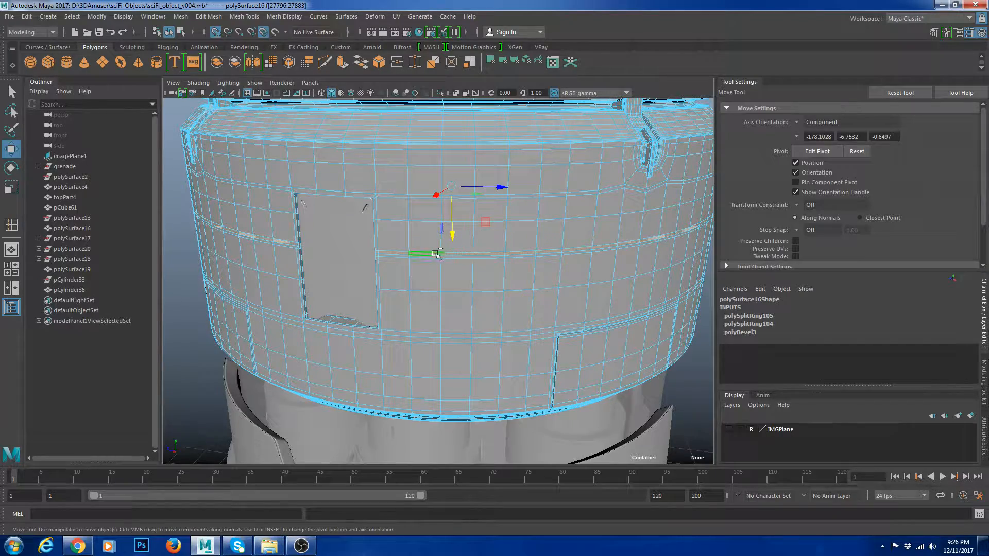
pyautogui.keyDown('shift'); pyautogui.click(426, 257); pyautogui.keyUp('shift')
pyautogui.keyDown('shift'); pyautogui.doubleClick(461, 257); pyautogui.keyUp('shift')
# Check the strip selection around the casing and deselect individual faces to break it into separate segments.
pyautogui.scroll(-4, 461, 257)
pyautogui.press('4')
pyautogui.keyDown('alt'); pyautogui.moveTo(468, 276); pyautogui.dragTo(490, 329); pyautogui.keyUp('alt')
pyautogui.keyDown('alt'); pyautogui.moveTo(490, 330); pyautogui.dragTo(488, 355, button='middle'); pyautogui.keyUp('alt')
pyautogui.press('5')
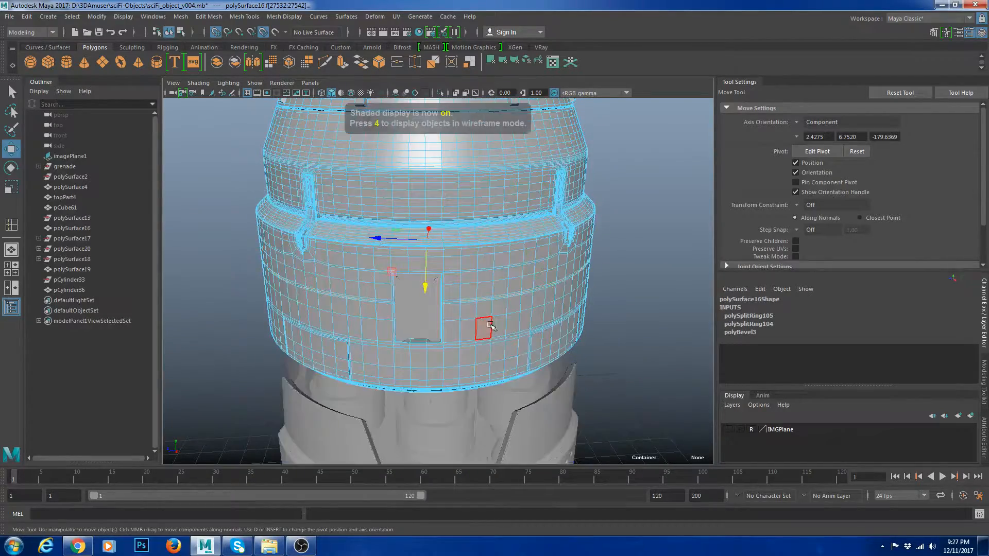
pyautogui.scroll(5, 466, 331)
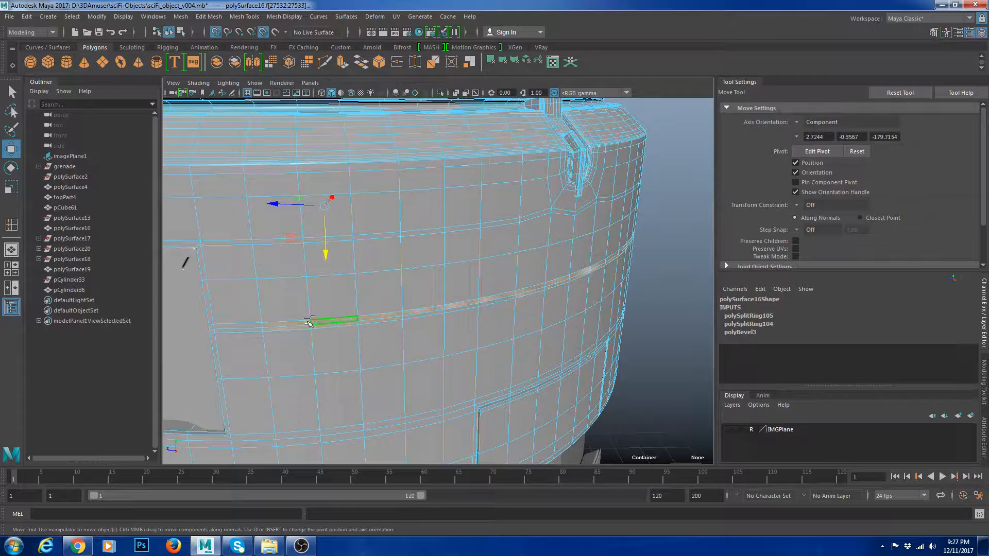
pyautogui.keyDown('alt'); pyautogui.moveTo(511, 331); pyautogui.dragTo(411, 309); pyautogui.keyUp('alt')
pyautogui.keyDown('ctrl'); pyautogui.click(394, 297); pyautogui.keyUp('ctrl')
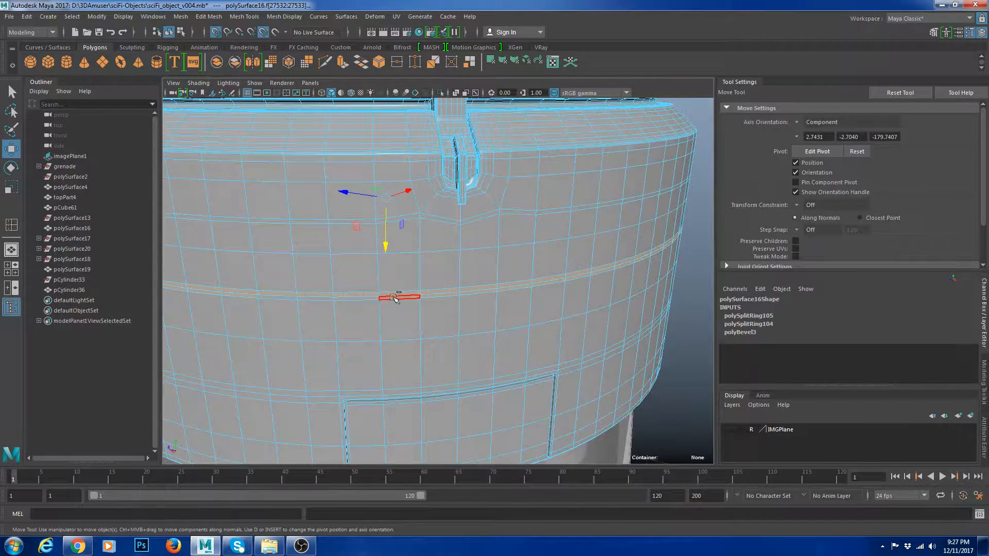
pyautogui.keyDown('alt'); pyautogui.moveTo(480, 301); pyautogui.dragTo(422, 306); pyautogui.keyUp('alt')
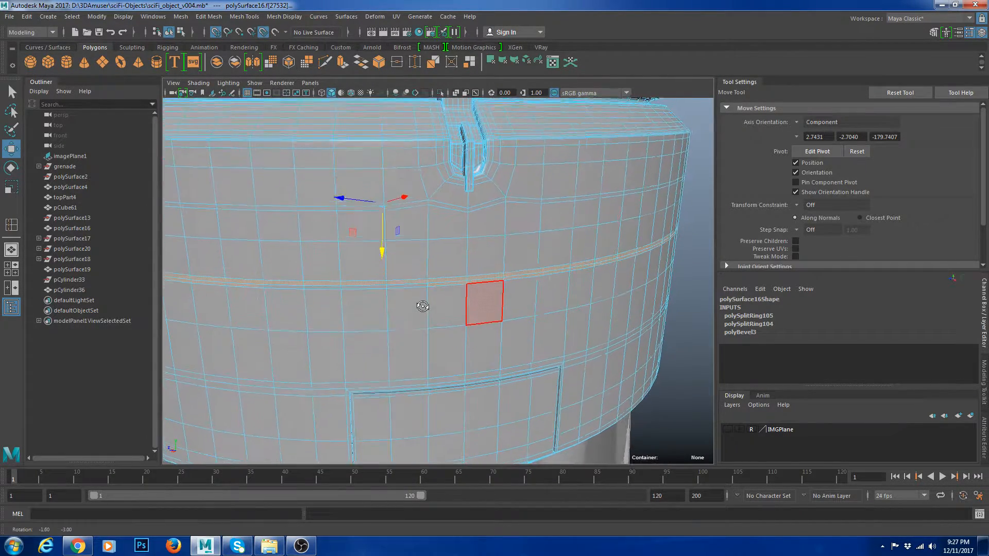
pyautogui.keyDown('alt'); pyautogui.moveTo(608, 260); pyautogui.dragTo(571, 296); pyautogui.keyUp('alt')
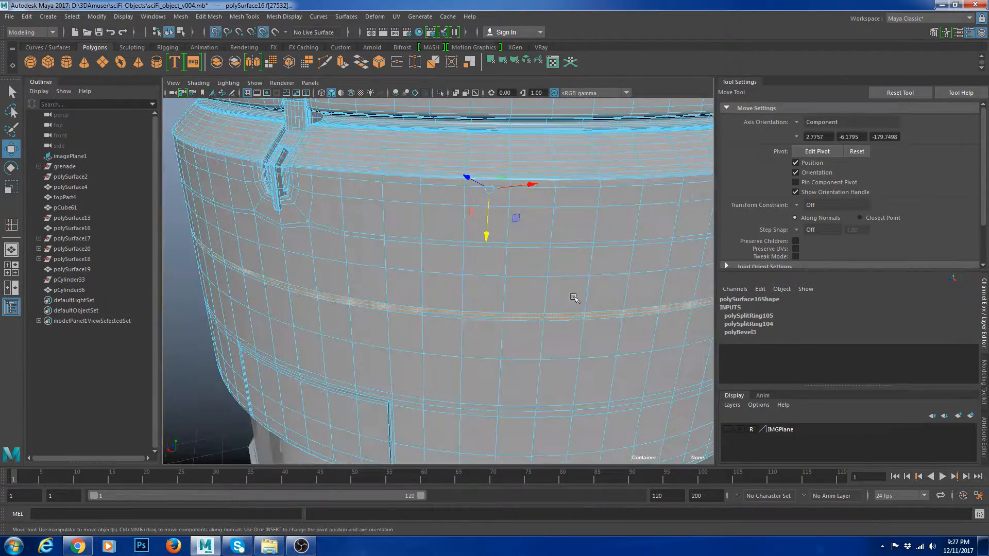
pyautogui.scroll(-5, 520, 315)
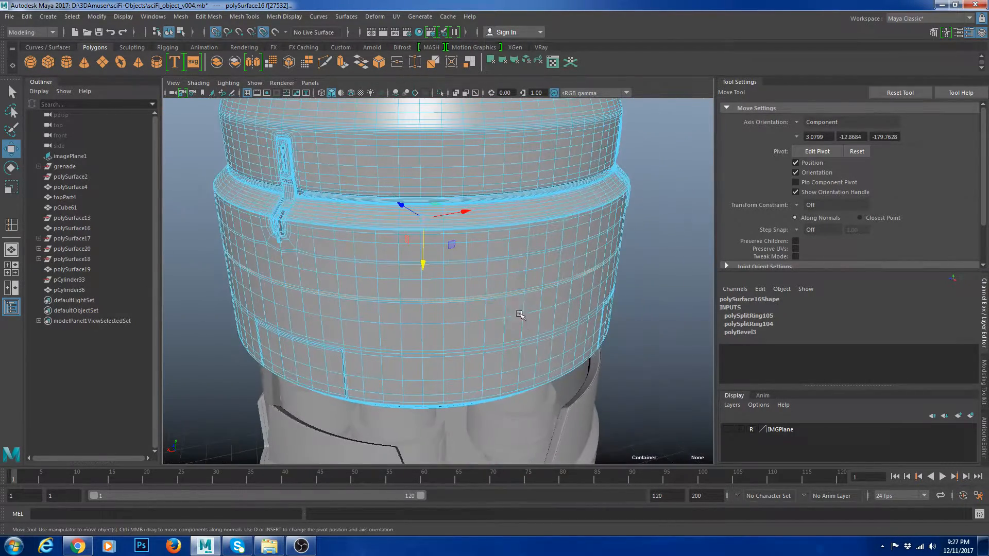
pyautogui.keyDown('alt'); pyautogui.moveTo(518, 293); pyautogui.dragTo(460, 345); pyautogui.keyUp('alt')
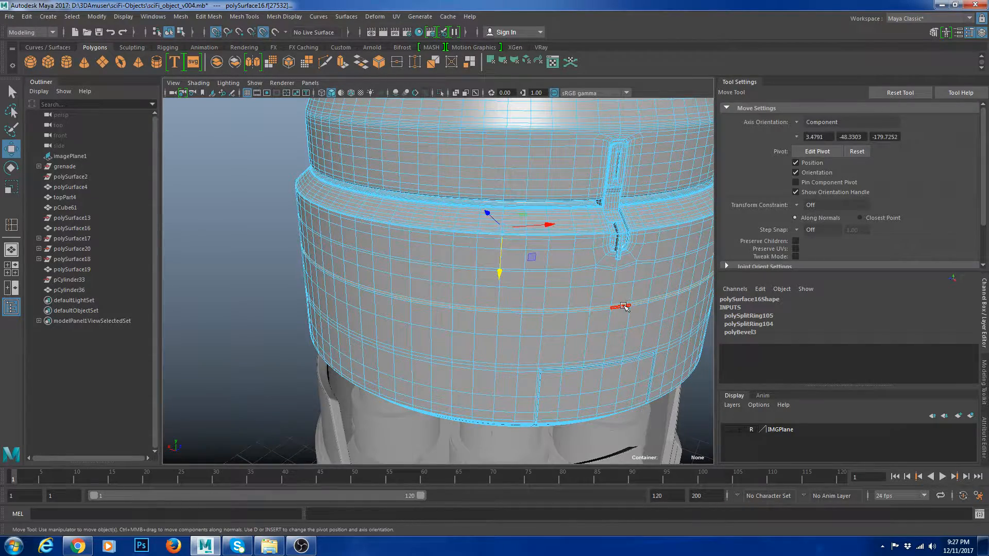
pyautogui.keyDown('alt'); pyautogui.moveTo(625, 307); pyautogui.dragTo(449, 316); pyautogui.keyUp('alt')
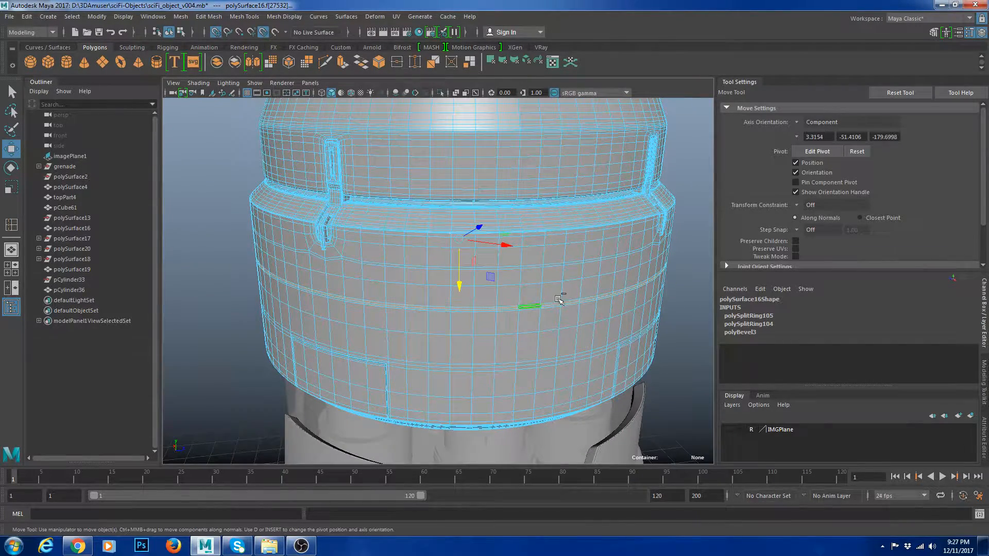
pyautogui.keyDown('alt'); pyautogui.moveTo(569, 316); pyautogui.dragTo(510, 320); pyautogui.keyUp('alt')
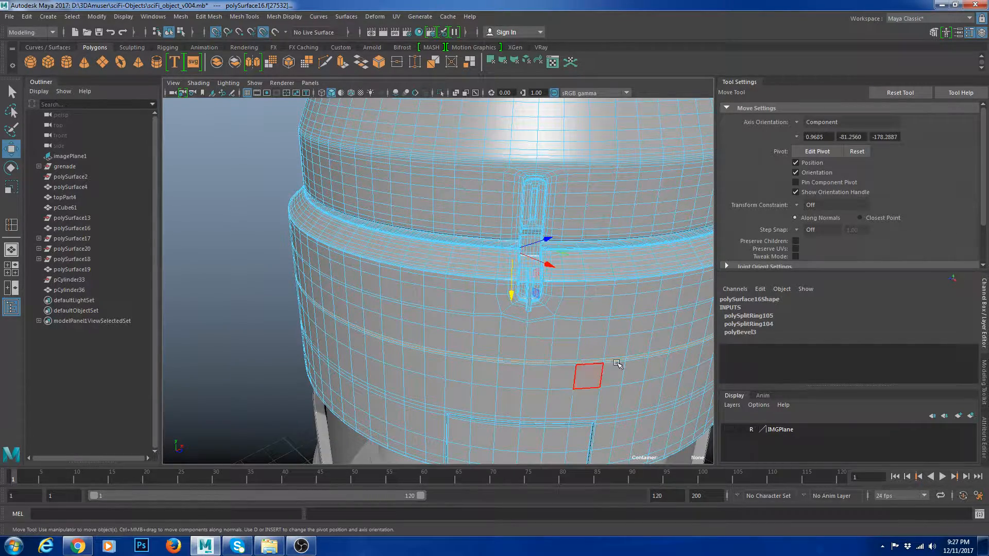
pyautogui.keyDown('alt'); pyautogui.moveTo(585, 375); pyautogui.dragTo(458, 309); pyautogui.keyUp('alt')
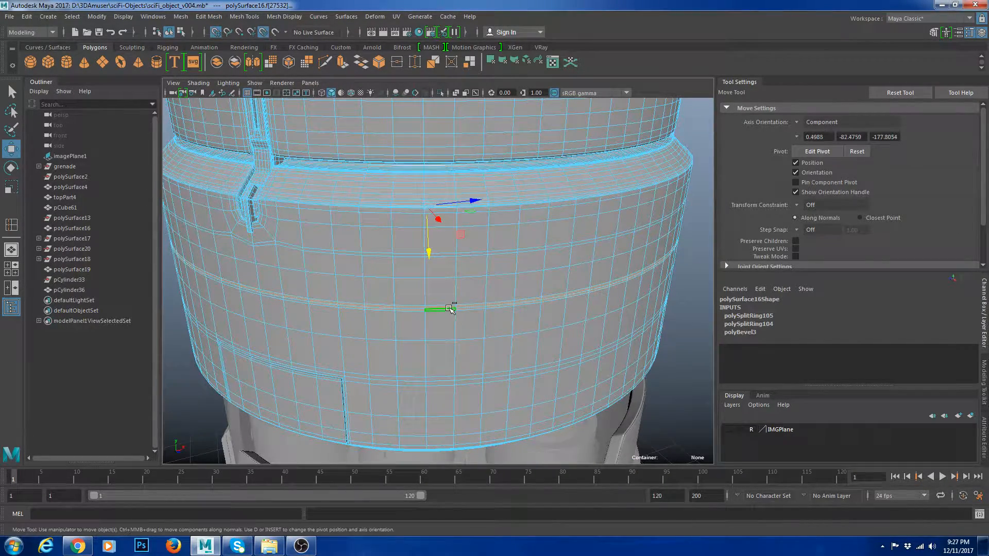
pyautogui.keyDown('alt'); pyautogui.moveTo(587, 298); pyautogui.dragTo(528, 307); pyautogui.keyUp('alt')
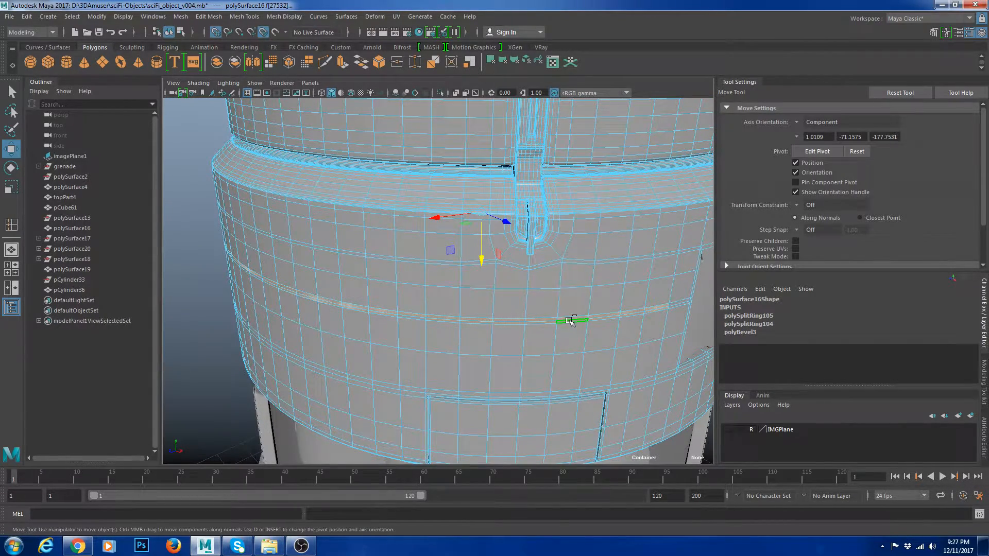
pyautogui.keyDown('ctrl'); pyautogui.click(569, 320); pyautogui.keyUp('ctrl')
# Extrude the selected strip faces slightly inward to form a thin groove around the casing's lower band.
pyautogui.scroll(-5, 574, 322)
pyautogui.keyDown('alt'); pyautogui.moveTo(574, 322); pyautogui.dragTo(610, 354); pyautogui.keyUp('alt')
pyautogui.keyDown('shift'); pyautogui.rightClick(656, 281); pyautogui.keyUp('shift')
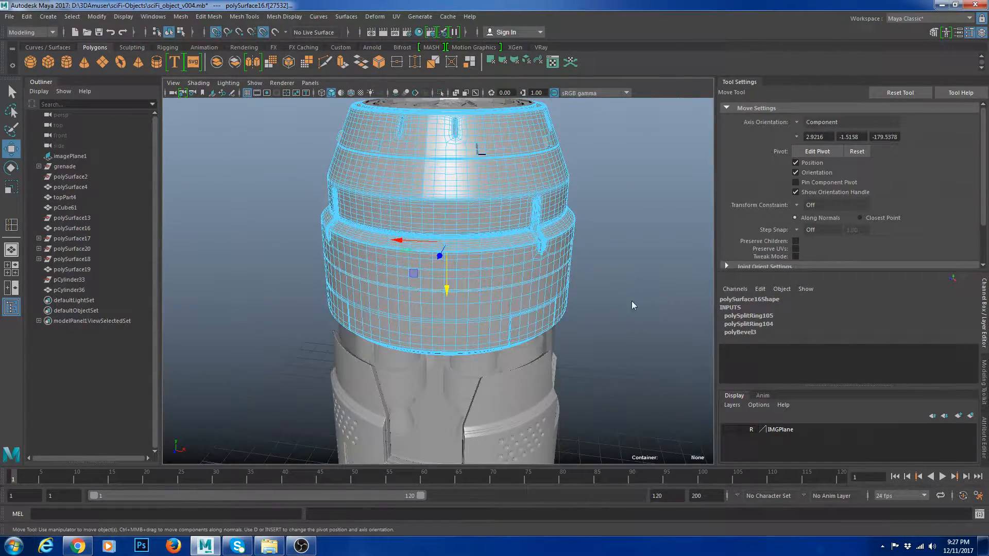
pyautogui.hotkey('ctrl', 'e')
pyautogui.keyDown('alt'); pyautogui.moveTo(466, 316); pyautogui.dragTo(413, 330); pyautogui.keyUp('alt')
pyautogui.keyDown('alt'); pyautogui.moveTo(413, 329); pyautogui.dragTo(597, 329, button='right'); pyautogui.keyUp('alt')
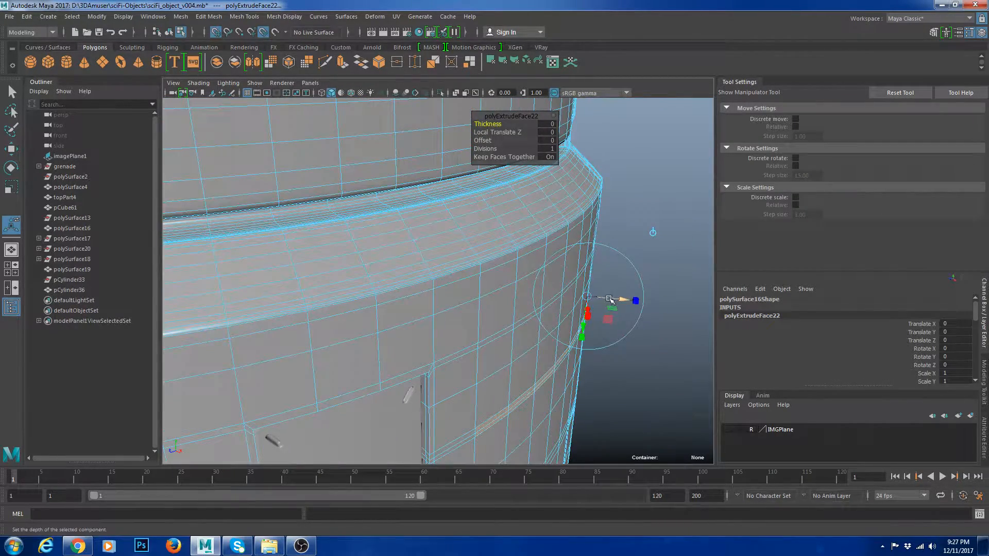
pyautogui.moveTo(609, 299); pyautogui.dragTo(596, 300)
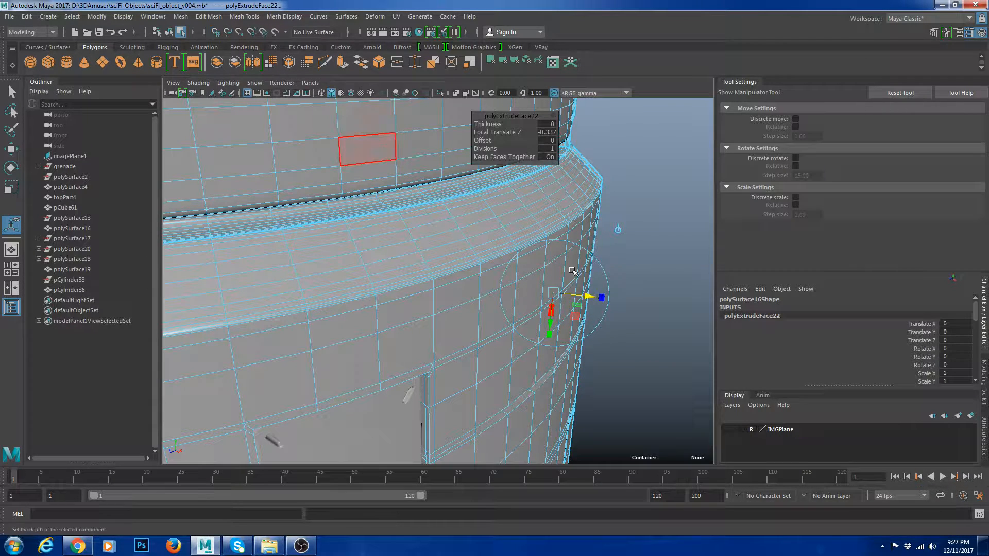
pyautogui.moveTo(592, 297); pyautogui.dragTo(543, 320)
pyautogui.press('w')
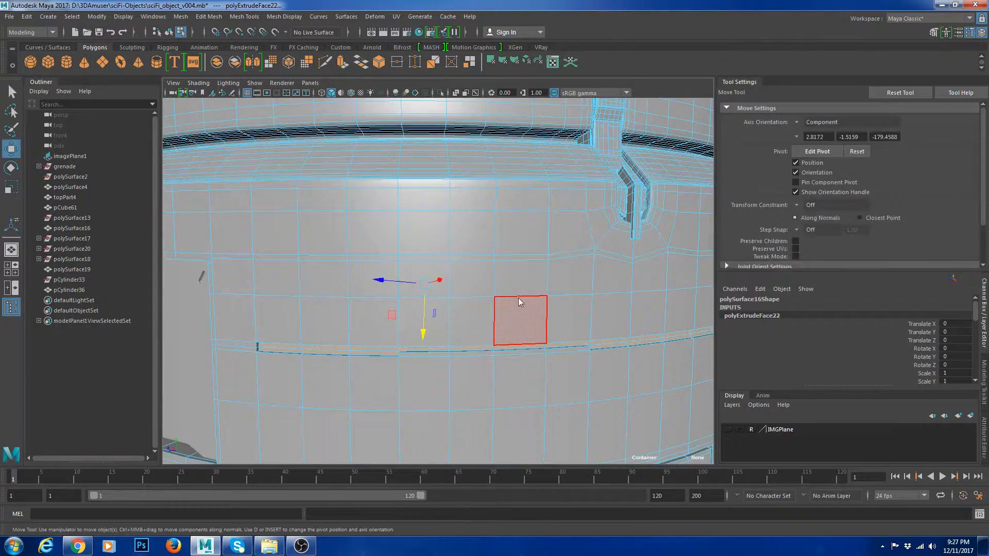
# Display the upper casing in smooth preview and inspect the new groove from around the grenade.
pyautogui.scroll(-5, 571, 260)
pyautogui.click(664, 346)
pyautogui.keyDown('alt'); pyautogui.moveTo(616, 292); pyautogui.dragTo(500, 317); pyautogui.keyUp('alt')
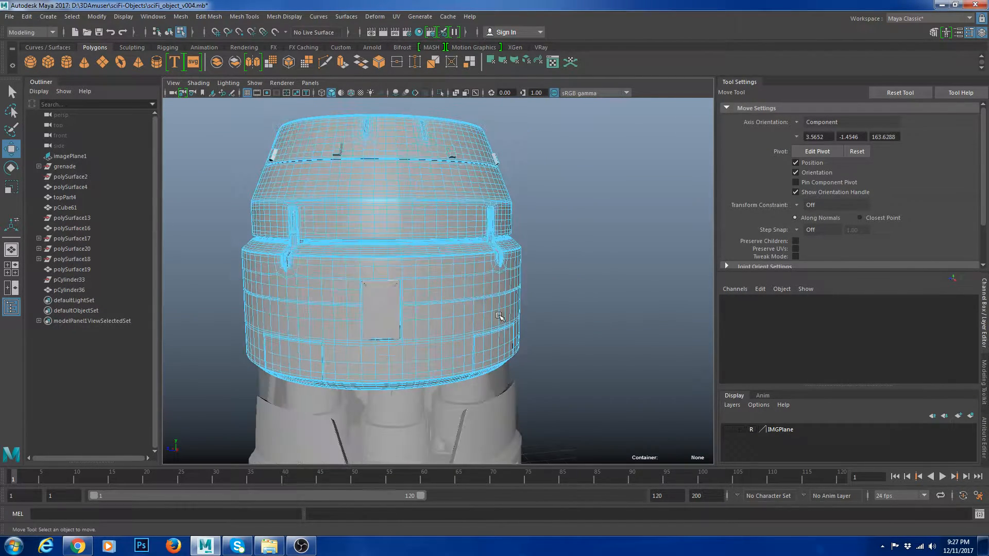
pyautogui.moveTo(457, 288); pyautogui.dragTo(490, 261, button='right')
pyautogui.press('3')
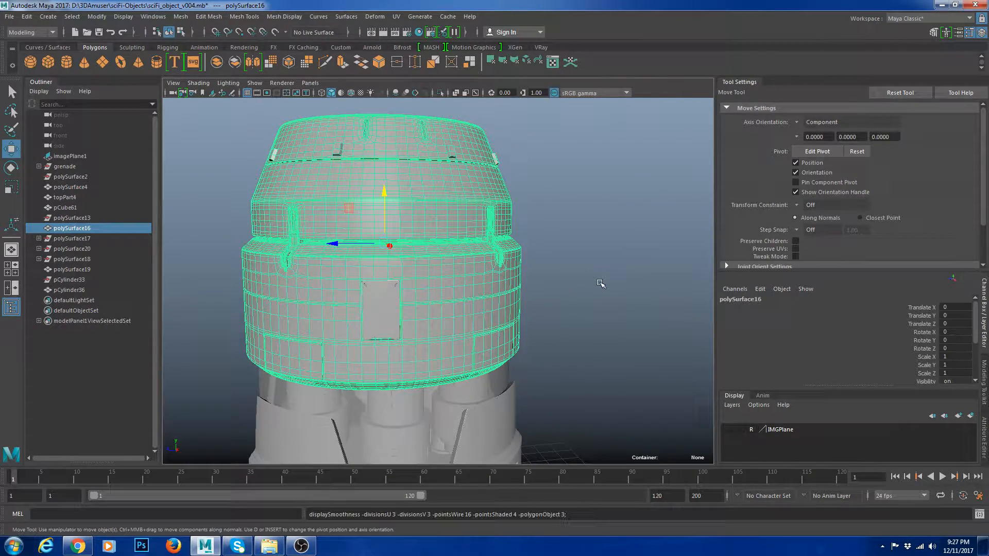
pyautogui.click(599, 287)
pyautogui.scroll(5, 581, 286)
pyautogui.scroll(-5, 574, 342)
pyautogui.keyDown('alt'); pyautogui.moveTo(509, 354); pyautogui.dragTo(583, 354); pyautogui.keyUp('alt')
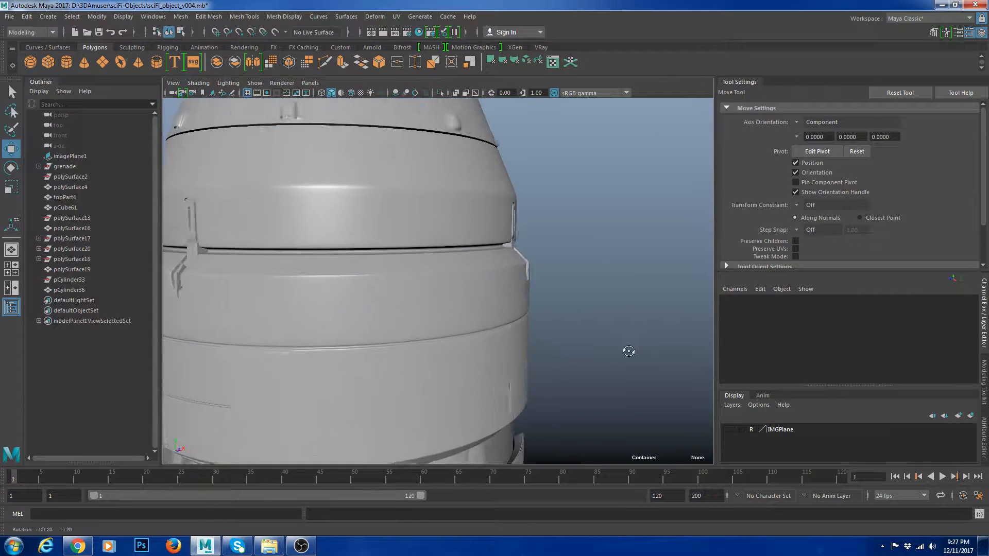
# Turn off smooth preview and insert supporting edge loops above, below and within the groove of the upper casing.
pyautogui.keyDown('alt'); pyautogui.moveTo(425, 356); pyautogui.dragTo(523, 292, button='middle'); pyautogui.keyUp('alt')
pyautogui.scroll(2, 521, 294)
pyautogui.click(501, 302)
pyautogui.press('1')
pyautogui.scroll(6, 509, 304)
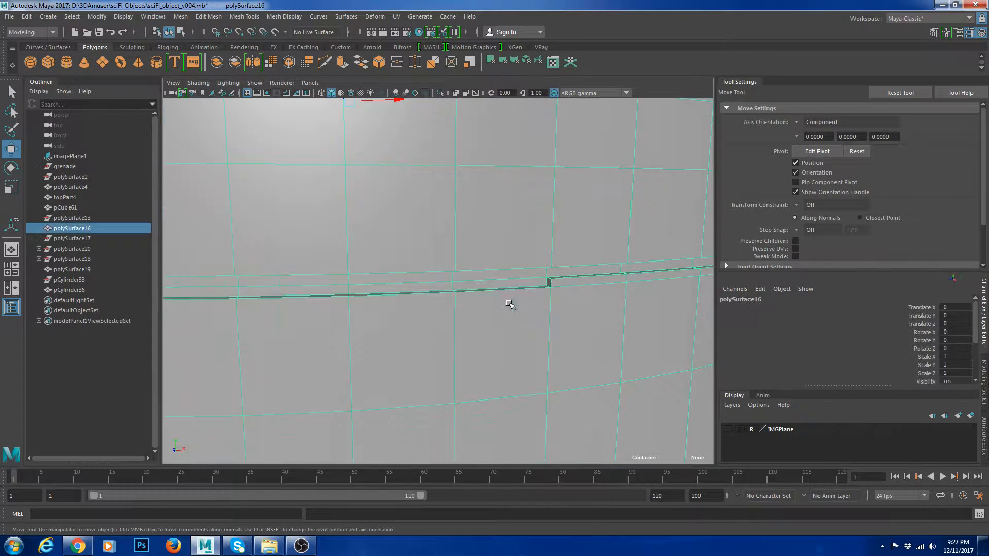
pyautogui.press('g')
pyautogui.moveTo(553, 262); pyautogui.dragTo(551, 262)
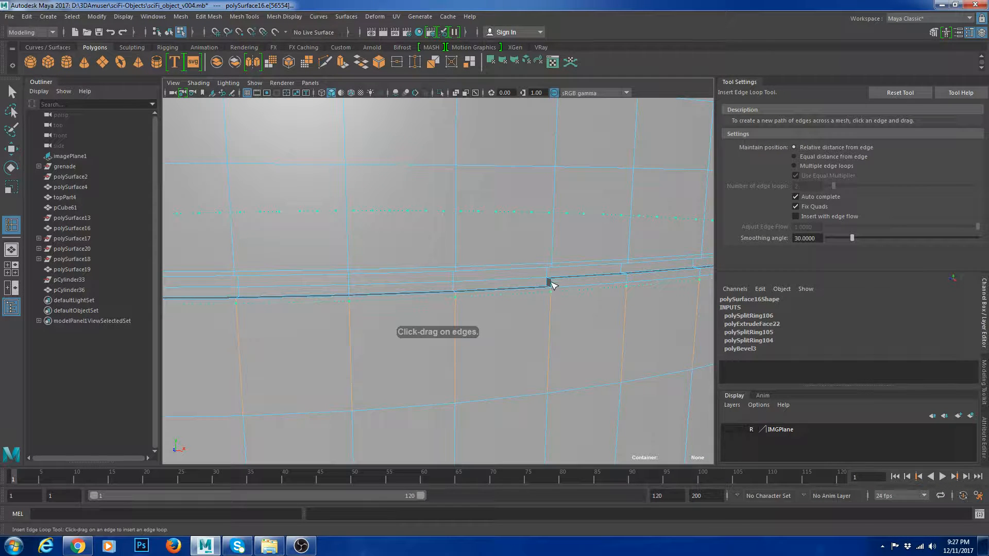
pyautogui.moveTo(550, 285); pyautogui.dragTo(550, 285)
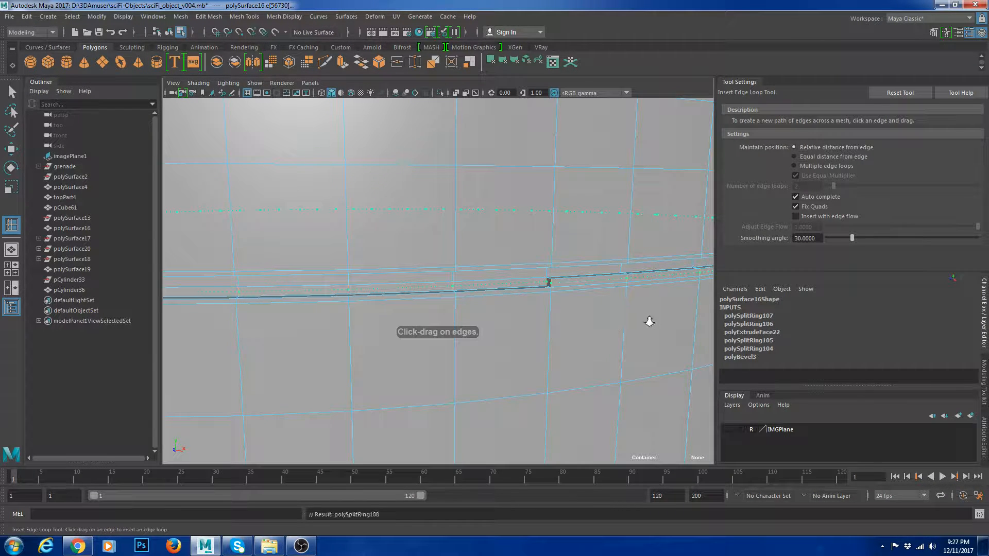
# Display the upper casing in smooth preview again and inspect the sharpened groove beside the rectangular recess.
pyautogui.scroll(-8, 650, 323)
pyautogui.keyDown('alt'); pyautogui.moveTo(651, 324); pyautogui.dragTo(497, 323); pyautogui.keyUp('alt')
pyautogui.scroll(2, 558, 324)
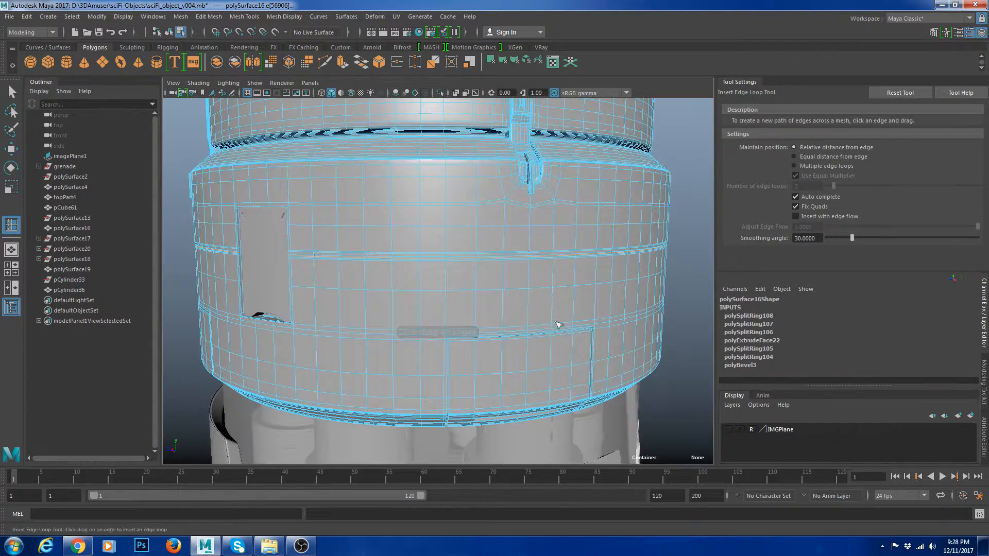
pyautogui.press('w')
pyautogui.rightClick(513, 251)
pyautogui.moveTo(516, 251); pyautogui.dragTo(655, 230, button='right')
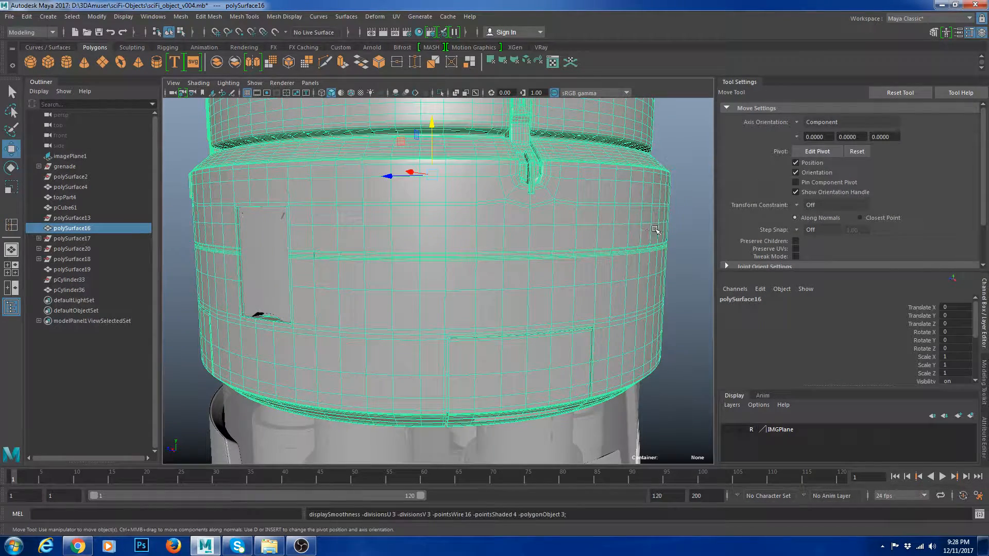
pyautogui.click(684, 217)
pyautogui.scroll(-5, 567, 289)
pyautogui.keyDown('alt'); pyautogui.moveTo(567, 289); pyautogui.dragTo(625, 283); pyautogui.keyUp('alt')
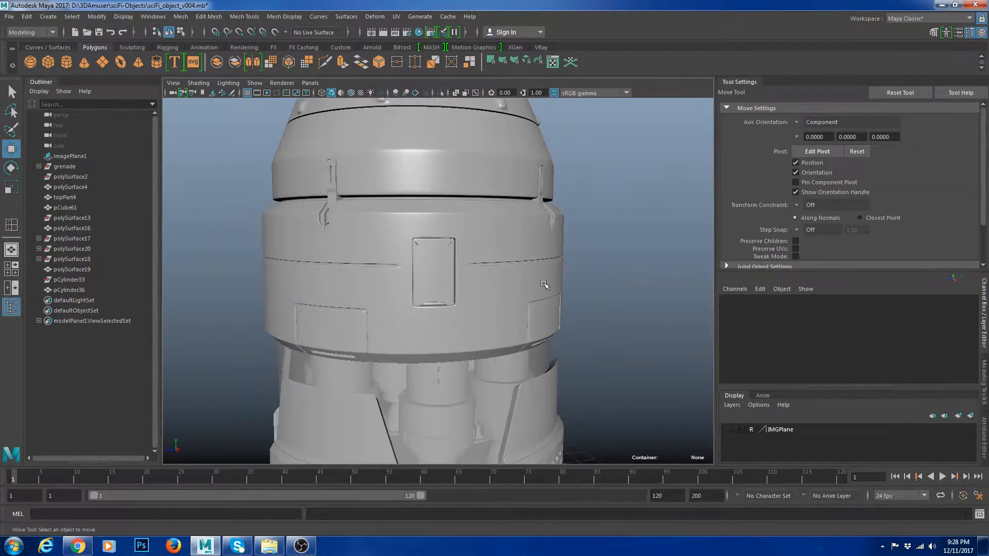
# Turn off smooth preview, insert a supporting edge loop just inside the groove end beside the rectangular recess, and check it in smooth preview.
pyautogui.scroll(6, 541, 285)
pyautogui.keyDown('alt'); pyautogui.moveTo(530, 276); pyautogui.dragTo(514, 327); pyautogui.keyUp('alt')
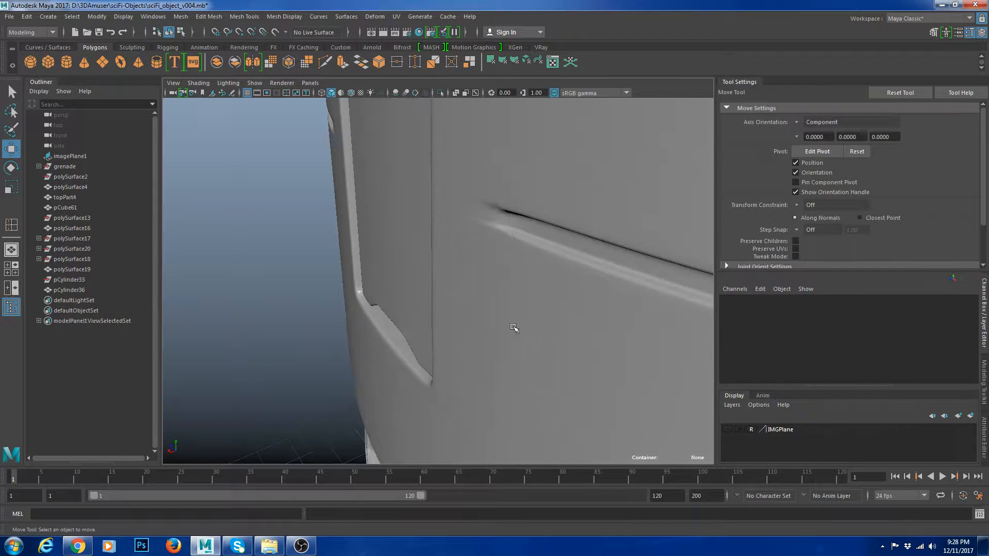
pyautogui.click(511, 233)
pyautogui.press('1')
pyautogui.press('g')
pyautogui.moveTo(504, 221); pyautogui.dragTo(503, 220)
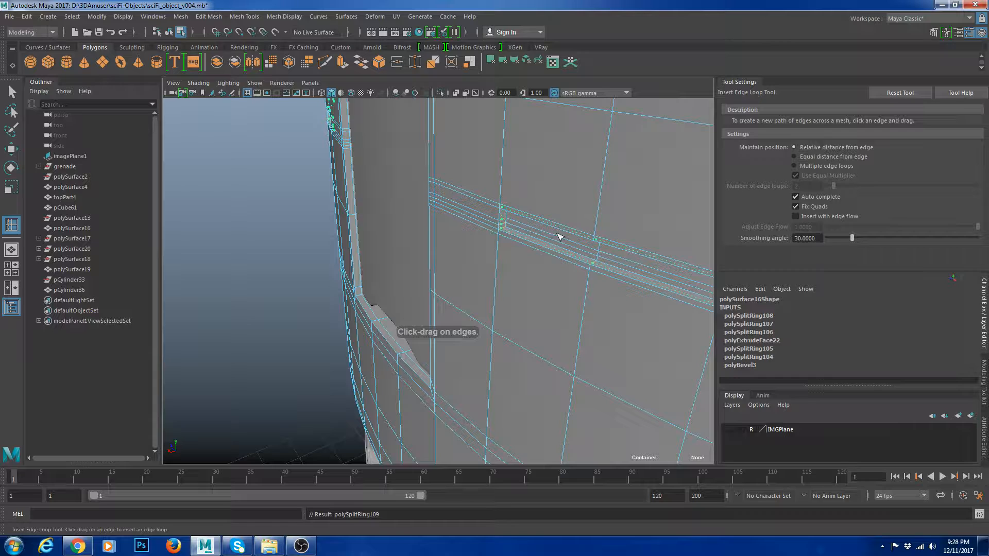
pyautogui.press('w')
pyautogui.moveTo(518, 207); pyautogui.dragTo(574, 167, button='right')
pyautogui.press('3')
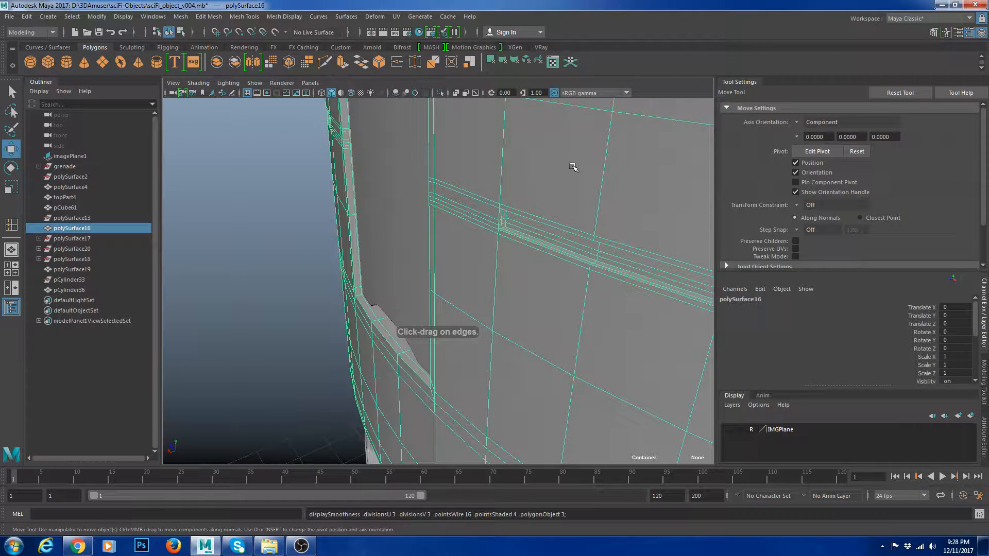
pyautogui.click(241, 324)
pyautogui.scroll(-6, 326, 307)
pyautogui.keyDown('alt'); pyautogui.moveTo(326, 307); pyautogui.dragTo(412, 305); pyautogui.keyUp('alt')
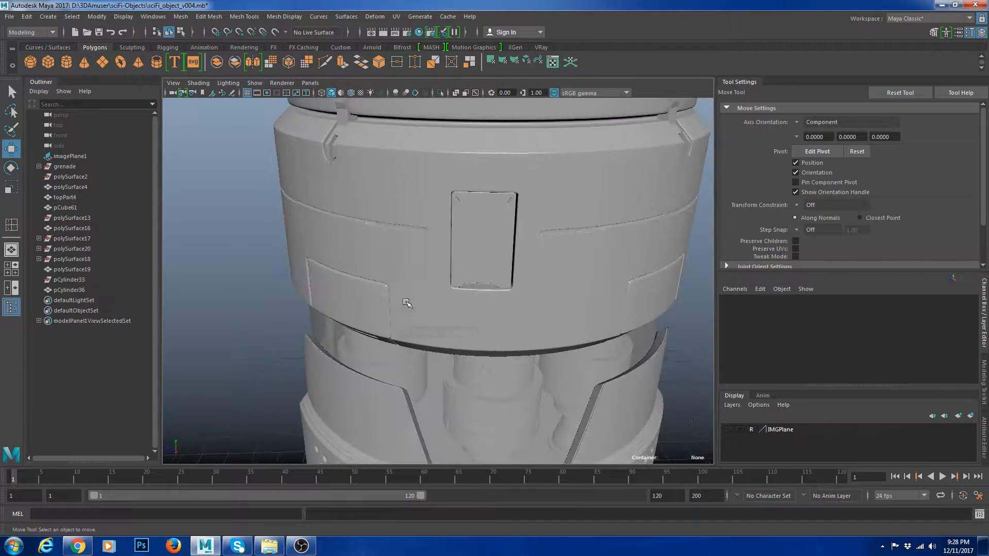
# Turn off the casing's smooth preview and insert vertical supporting edge loops just outside the groove ends on both sides of the recess.
pyautogui.keyDown('alt'); pyautogui.moveTo(412, 305); pyautogui.dragTo(365, 337, button='middle'); pyautogui.keyUp('alt')
pyautogui.keyDown('alt'); pyautogui.moveTo(366, 337); pyautogui.dragTo(520, 338, button='right'); pyautogui.keyUp('alt')
pyautogui.keyDown('alt'); pyautogui.moveTo(520, 337); pyautogui.dragTo(497, 307); pyautogui.keyUp('alt')
pyautogui.click(497, 306)
pyautogui.press('1')
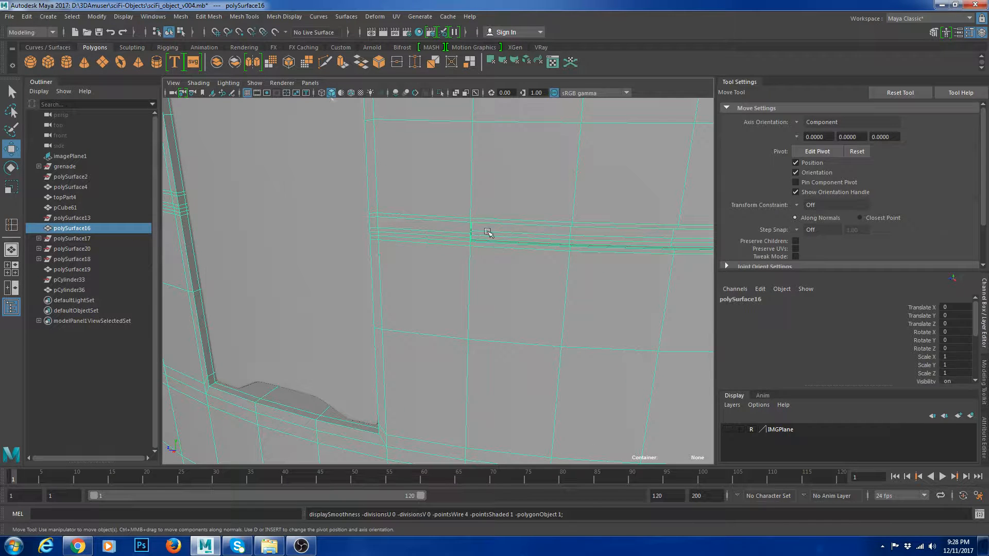
pyautogui.press('g')
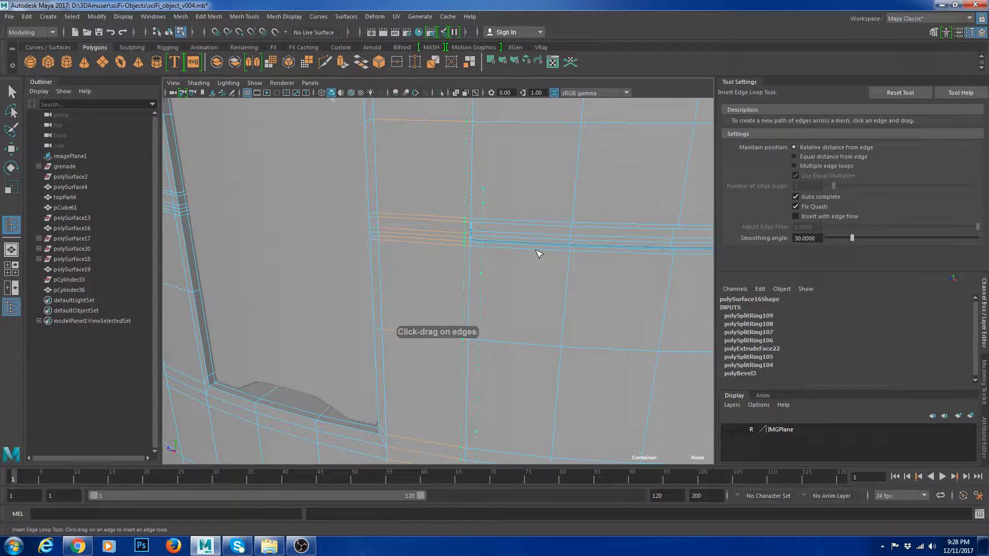
pyautogui.scroll(-6, 536, 253)
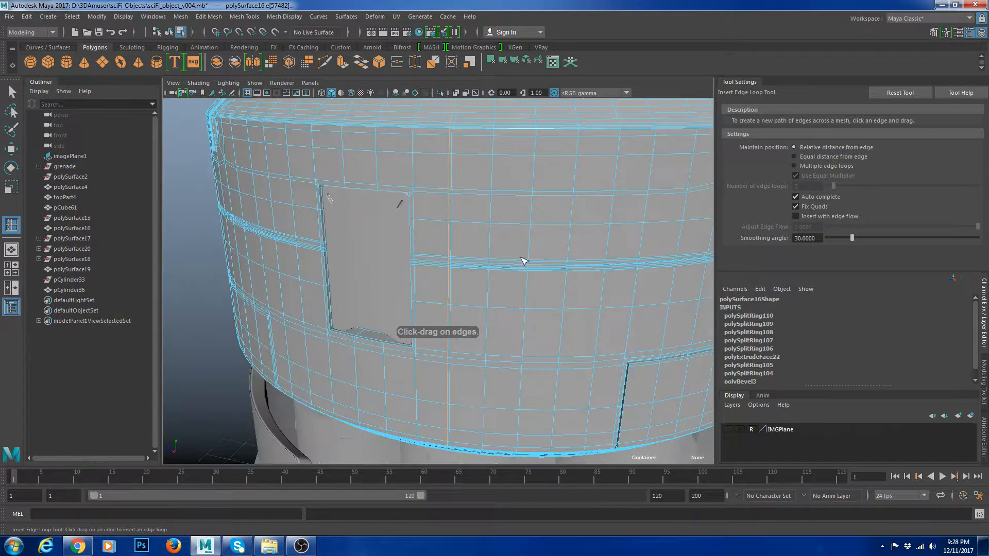
pyautogui.keyDown('alt'); pyautogui.moveTo(428, 278); pyautogui.dragTo(509, 274); pyautogui.keyUp('alt')
pyautogui.keyDown('alt'); pyautogui.moveTo(345, 285); pyautogui.dragTo(419, 282); pyautogui.keyUp('alt')
pyautogui.scroll(6, 423, 279)
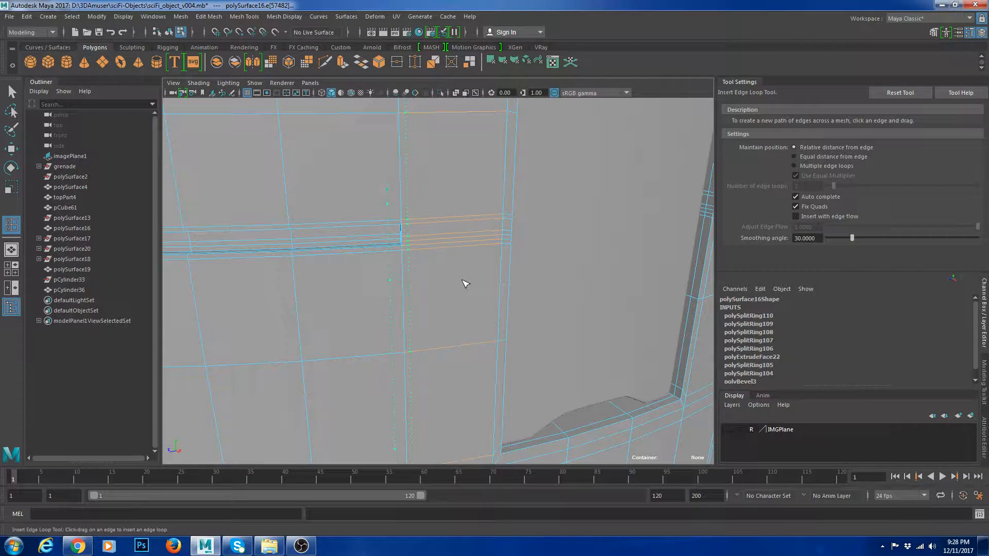
pyautogui.press('w')
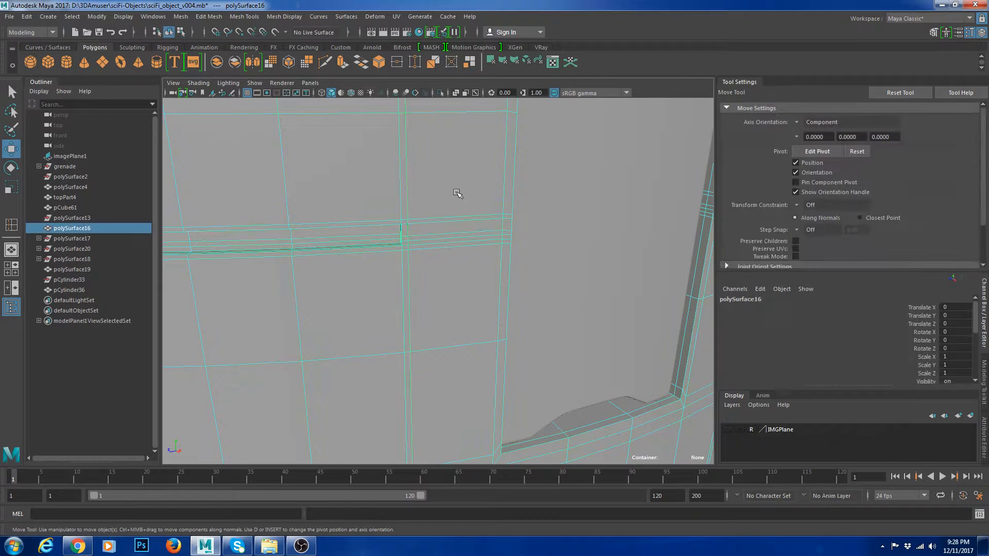
# Isolate the upper casing and delete the vertical edge loop just outside the groove end on one side of the recess.
pyautogui.hotkey('ctrl', '1')
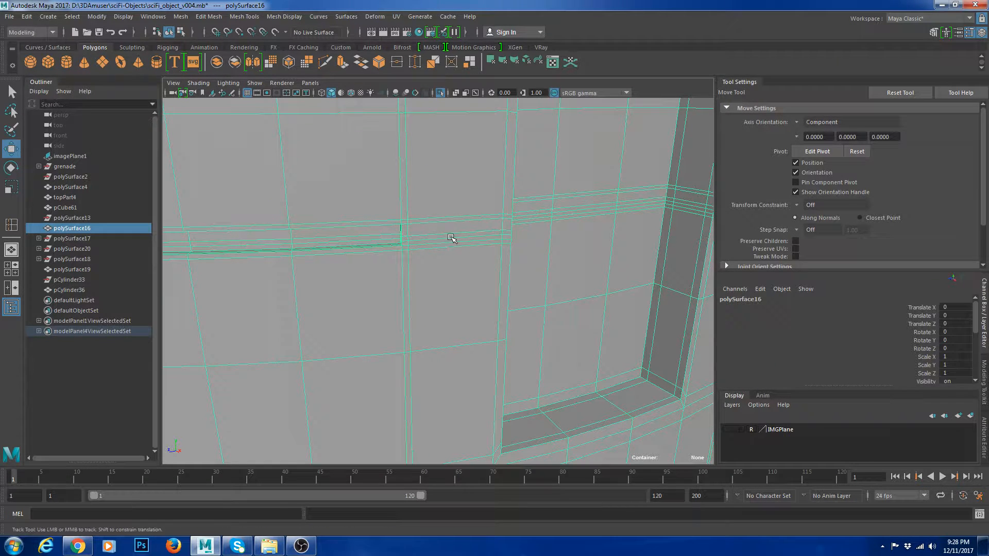
pyautogui.scroll(5, 450, 238)
pyautogui.keyDown('shift'); pyautogui.rightClick(454, 218); pyautogui.keyUp('shift')
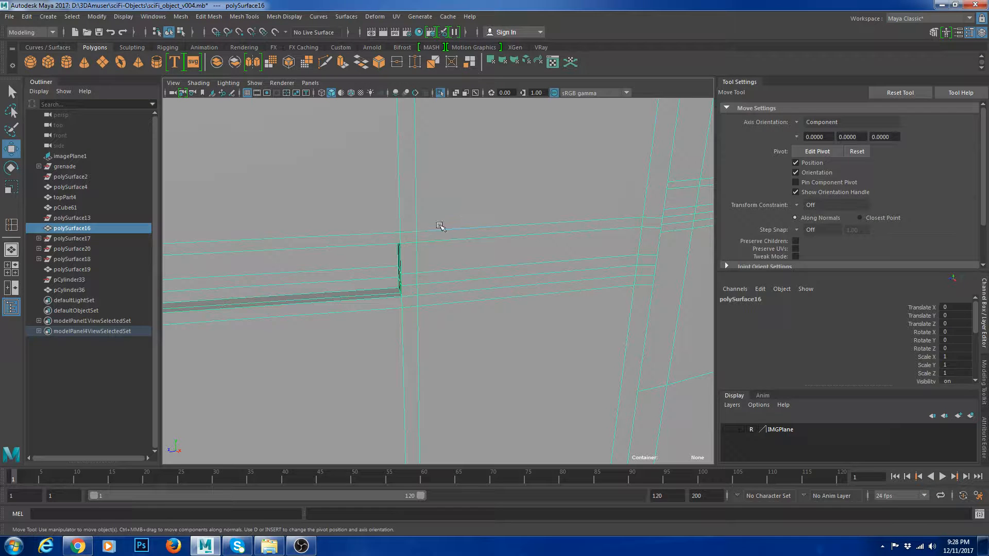
pyautogui.doubleClick(416, 206)
pyautogui.moveTo(439, 225); pyautogui.dragTo(463, 184, button='right')
# Insert a vertical edge loop just inside the groove end beside the recess.
pyautogui.keyDown('shift'); pyautogui.rightClick(482, 193); pyautogui.keyUp('shift')
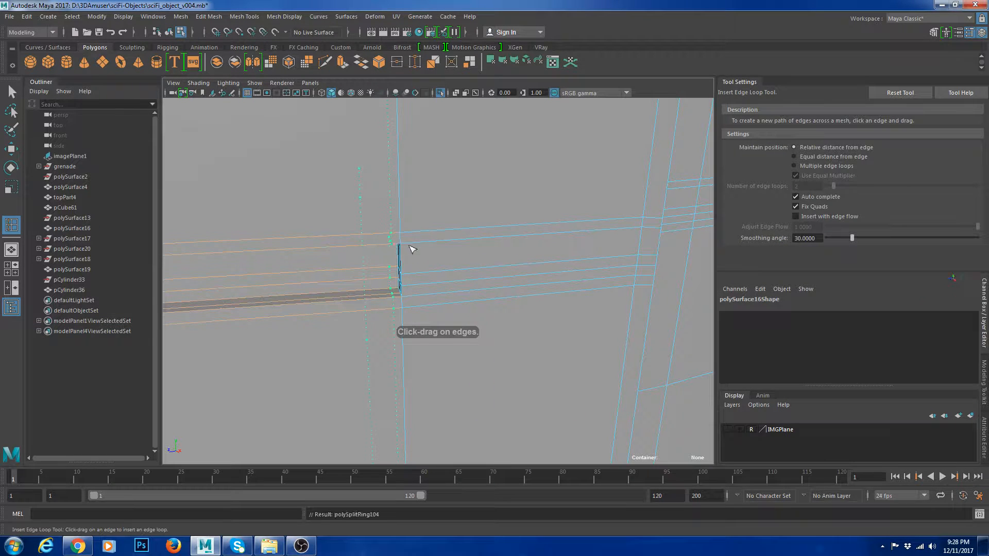
pyautogui.moveTo(412, 249); pyautogui.dragTo(469, 253)
pyautogui.press('w')
pyautogui.moveTo(451, 229); pyautogui.dragTo(463, 183, button='right')
pyautogui.press('w')
# Cut diagonal edges across the upper and lower corners of the groove end with Multi-Cut.
pyautogui.moveTo(422, 225); pyautogui.dragTo(380, 196, button='right')
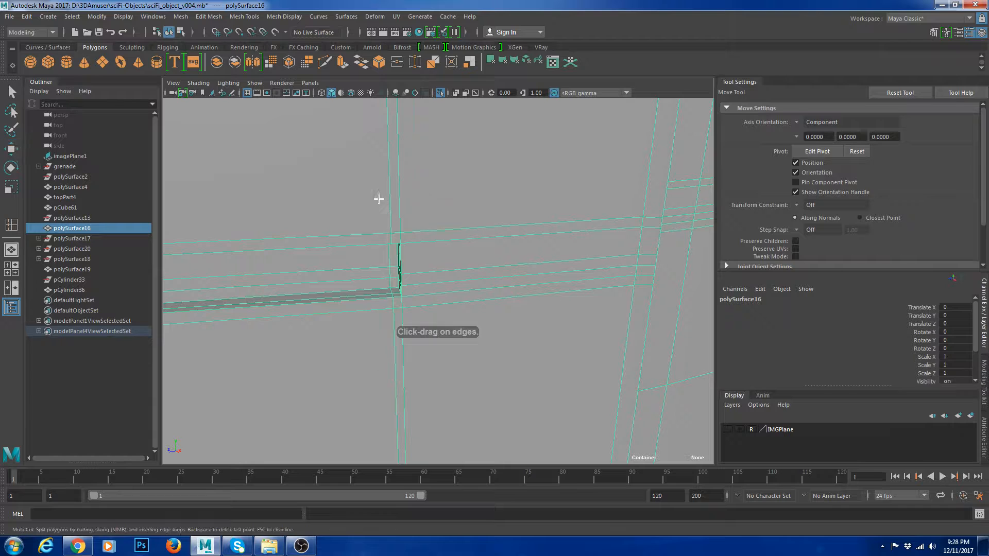
pyautogui.click(401, 233)
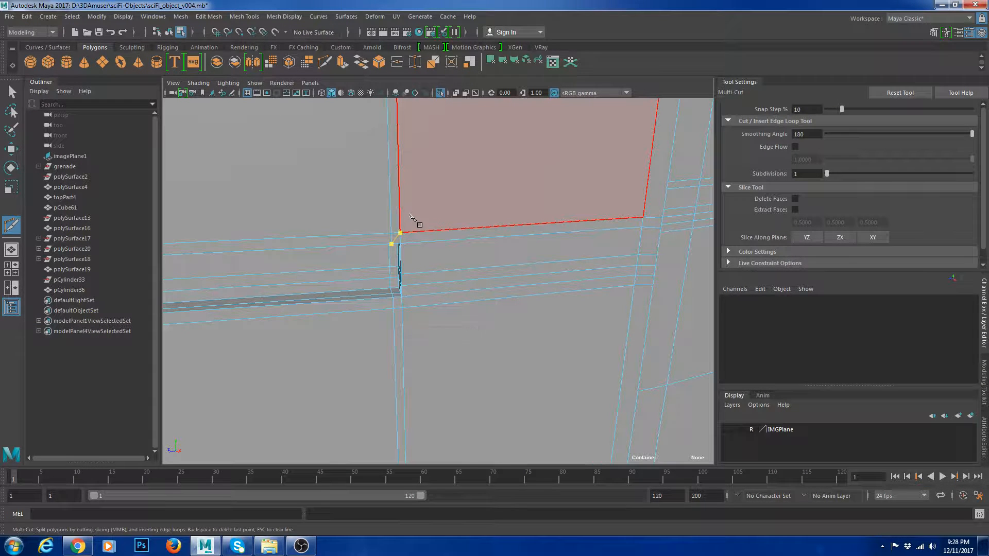
pyautogui.rightClick(410, 215)
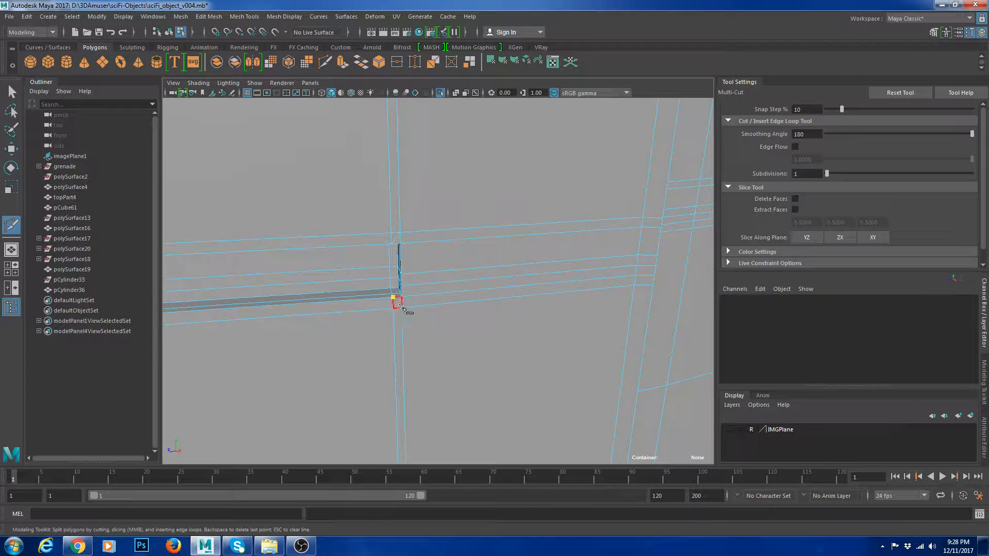
pyautogui.click(401, 307)
# Delete the leftover inner loop segments above and below the groove and check the groove end in smooth preview.
pyautogui.press('w')
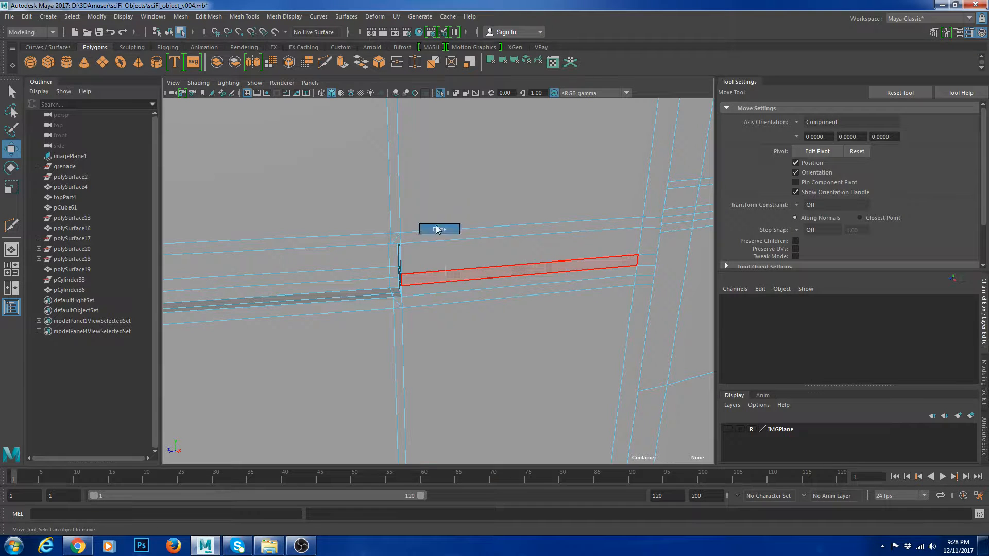
pyautogui.click(384, 205)
pyautogui.keyDown('shift'); pyautogui.moveTo(502, 206); pyautogui.dragTo(529, 169, button='right'); pyautogui.keyUp('shift')
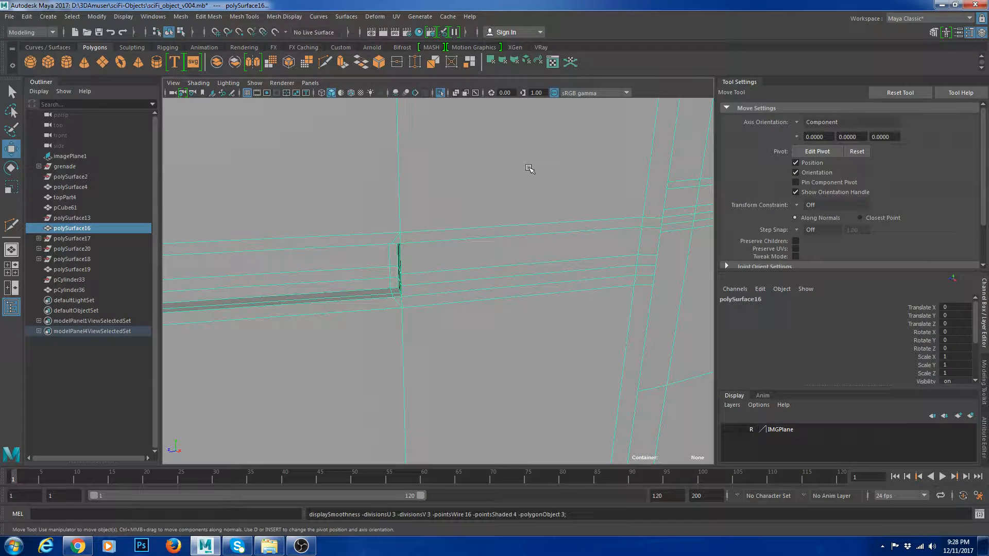
pyautogui.press('3')
pyautogui.scroll(-5, 531, 204)
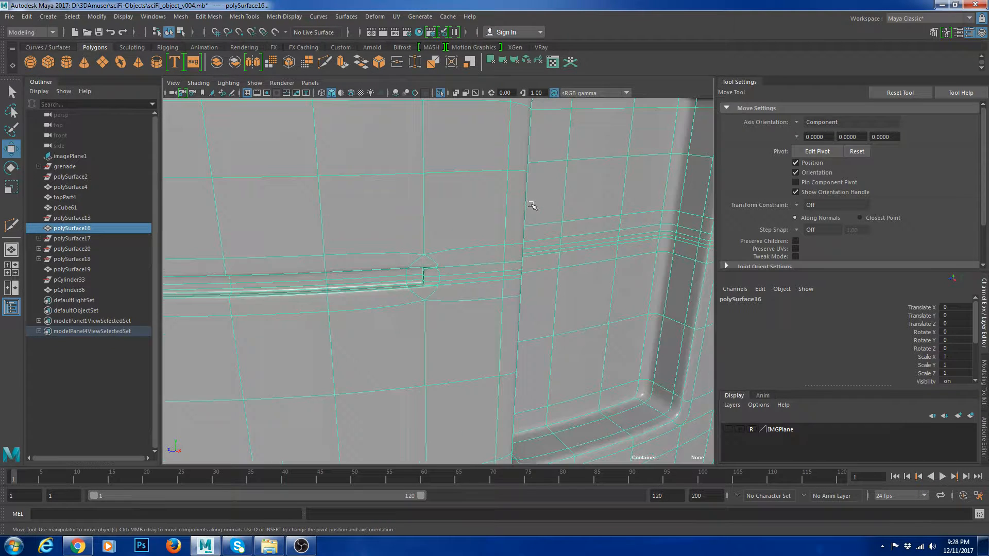
pyautogui.scroll(3, 468, 289)
pyautogui.scroll(5, 466, 288)
# Turn off smooth preview and delete the remaining short edge loop with its diagonals inside the groove end.
pyautogui.press('1')
pyautogui.scroll(-5, 464, 264)
pyautogui.scroll(3, 451, 261)
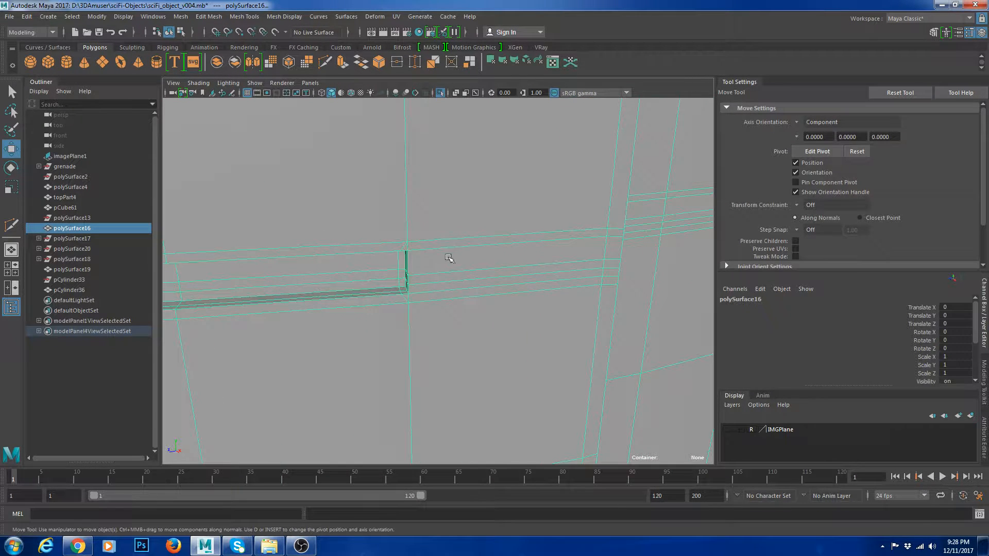
pyautogui.keyDown('shift'); pyautogui.moveTo(449, 259); pyautogui.dragTo(455, 207, button='right'); pyautogui.keyUp('shift')
pyautogui.press('w')
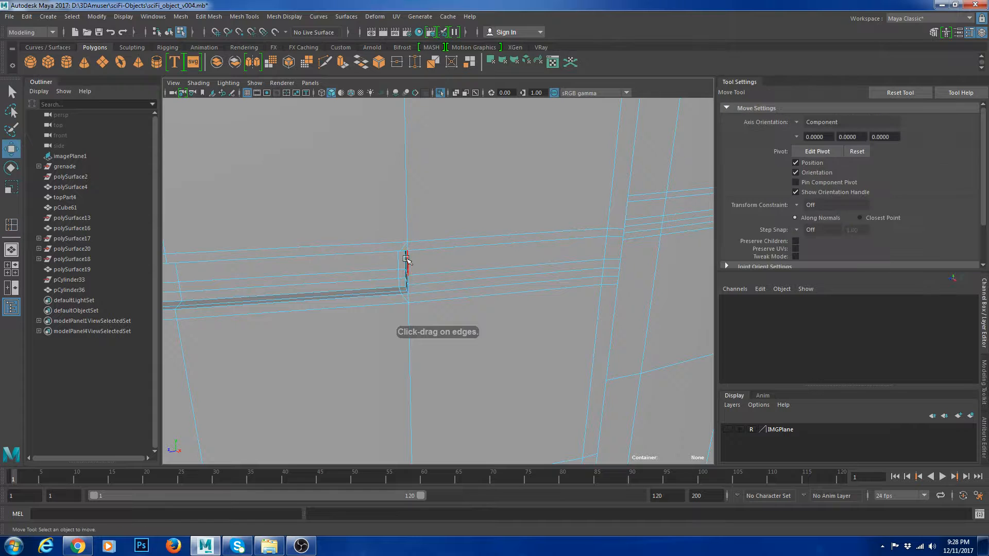
pyautogui.click(406, 262)
pyautogui.moveTo(460, 210)
pyautogui.keyDown('shift'); pyautogui.mouseDown(button='right')
pyautogui.moveTo(416, 239)
pyautogui.moveTo(468, 204)
pyautogui.mouseUp(button='right'); pyautogui.keyUp('shift')
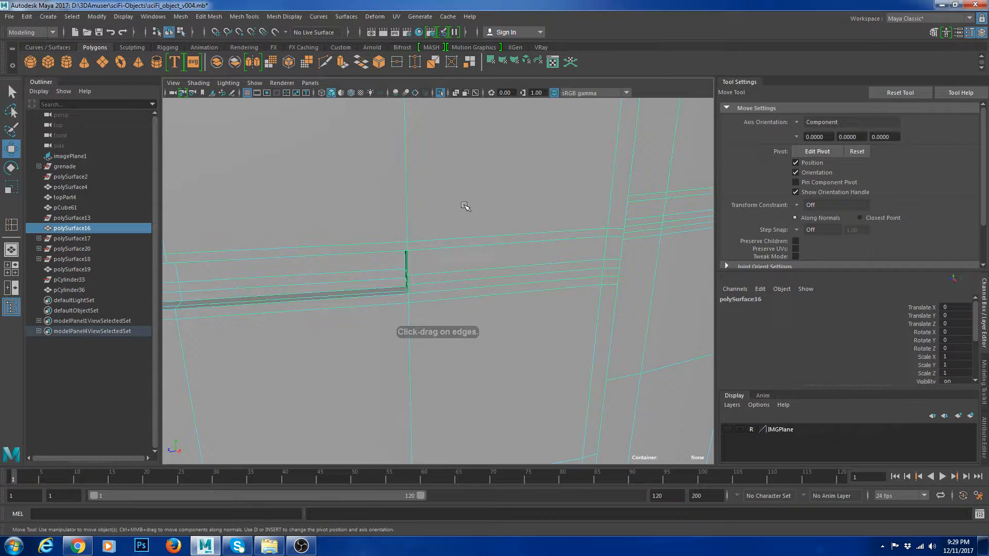
# Insert a vertical edge loop just outside the groove end and cut diagonals joining it to the upper and lower corners with Multi-Cut.
pyautogui.press('g')
pyautogui.moveTo(426, 249); pyautogui.dragTo(421, 249)
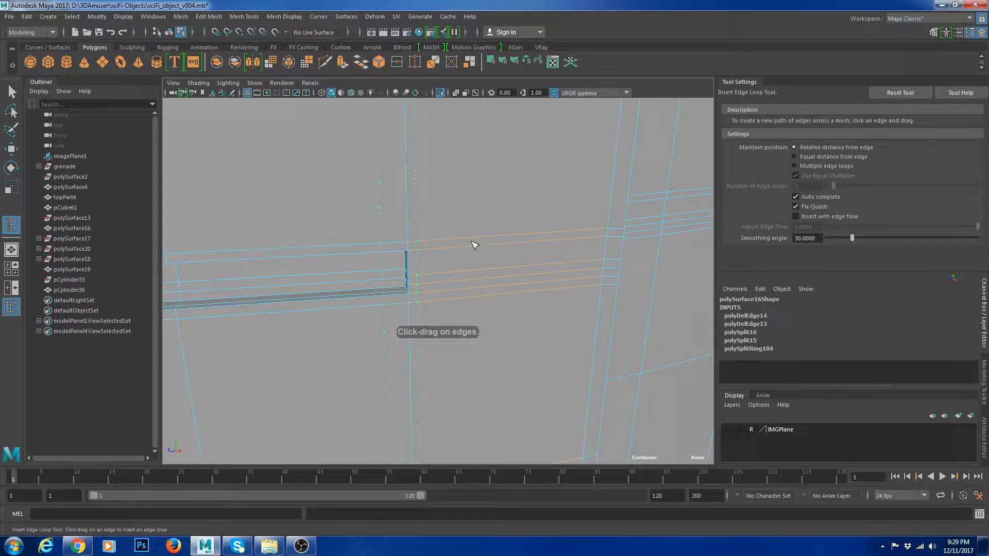
pyautogui.press('w')
pyautogui.moveTo(428, 216)
pyautogui.mouseDown(button='right')
pyautogui.moveTo(427, 182)
pyautogui.moveTo(421, 215)
pyautogui.mouseUp(button='right')
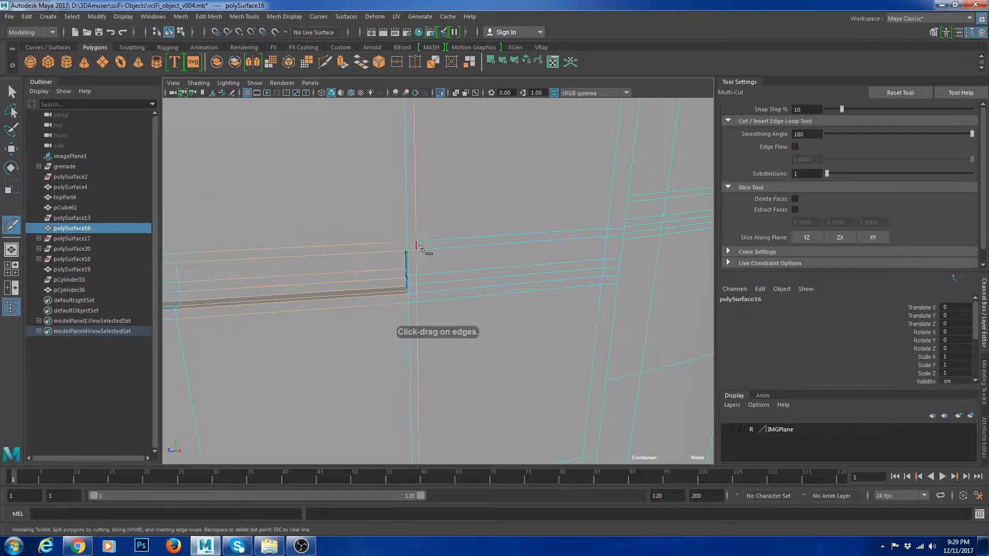
pyautogui.click(418, 249)
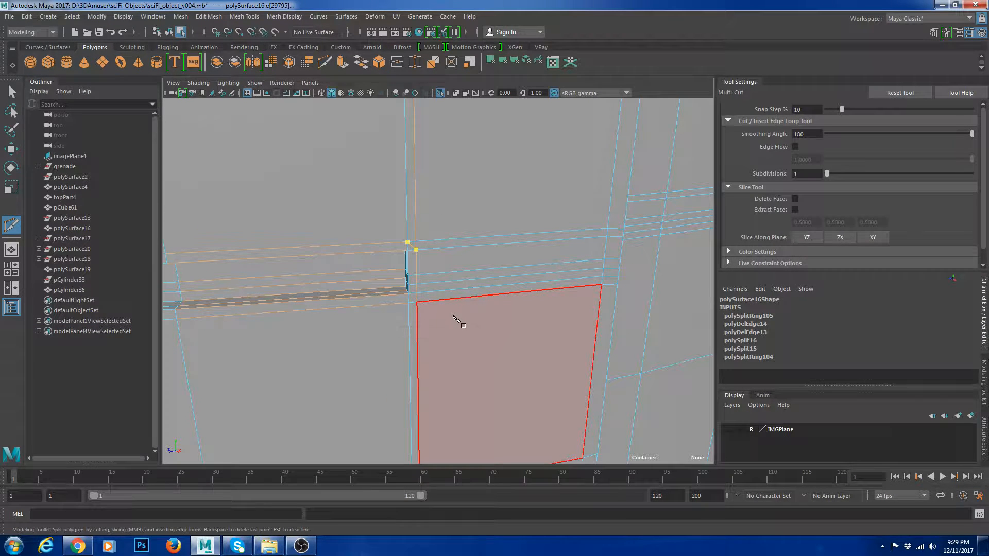
pyautogui.rightClick(414, 295)
pyautogui.click(409, 293)
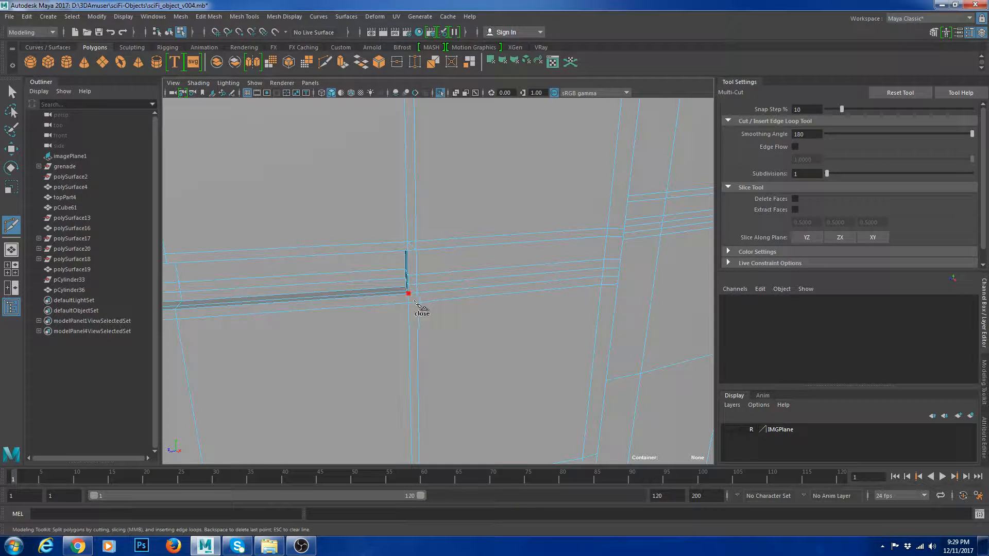
pyautogui.click(416, 302)
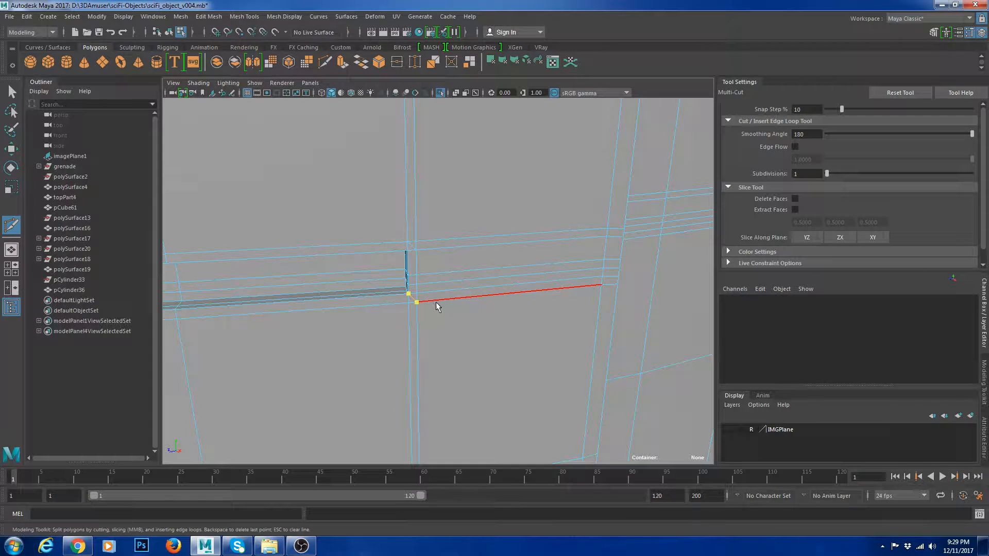
pyautogui.press('w')
pyautogui.moveTo(453, 261); pyautogui.dragTo(477, 246, button='right')
# Cut matching upper and lower corner diagonals at the groove end on the opposite side of the recess with Multi-Cut.
pyautogui.scroll(-6, 486, 275)
pyautogui.keyDown('alt'); pyautogui.moveTo(490, 283); pyautogui.dragTo(527, 348); pyautogui.keyUp('alt')
pyautogui.scroll(8, 527, 349)
pyautogui.keyDown('shift'); pyautogui.moveTo(529, 218); pyautogui.dragTo(473, 219, button='right'); pyautogui.keyUp('shift')
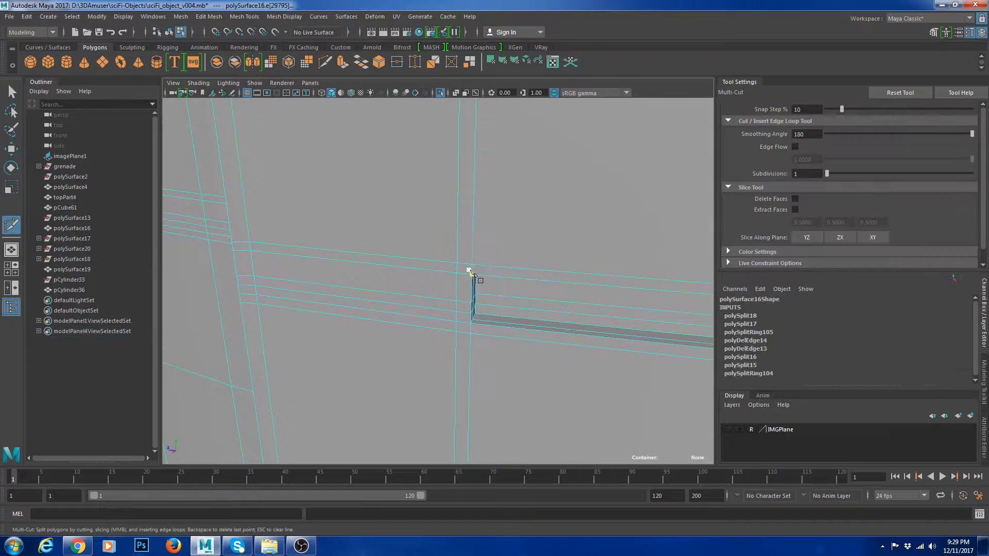
pyautogui.click(472, 275)
pyautogui.click(457, 263)
pyautogui.press('Return')
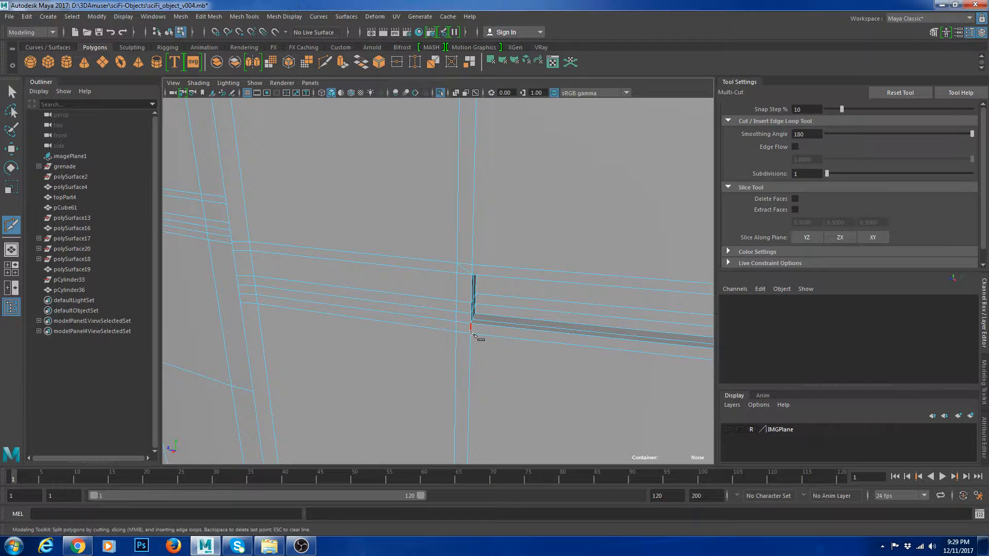
pyautogui.click(471, 323)
pyautogui.click(456, 331)
pyautogui.press('Return')
# Delete the redundant vertical edges above and below the groove end with the newly cut diagonals.
pyautogui.press('w')
pyautogui.press('F8')
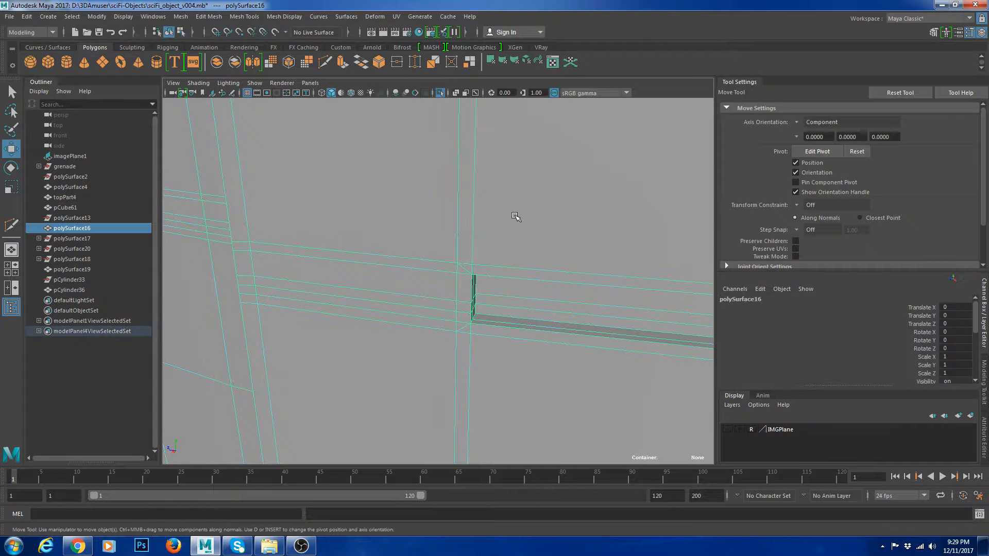
pyautogui.click(477, 217)
pyautogui.moveTo(514, 239); pyautogui.dragTo(394, 264, button='right')
pyautogui.keyDown('shift'); pyautogui.click(472, 380); pyautogui.keyUp('shift')
pyautogui.hotkey('ctrl', 'Delete')
# Delete the short diagonal edge at the upper corner of the groove end on the other side of the recess.
pyautogui.keyDown('alt'); pyautogui.moveTo(394, 263); pyautogui.dragTo(506, 252); pyautogui.keyUp('alt')
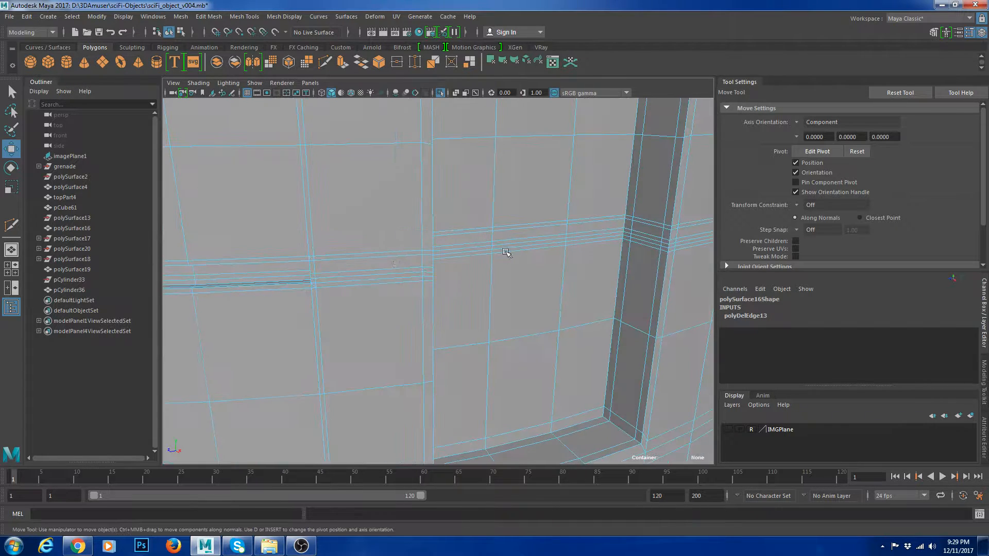
pyautogui.keyDown('alt'); pyautogui.moveTo(370, 264); pyautogui.dragTo(422, 254, button='middle'); pyautogui.keyUp('alt')
pyautogui.keyDown('alt'); pyautogui.moveTo(422, 254); pyautogui.dragTo(494, 246, button='right'); pyautogui.keyUp('alt')
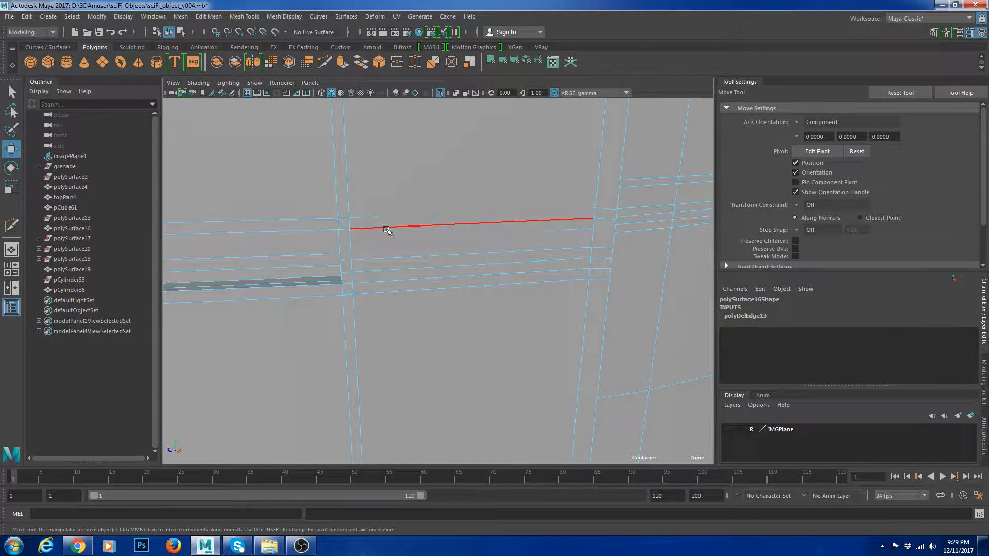
pyautogui.click(353, 202)
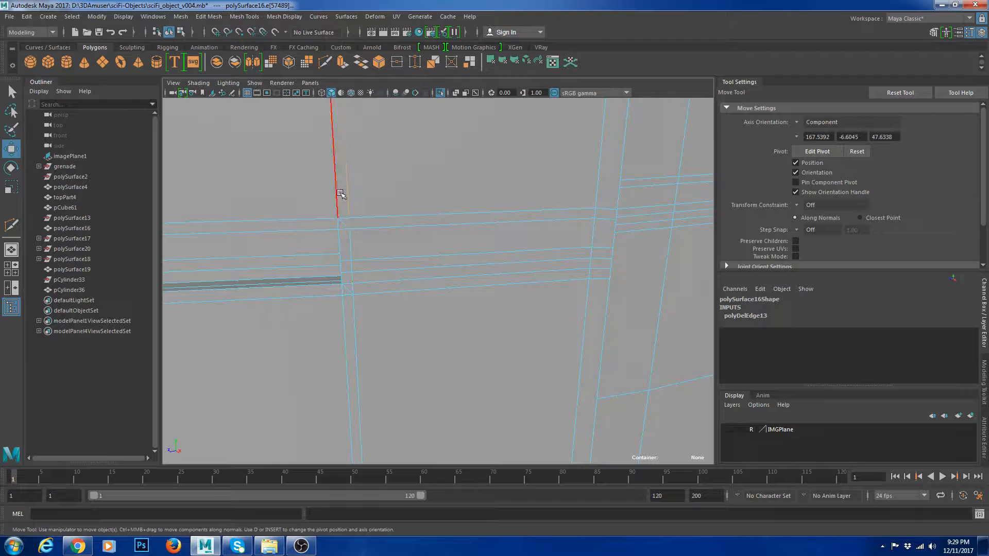
pyautogui.keyDown('shift'); pyautogui.click(359, 333); pyautogui.keyUp('shift')
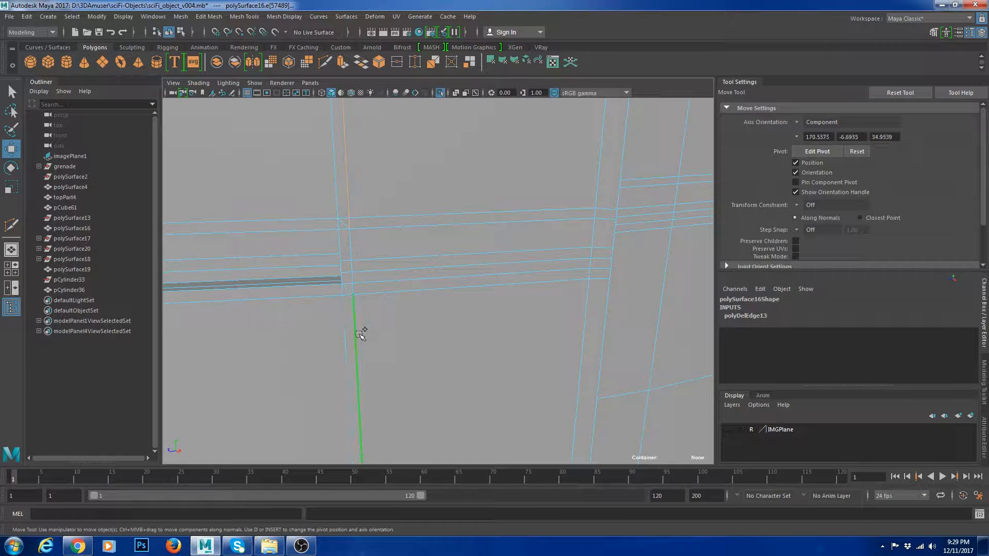
pyautogui.click(348, 447)
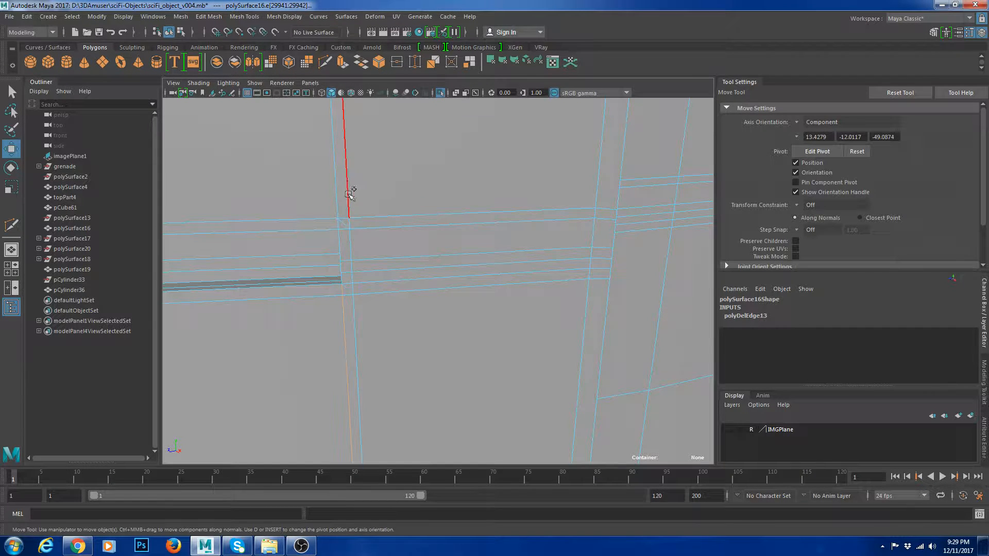
pyautogui.click(348, 235)
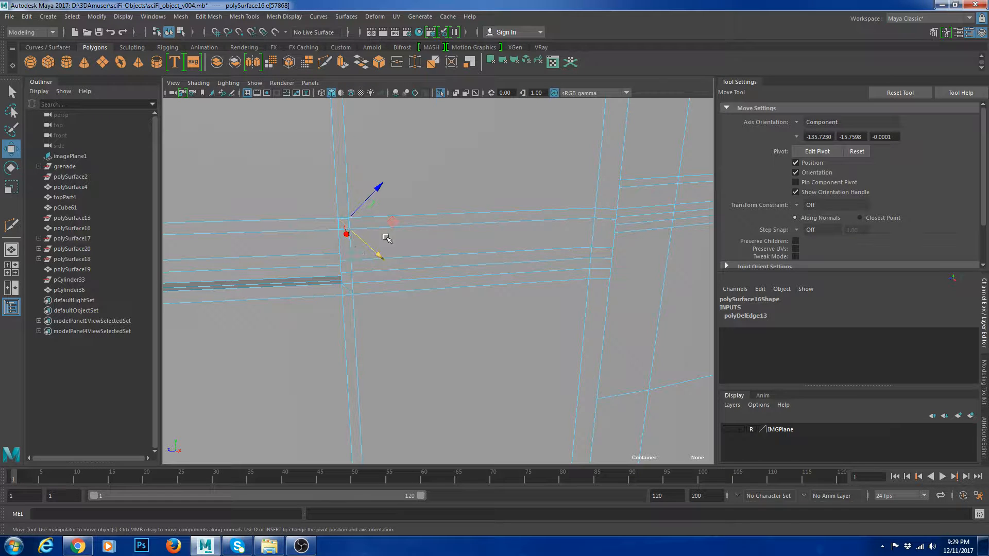
pyautogui.press('Delete')
pyautogui.click(349, 288)
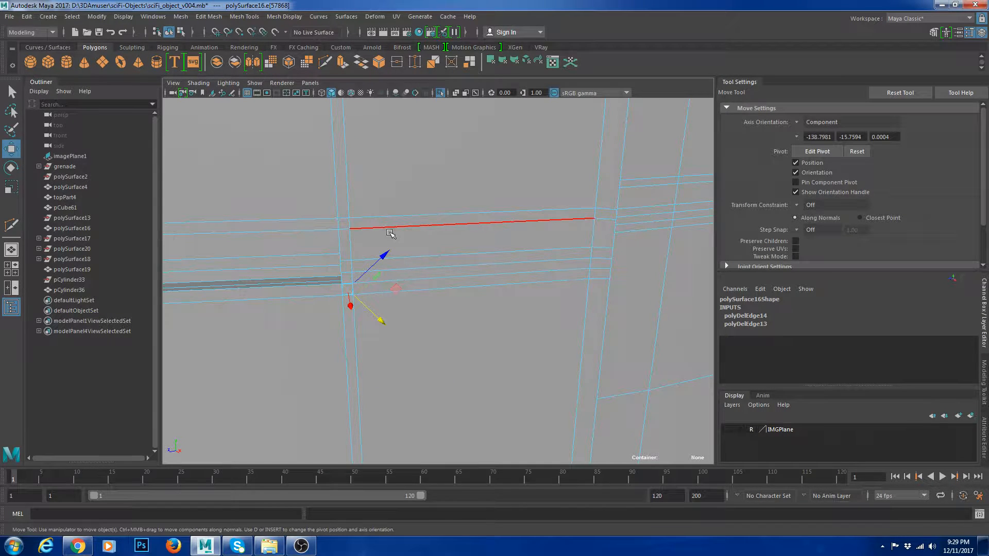
pyautogui.hotkey('ctrl', 'z')
pyautogui.hotkey('ctrl', 'z')
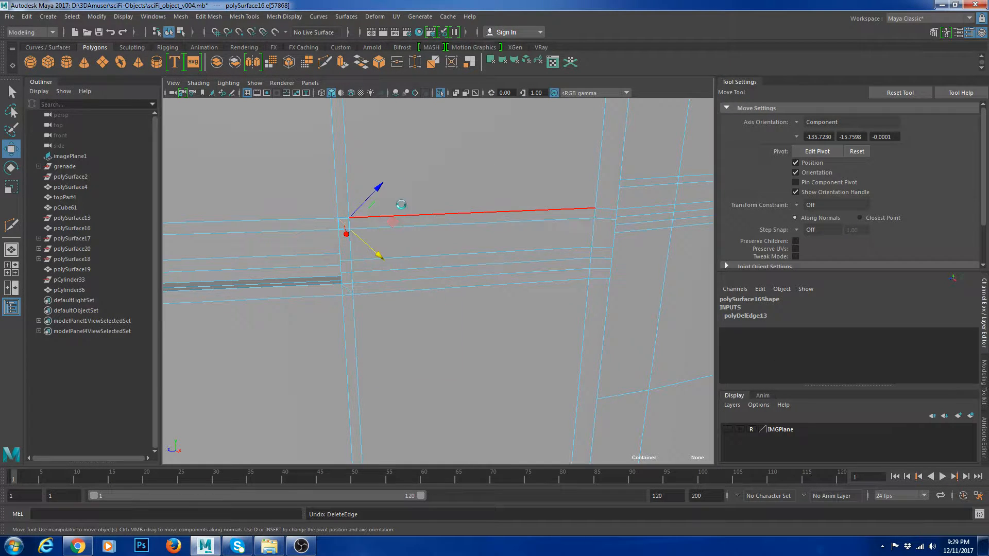
pyautogui.press('Delete')
# Cut a diagonal in the opposite direction across the upper corner of this groove end with Multi-Cut.
pyautogui.press('F8')
pyautogui.keyDown('shift'); pyautogui.moveTo(422, 167); pyautogui.dragTo(355, 202, button='right'); pyautogui.keyUp('shift')
pyautogui.press('w')
pyautogui.press('F8')
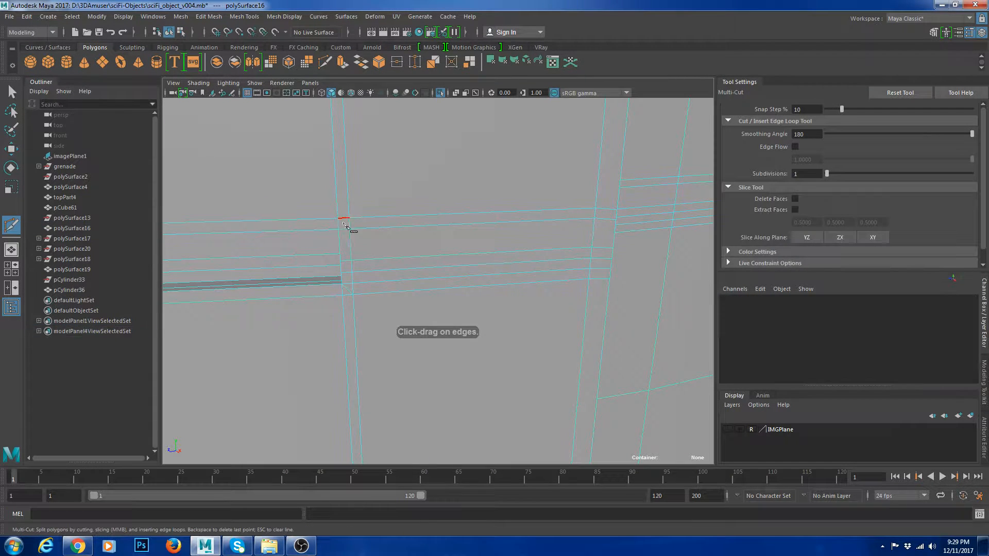
pyautogui.click(336, 230)
pyautogui.click(349, 218)
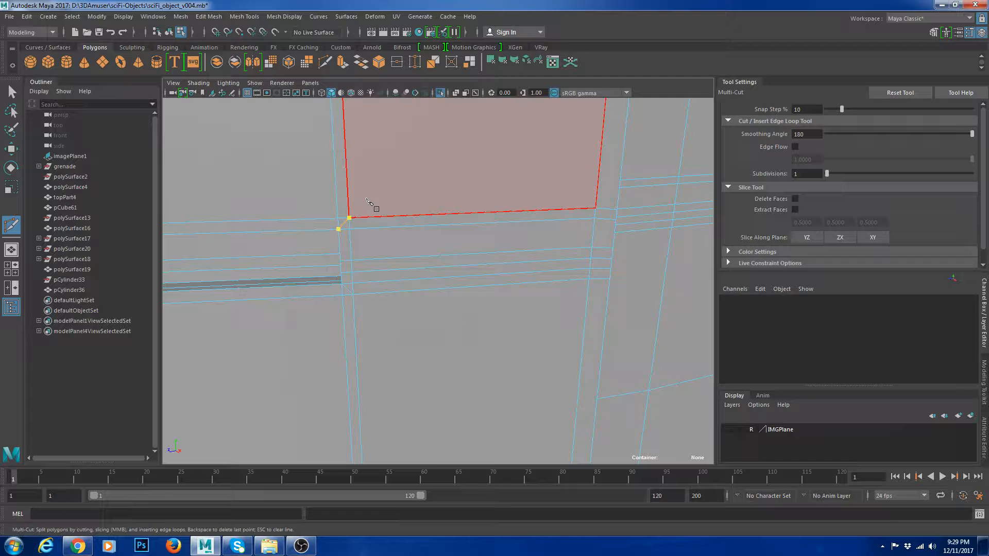
# Delete the redundant vertical edge runs above and below the corners of this groove end.
pyautogui.press('w')
pyautogui.doubleClick(337, 201)
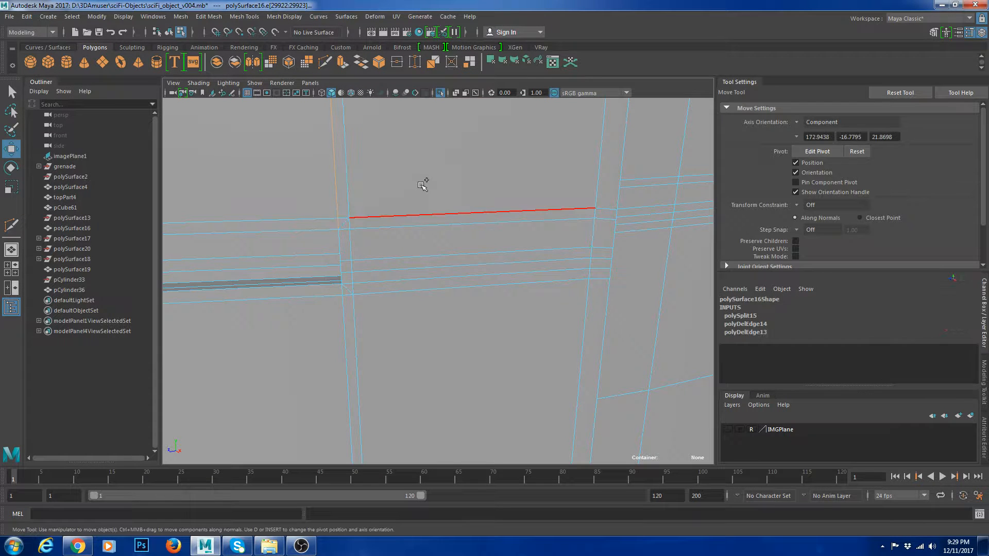
pyautogui.keyDown('shift'); pyautogui.moveTo(423, 180); pyautogui.dragTo(388, 276, button='right'); pyautogui.keyUp('shift')
pyautogui.doubleClick(344, 344)
pyautogui.keyDown('shift'); pyautogui.moveTo(448, 262); pyautogui.dragTo(412, 286, button='right'); pyautogui.keyUp('shift')
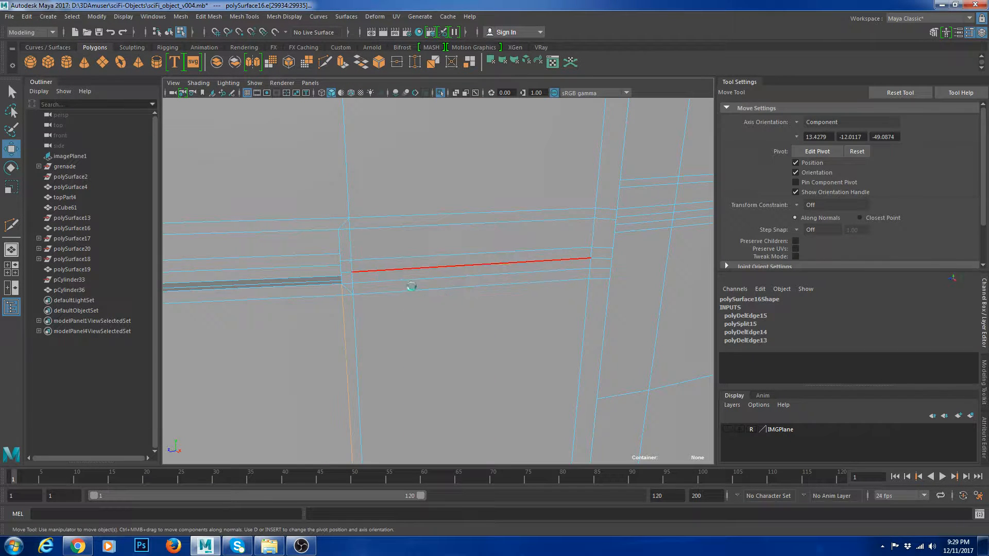
# Delete the surplus horizontal edge loops running from the groove end toward the recess.
pyautogui.doubleClick(485, 280)
pyautogui.keyDown('shift'); pyautogui.moveTo(451, 231); pyautogui.dragTo(438, 240, button='right'); pyautogui.keyUp('shift')
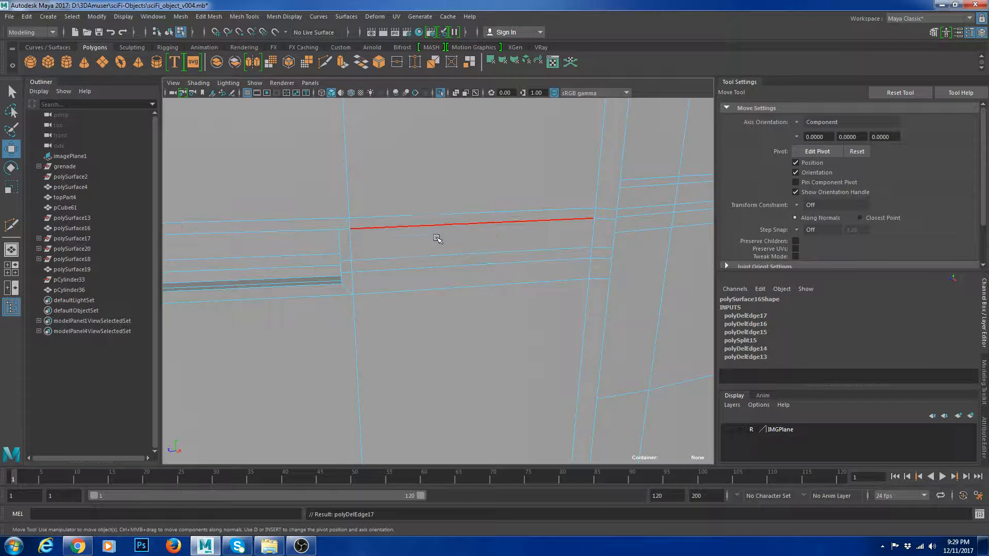
pyautogui.doubleClick(440, 228)
pyautogui.keyDown('shift'); pyautogui.moveTo(501, 174); pyautogui.dragTo(490, 183, button='right'); pyautogui.keyUp('shift')
# Preview the casing smoothed and examine the groove ends on both sides of the recess, comparing smooth and unsmoothed display.
pyautogui.scroll(-7, 517, 221)
pyautogui.keyDown('alt'); pyautogui.moveTo(516, 224); pyautogui.dragTo(409, 235); pyautogui.keyUp('alt')
pyautogui.moveTo(404, 232); pyautogui.dragTo(472, 251, button='right')
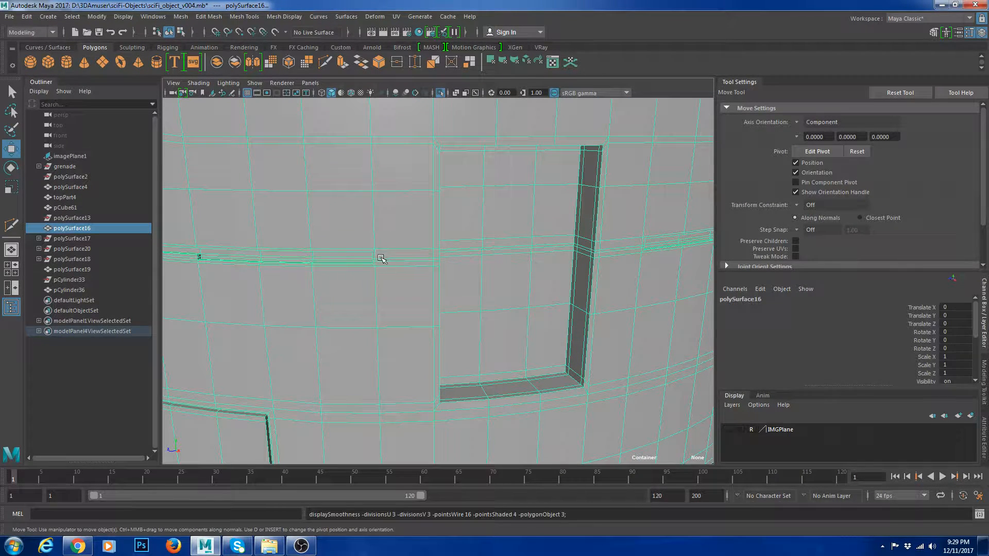
pyautogui.scroll(-5, 430, 291)
pyautogui.click(534, 354)
pyautogui.scroll(5, 417, 276)
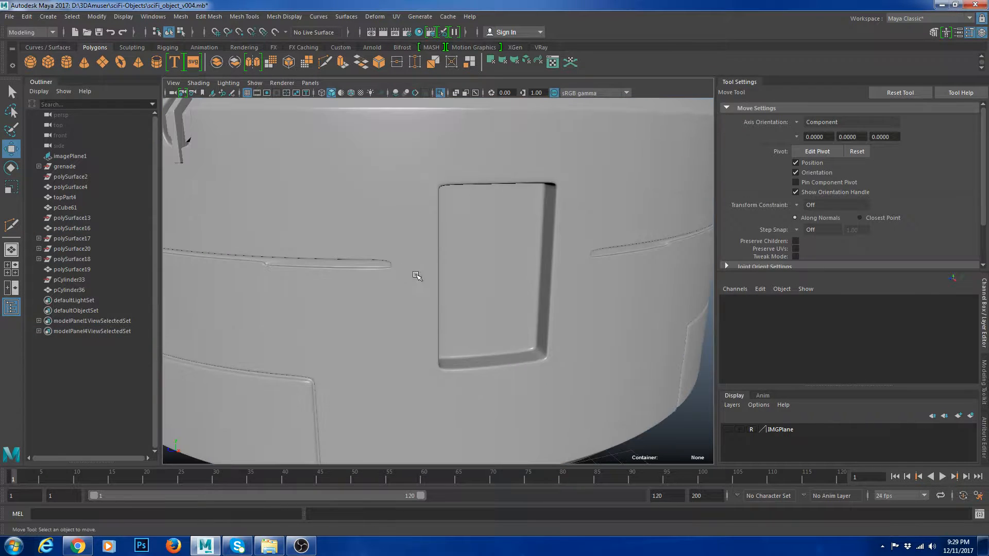
pyautogui.keyDown('alt'); pyautogui.moveTo(484, 295); pyautogui.dragTo(409, 282); pyautogui.keyUp('alt')
pyautogui.keyDown('alt'); pyautogui.moveTo(436, 289); pyautogui.dragTo(505, 333, button='right'); pyautogui.keyUp('alt')
pyautogui.keyDown('alt'); pyautogui.moveTo(386, 252); pyautogui.dragTo(439, 288, button='middle'); pyautogui.keyUp('alt')
pyautogui.keyDown('alt'); pyautogui.moveTo(439, 289); pyautogui.dragTo(477, 303, button='right'); pyautogui.keyUp('alt')
pyautogui.click(346, 227)
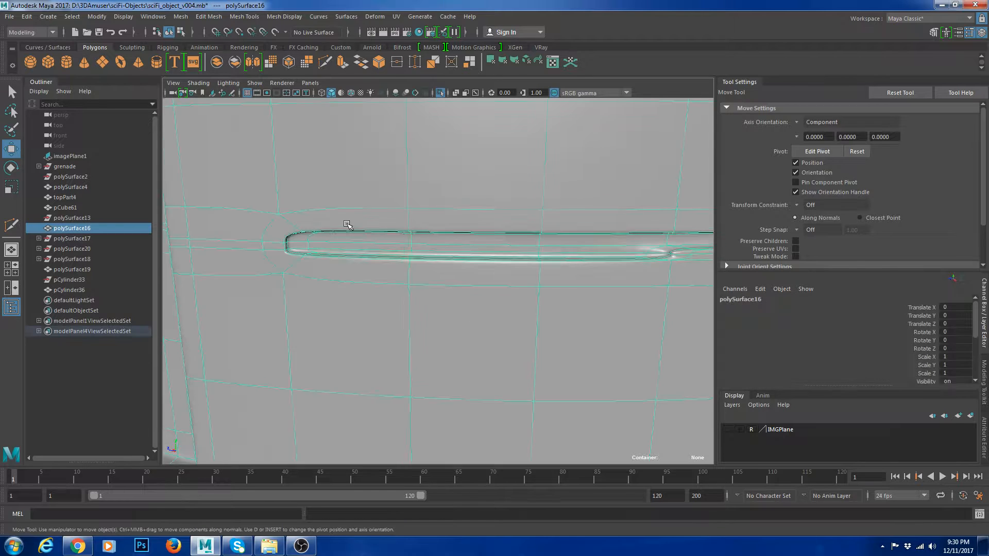
pyautogui.press('1')
pyautogui.press('3')
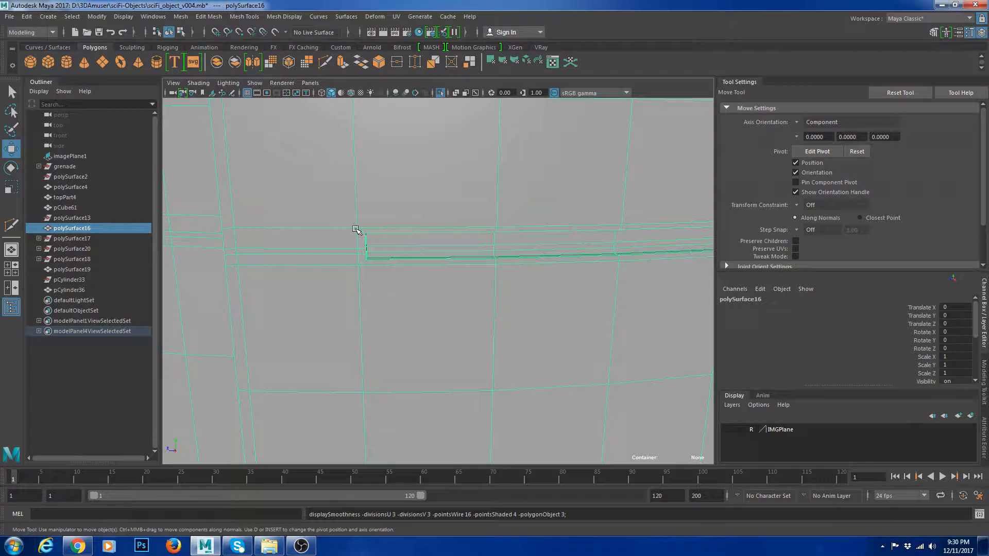
pyautogui.keyDown('alt'); pyautogui.moveTo(309, 239); pyautogui.dragTo(329, 250, button='right'); pyautogui.keyUp('alt')
pyautogui.press('1')
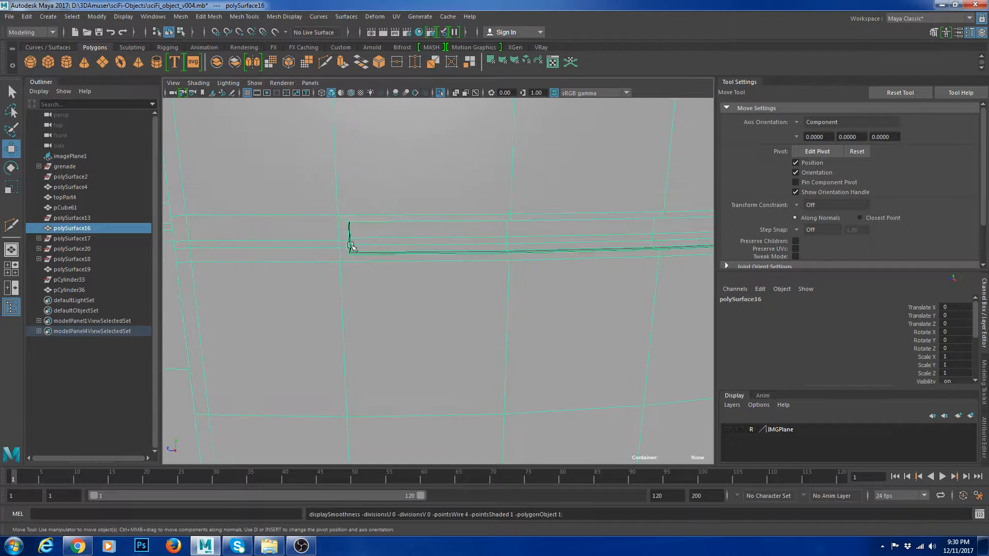
# Insert a supporting edge loop close around the outer border of the groove.
pyautogui.press('g')
pyautogui.moveTo(347, 226); pyautogui.dragTo(347, 223)
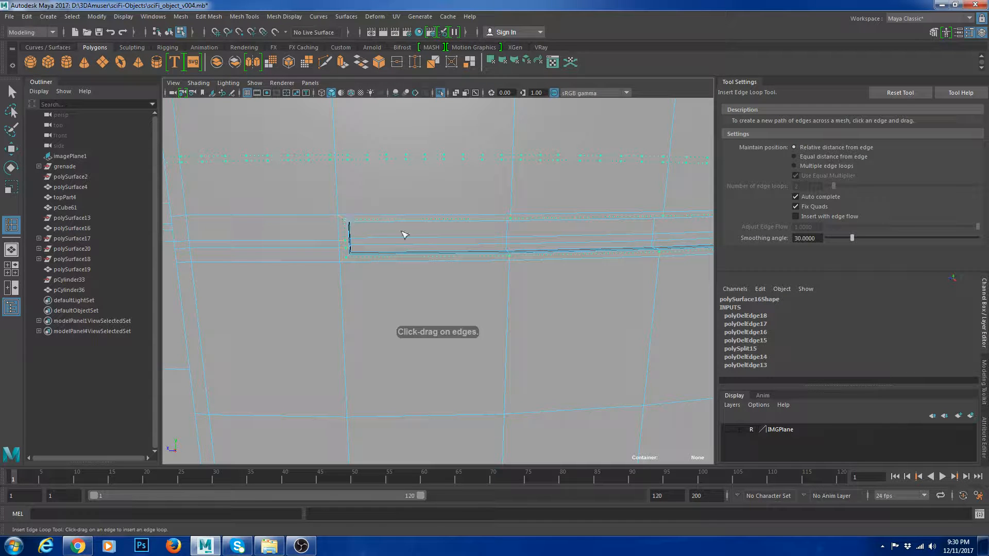
pyautogui.moveTo(404, 235); pyautogui.dragTo(414, 235)
pyautogui.press('w')
pyautogui.press('F8')
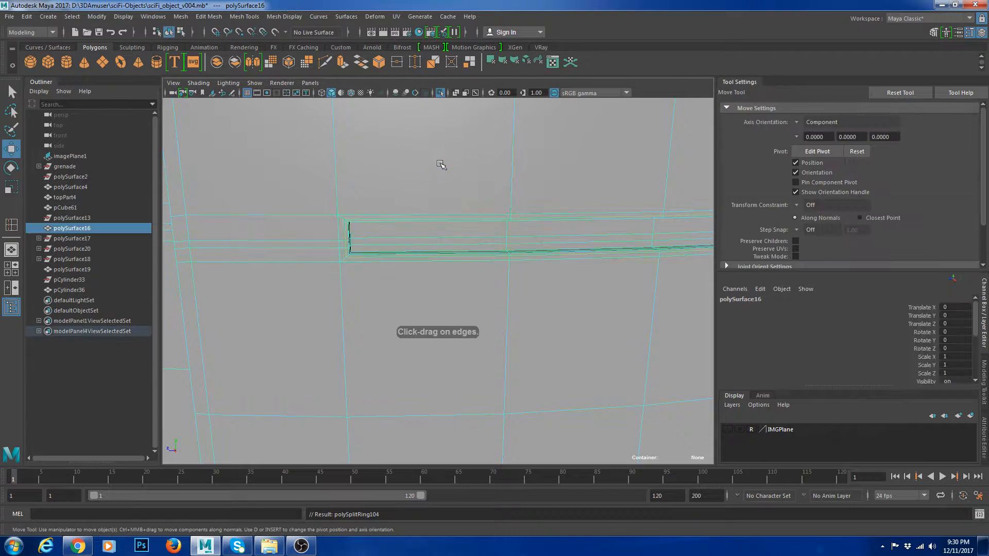
# Preview the casing smoothed and examine the groove and recess from several sides and distances.
pyautogui.press('3')
pyautogui.scroll(-15, 461, 226)
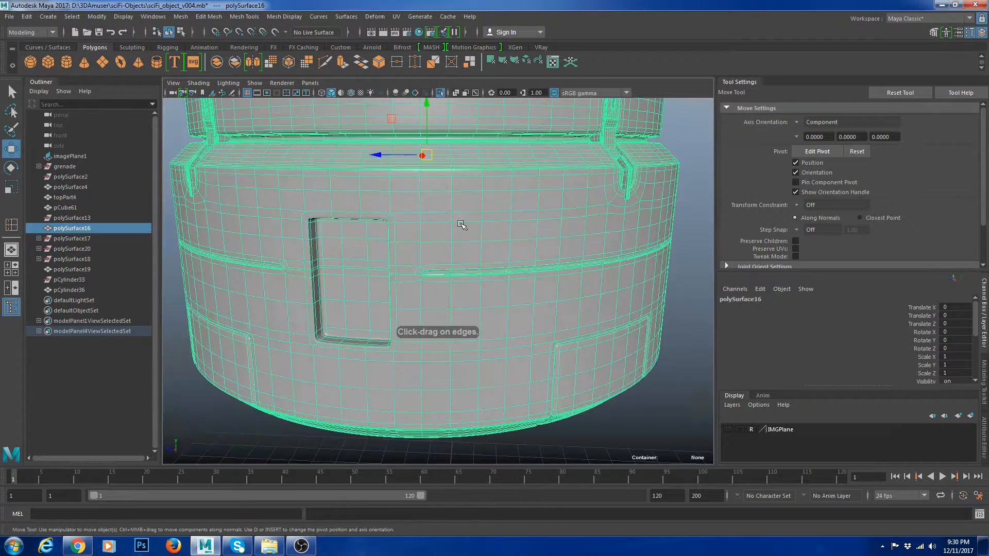
pyautogui.click(605, 316)
pyautogui.moveTo(605, 316)
pyautogui.keyDown('alt'); pyautogui.mouseDown()
pyautogui.moveTo(545, 323)
pyautogui.moveTo(519, 302)
pyautogui.moveTo(496, 303)
pyautogui.mouseUp(); pyautogui.keyUp('alt')
pyautogui.scroll(-8, 518, 303)
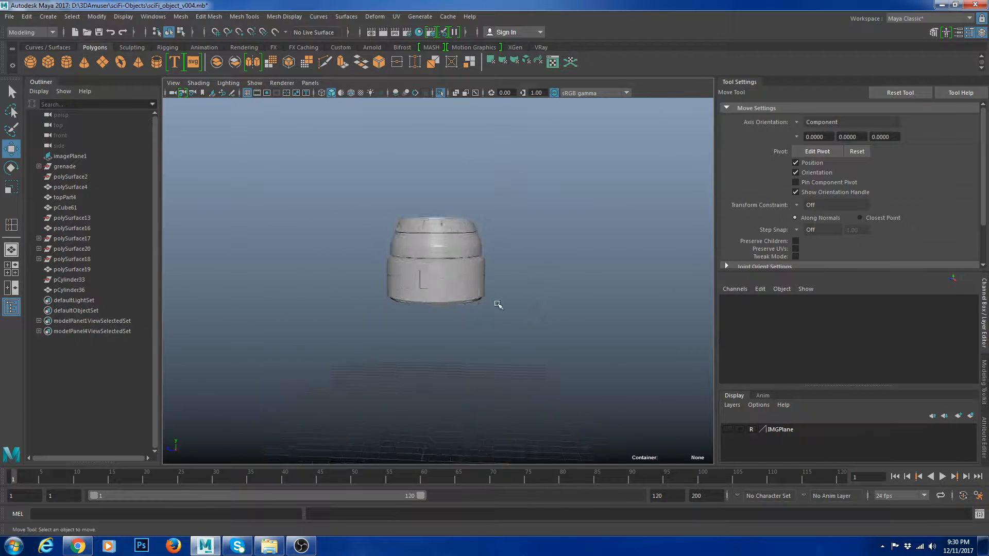
pyautogui.scroll(9, 464, 305)
pyautogui.keyDown('alt'); pyautogui.moveTo(377, 303); pyautogui.dragTo(504, 312); pyautogui.keyUp('alt')
pyautogui.scroll(-8, 600, 305)
pyautogui.scroll(5, 463, 319)
pyautogui.keyDown('alt'); pyautogui.moveTo(417, 329); pyautogui.dragTo(394, 302); pyautogui.keyUp('alt')
pyautogui.scroll(8, 392, 301)
# Turn off smooth preview and delete the supporting edge loop around the groove's border.
pyautogui.click(382, 300)
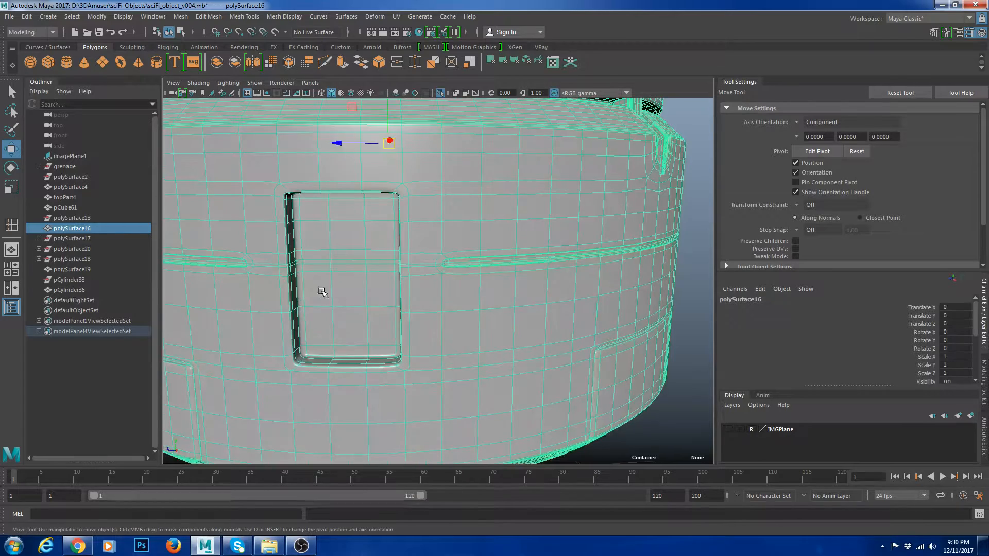
pyautogui.scroll(12, 479, 305)
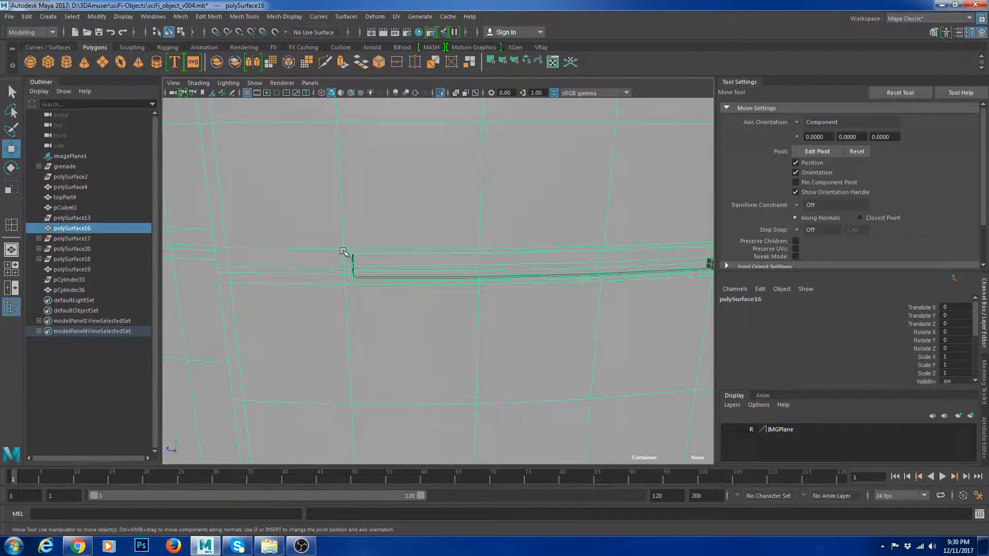
pyautogui.scroll(4, 344, 253)
pyautogui.moveTo(332, 270); pyautogui.dragTo(331, 243, button='right')
pyautogui.doubleClick(331, 241)
pyautogui.doubleClick(331, 236)
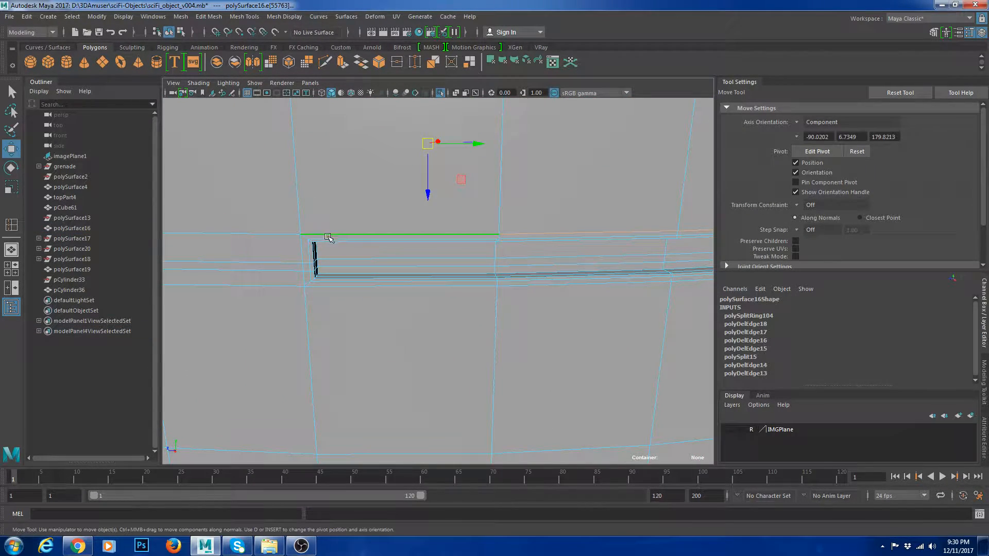
pyautogui.doubleClick(347, 239)
pyautogui.hotkey('ctrl', 'Delete')
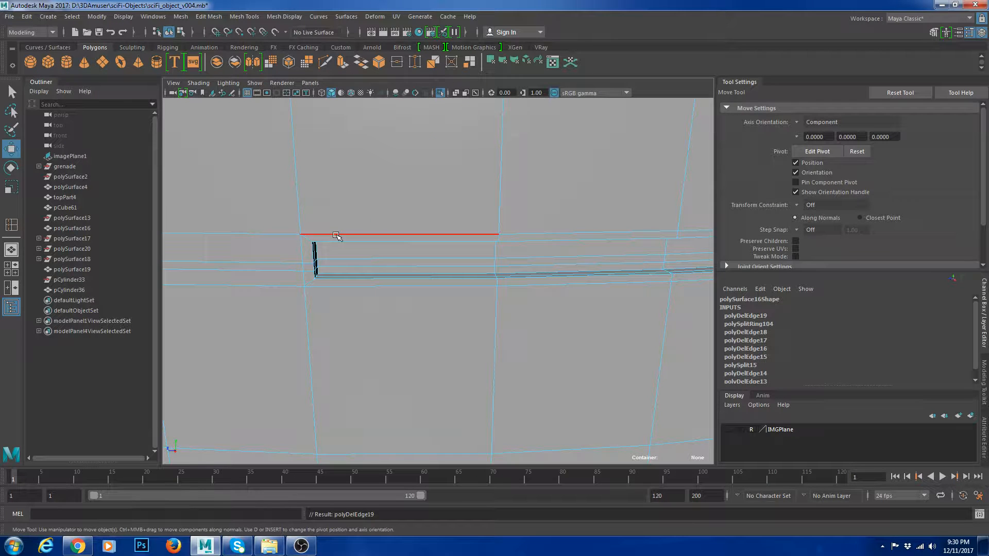
# Delete the ring of faces bordering the groove and the remaining groove faces inside it.
pyautogui.moveTo(338, 238); pyautogui.dragTo(338, 257, button='right')
pyautogui.click(339, 239)
pyautogui.keyDown('shift'); pyautogui.doubleClick(309, 247); pyautogui.keyUp('shift')
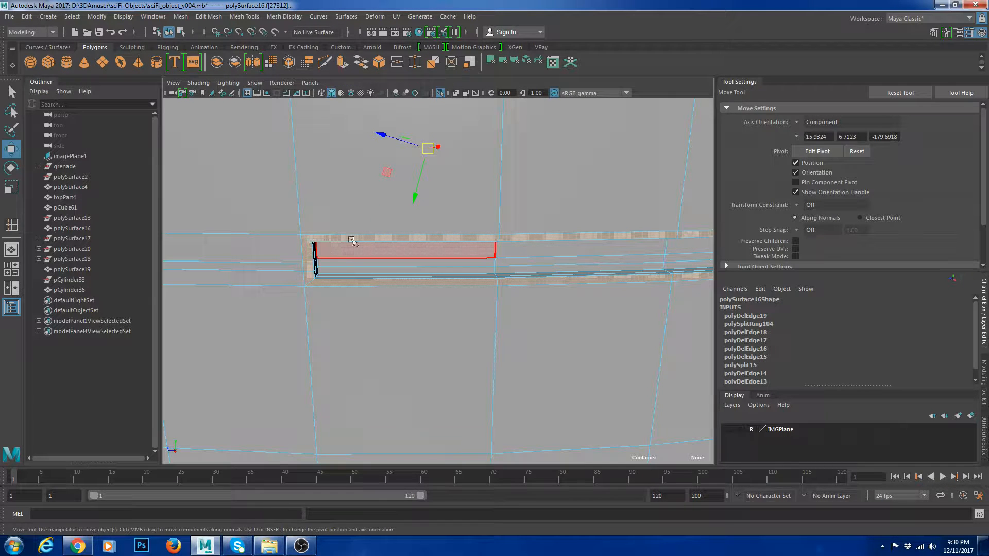
pyautogui.press('Delete')
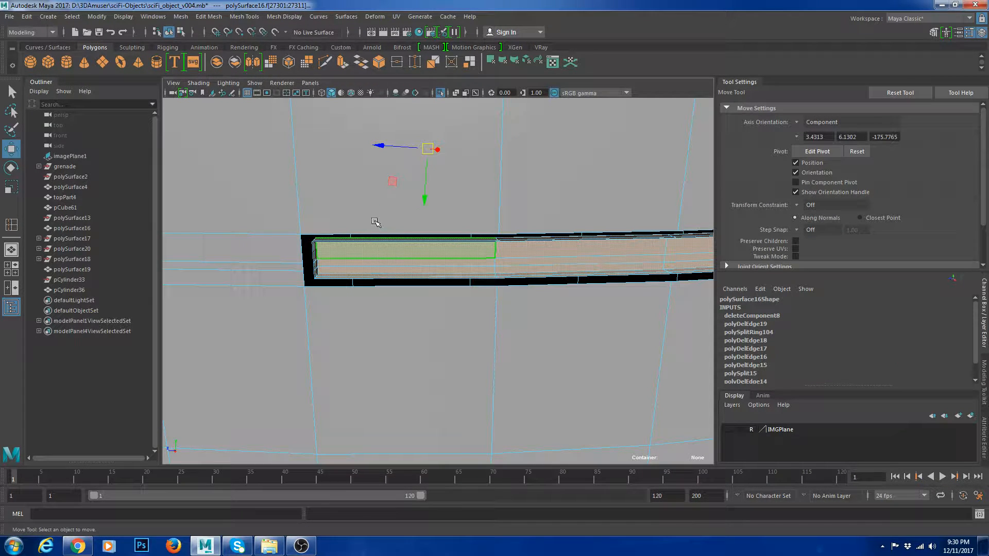
pyautogui.press('Delete')
# Delete the leftover horizontal edges running from the end of the open gap toward the recess.
pyautogui.click(285, 265)
pyautogui.keyDown('shift'); pyautogui.rightClick(467, 174); pyautogui.keyUp('shift')
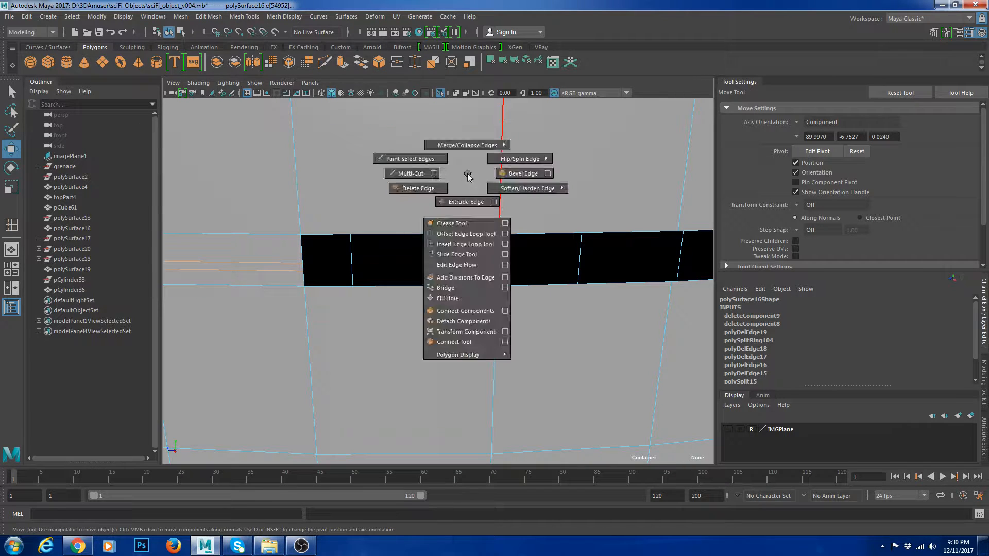
pyautogui.click(435, 186)
# Try to bridge the border edges of the open gap around the casing.
pyautogui.doubleClick(418, 226)
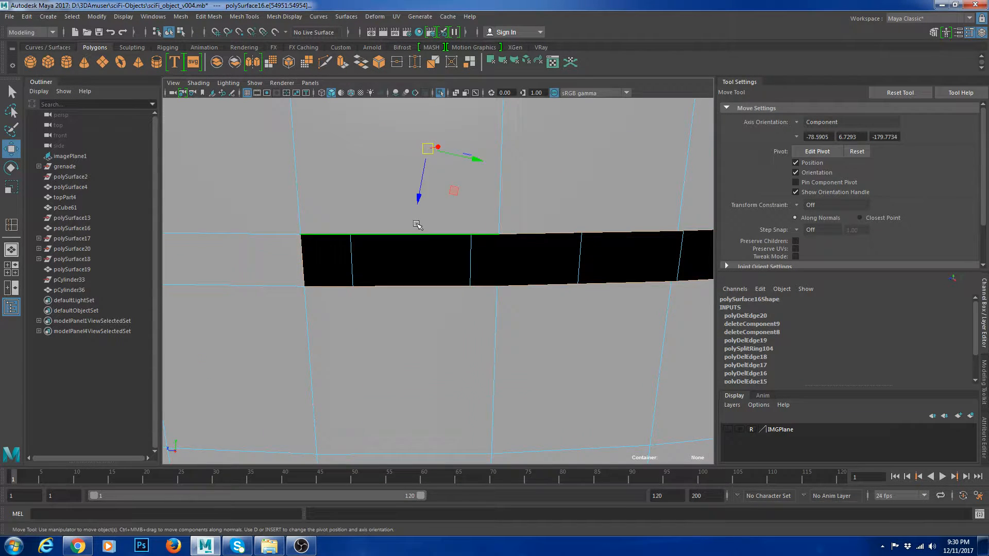
pyautogui.scroll(-6, 418, 227)
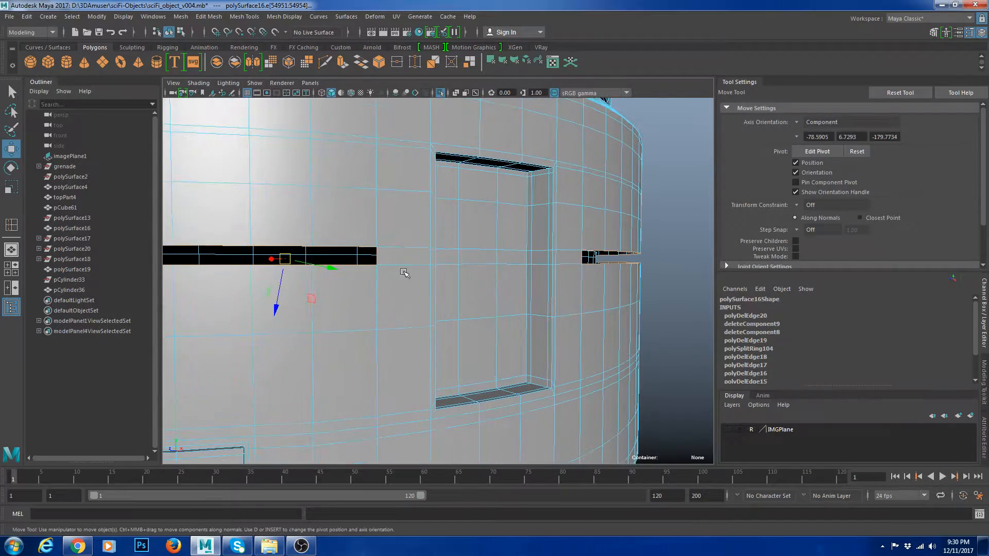
pyautogui.keyDown('alt'); pyautogui.moveTo(566, 260); pyautogui.dragTo(505, 260); pyautogui.keyUp('alt')
pyautogui.scroll(2, 505, 261)
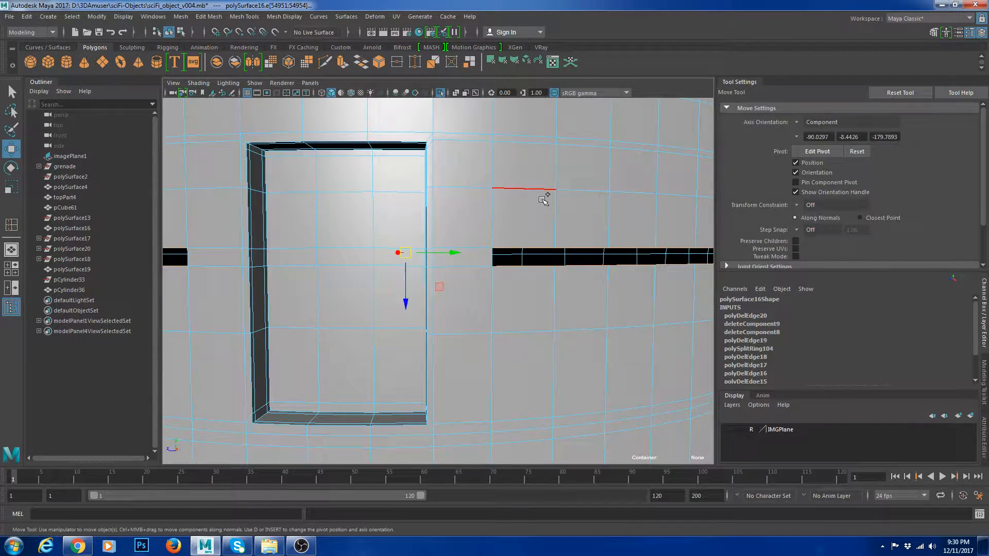
pyautogui.keyDown('shift'); pyautogui.moveTo(544, 200); pyautogui.dragTo(518, 317, button='right'); pyautogui.keyUp('shift')
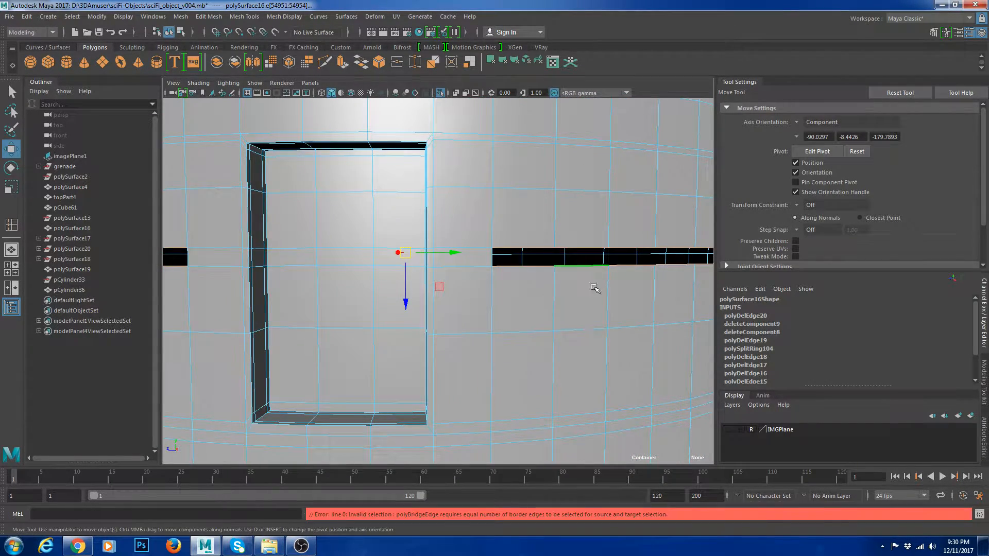
pyautogui.scroll(-8, 595, 289)
pyautogui.scroll(4, 396, 312)
pyautogui.keyDown('alt'); pyautogui.moveTo(329, 309); pyautogui.dragTo(466, 320); pyautogui.keyUp('alt')
pyautogui.keyDown('alt'); pyautogui.moveTo(419, 320); pyautogui.dragTo(442, 319, button='middle'); pyautogui.keyUp('alt')
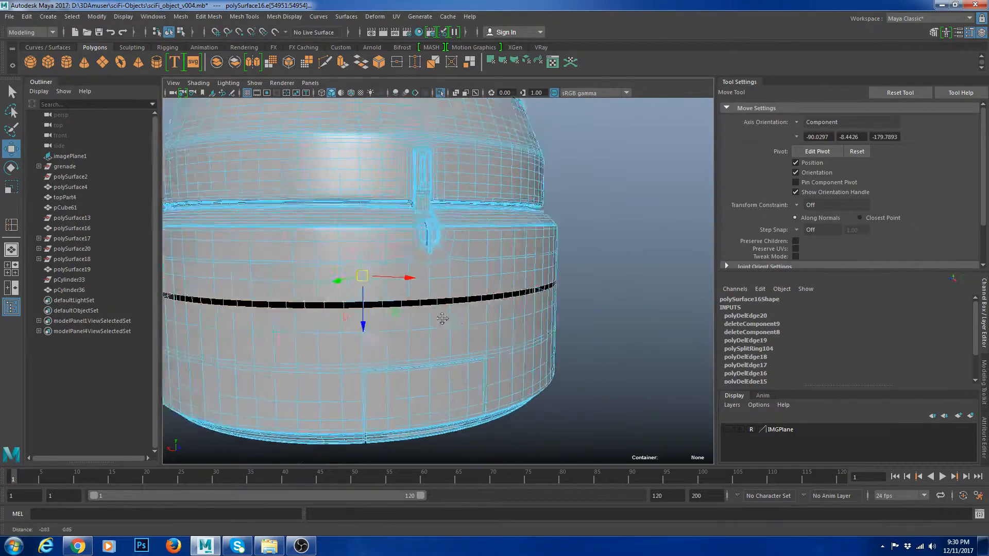
pyautogui.scroll(5, 442, 318)
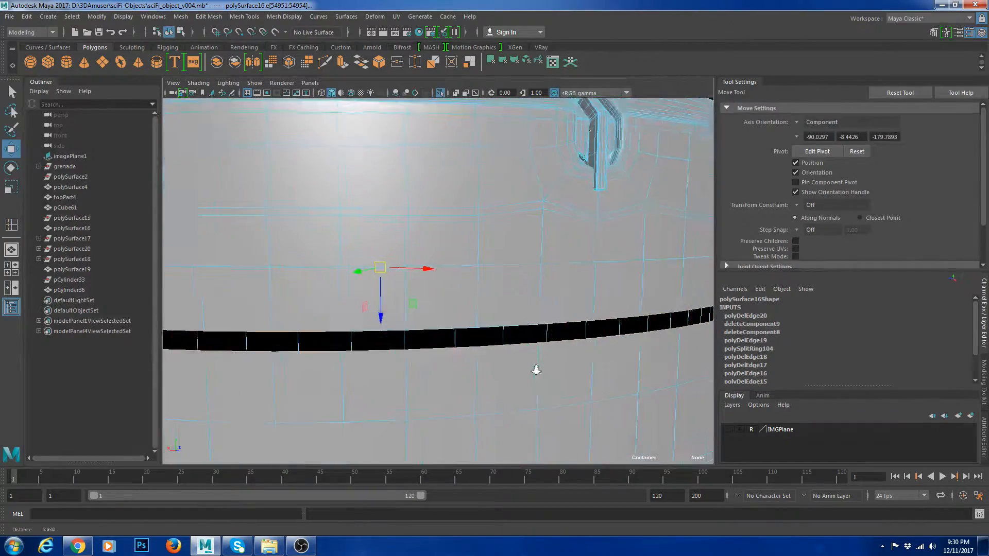
# Select the border edges on both sides of the open gap around the casing and bridge them closed.
pyautogui.keyDown('shift'); pyautogui.click(507, 328); pyautogui.keyUp('shift')
pyautogui.scroll(-8, 547, 327)
pyautogui.scroll(4, 512, 360)
pyautogui.keyDown('alt'); pyautogui.moveTo(493, 331); pyautogui.dragTo(562, 356); pyautogui.keyUp('alt')
pyautogui.keyDown('alt'); pyautogui.moveTo(454, 330); pyautogui.dragTo(499, 336, button='middle'); pyautogui.keyUp('alt')
pyautogui.scroll(3, 479, 319)
pyautogui.keyDown('alt'); pyautogui.moveTo(515, 333); pyautogui.dragTo(417, 313); pyautogui.keyUp('alt')
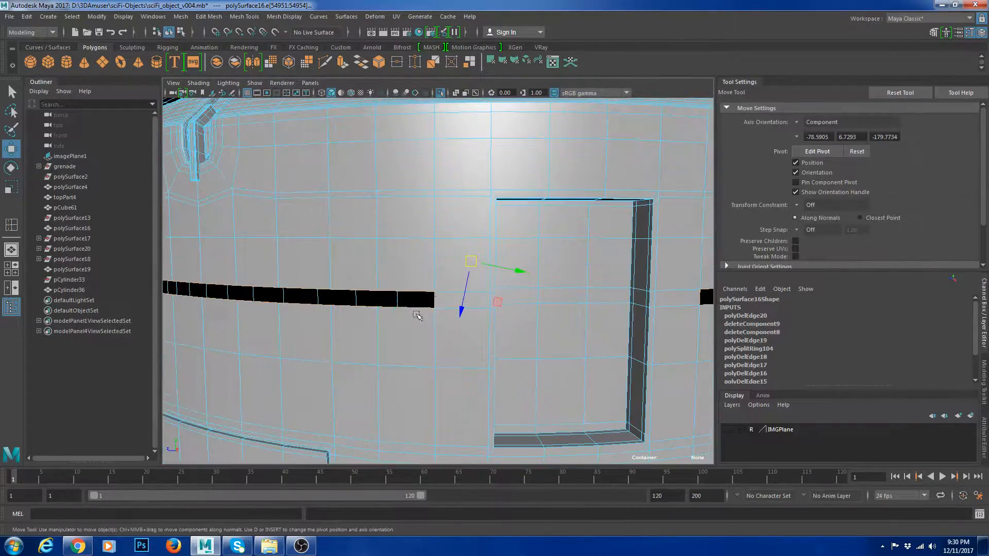
pyautogui.keyDown('alt'); pyautogui.moveTo(515, 300); pyautogui.dragTo(446, 295); pyautogui.keyUp('alt')
pyautogui.keyDown('shift'); pyautogui.click(517, 291); pyautogui.keyUp('shift')
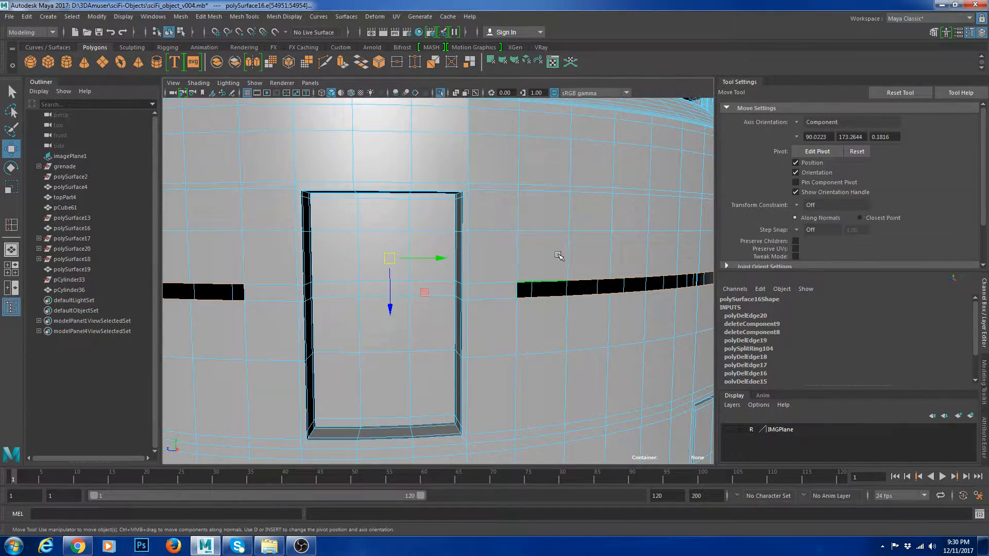
pyautogui.keyDown('shift'); pyautogui.moveTo(566, 221); pyautogui.dragTo(557, 339, button='right'); pyautogui.keyUp('shift')
# Return the casing to object mode, compare its smooth preview with the unsmoothed mesh, and exit isolation to show the whole grenade.
pyautogui.moveTo(528, 262); pyautogui.dragTo(570, 234, button='right')
pyautogui.press('f')
pyautogui.press('3')
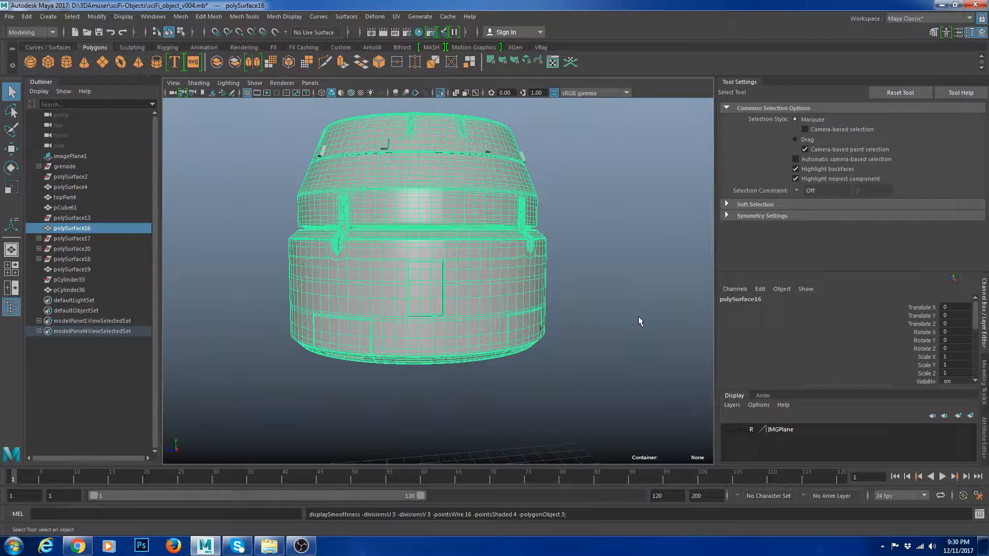
pyautogui.press('1')
pyautogui.click(641, 314)
pyautogui.hotkey('ctrl', '1')
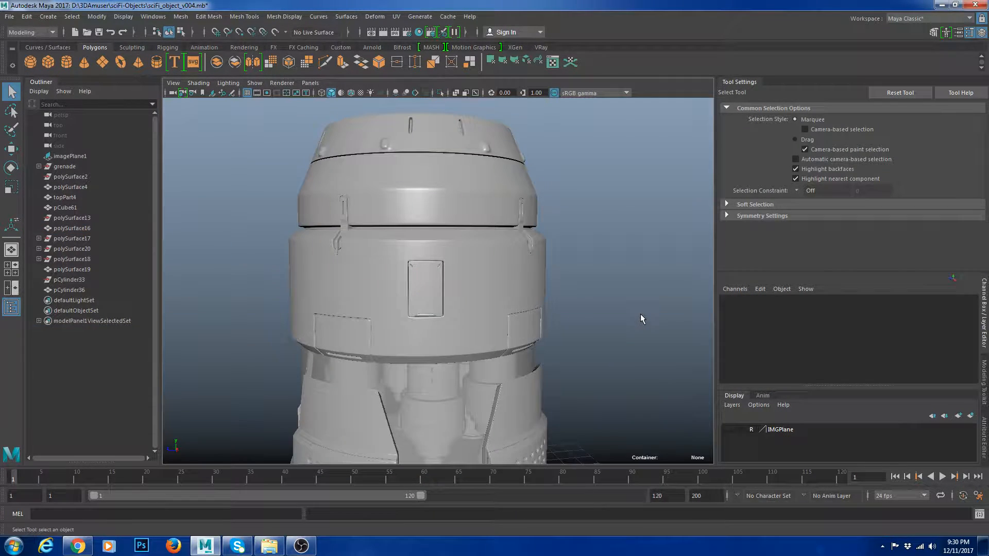
# Turn on smooth preview for the upper casing and check the bridged area beside the rectangular recess.
pyautogui.click(493, 284)
pyautogui.press('1')
pyautogui.press('3')
pyautogui.keyDown('alt'); pyautogui.moveTo(453, 271); pyautogui.dragTo(529, 271, button='right'); pyautogui.keyUp('alt')
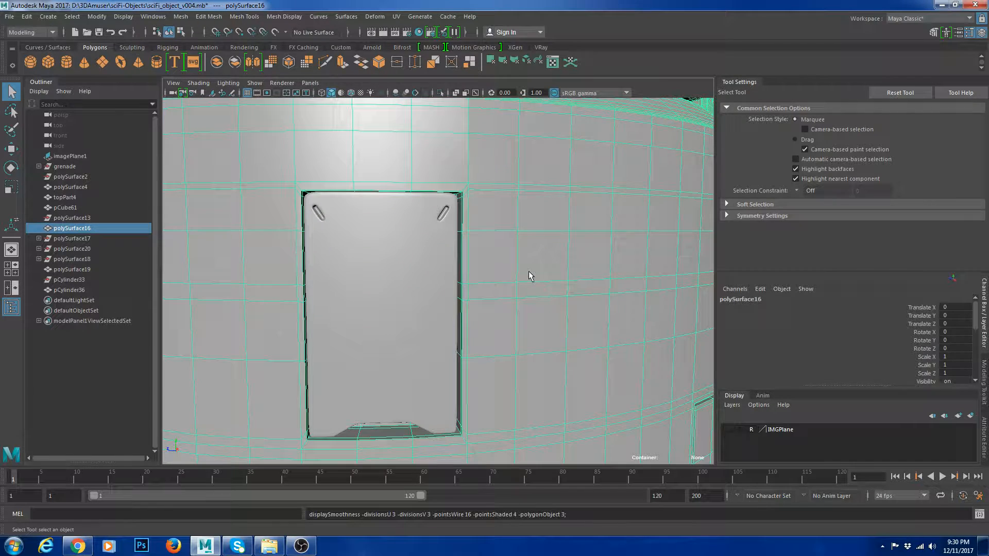
pyautogui.scroll(-5, 530, 293)
pyautogui.keyDown('alt'); pyautogui.moveTo(502, 285); pyautogui.dragTo(506, 332); pyautogui.keyUp('alt')
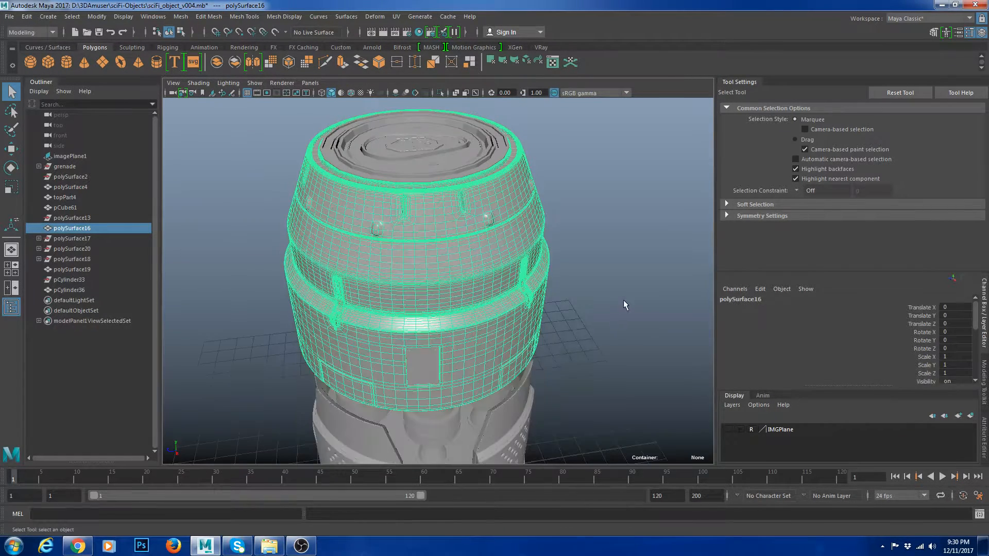
# Examine the complete grenade model from the sides and from above.
pyautogui.click(623, 300)
pyautogui.scroll(-5, 623, 299)
pyautogui.moveTo(356, 201)
pyautogui.mouseDown()
pyautogui.moveTo(577, 362)
pyautogui.moveTo(598, 339)
pyautogui.mouseUp()
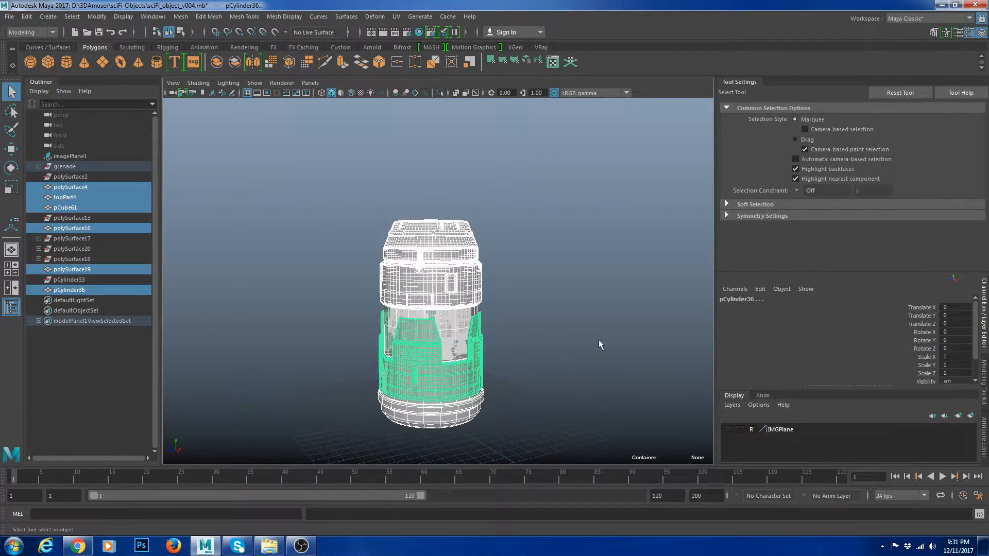
pyautogui.click(598, 339)
pyautogui.keyDown('alt'); pyautogui.moveTo(551, 350); pyautogui.dragTo(546, 303, button='middle'); pyautogui.keyUp('alt')
pyautogui.moveTo(546, 303)
pyautogui.keyDown('alt'); pyautogui.mouseDown()
pyautogui.moveTo(536, 285)
pyautogui.moveTo(548, 259)
pyautogui.moveTo(587, 257)
pyautogui.mouseUp(); pyautogui.keyUp('alt')
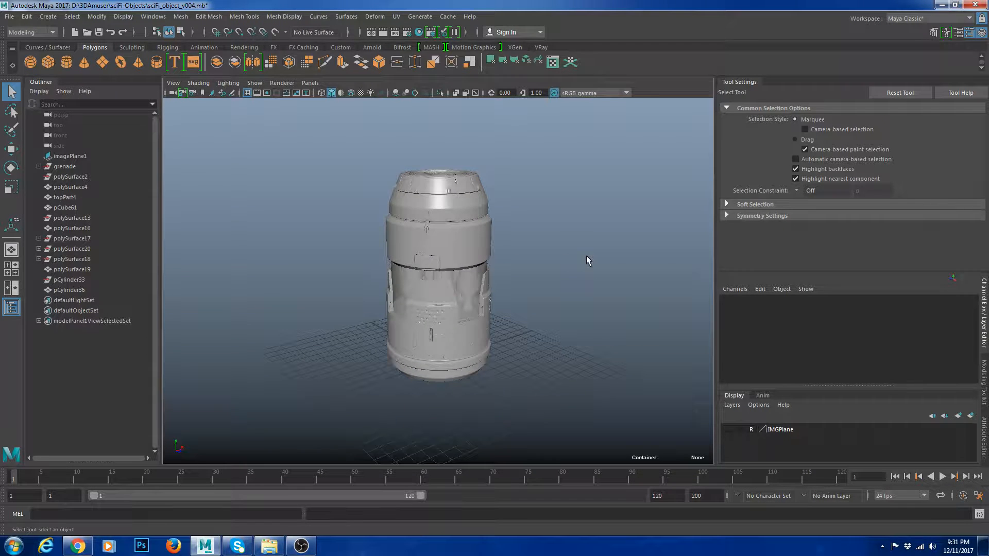
pyautogui.keyDown('alt'); pyautogui.moveTo(489, 218); pyautogui.dragTo(418, 253); pyautogui.keyUp('alt')
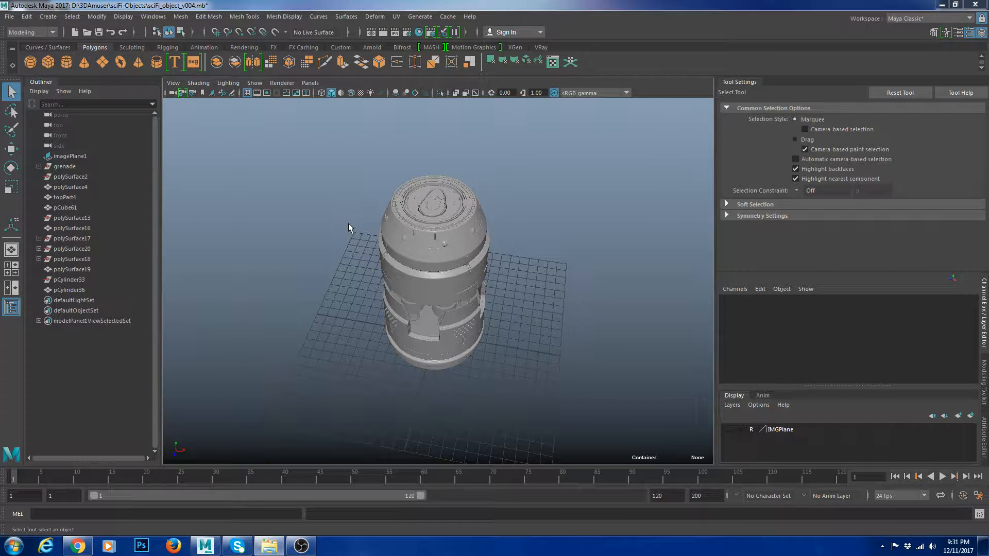
pyautogui.keyDown('alt'); pyautogui.moveTo(407, 252); pyautogui.dragTo(410, 203); pyautogui.keyUp('alt')
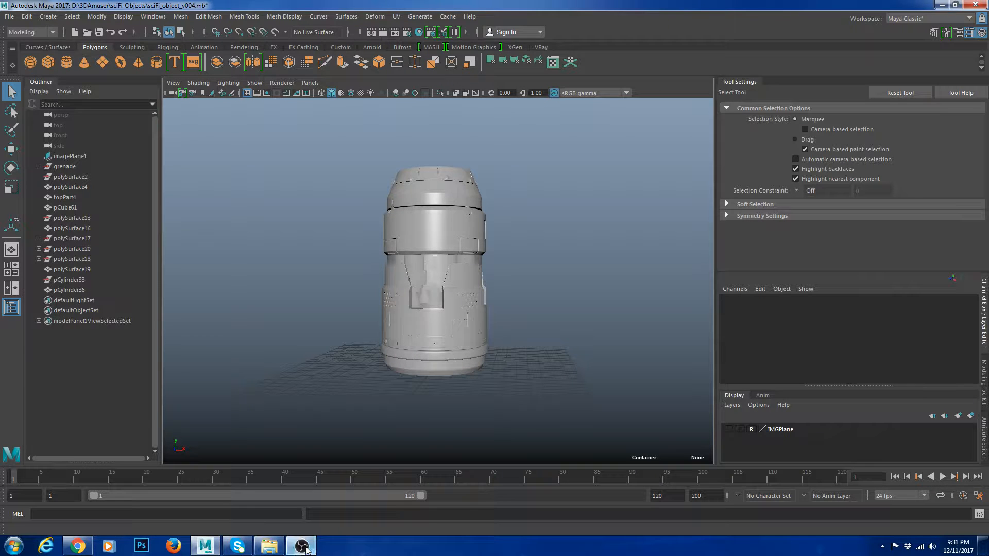